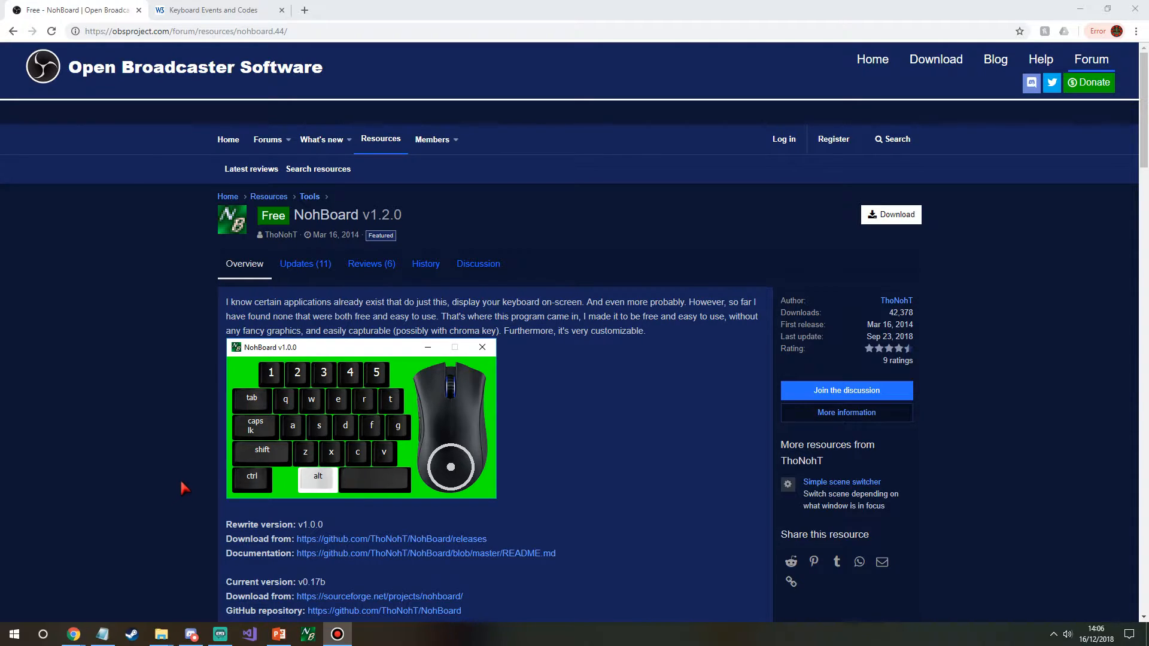
# Step: Open the GitHub releases link from the NohBoard resource page and close the original OBS forum page
pyautogui.click(666, 399)
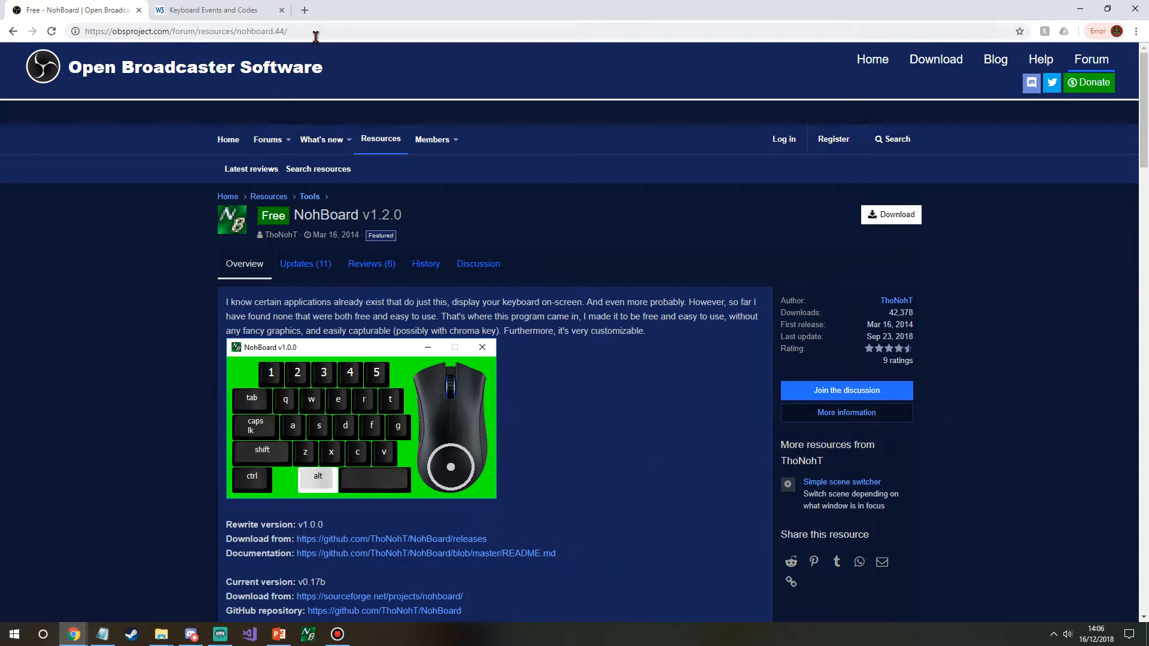
pyautogui.moveTo(312, 31); pyautogui.dragTo(92, 45)
pyautogui.click(93, 45)
pyautogui.scroll(-3, 692, 401)
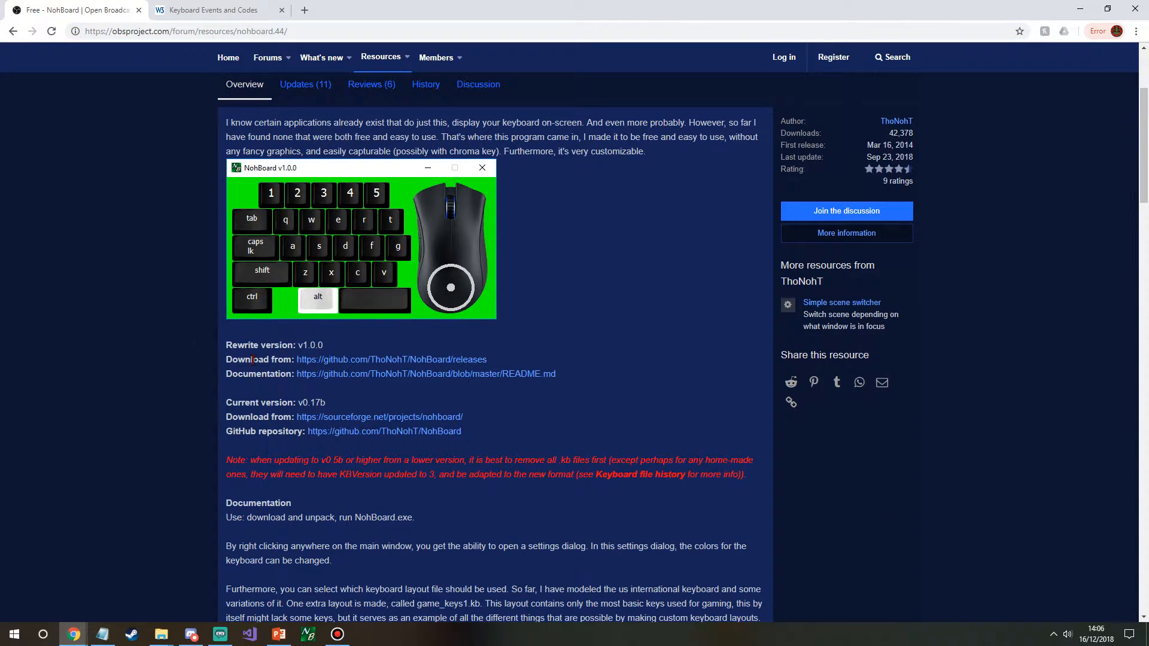
pyautogui.click(350, 359)
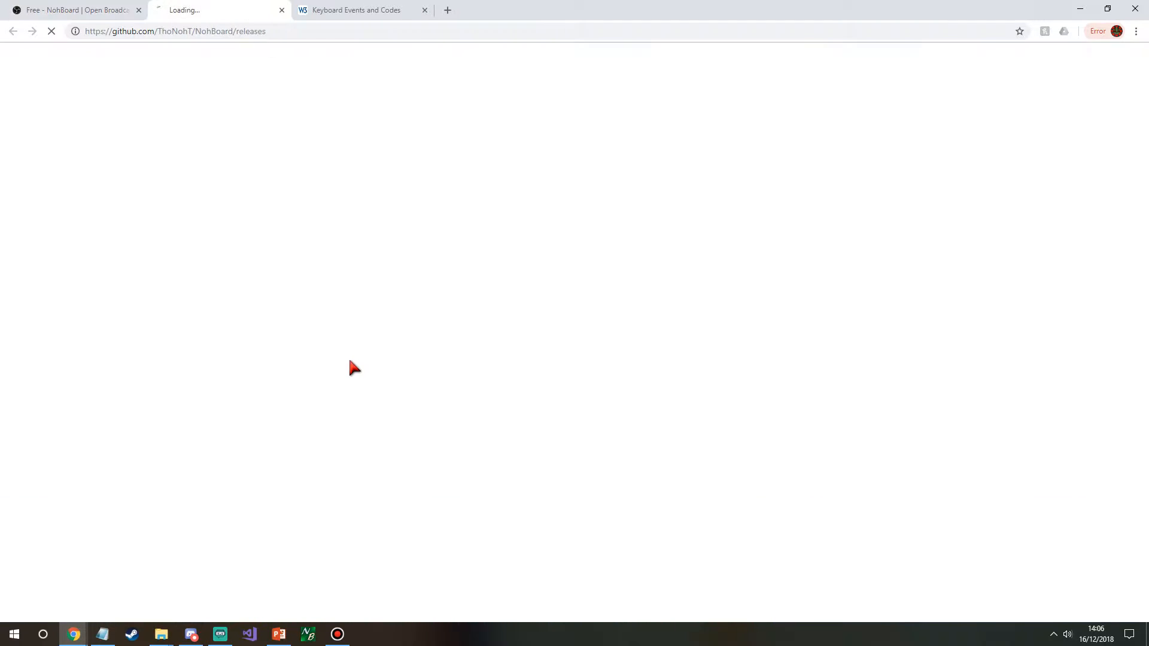
pyautogui.click(139, 10)
# Step: Download NohBoard-ReWrite-v1.2.0.zip from the latest release and show the file in its folder
pyautogui.scroll(-2, 605, 457)
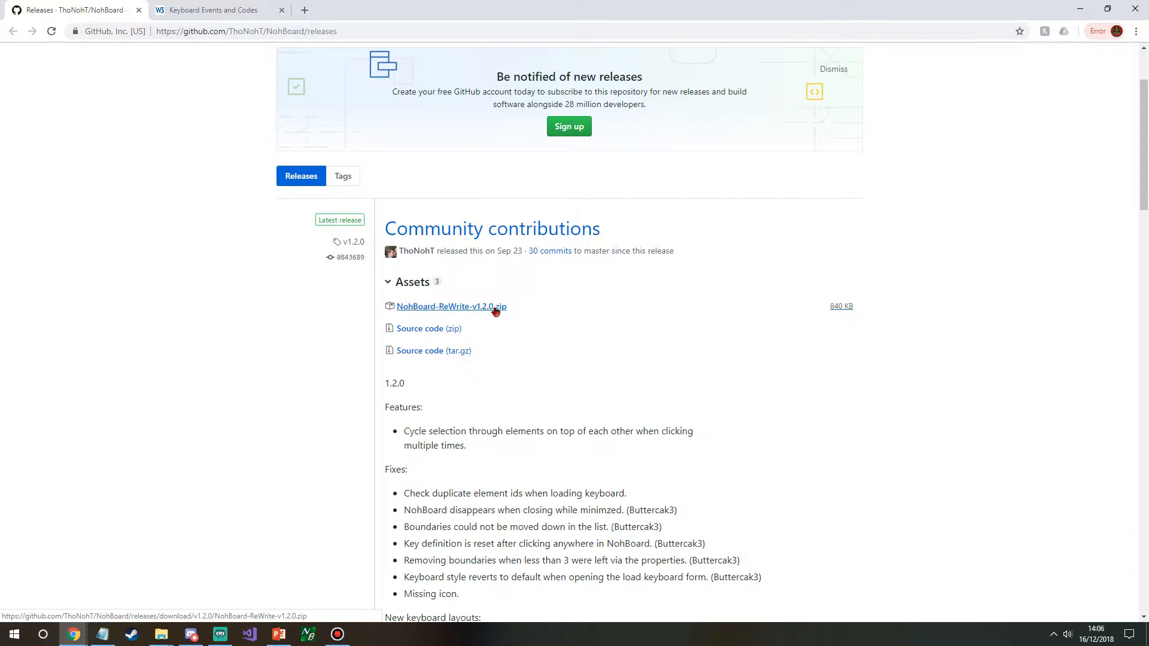
pyautogui.click(452, 307)
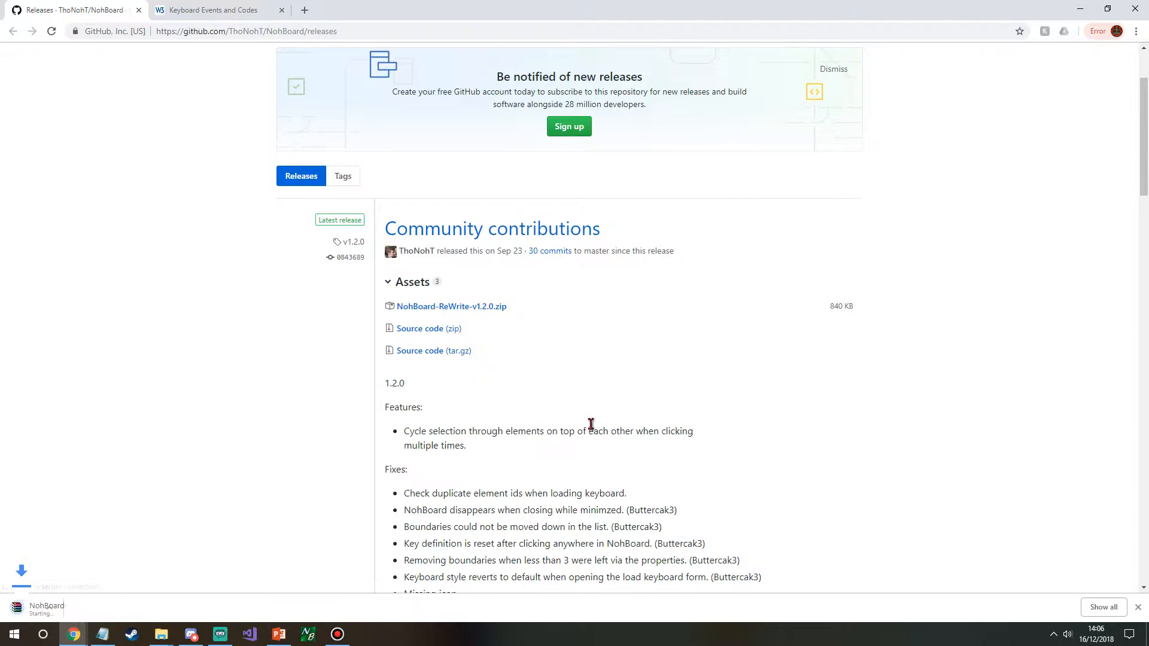
pyautogui.click(123, 608)
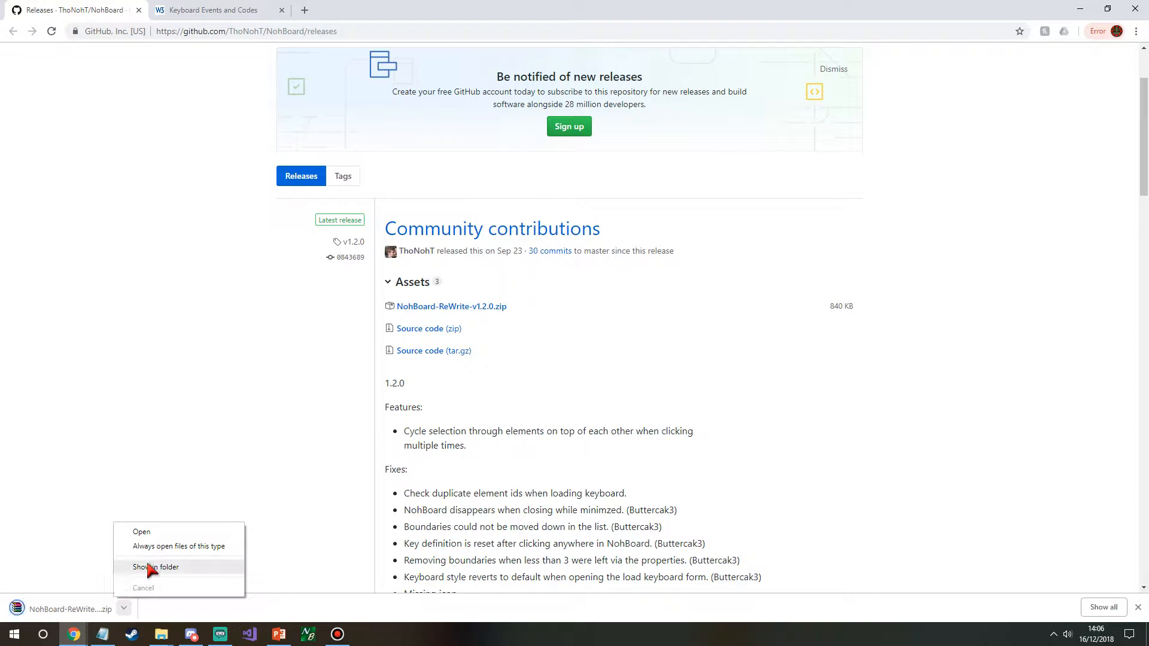
pyautogui.click(158, 567)
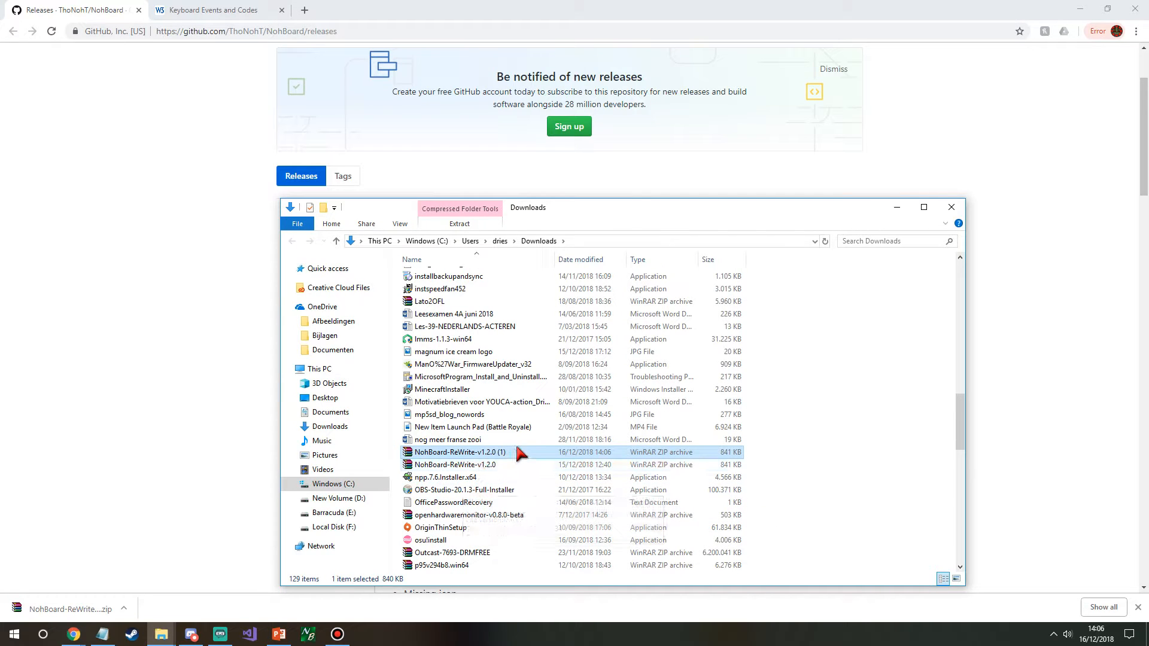
# Step: Delete the duplicate download NohBoard-ReWrite-v1.2.0 (1) and open the remaining NohBoard-ReWrite-v1.2.0 archive
pyautogui.press('Delete')
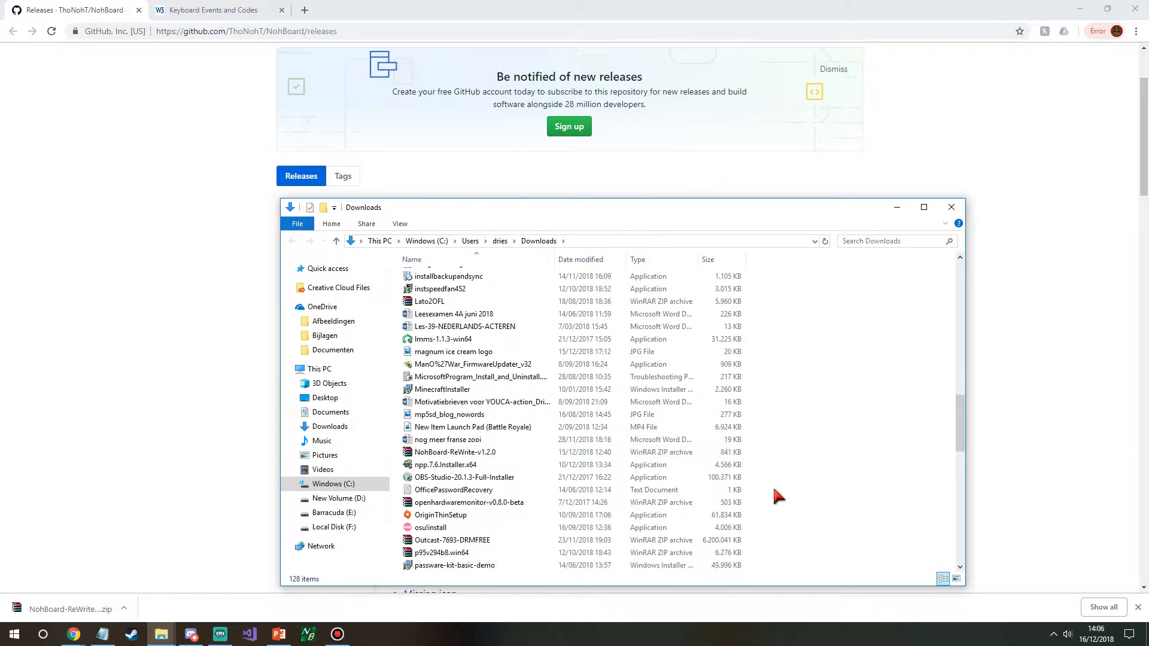
pyautogui.doubleClick(490, 454)
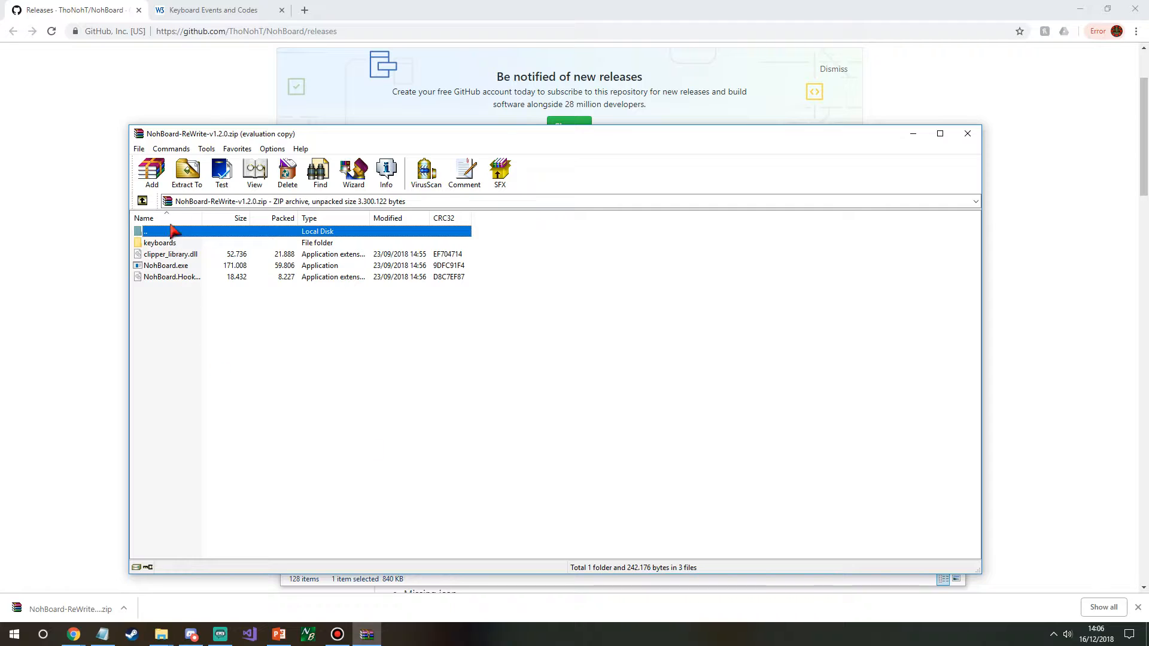
pyautogui.moveTo(383, 136)
pyautogui.mouseDown()
pyautogui.moveTo(328, 152)
pyautogui.moveTo(332, 170)
pyautogui.moveTo(403, 138)
pyautogui.moveTo(515, 159)
pyautogui.moveTo(388, 129)
pyautogui.mouseUp()
pyautogui.click(568, 392)
# Step: Bring up the NohBoard folder window and browse from the Barracuda (E:) drive through Software to the NohBoard folder
pyautogui.rightClick(161, 635)
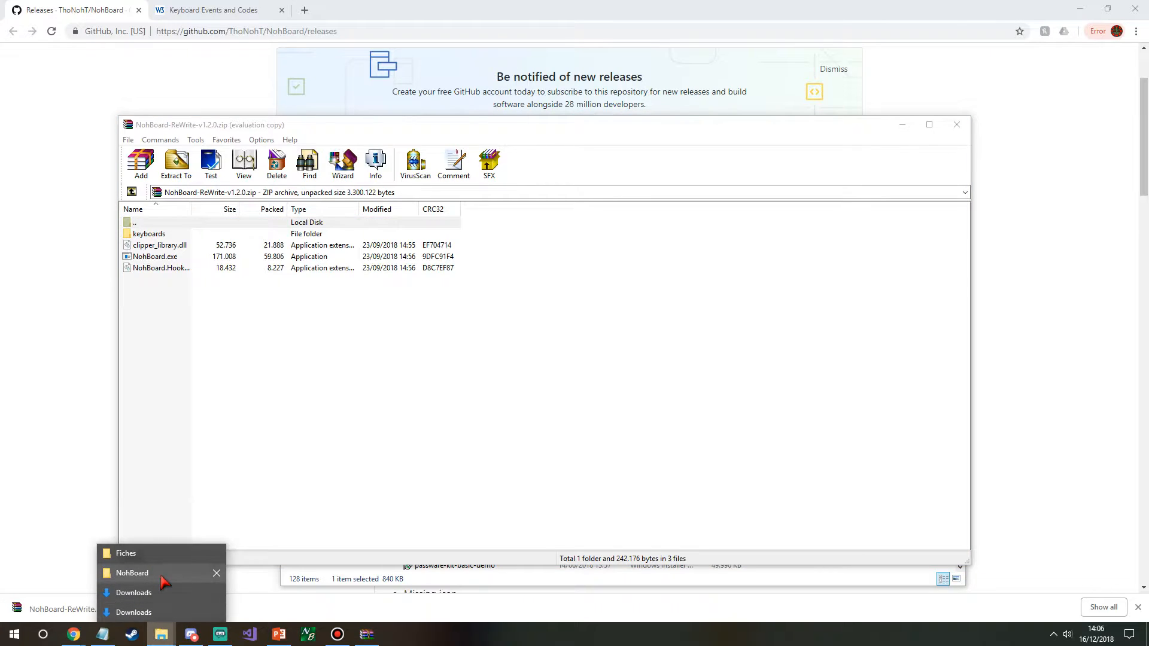
pyautogui.click(133, 573)
pyautogui.moveTo(418, 191); pyautogui.dragTo(567, 249)
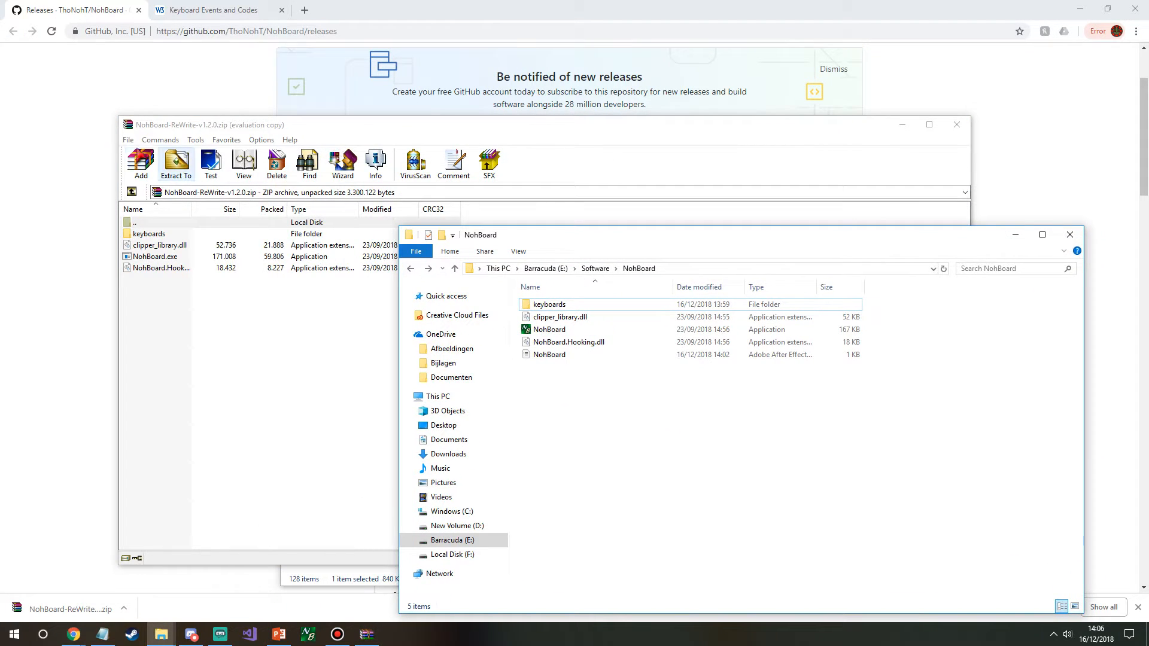
pyautogui.click(598, 269)
pyautogui.click(544, 269)
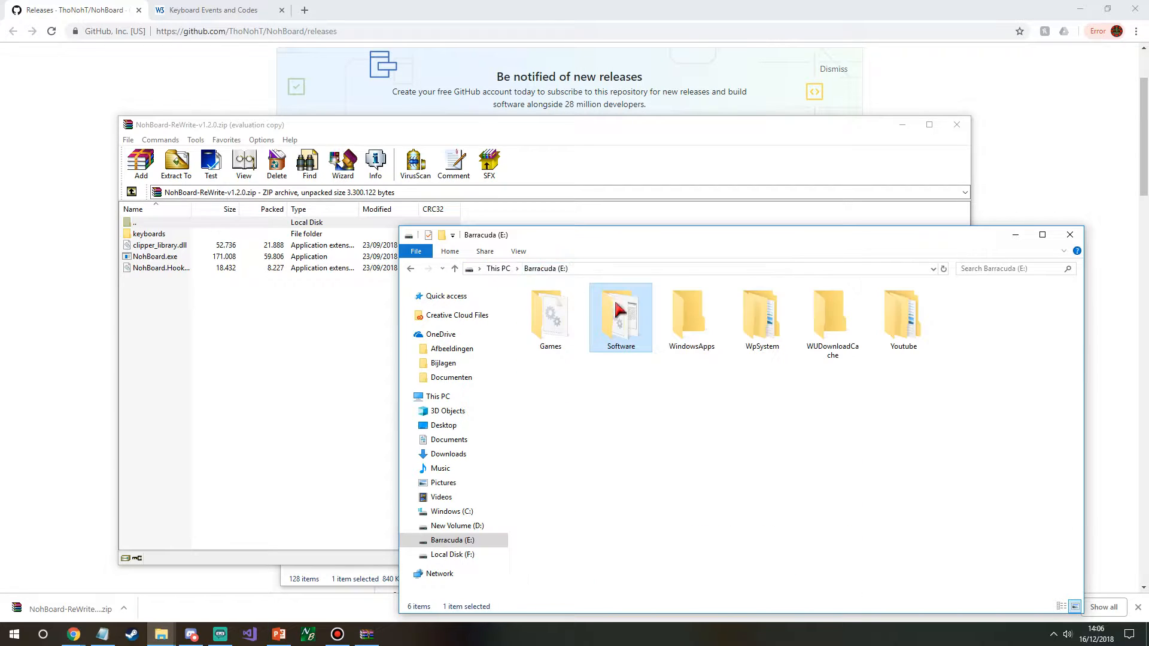
pyautogui.click(705, 449)
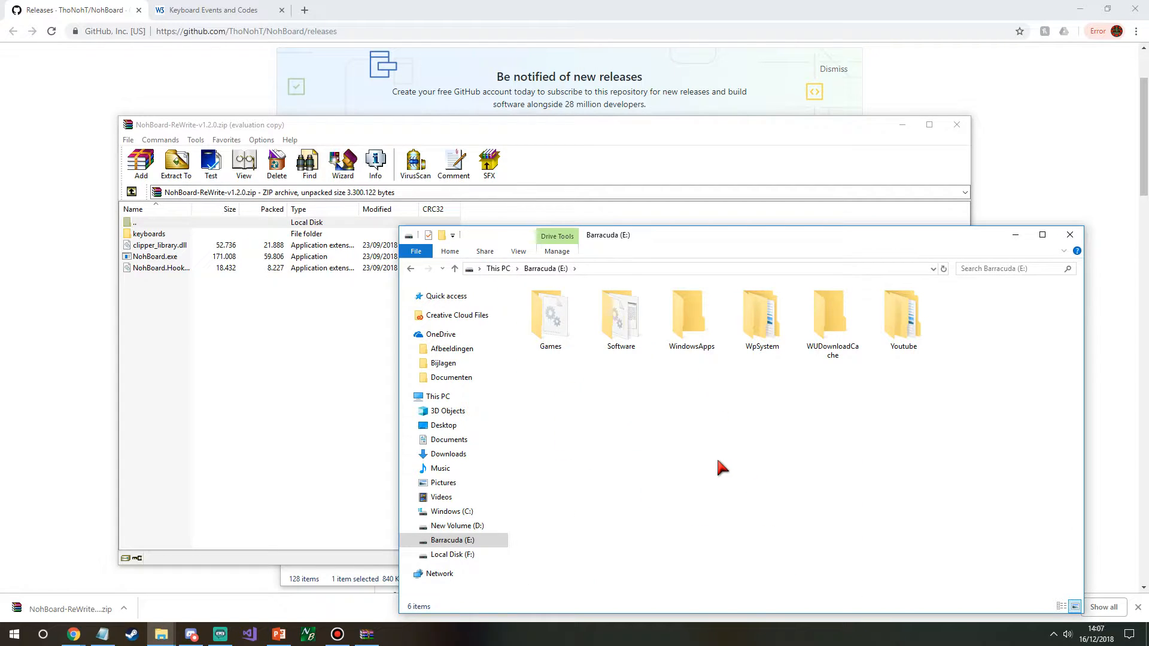
pyautogui.doubleClick(620, 312)
pyautogui.doubleClick(583, 384)
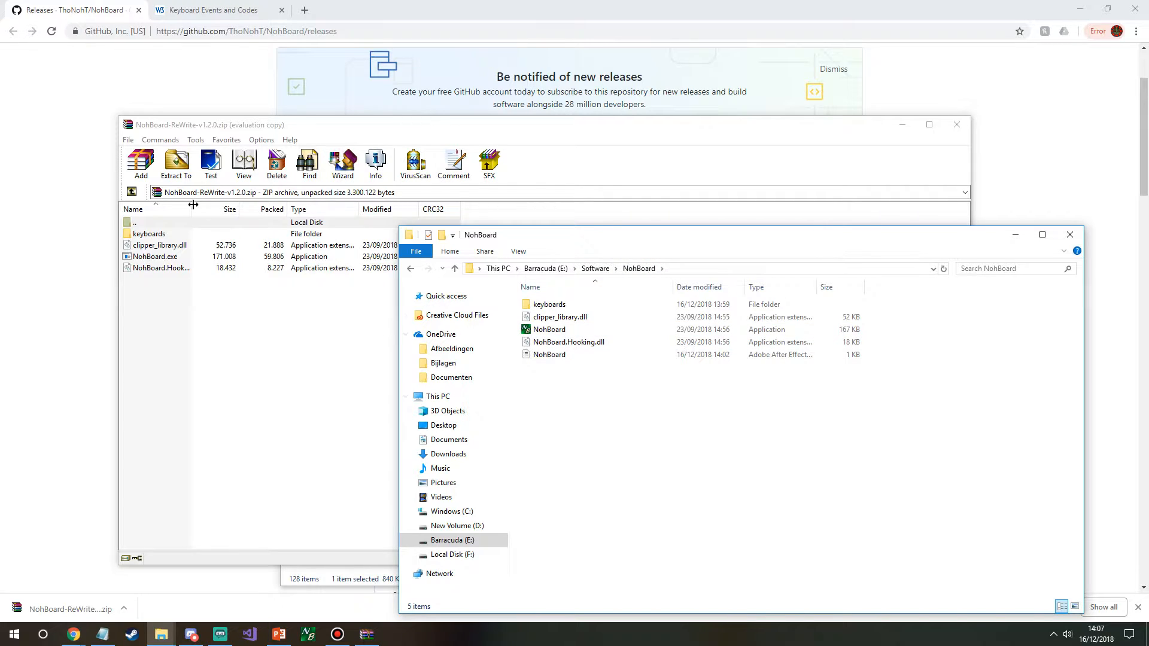
pyautogui.click(176, 164)
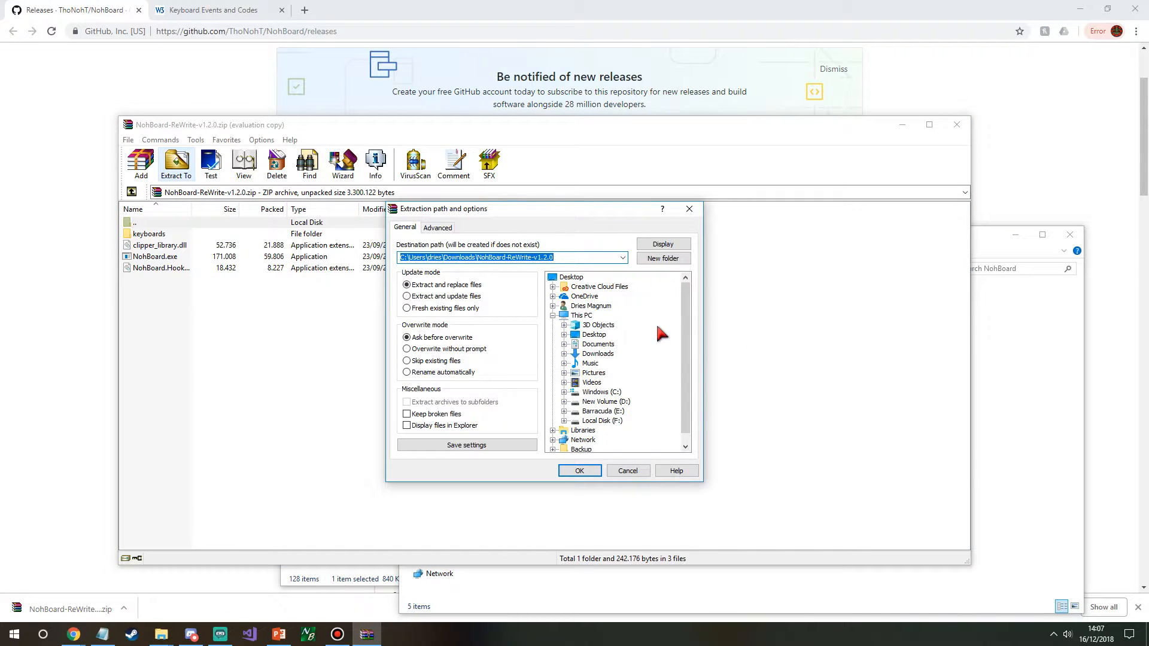
pyautogui.scroll(-1, 640, 430)
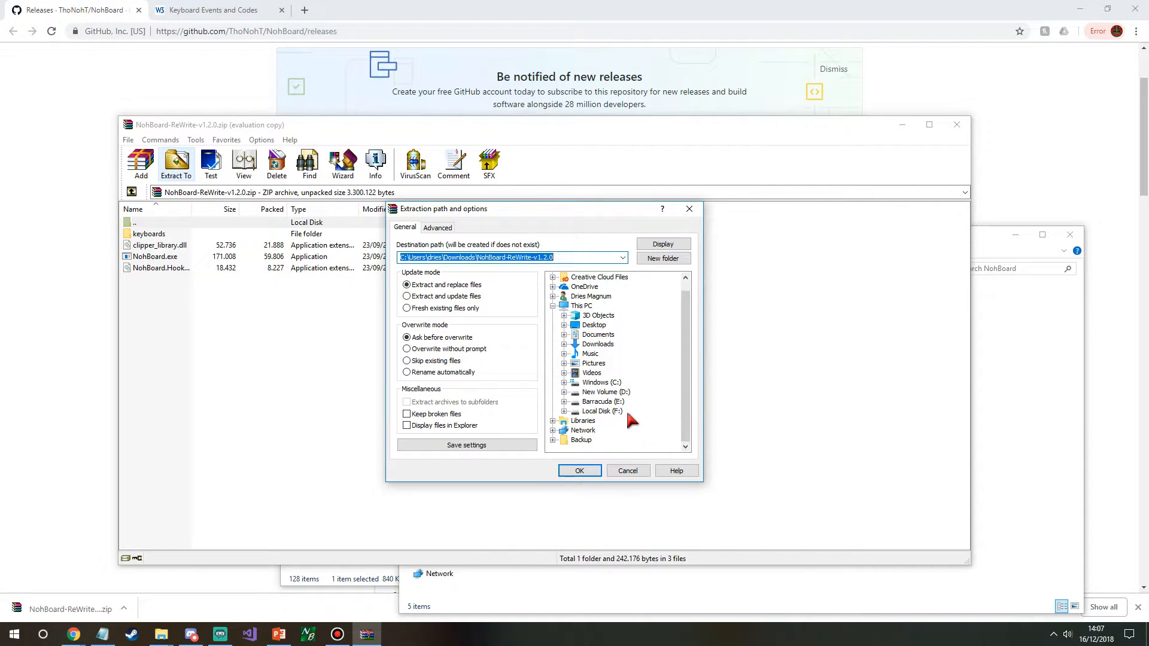
pyautogui.click(563, 401)
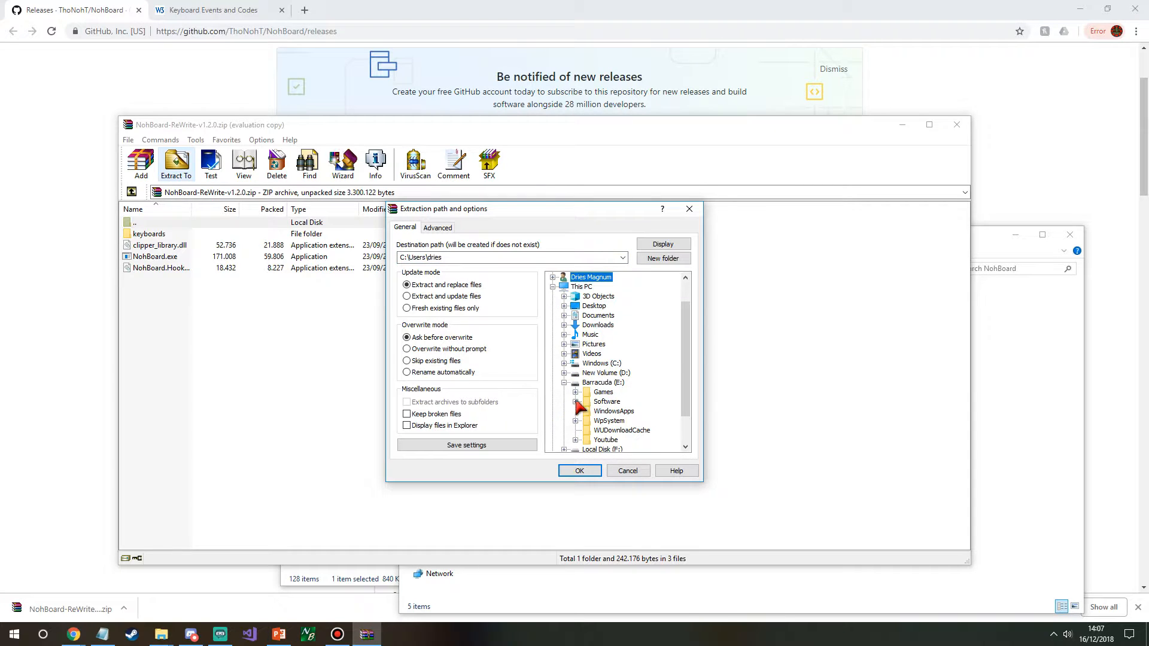
pyautogui.click(576, 402)
pyautogui.click(619, 402)
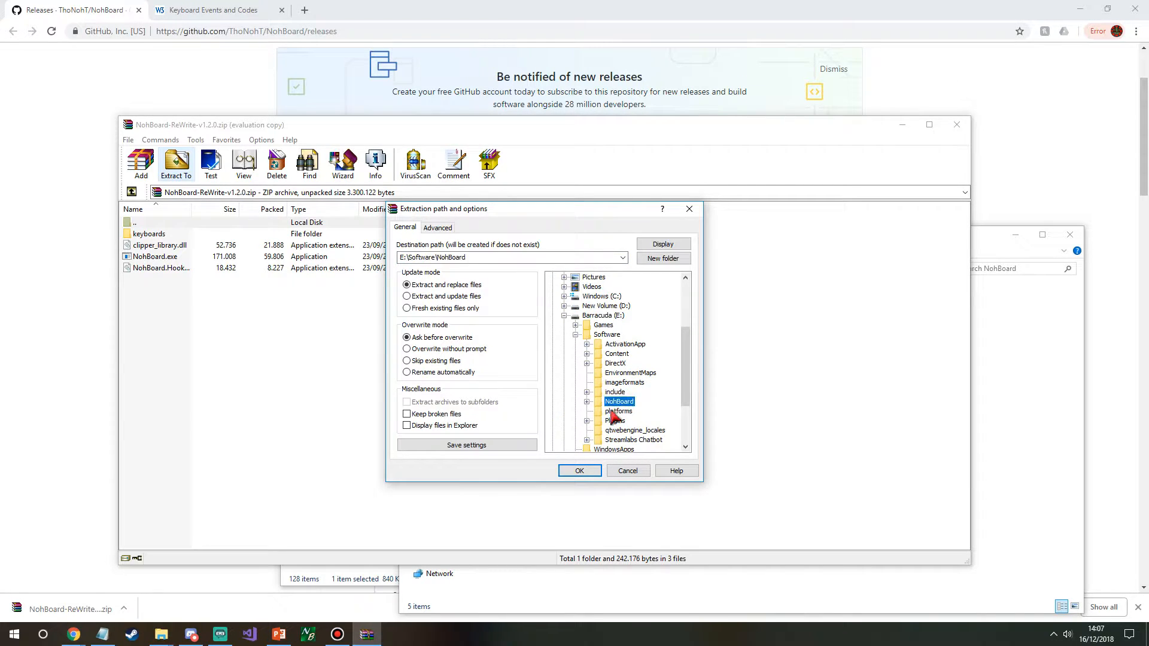
pyautogui.click(624, 471)
# Step: Close the archive and launch the NohBoard application from the E:\Software\NohBoard folder
pyautogui.click(957, 124)
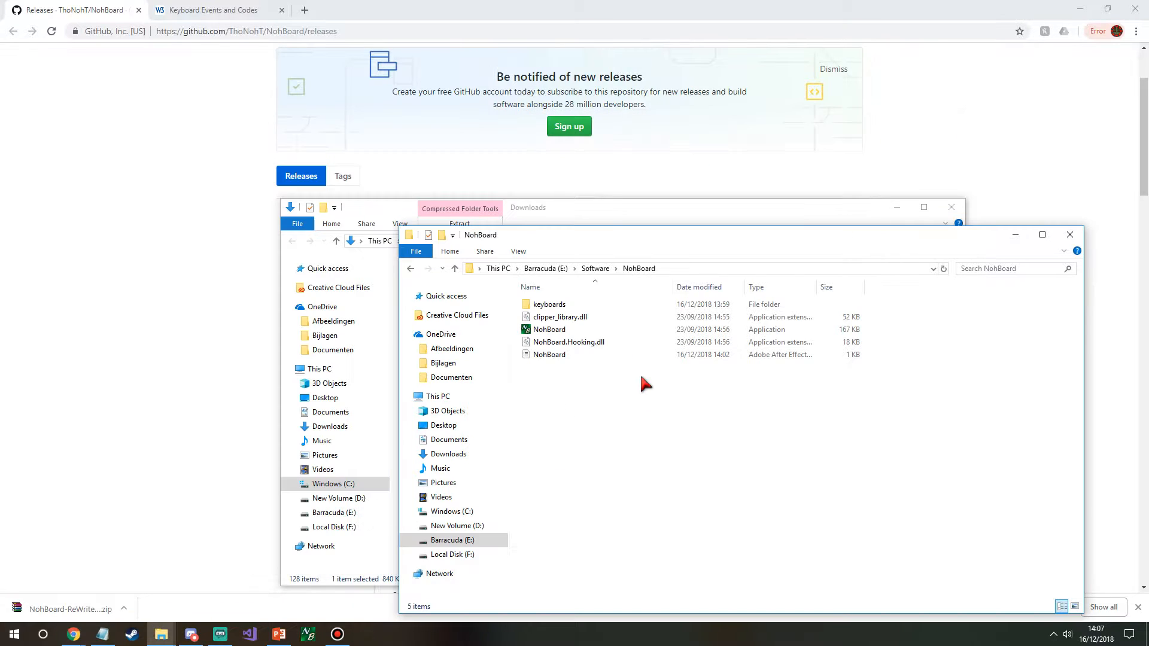
pyautogui.moveTo(622, 234); pyautogui.dragTo(490, 180)
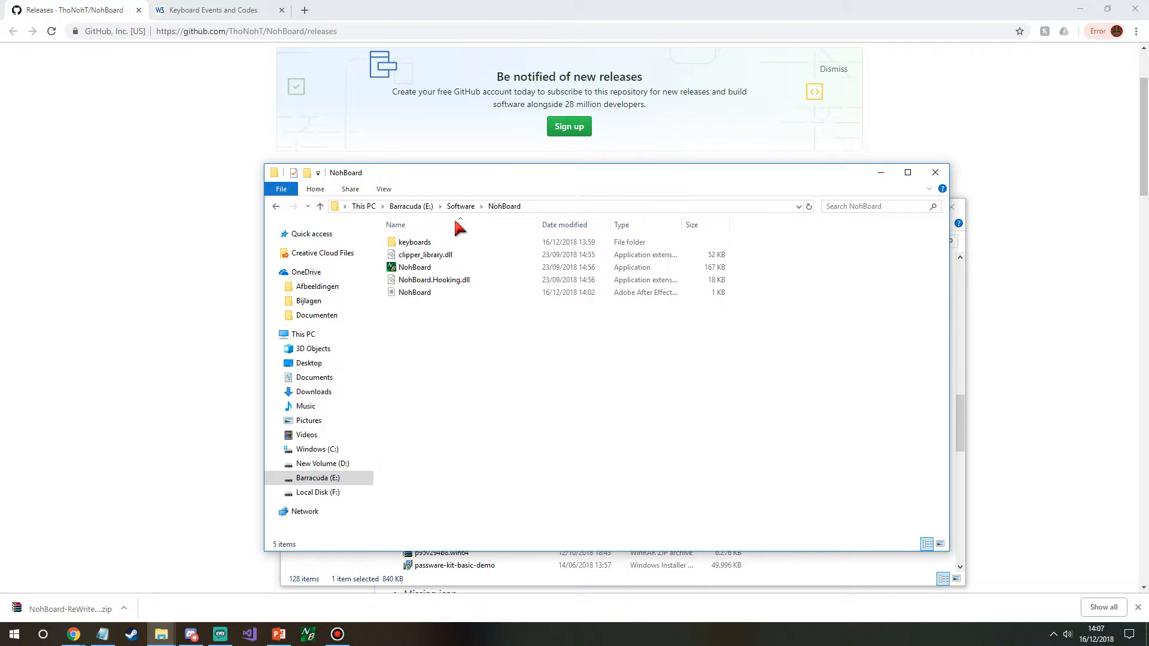
pyautogui.doubleClick(419, 268)
pyautogui.click(653, 358)
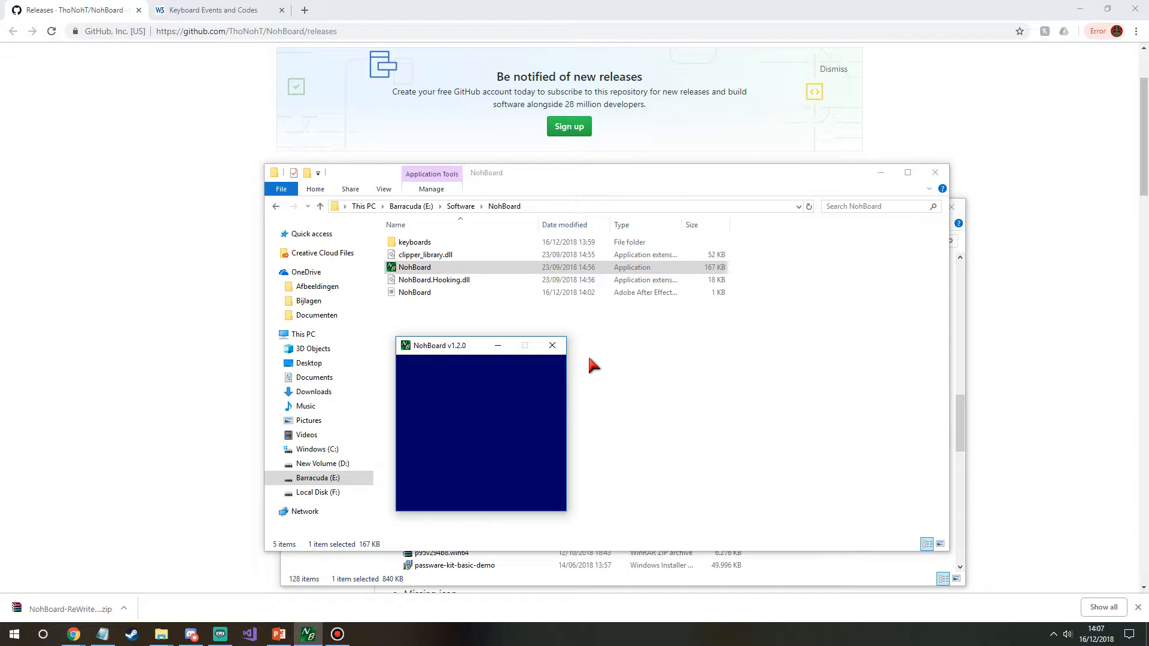
# Step: Minimize the NohBoard and Downloads folder windows and reposition the NohBoard application window over the browser page
pyautogui.moveTo(449, 347); pyautogui.dragTo(567, 255)
pyautogui.click(879, 174)
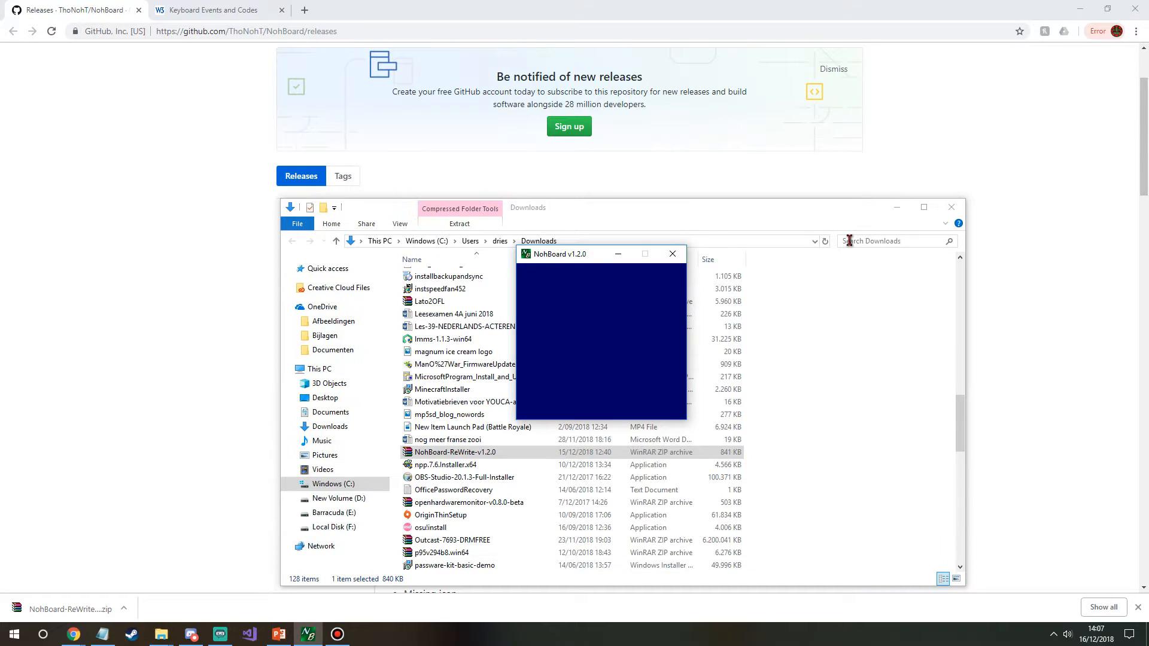
pyautogui.click(896, 207)
pyautogui.moveTo(561, 248); pyautogui.dragTo(500, 200)
# Step: Open NohBoard's Load Keyboard dialog, choose the BurningFish category and move the dialog clear of the keyboard preview
pyautogui.rightClick(506, 257)
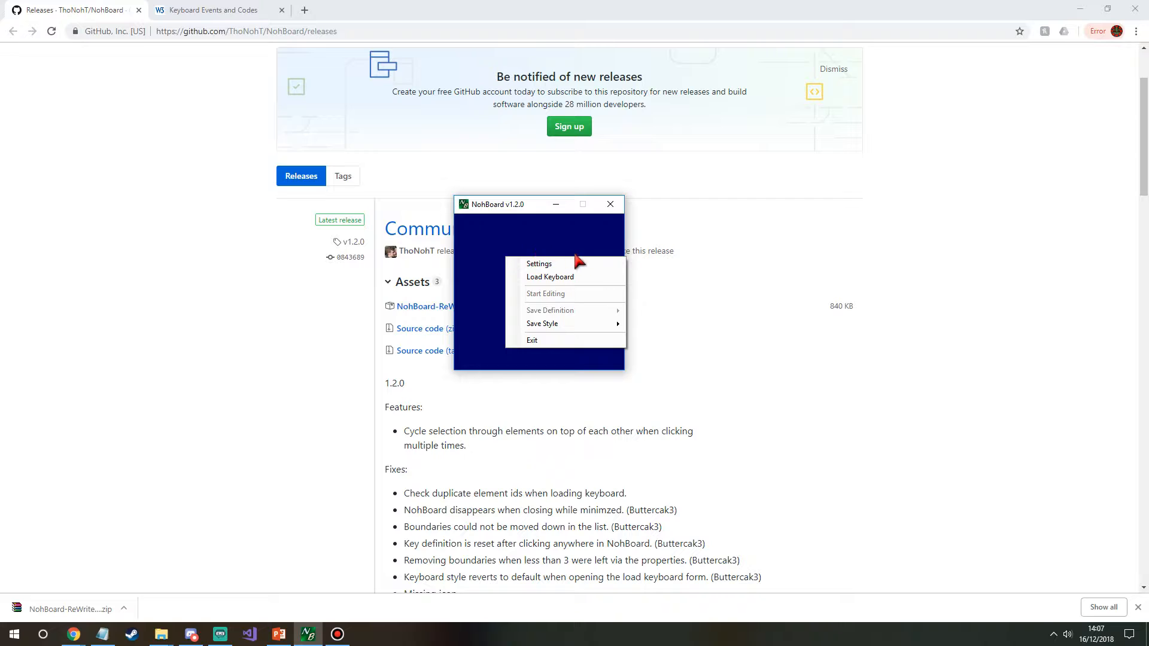
pyautogui.click(573, 280)
pyautogui.click(500, 228)
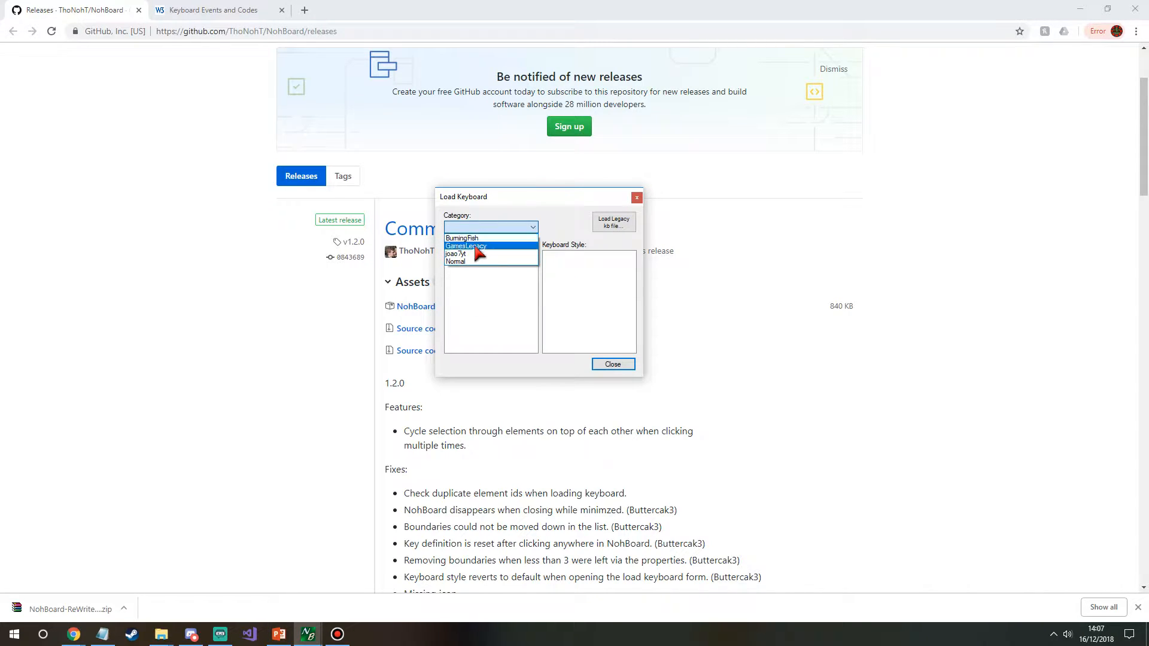
pyautogui.click(484, 239)
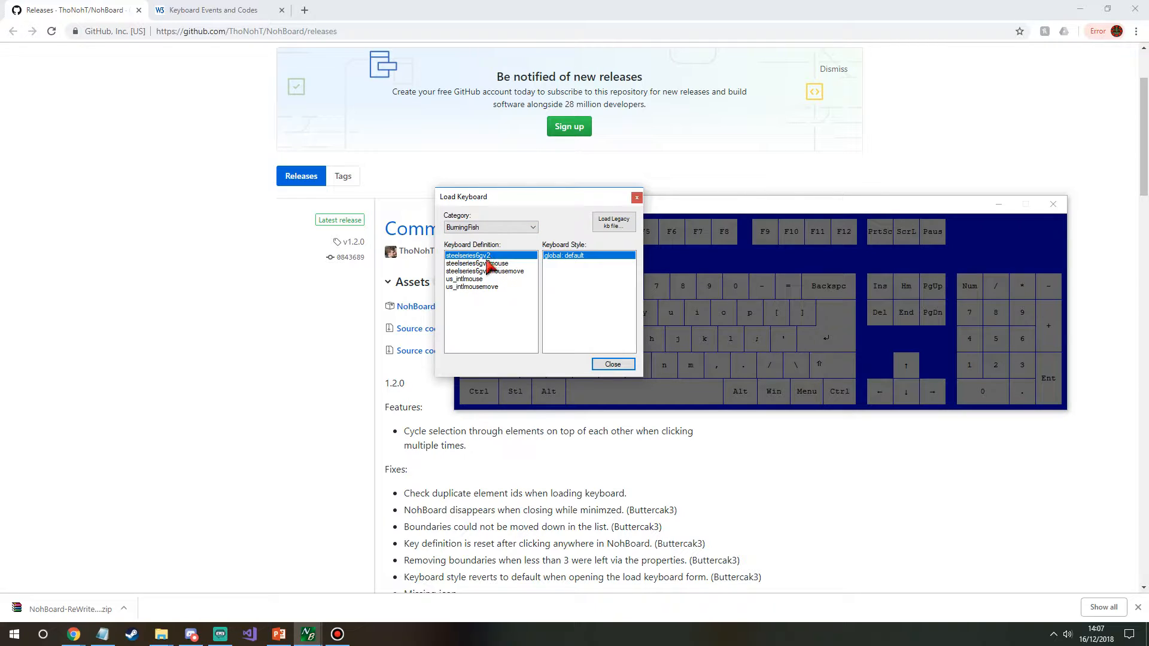
pyautogui.moveTo(497, 189); pyautogui.dragTo(214, 159)
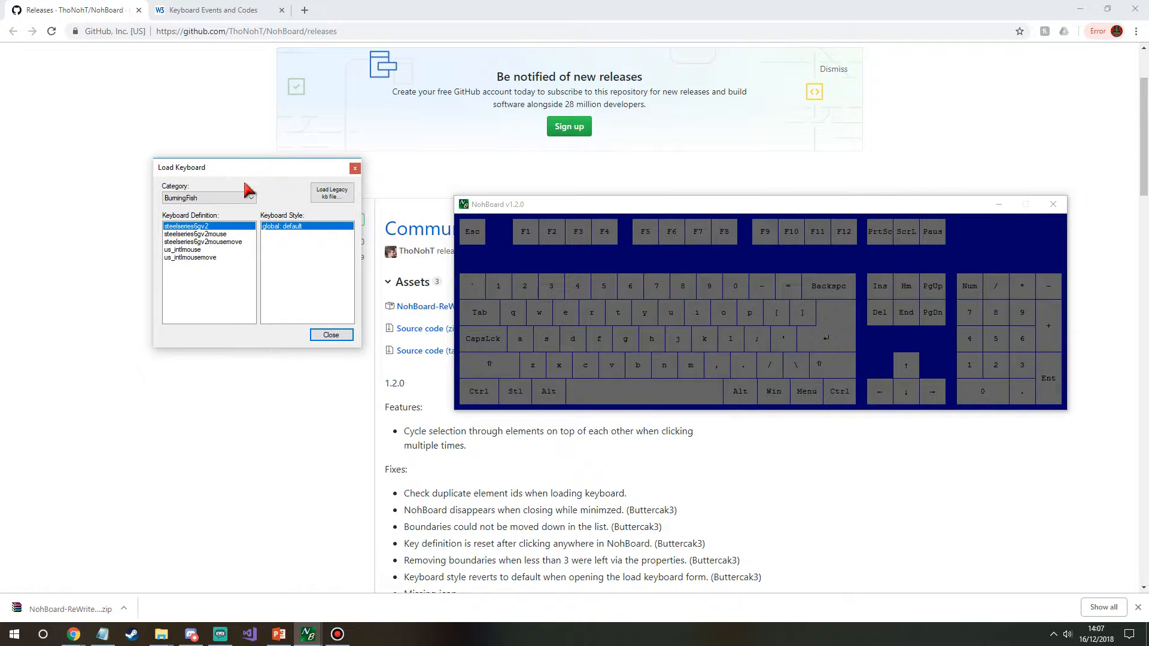
# Step: Preview the BurningFish keyboard definitions steelseries6gv2mouse, steelseries6gv2mousemove, us_intlmouse and us_intlmousemove
pyautogui.click(208, 234)
pyautogui.click(208, 242)
pyautogui.click(207, 250)
pyautogui.click(204, 258)
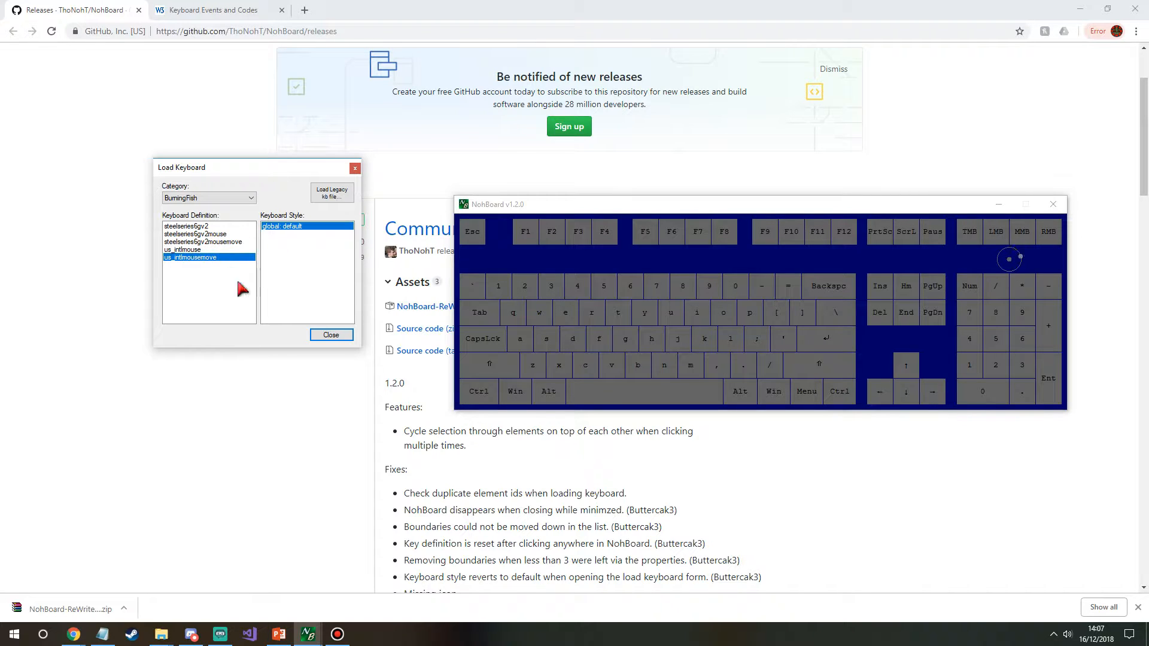
# Step: Switch to the GamesLegacy category and preview several keyboard definitions, including arrows_numpad, game_esa, us_intl_surfandbhop and wsadmouse
pyautogui.click(222, 200)
pyautogui.click(207, 215)
pyautogui.click(201, 234)
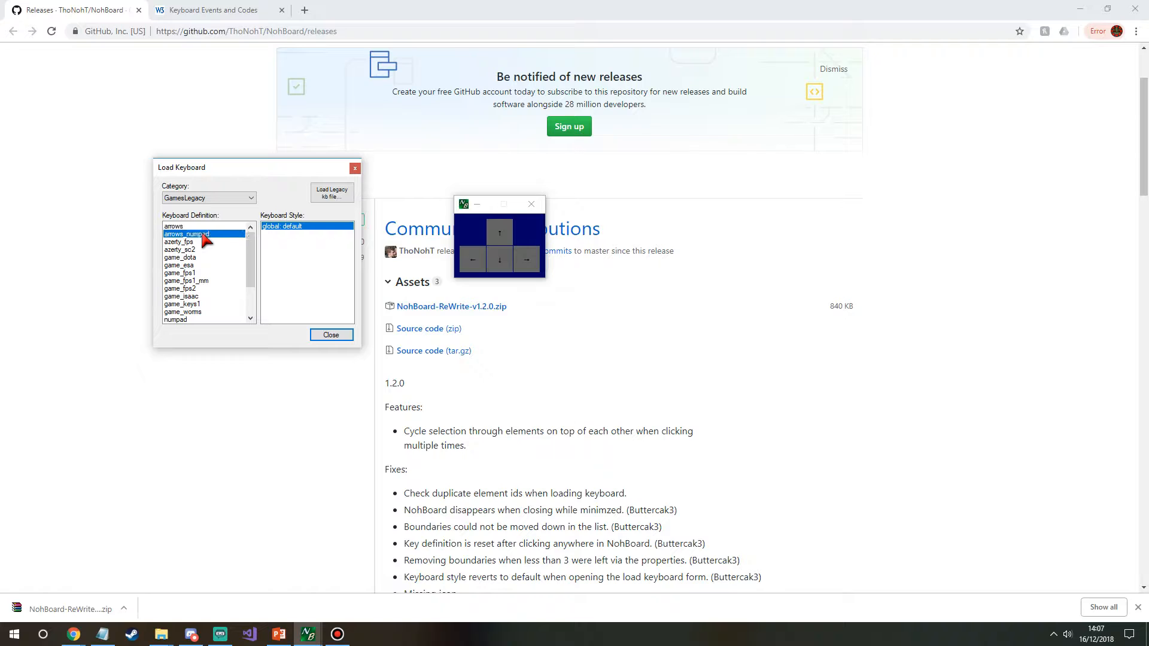
pyautogui.click(197, 242)
pyautogui.click(192, 257)
pyautogui.click(190, 265)
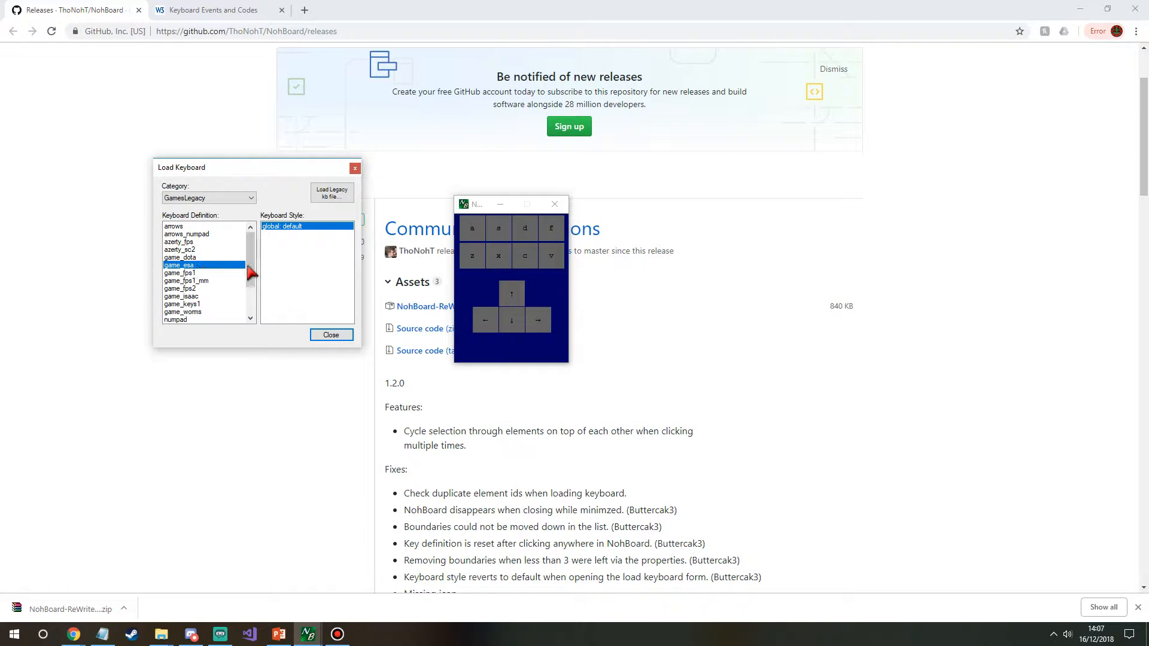
pyautogui.click(177, 243)
pyautogui.moveTo(247, 251); pyautogui.dragTo(249, 302)
pyautogui.click(184, 312)
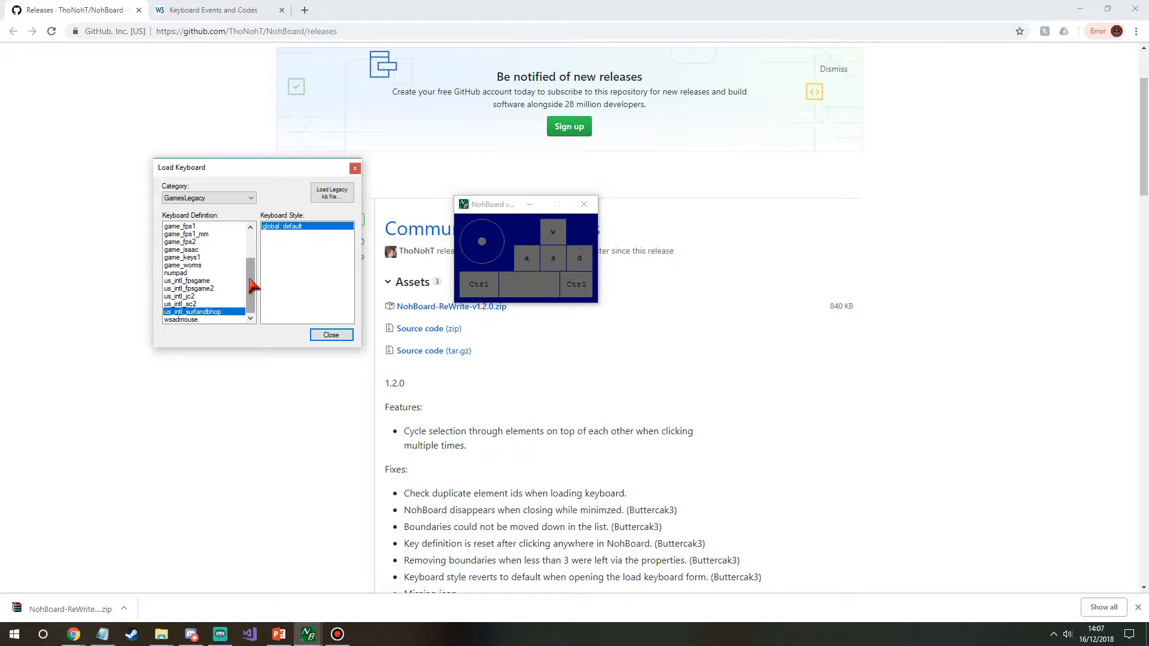
pyautogui.click(191, 319)
pyautogui.click(251, 302)
# Step: Switch to the Normal category and preview several full keyboard definitions, including scandi_basic
pyautogui.click(207, 199)
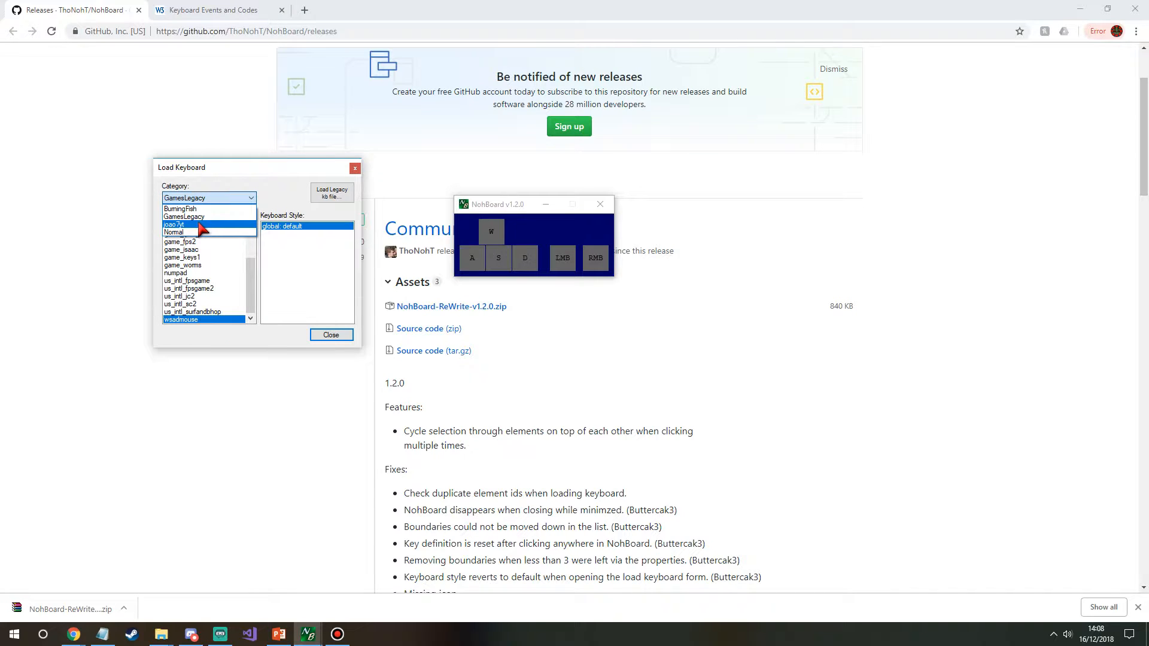
pyautogui.click(204, 229)
pyautogui.moveTo(209, 237); pyautogui.dragTo(192, 304)
pyautogui.scroll(-2, 253, 264)
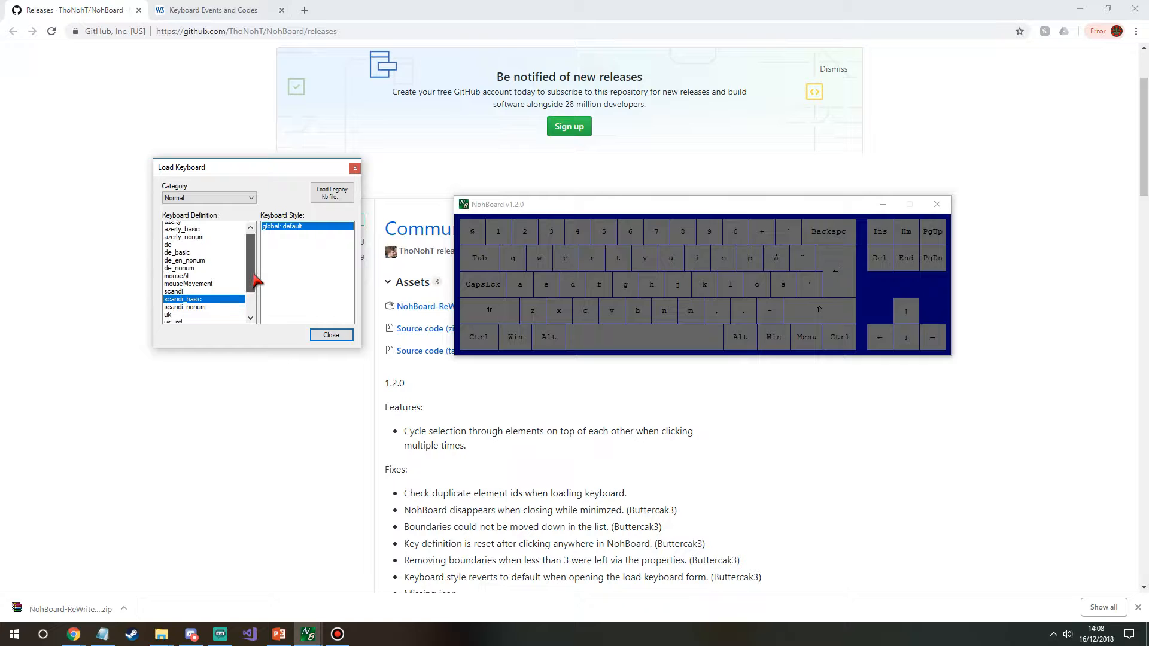
pyautogui.click(210, 312)
# Step: Load the fps keyboard from the joao7yt category and apply the clean-black_clean-white style
pyautogui.click(225, 198)
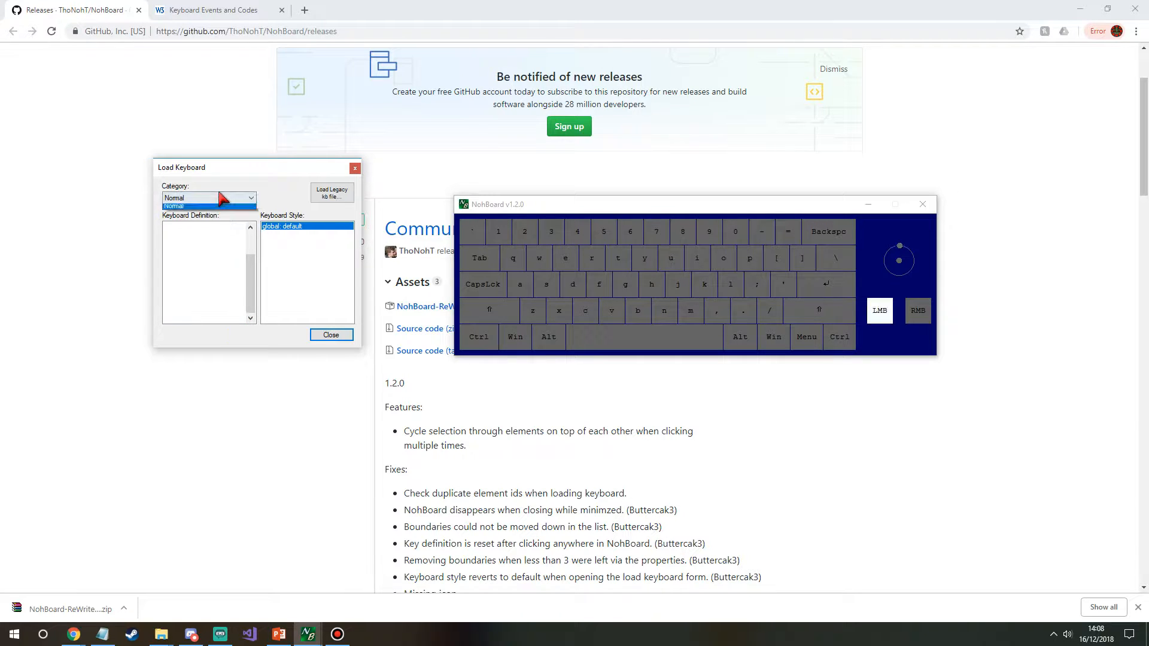
pyautogui.click(189, 225)
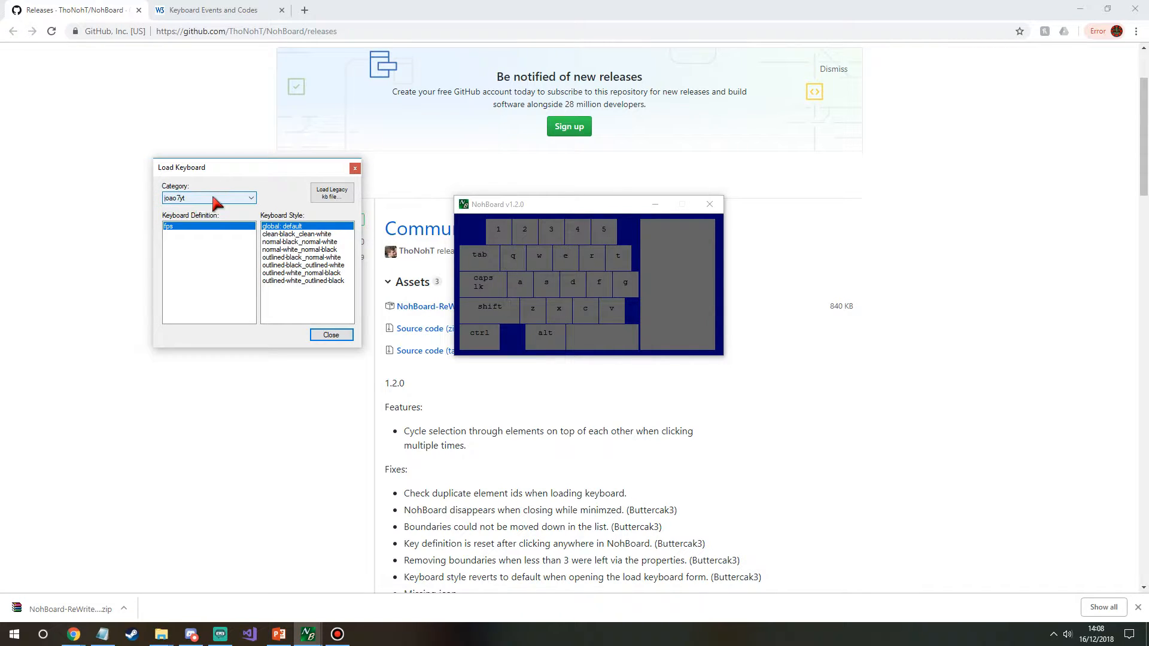
pyautogui.click(299, 234)
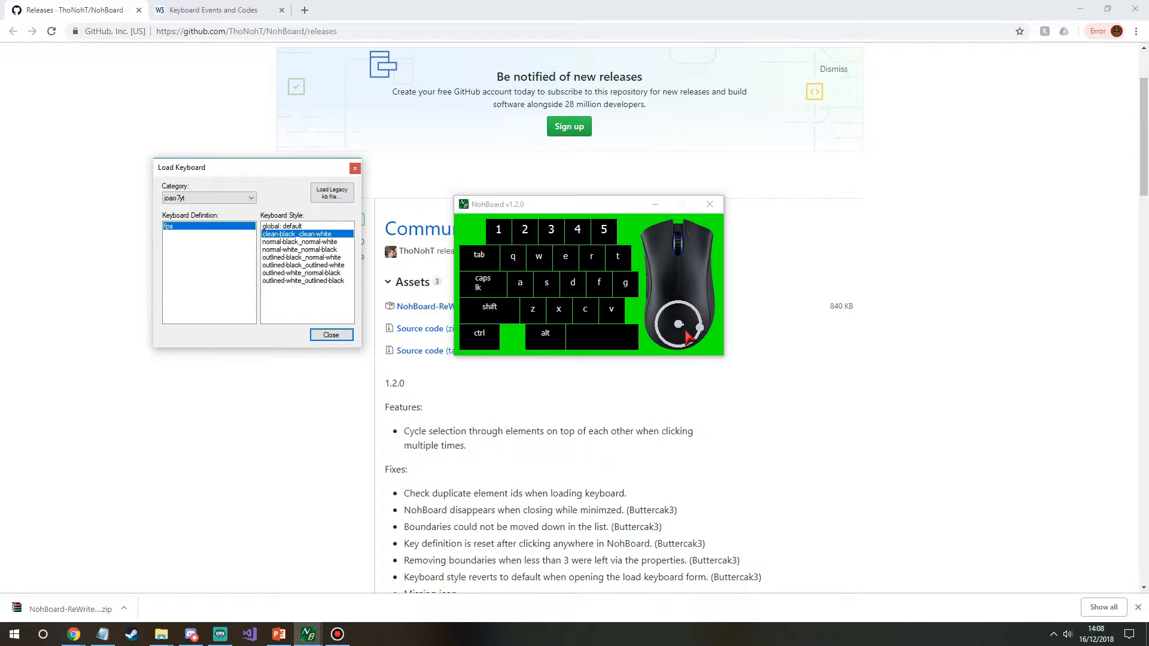
# Step: Preview the fps keyboard's normal and outlined styles, including normal-black_normal-white, outlined-black_normal-white, outlined-black_outlined-white and outlined-white_outlined-black
pyautogui.click(312, 242)
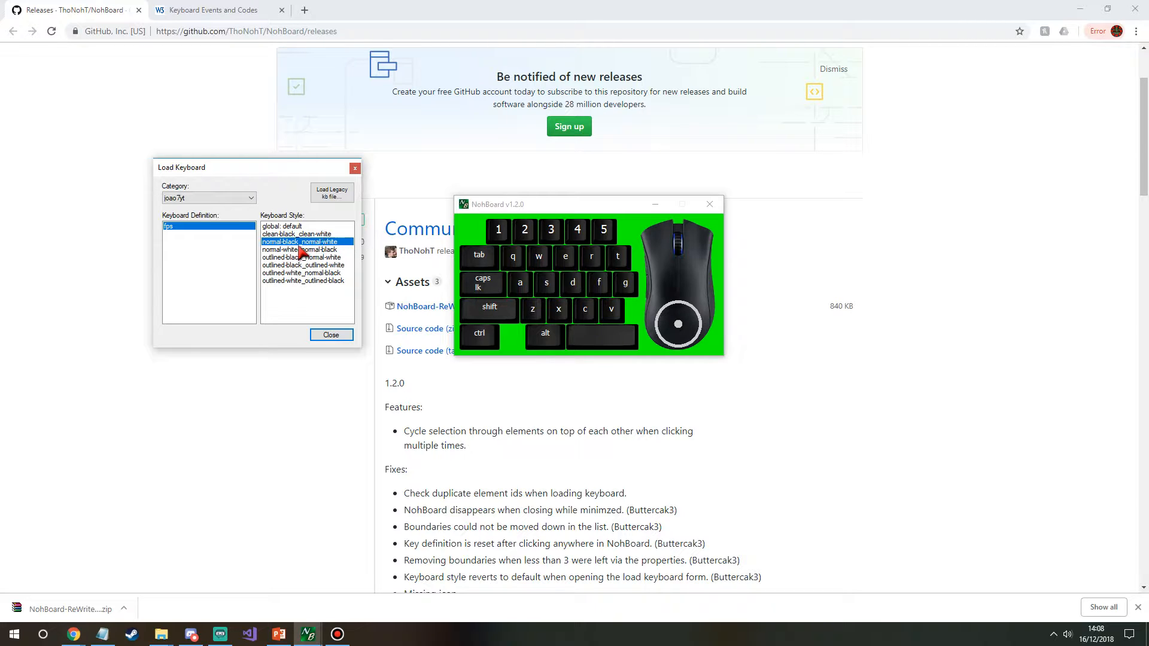
pyautogui.click(297, 258)
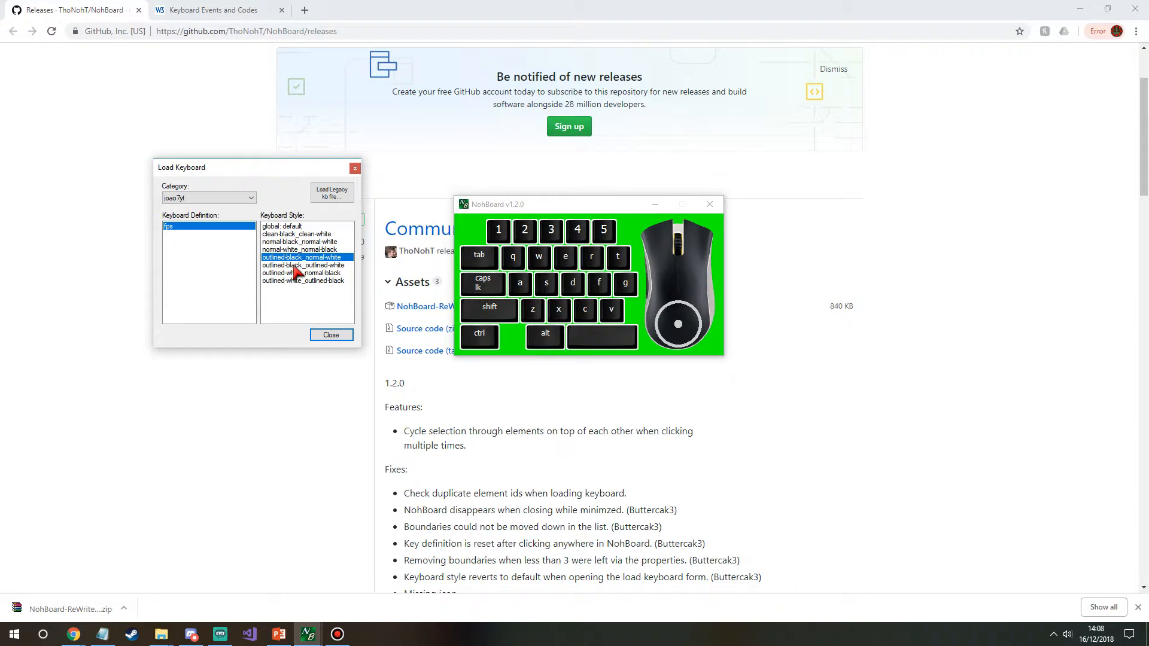
pyautogui.click(296, 266)
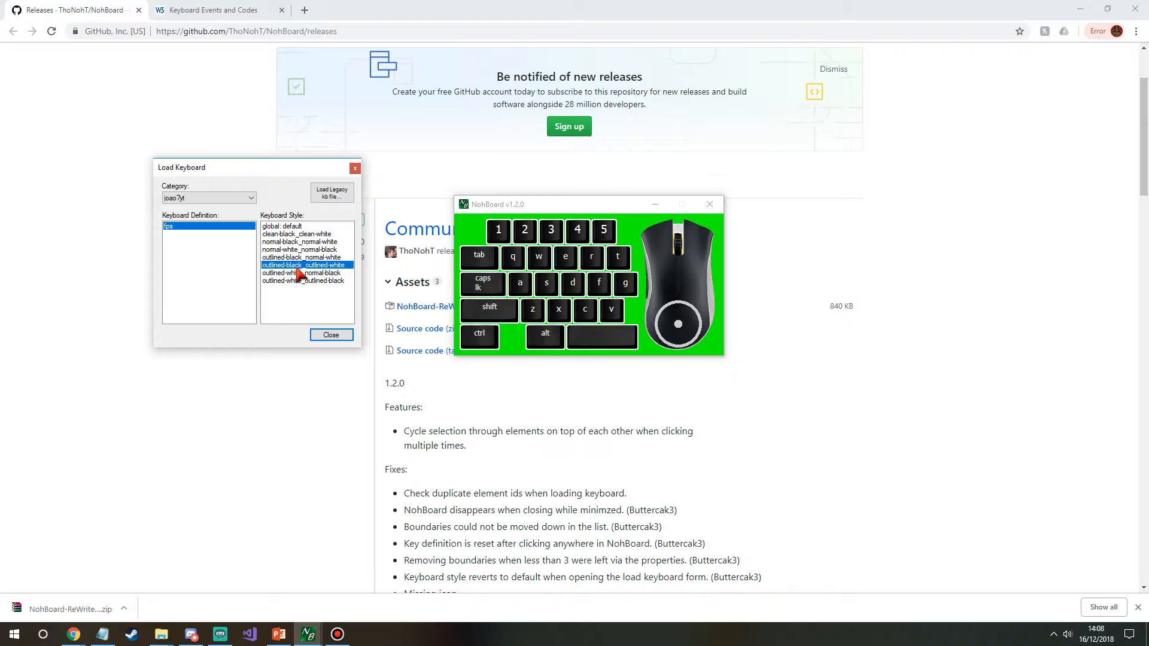
pyautogui.click(298, 273)
pyautogui.click(305, 281)
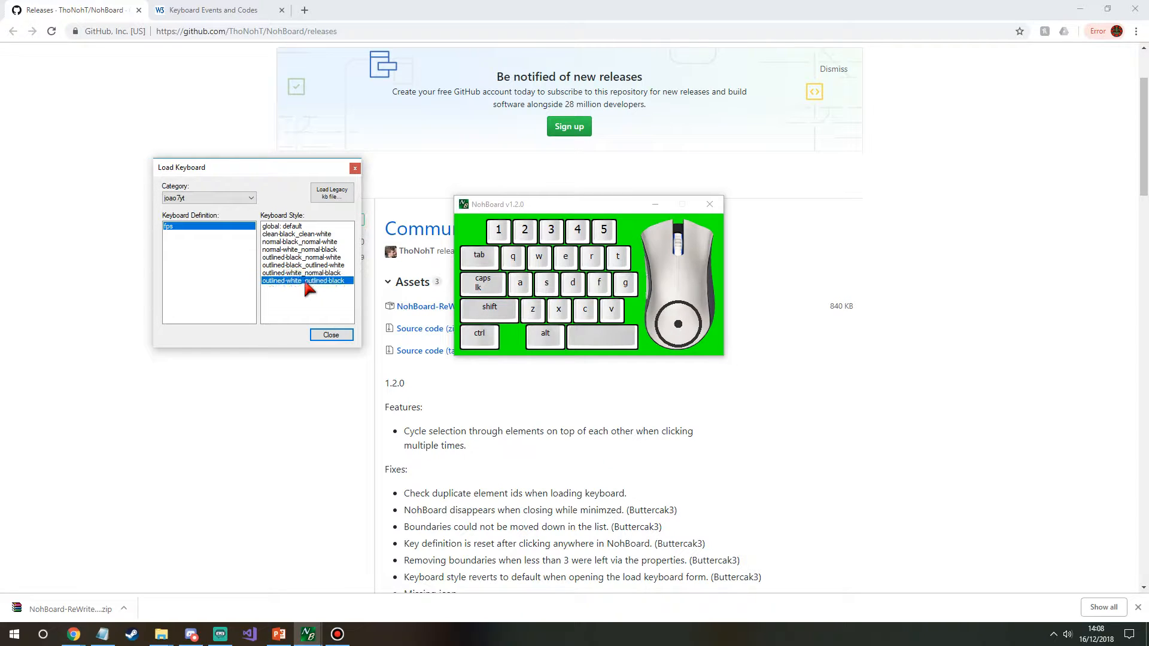
# Step: Apply the normal-black_normal-white style, finish loading the keyboard and reposition its window
pyautogui.click(295, 242)
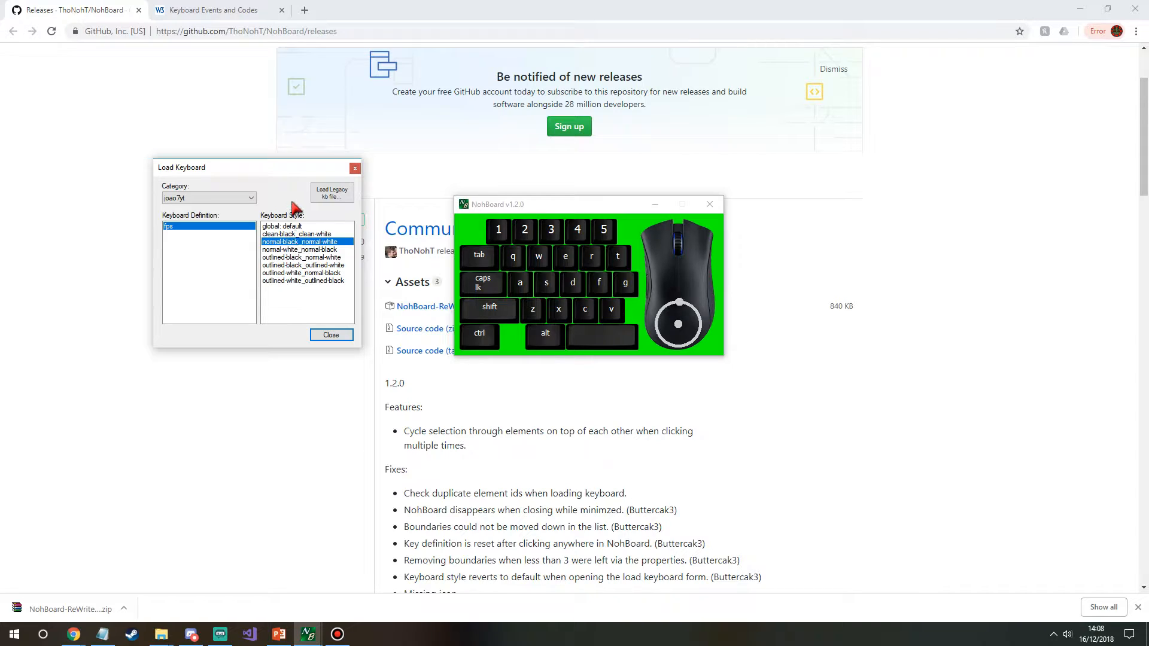
pyautogui.moveTo(280, 179); pyautogui.dragTo(241, 180)
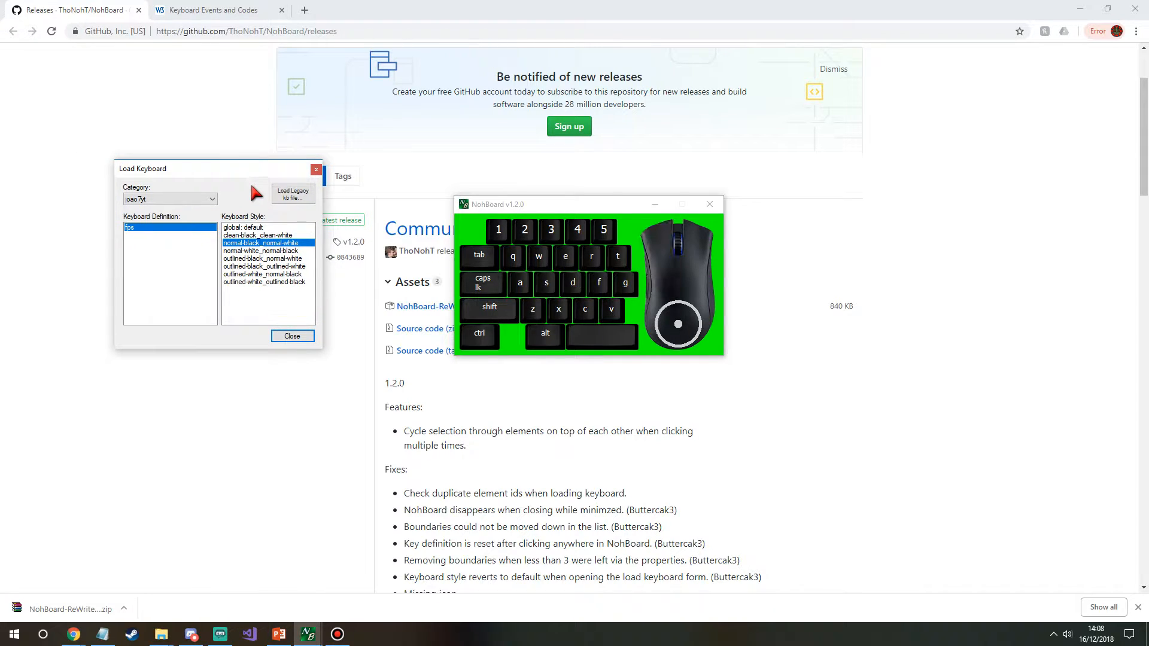
pyautogui.click(296, 329)
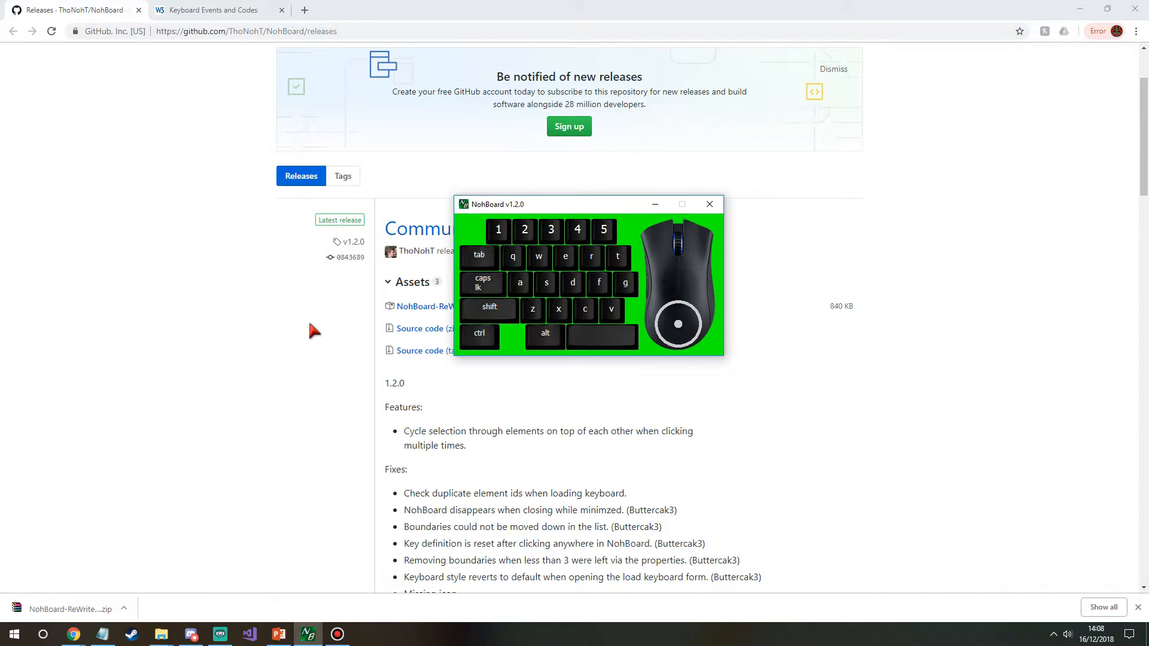
pyautogui.moveTo(499, 206); pyautogui.dragTo(409, 216)
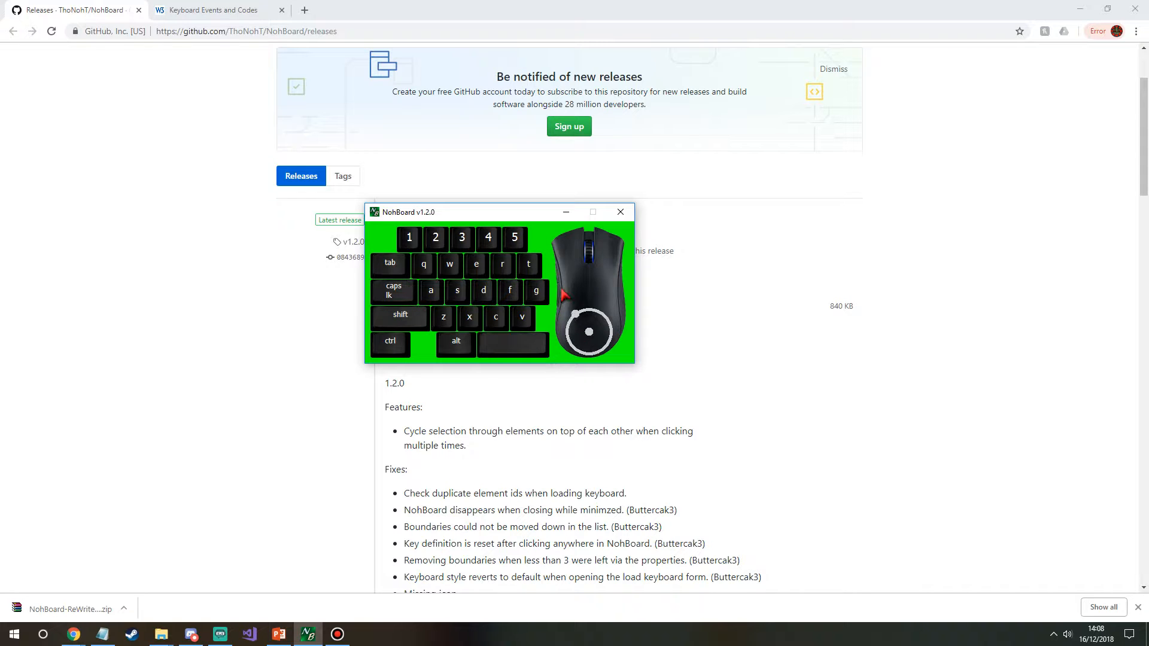
pyautogui.moveTo(489, 218); pyautogui.dragTo(520, 186)
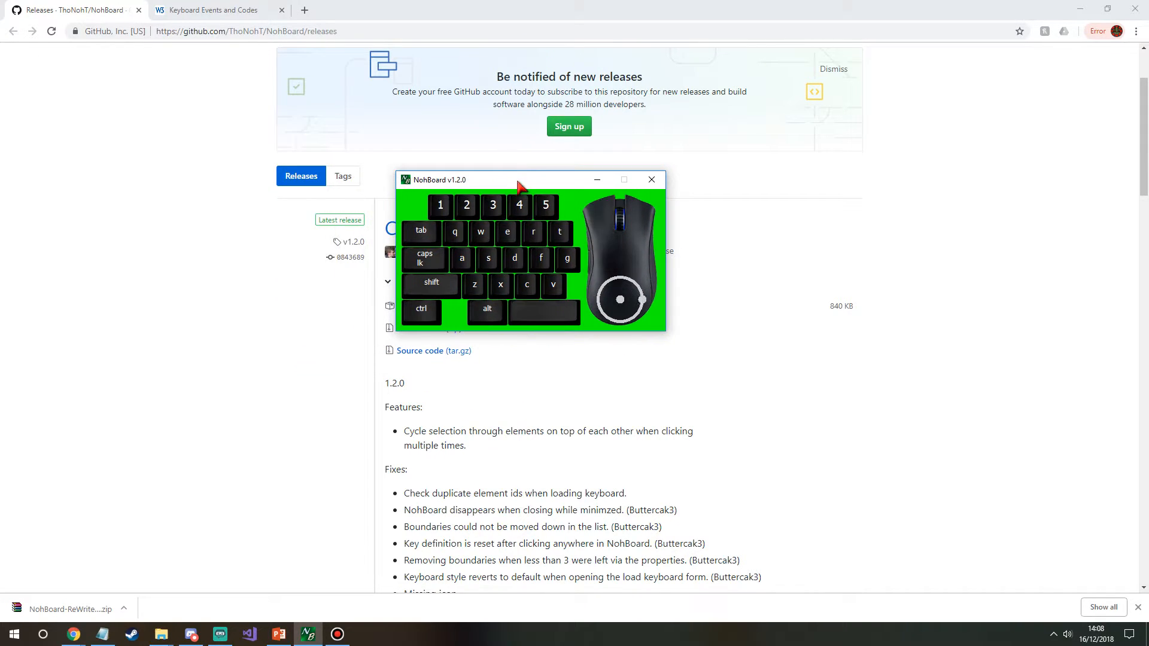
# Step: Start editing the loaded keyboard and widen its layout slightly to make empty space beside the mouse graphic
pyautogui.rightClick(567, 200)
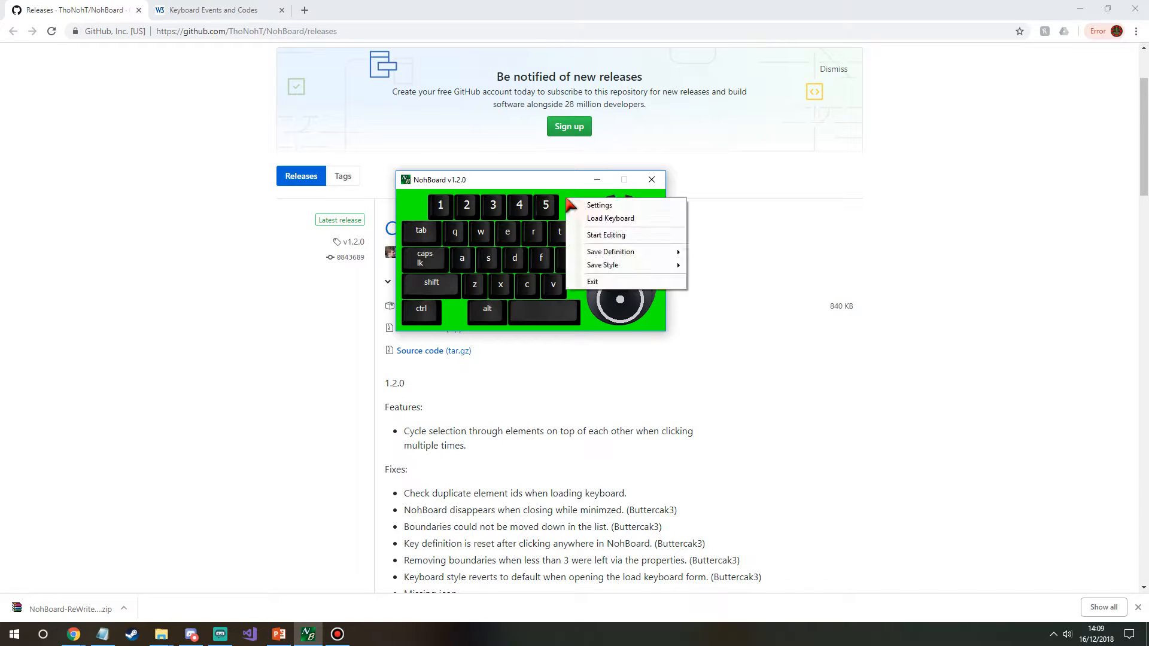
pyautogui.click(616, 236)
pyautogui.click(666, 246)
pyautogui.moveTo(667, 245); pyautogui.dragTo(687, 247)
pyautogui.moveTo(520, 193); pyautogui.dragTo(345, 194)
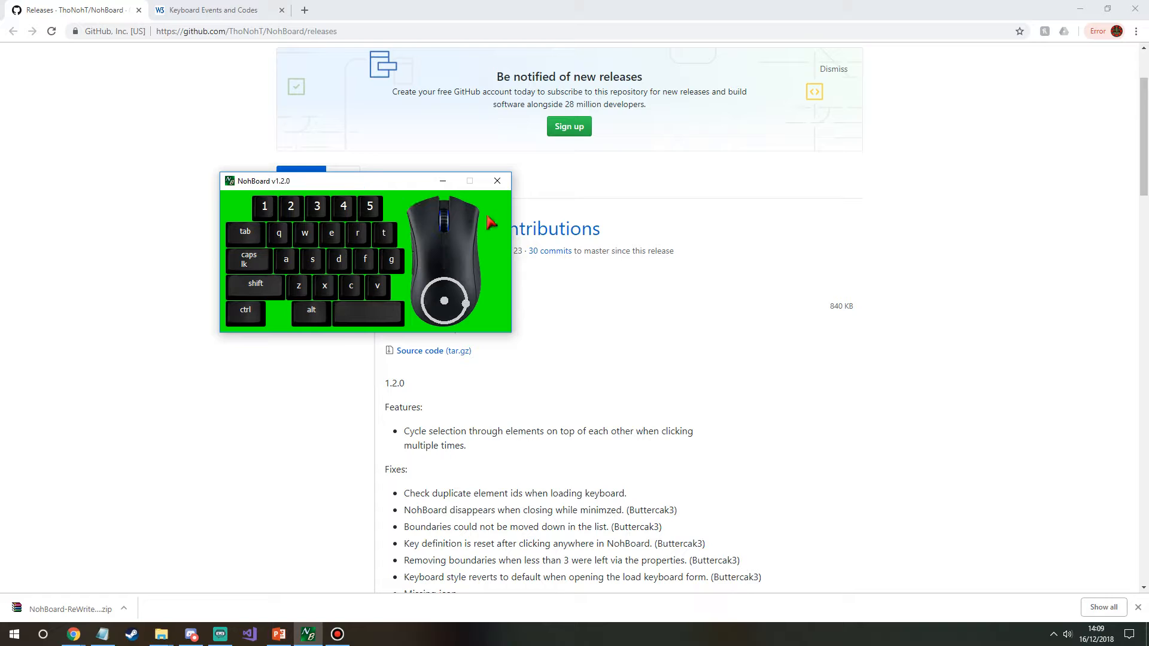
pyautogui.moveTo(513, 240); pyautogui.dragTo(518, 241)
pyautogui.moveTo(364, 185); pyautogui.dragTo(402, 214)
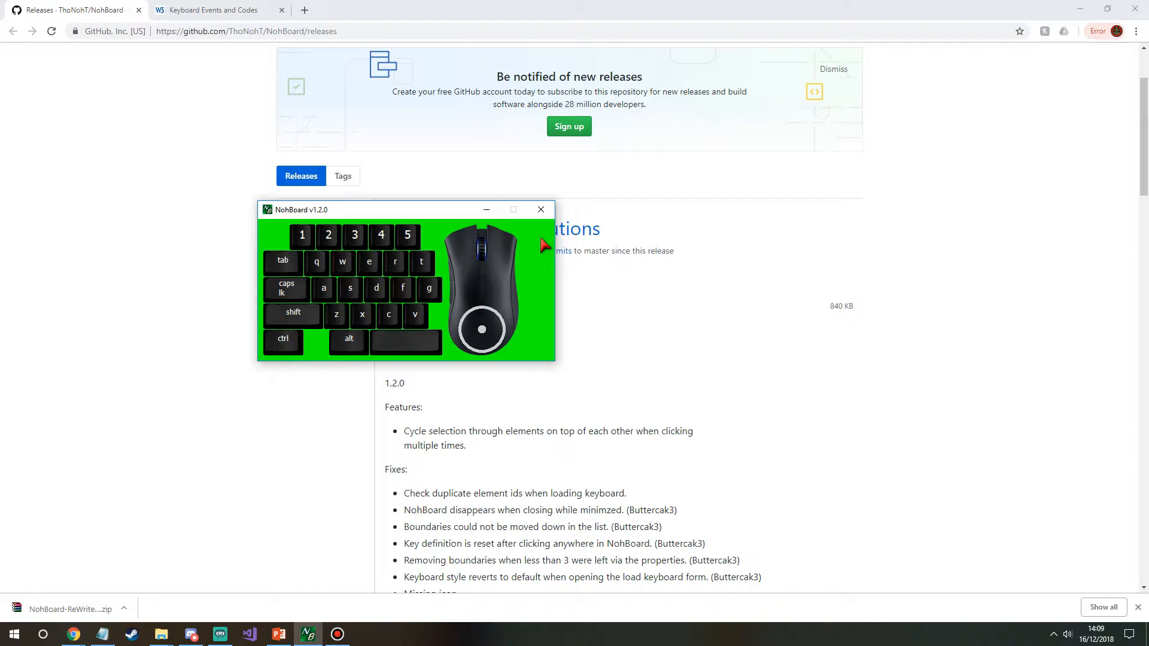
pyautogui.click(519, 242)
pyautogui.moveTo(555, 272); pyautogui.dragTo(563, 272)
pyautogui.moveTo(414, 213); pyautogui.dragTo(469, 259)
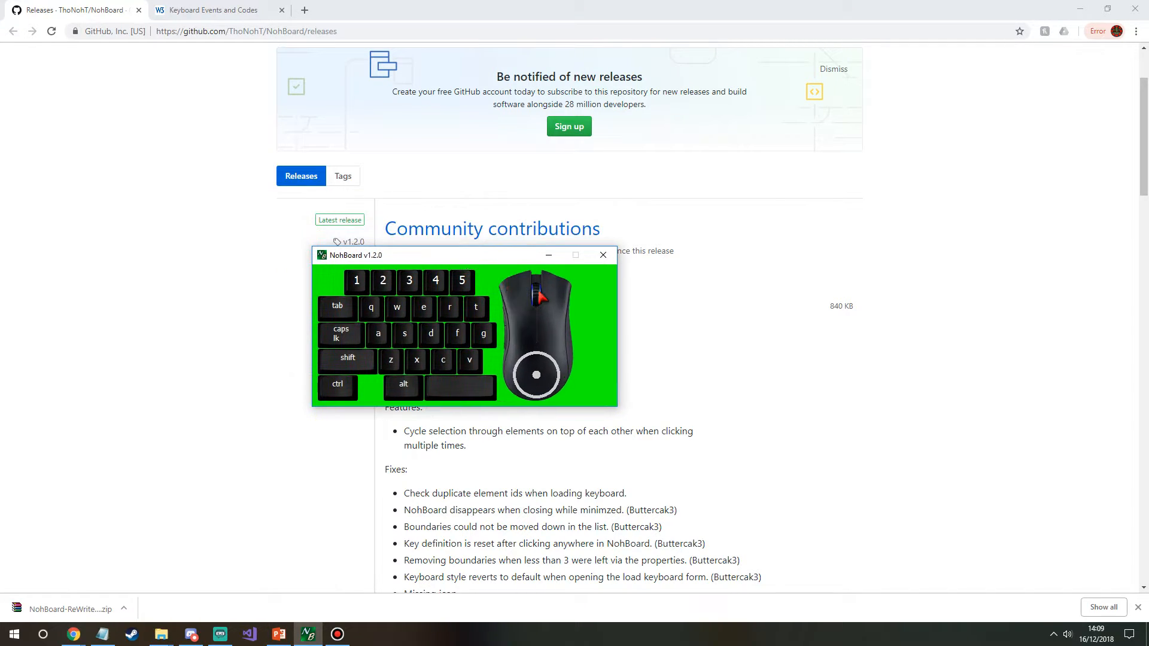
# Step: Shift the right half of the mouse graphic right to open a wide gap, and trim the layout's width to fit
pyautogui.click(562, 323)
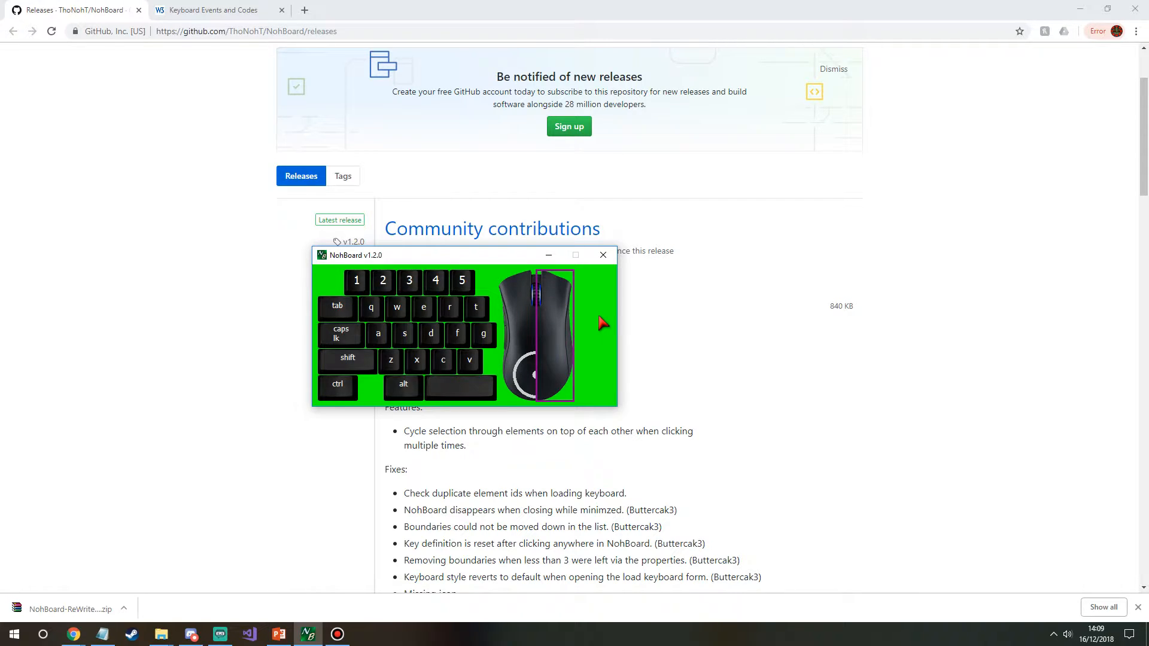
pyautogui.moveTo(523, 259); pyautogui.dragTo(455, 205)
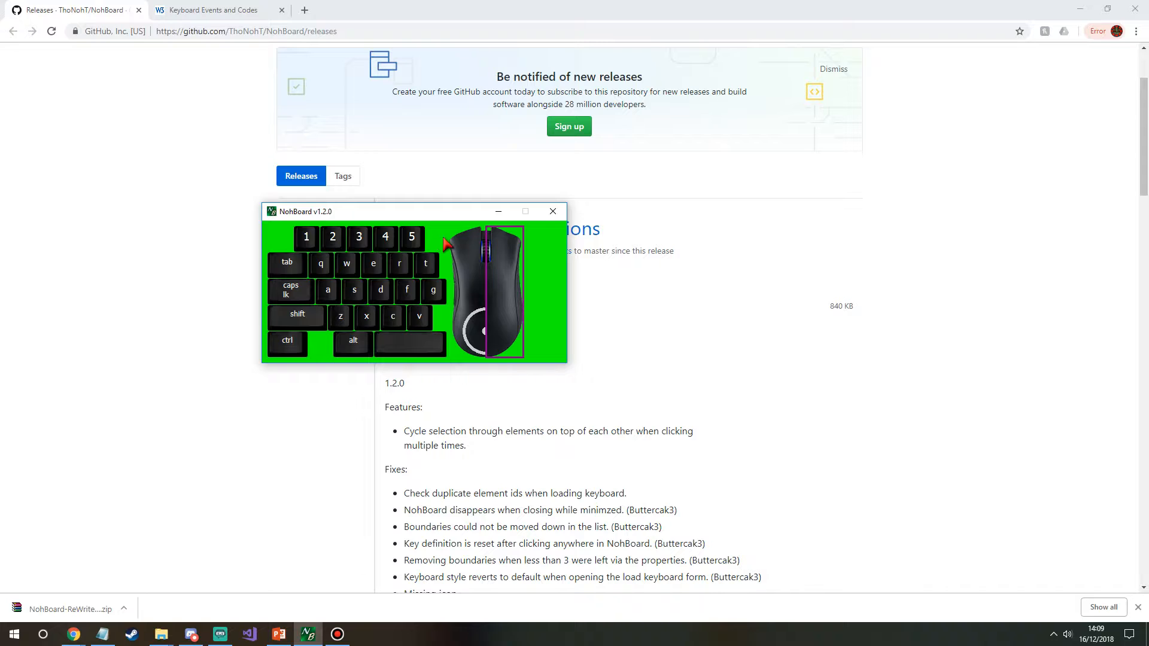
pyautogui.moveTo(446, 216); pyautogui.dragTo(521, 211)
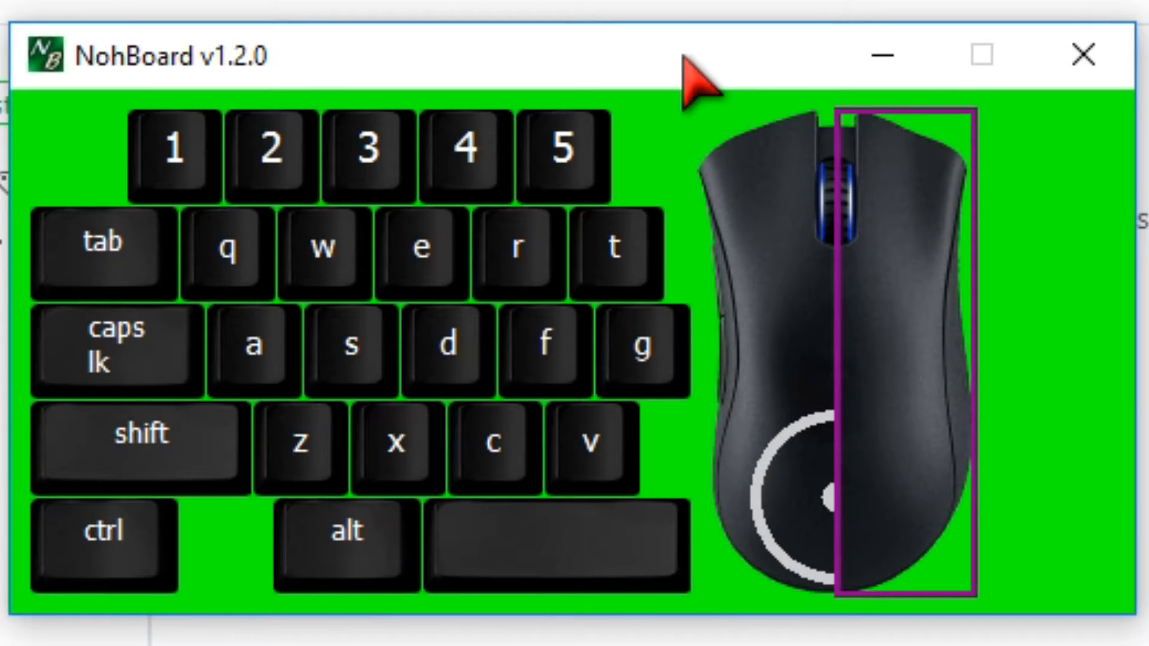
pyautogui.press('Right')
pyautogui.press('Right')
pyautogui.press('Right')
pyautogui.press('Right')
pyautogui.press('Right')
pyautogui.press('Right')
pyautogui.press('Right')
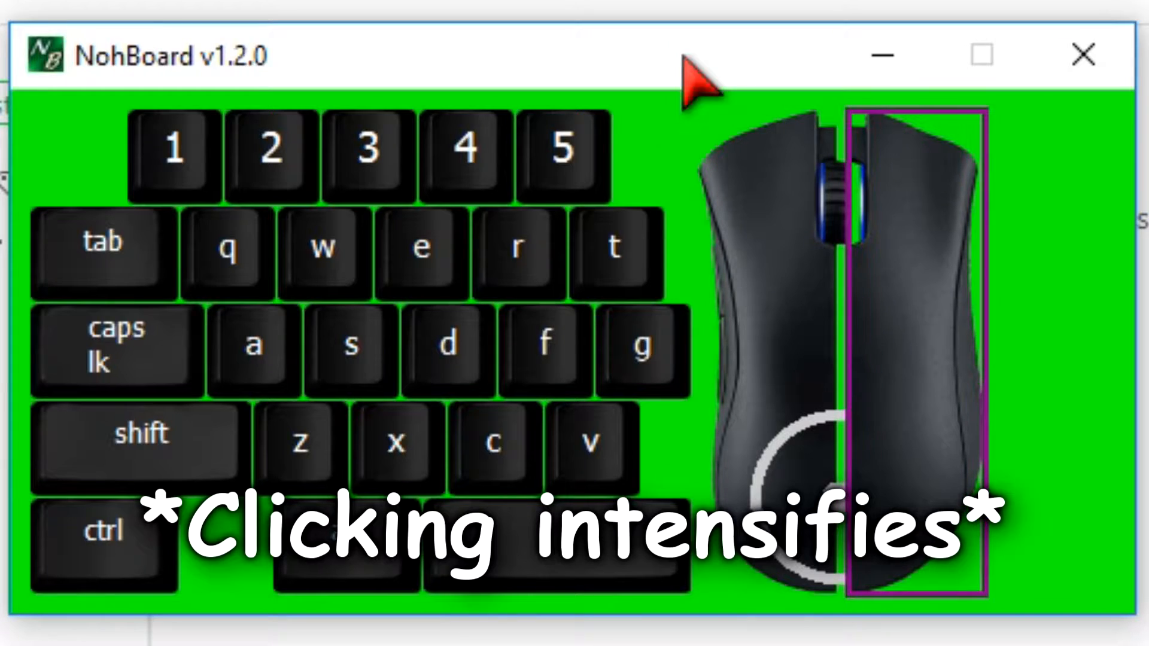
pyautogui.press('Right')
pyautogui.press('Right')
pyautogui.press('Right')
pyautogui.press('Right')
pyautogui.press('Right')
pyautogui.press('Right')
pyautogui.press('Right')
pyautogui.press('Right')
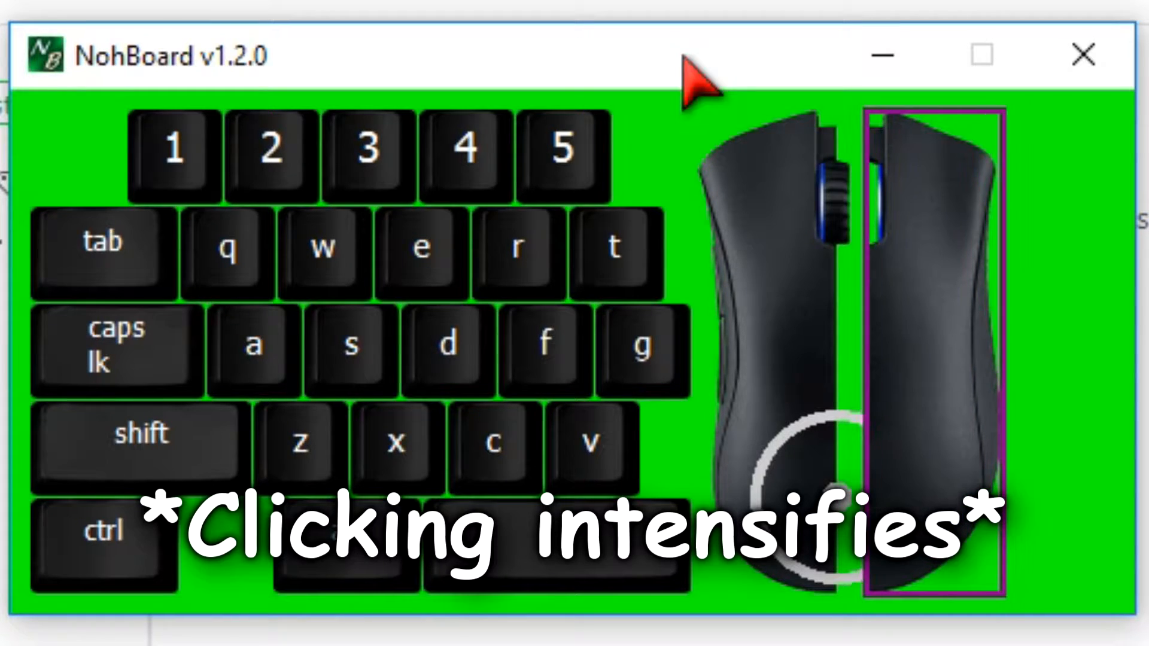
pyautogui.press('Right')
pyautogui.press('Right')
pyautogui.press('Right')
pyautogui.press('Right')
pyautogui.press('Right')
pyautogui.press('Right')
pyautogui.press('Right')
pyautogui.press('Right')
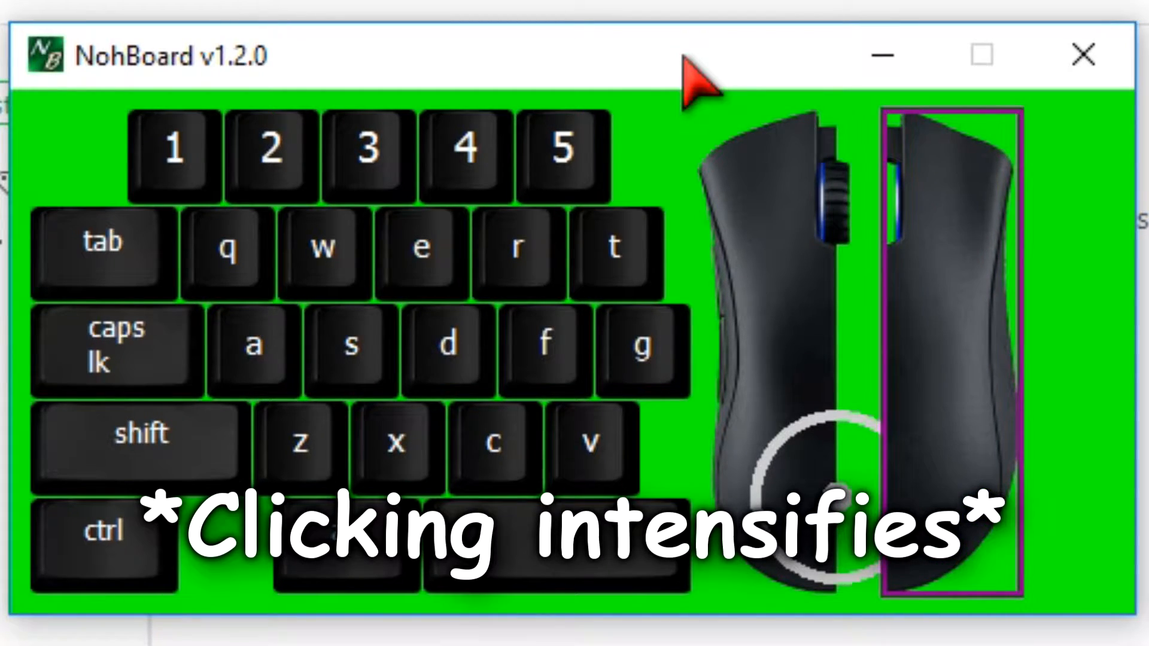
pyautogui.press('Right')
pyautogui.press('Right')
pyautogui.press('Right')
pyautogui.press('Right')
pyautogui.press('Right')
pyautogui.press('Right')
pyautogui.press('Right')
pyautogui.press('Right')
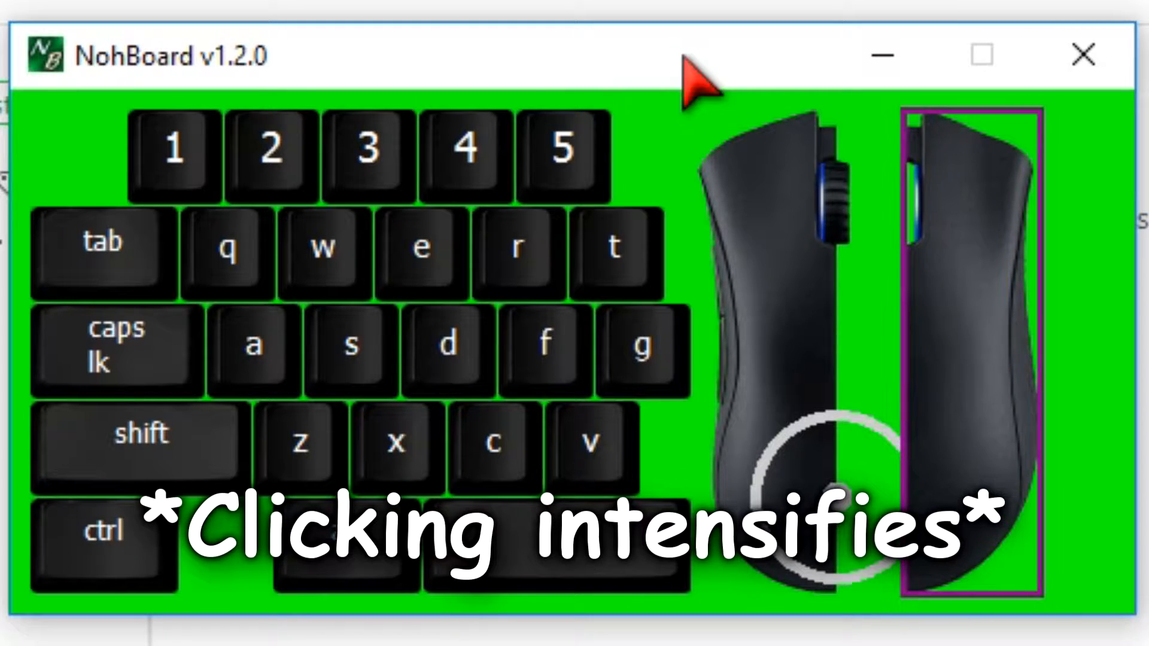
pyautogui.press('Right')
pyautogui.press('Right')
pyautogui.press('Right')
pyautogui.press('Right')
pyautogui.press('Right')
pyautogui.press('Right')
pyautogui.press('Right')
pyautogui.press('Right')
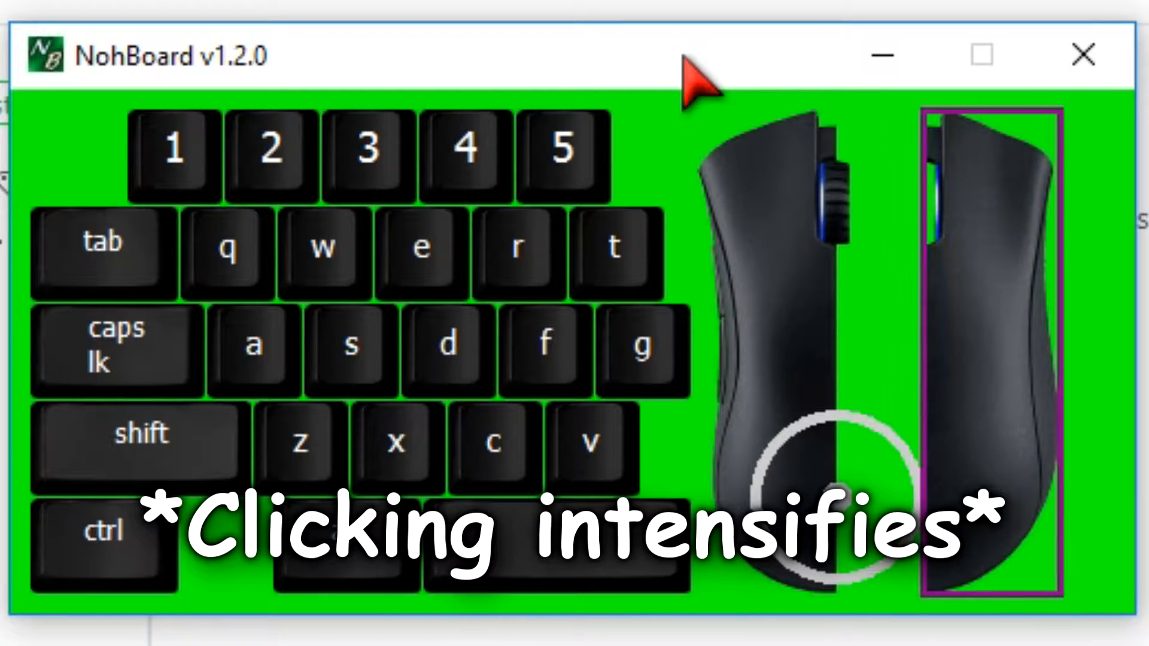
pyautogui.press('Right')
pyautogui.press('Right')
pyautogui.press('Right')
pyautogui.press('Right')
pyautogui.press('Right')
pyautogui.press('Right')
pyautogui.press('Right')
pyautogui.press('Right')
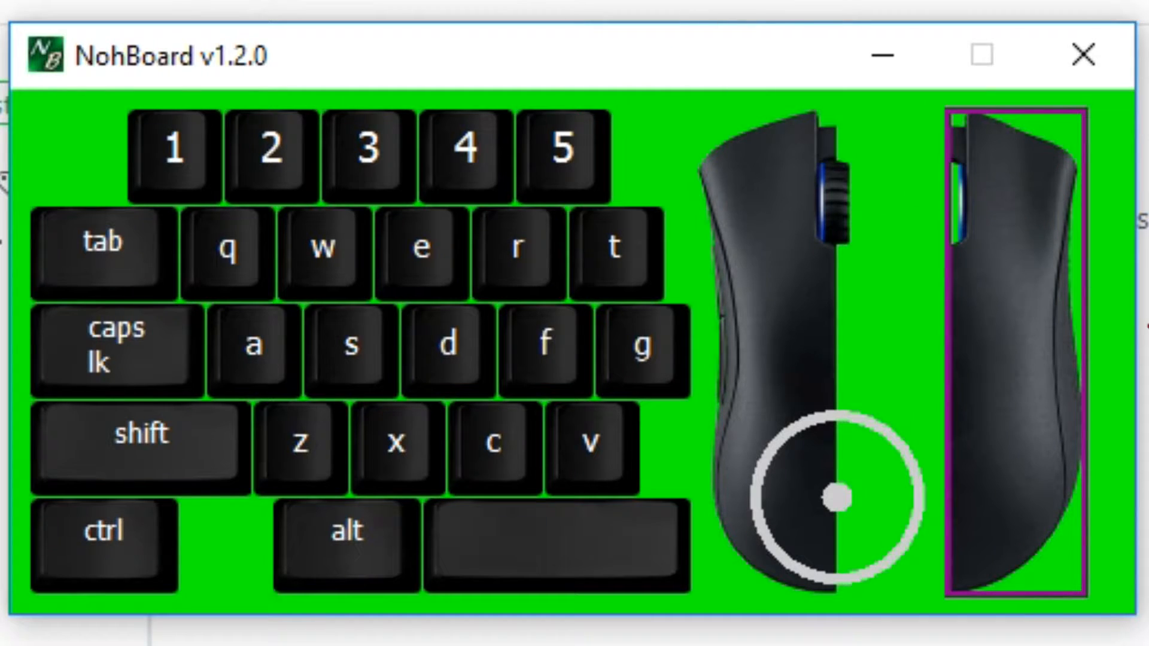
pyautogui.moveTo(1133, 327); pyautogui.dragTo(1112, 333)
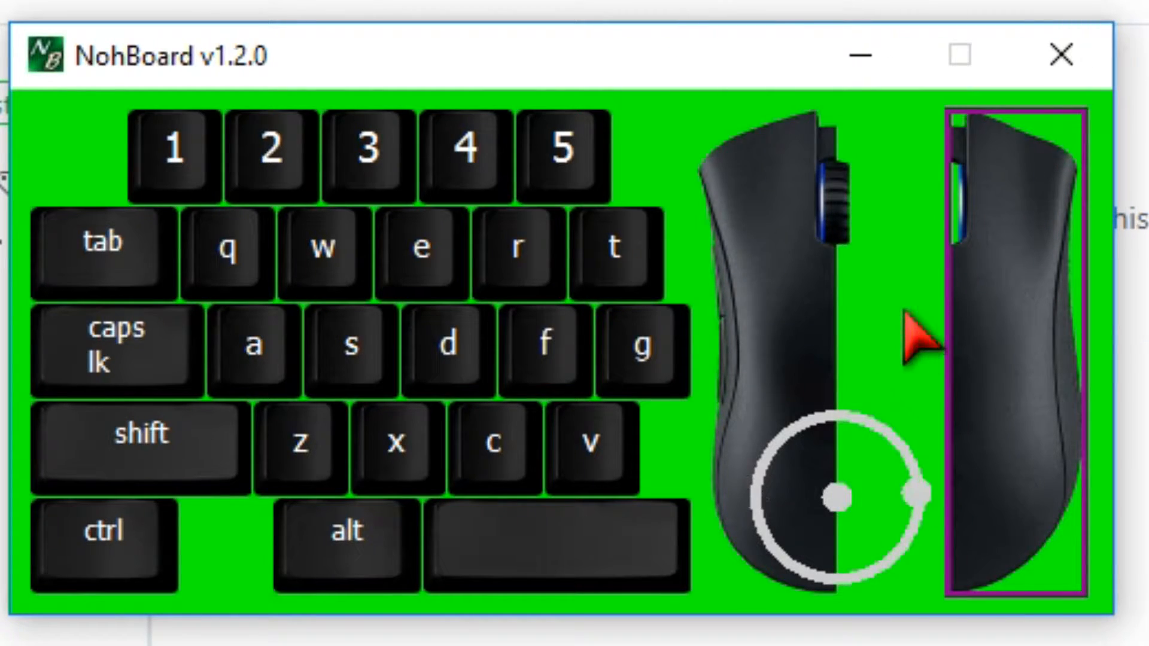
pyautogui.click(904, 314)
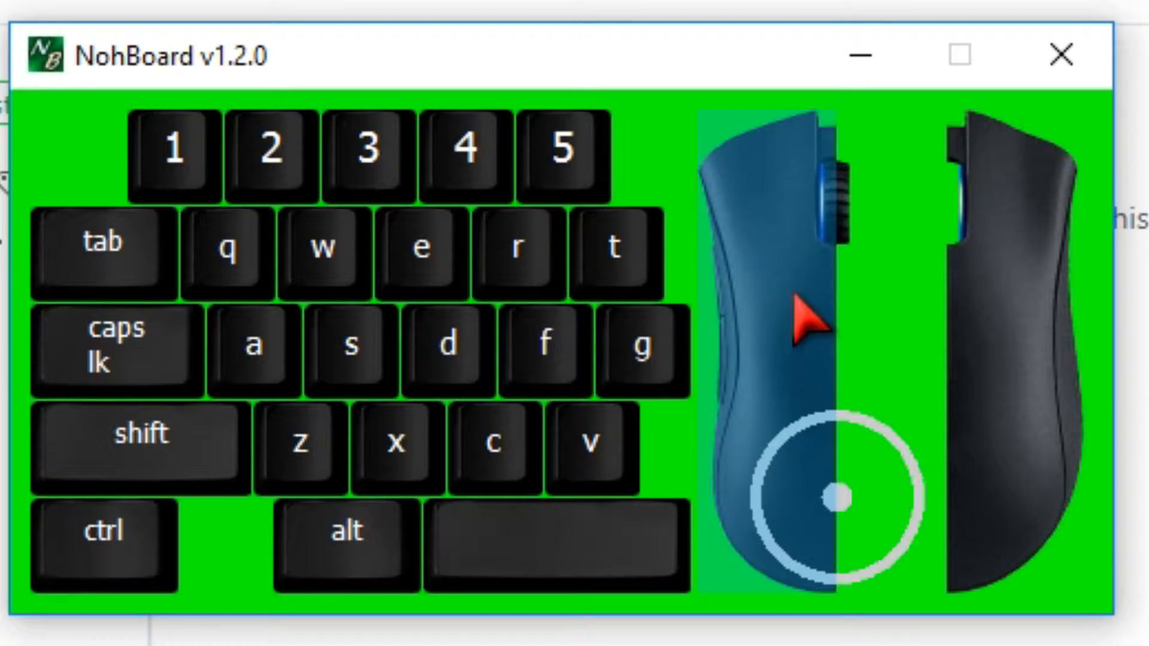
# Step: Select the lower scroll indicator on the mouse wheel and test how the layout responds to scrolling both ways
pyautogui.click(850, 228)
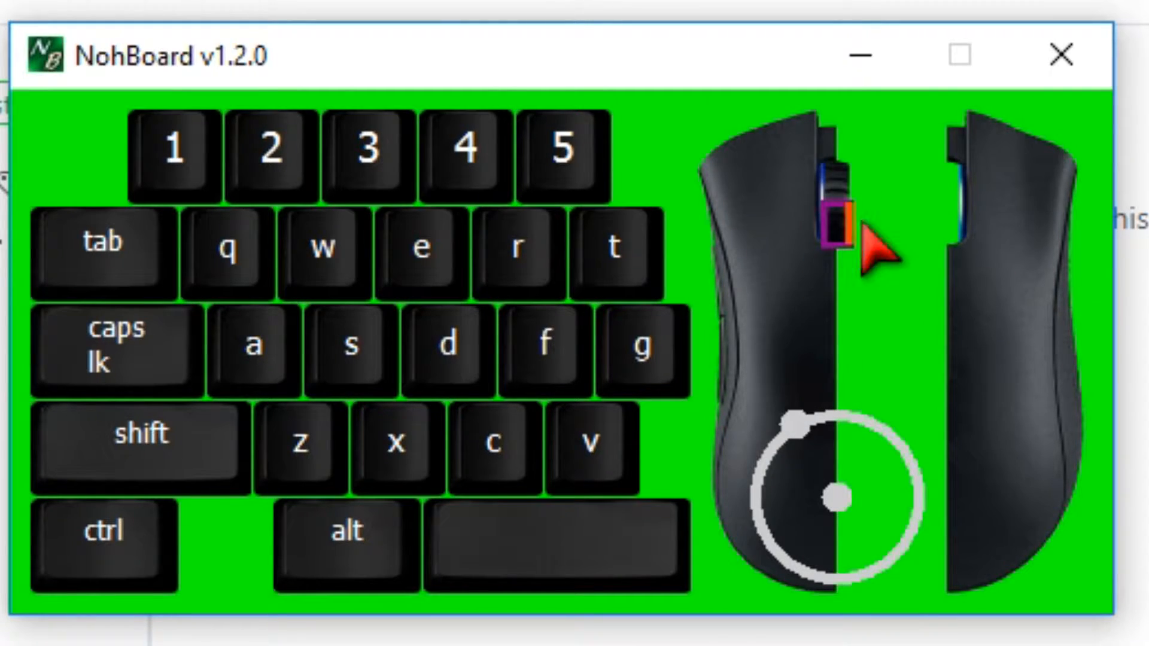
pyautogui.scroll(-1, 925, 253)
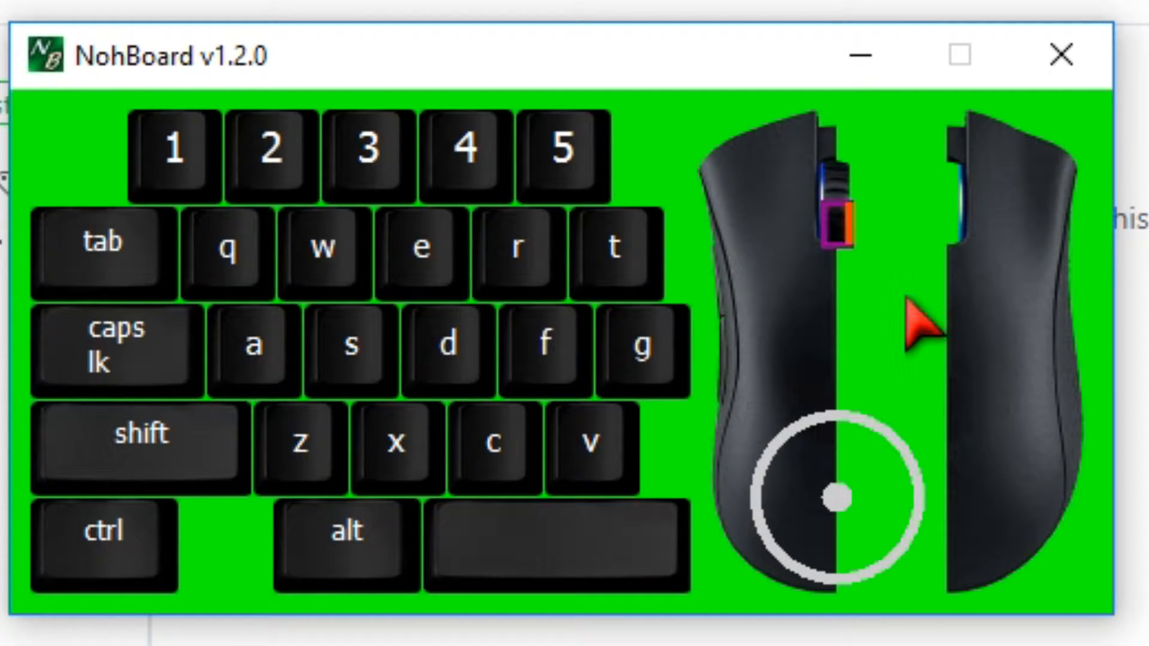
pyautogui.scroll(-4, 889, 282)
pyautogui.scroll(3, 879, 277)
pyautogui.scroll(-2, 879, 277)
pyautogui.scroll(-4, 884, 282)
pyautogui.scroll(3, 880, 285)
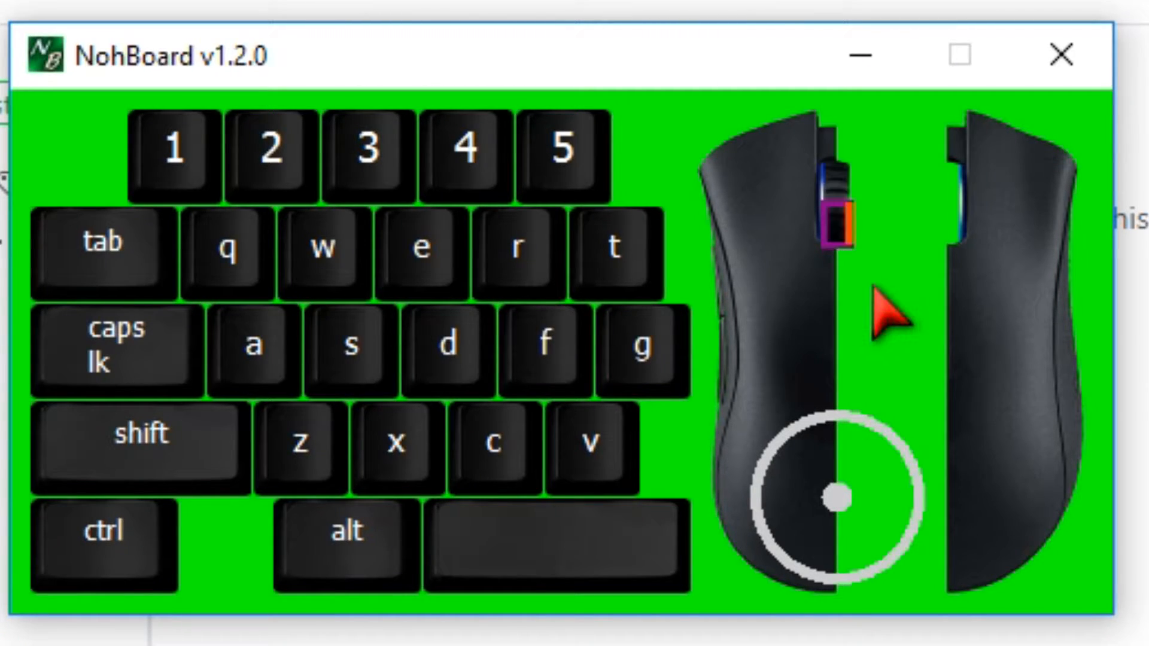
pyautogui.scroll(3, 864, 297)
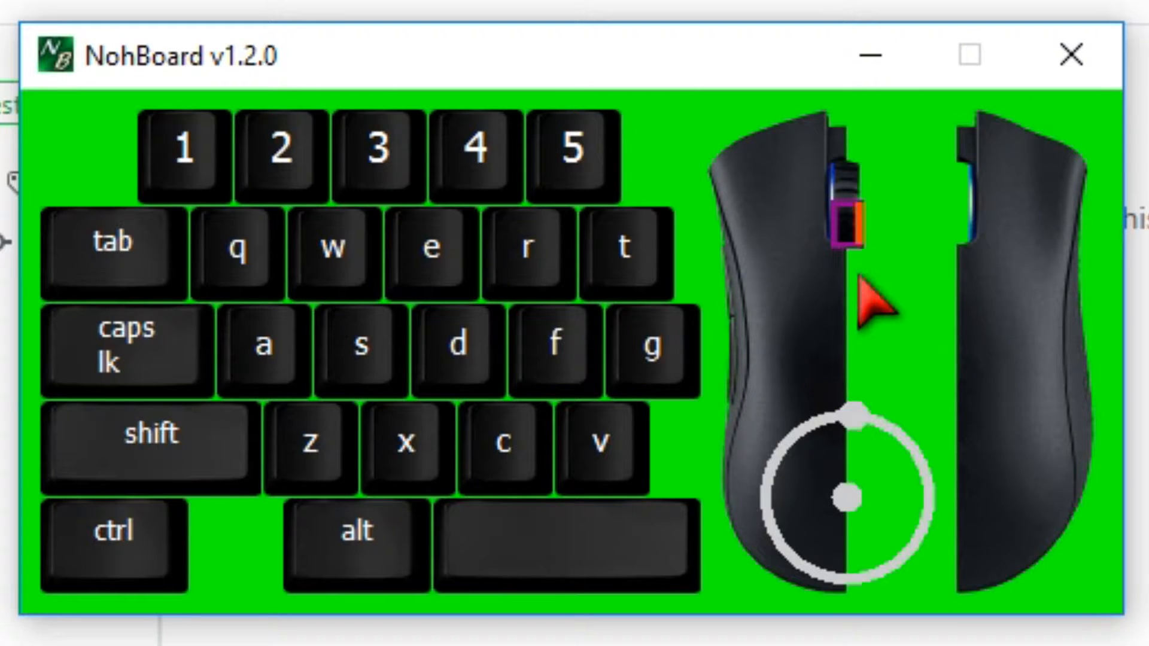
# Step: Shift the scroll wheel element right across the gap until it lines up with the mouse's right half
pyautogui.click(848, 228)
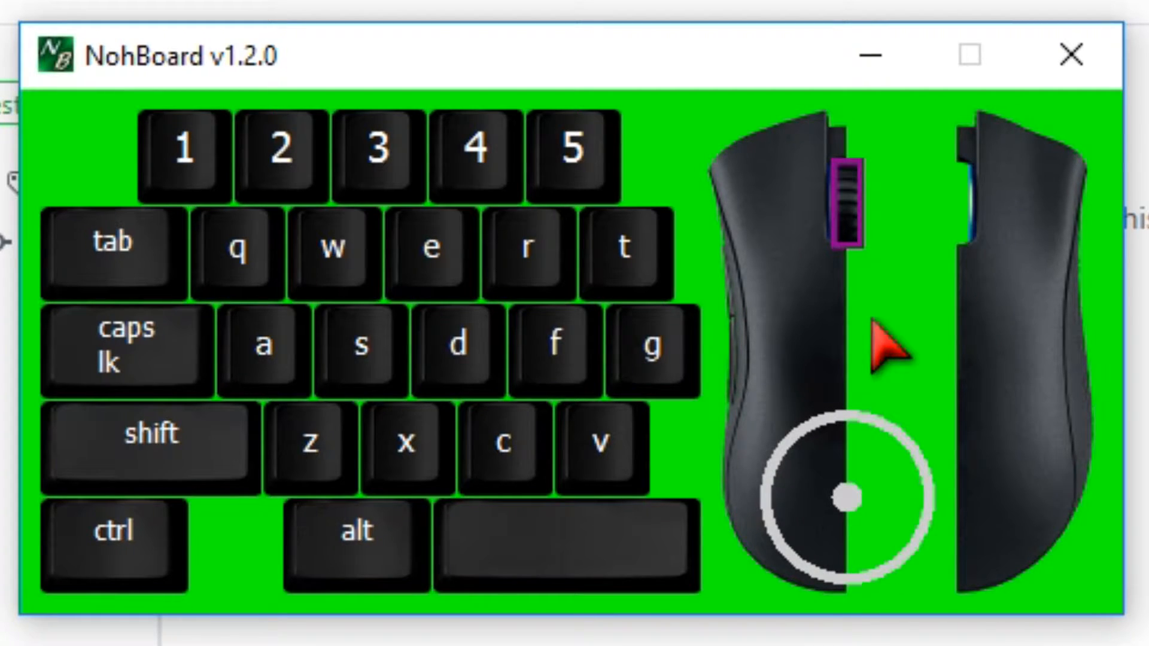
pyautogui.press('Right')
pyautogui.press('Right')
pyautogui.press('Right')
pyautogui.press('Right')
pyautogui.press('Right')
pyautogui.press('Right')
pyautogui.press('Right')
pyautogui.press('Right')
pyautogui.press('Right')
pyautogui.press('Right')
pyautogui.press('Right')
pyautogui.press('Right')
pyautogui.press('Right')
pyautogui.press('Right')
pyautogui.press('Right')
pyautogui.press('Right')
pyautogui.press('Right')
pyautogui.press('Right')
pyautogui.press('Right')
pyautogui.press('Right')
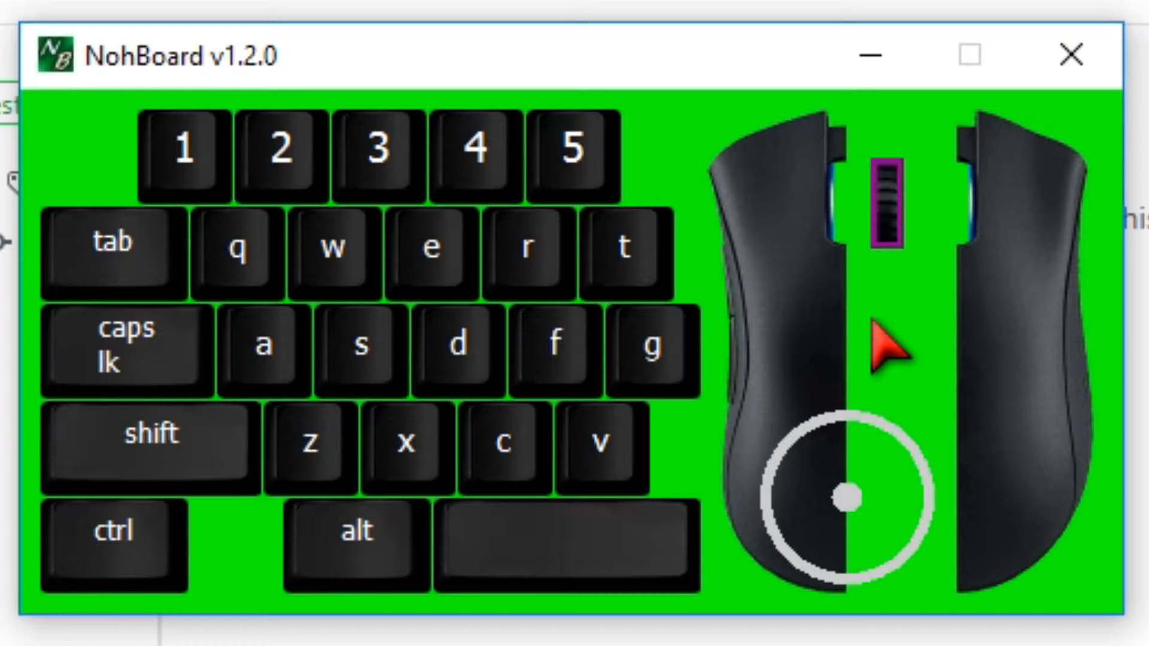
pyautogui.press('Right')
pyautogui.press('Right')
pyautogui.press('Right')
pyautogui.press('Right')
pyautogui.press('Right')
pyautogui.press('Right')
pyautogui.press('Right')
pyautogui.press('Right')
pyautogui.press('Right')
pyautogui.press('Right')
pyautogui.press('Right')
pyautogui.press('Right')
pyautogui.press('Right')
pyautogui.press('Right')
pyautogui.press('Right')
pyautogui.press('Right')
pyautogui.press('Right')
pyautogui.press('Right')
pyautogui.press('Right')
pyautogui.press('Right')
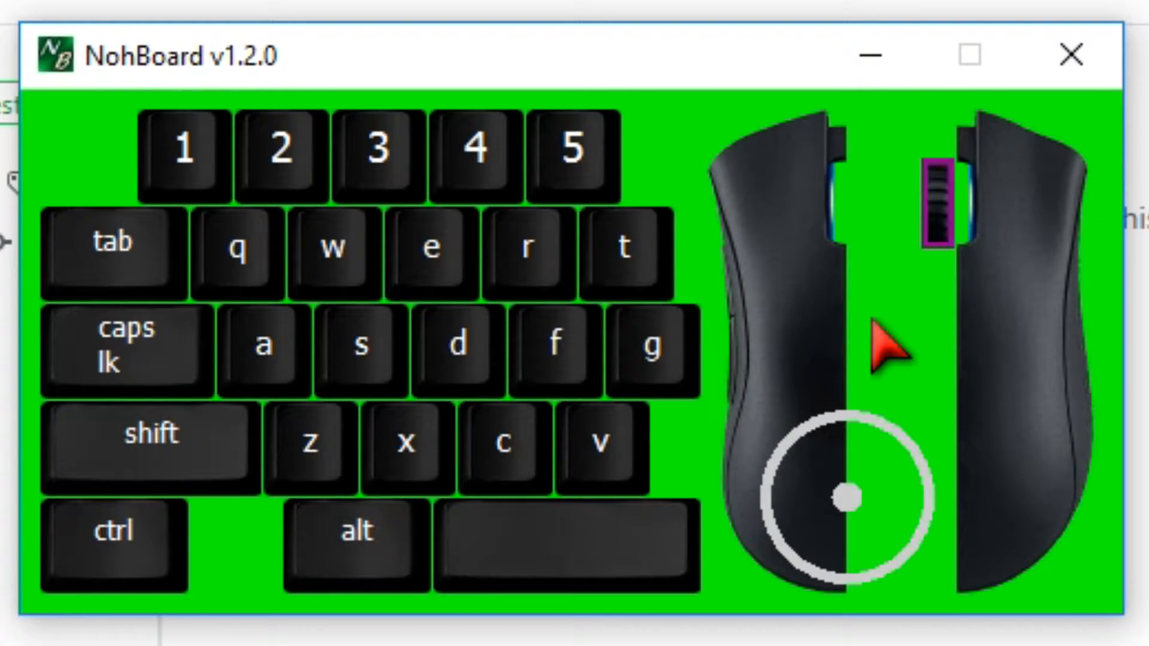
pyautogui.press('Right')
pyautogui.press('Right')
pyautogui.press('Right')
pyautogui.click(874, 324)
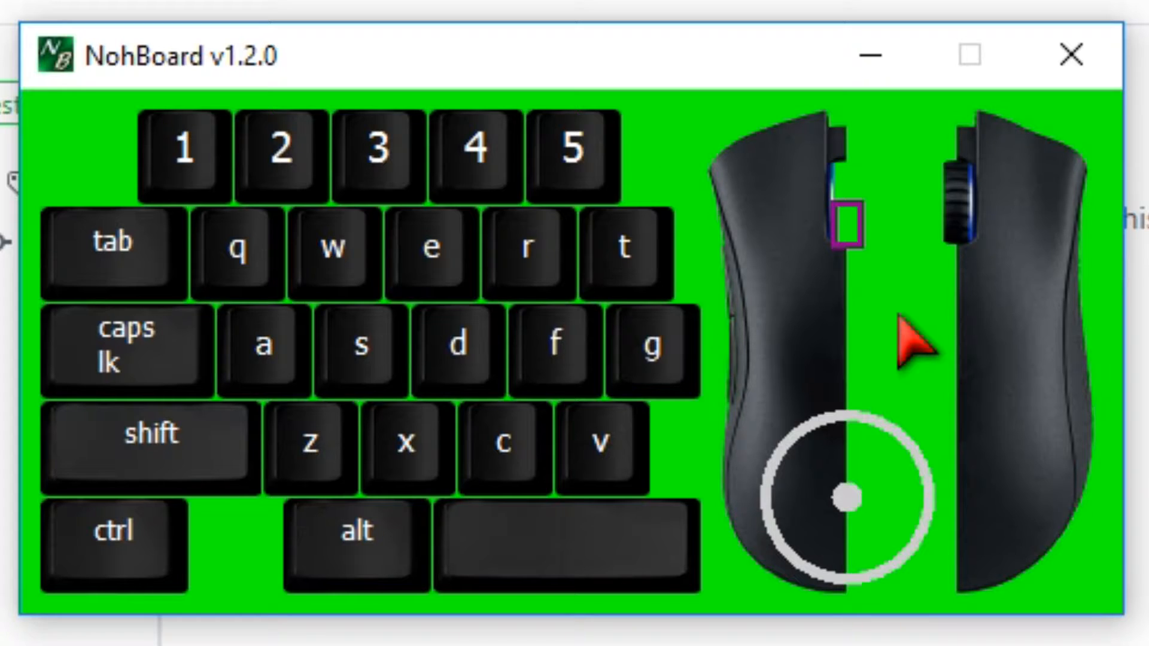
# Step: Shift the scroll-down indicator right from the mouse's left half toward the relocated scroll wheel
pyautogui.press('Right')
pyautogui.press('Right')
pyautogui.press('Right')
pyautogui.press('Right')
pyautogui.press('Right')
pyautogui.press('Right')
pyautogui.press('Right')
pyautogui.press('Right')
pyautogui.press('Right')
pyautogui.press('Right')
pyautogui.press('Right')
pyautogui.press('Right')
pyautogui.press('Right')
pyautogui.press('Right')
pyautogui.press('Right')
pyautogui.press('Right')
pyautogui.press('Right')
pyautogui.press('Right')
pyautogui.press('Right')
pyautogui.press('Right')
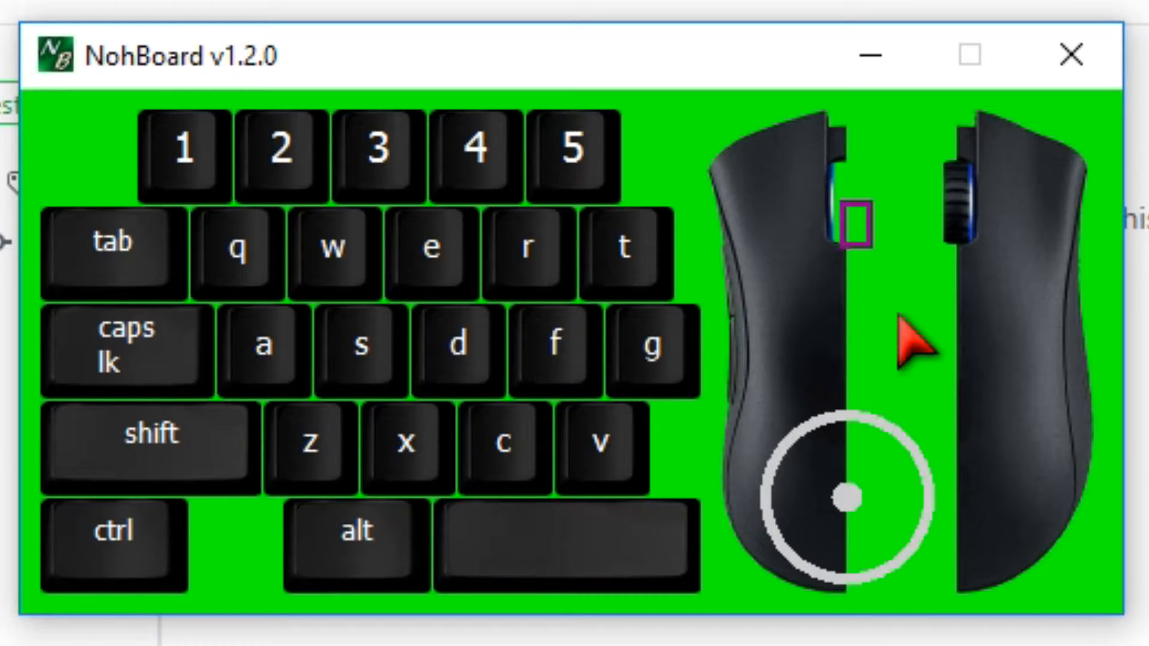
pyautogui.press('Right')
pyautogui.press('Right')
pyautogui.press('Right')
pyautogui.press('Right')
pyautogui.press('Right')
pyautogui.press('Right')
pyautogui.press('Right')
pyautogui.press('Right')
pyautogui.press('Right')
pyautogui.press('Right')
pyautogui.press('Right')
pyautogui.press('Right')
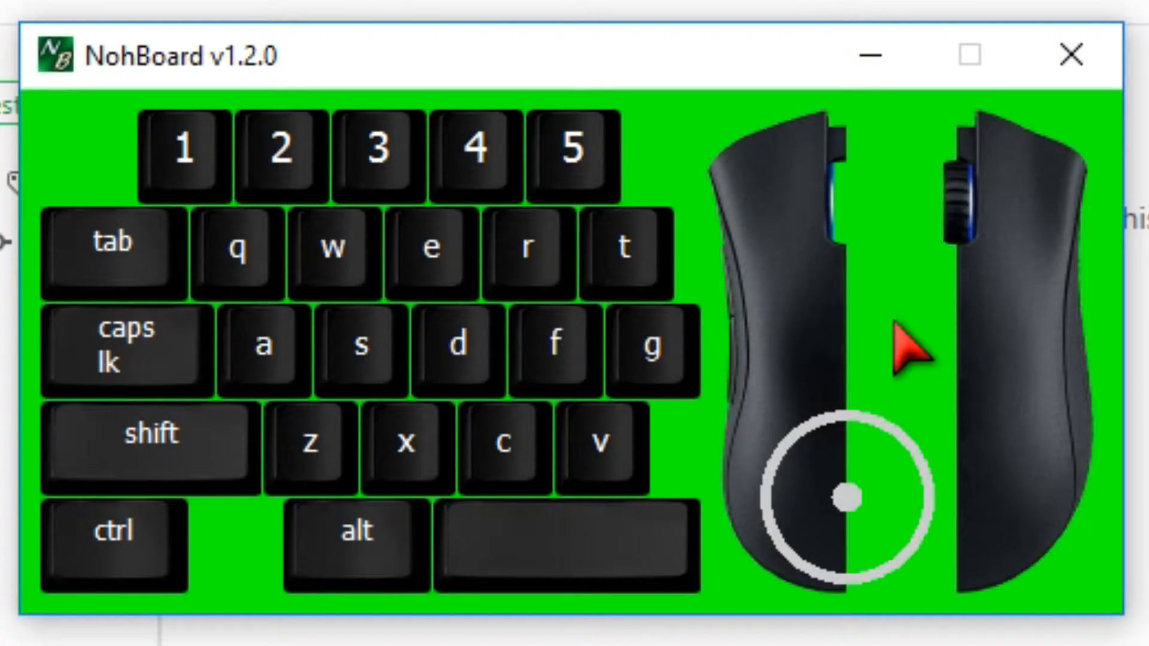
# Step: Shift the scroll-up indicator right across the gap until it lines up with the relocated scroll wheel
pyautogui.click(850, 187)
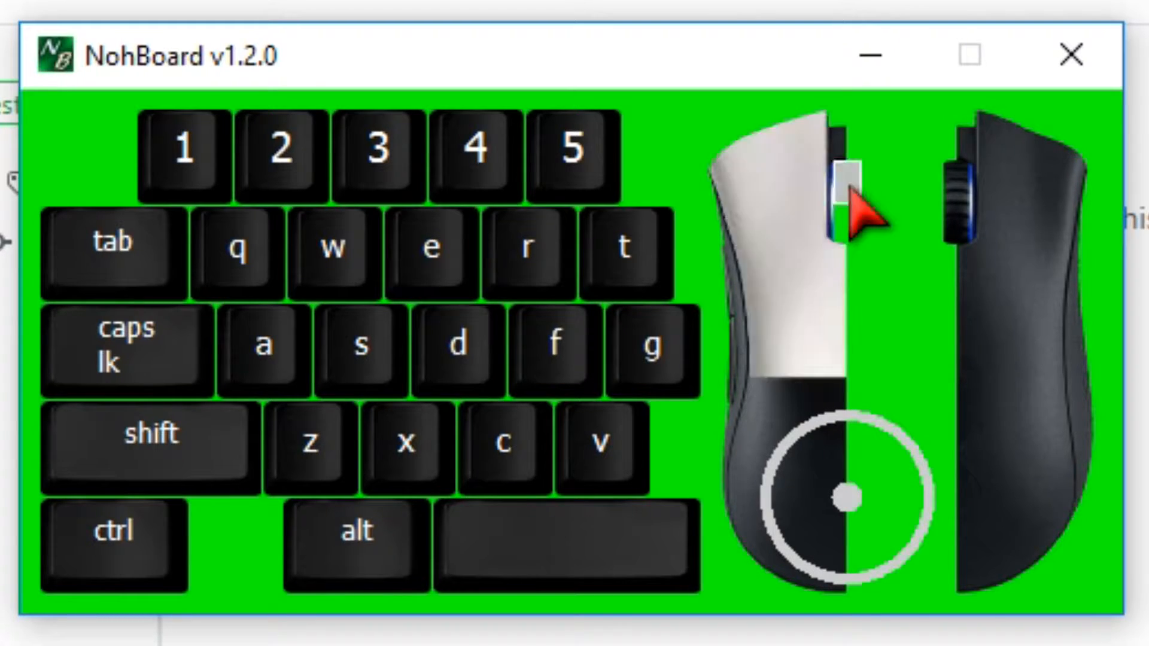
pyautogui.press('Right')
pyautogui.press('Right')
pyautogui.press('Right')
pyautogui.press('Right')
pyautogui.press('Right')
pyautogui.press('Right')
pyautogui.press('Right')
pyautogui.press('Right')
pyautogui.press('Right')
pyautogui.press('Right')
pyautogui.press('Right')
pyautogui.press('Right')
pyautogui.press('Right')
pyautogui.press('Right')
pyautogui.press('Right')
pyautogui.press('Right')
pyautogui.press('Right')
pyautogui.press('Right')
pyautogui.press('Right')
pyautogui.press('Right')
pyautogui.press('Right')
pyautogui.press('Right')
pyautogui.press('Right')
pyautogui.press('Right')
pyautogui.press('Right')
pyautogui.press('Right')
pyautogui.press('Right')
pyautogui.press('Right')
pyautogui.press('Right')
pyautogui.press('Right')
pyautogui.press('Right')
pyautogui.press('Right')
pyautogui.press('Right')
pyautogui.press('Right')
pyautogui.press('Right')
pyautogui.press('Right')
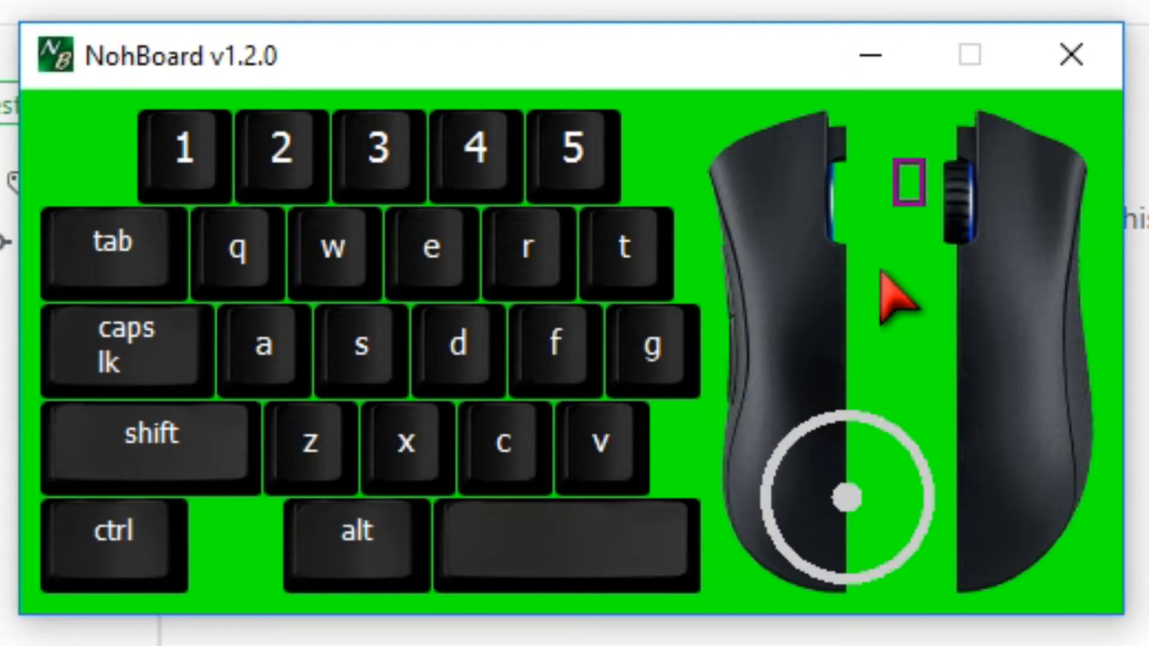
pyautogui.click(888, 256)
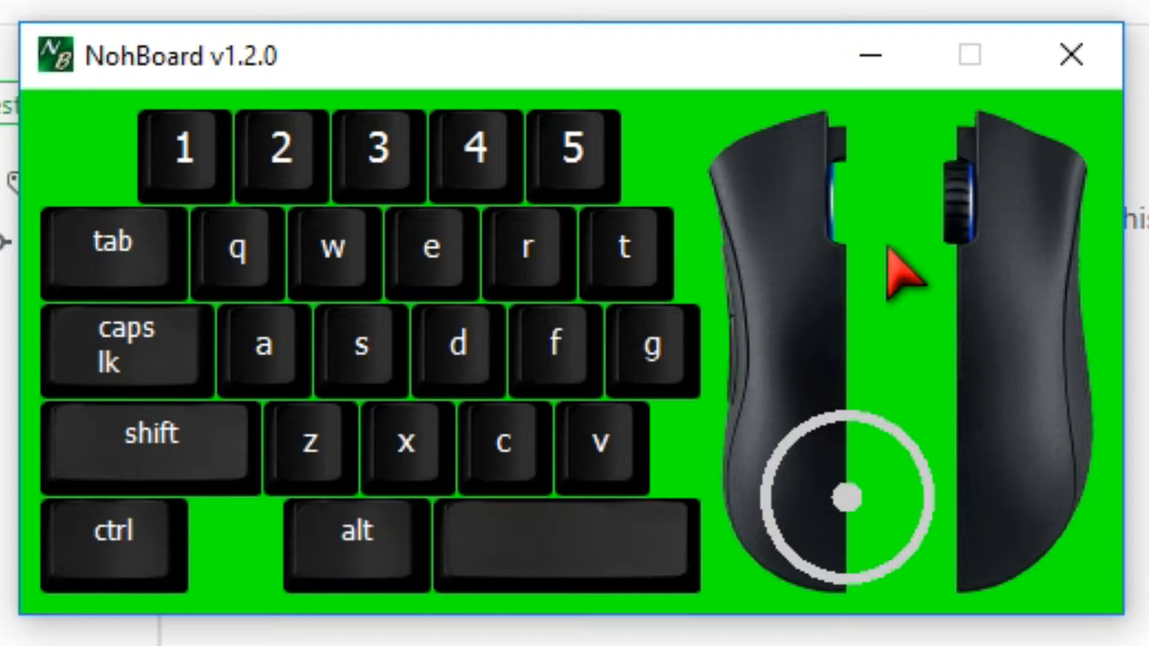
# Step: Test the relocated scroll indicators by scrolling down and then up
pyautogui.scroll(-5, 891, 252)
pyautogui.scroll(-8, 898, 248)
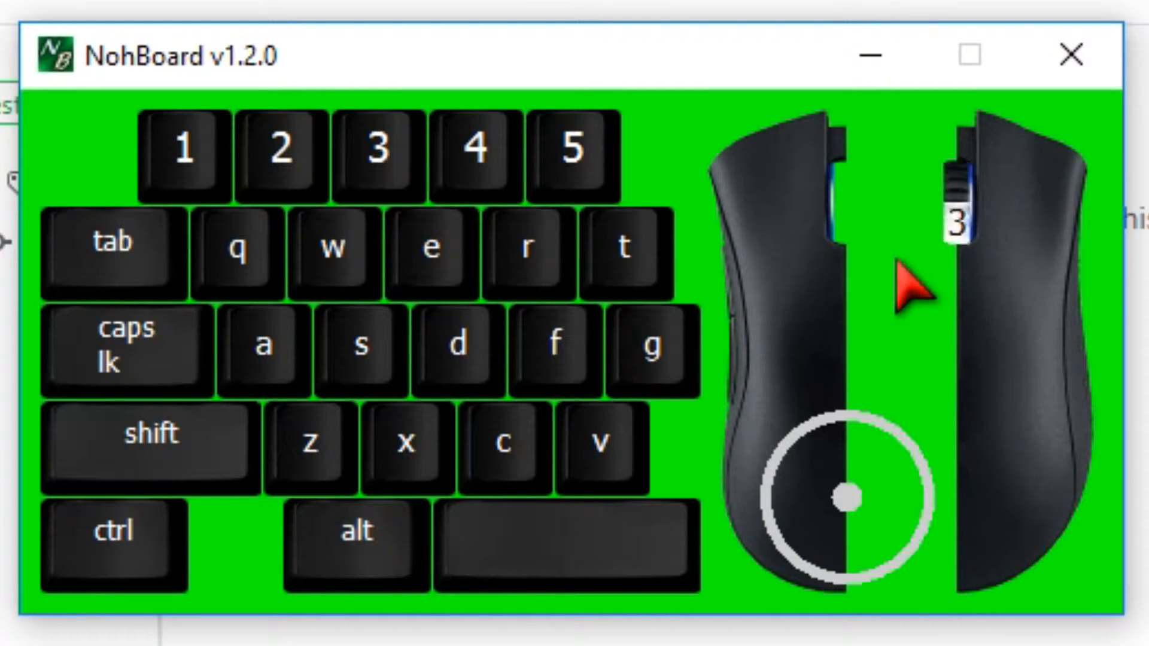
pyautogui.scroll(2, 912, 232)
pyautogui.scroll(1, 916, 226)
pyautogui.scroll(1, 921, 233)
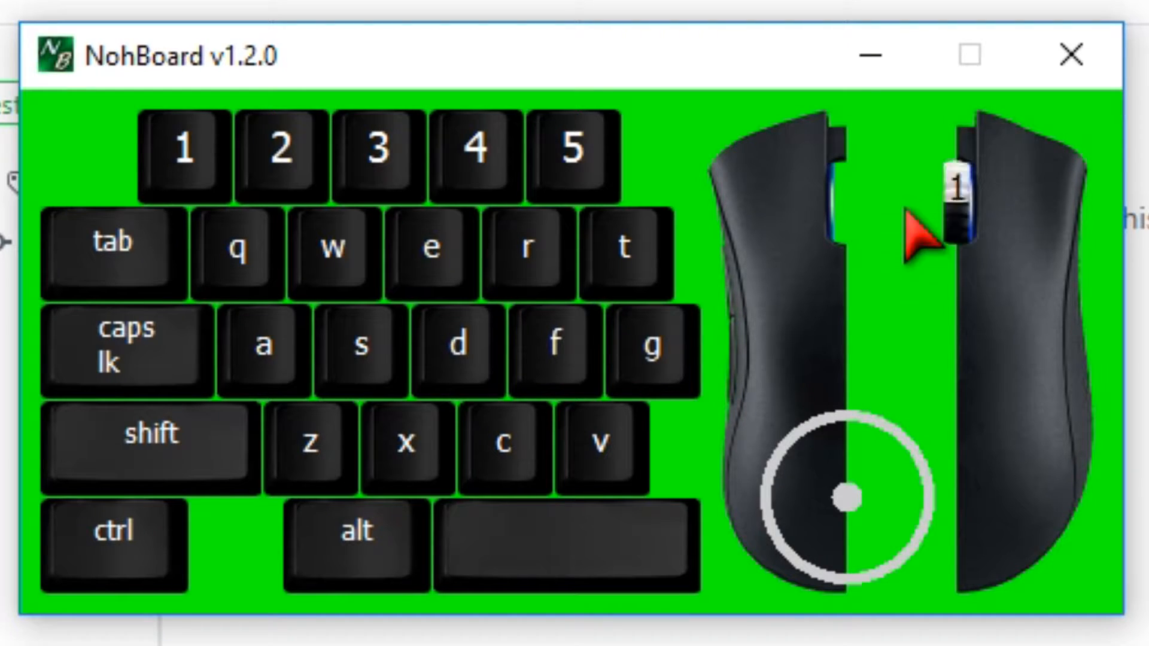
# Step: Shift the circular mouse movement indicator right until it is centred on the inner edge of the mouse's right half
pyautogui.click(904, 535)
pyautogui.click(905, 306)
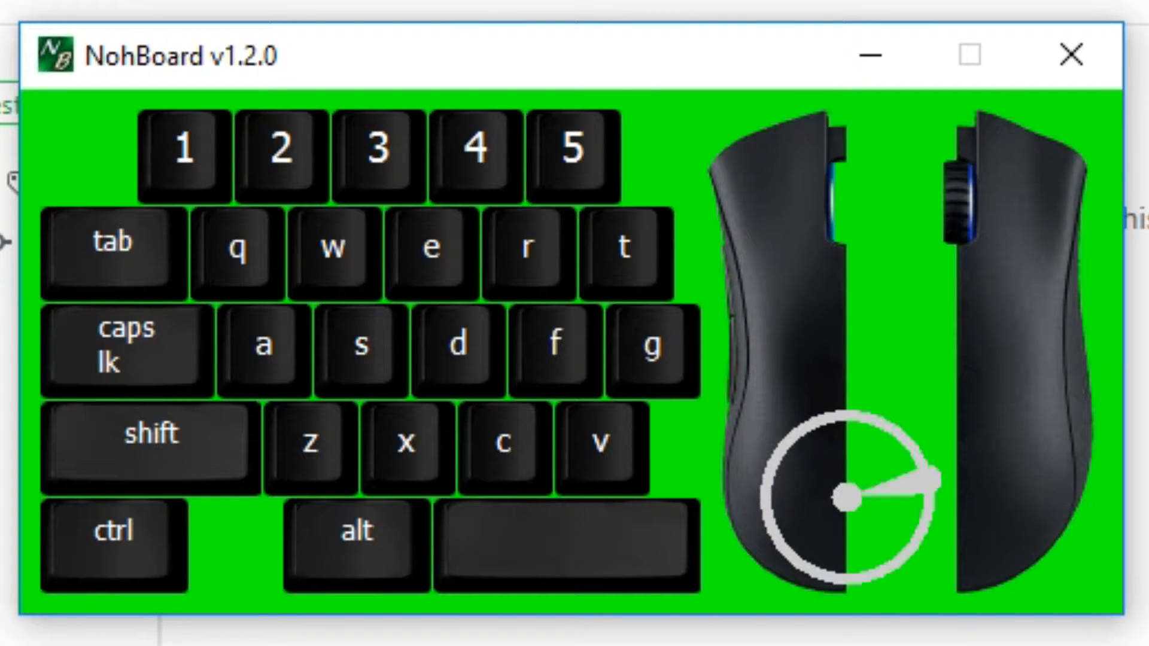
pyautogui.press('alt')
pyautogui.press('alt')
pyautogui.click(779, 257)
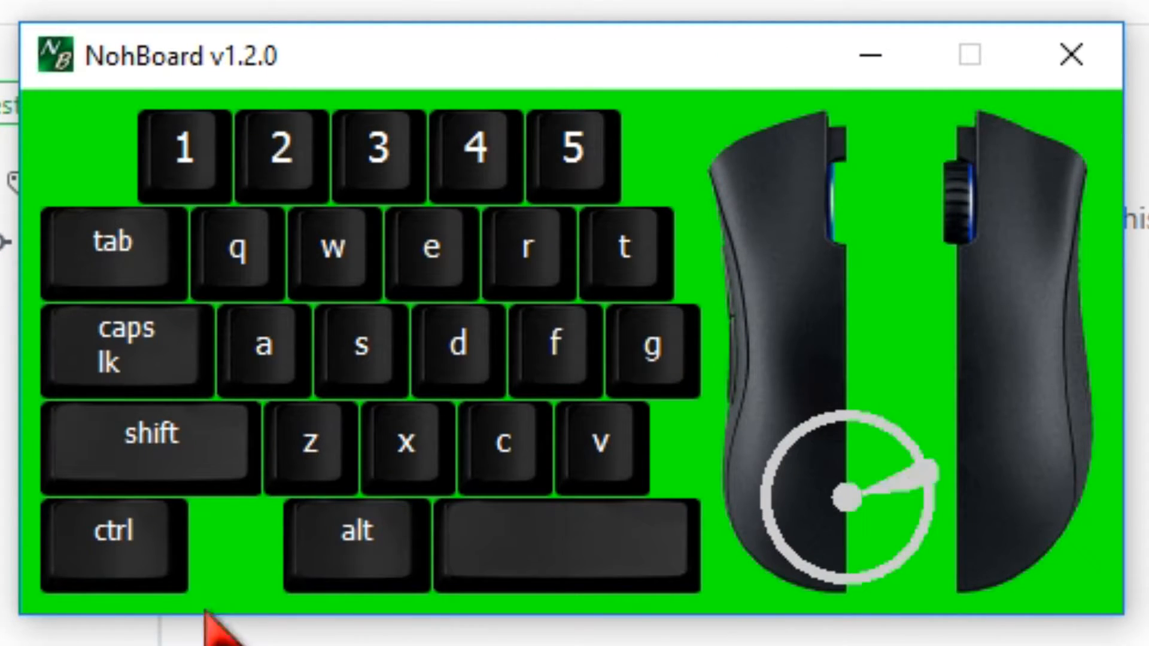
pyautogui.click(898, 479)
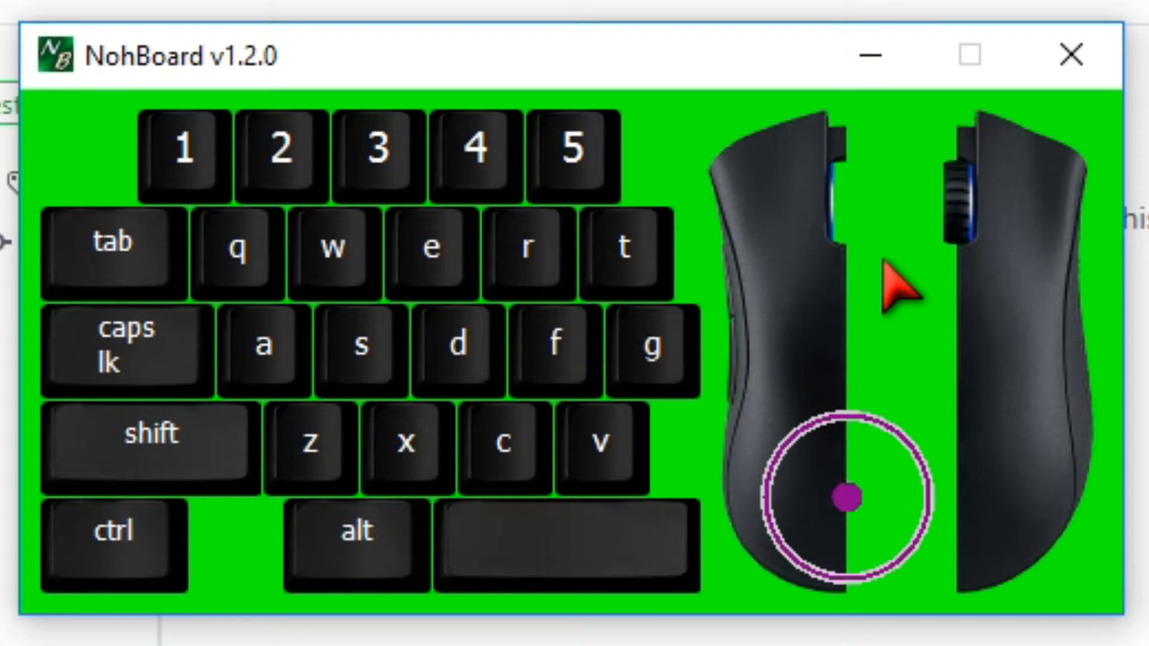
# Step: Move the mouse graphic's left half right until it joins the right half, leaving the side buttons behind
pyautogui.click(802, 359)
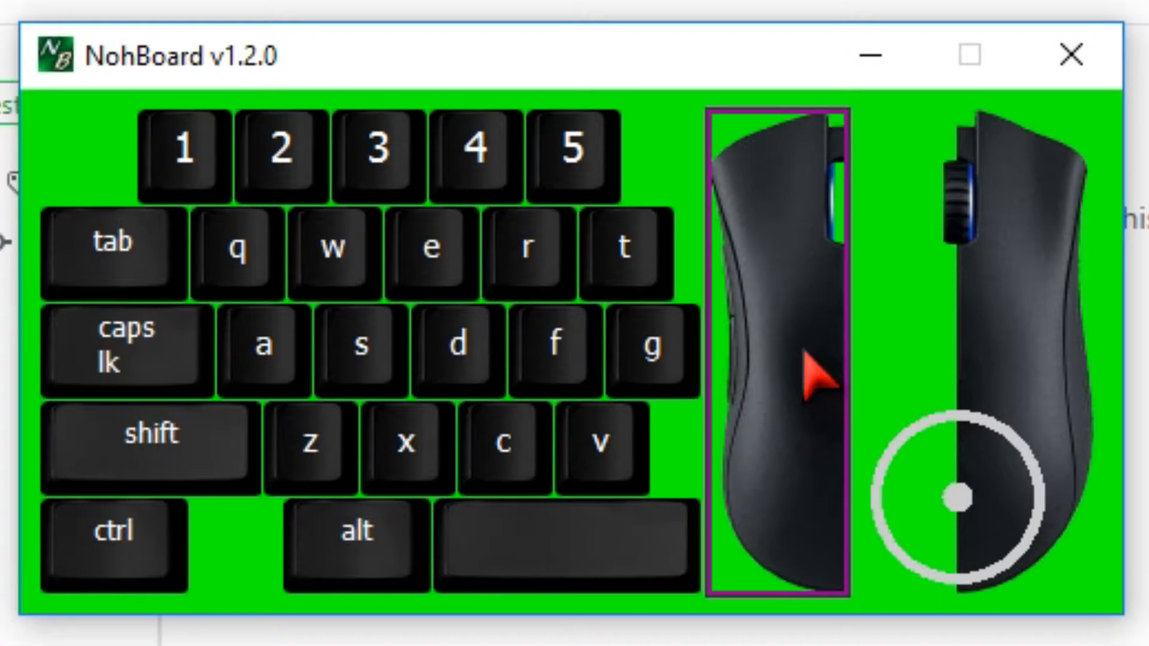
pyautogui.moveTo(787, 328); pyautogui.dragTo(897, 328)
pyautogui.click(759, 437)
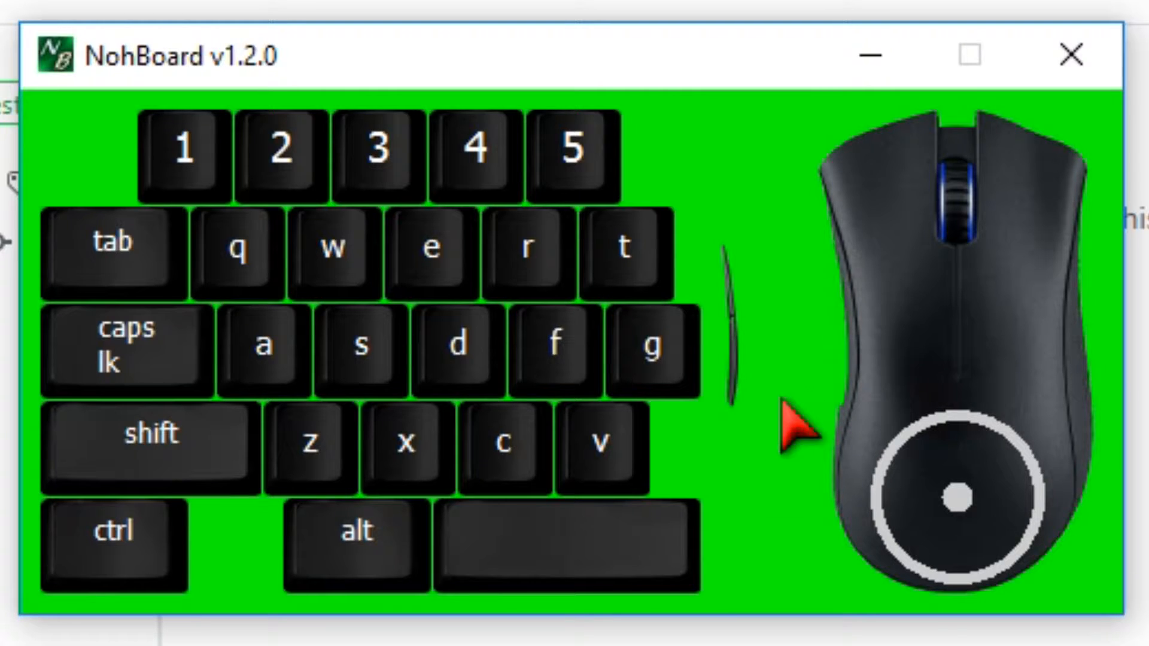
# Step: Test the layout's response to the mouse's forward and back side buttons
pyautogui.press('XF86Forward')
pyautogui.press('XF86Back')
pyautogui.press('XF86Forward')
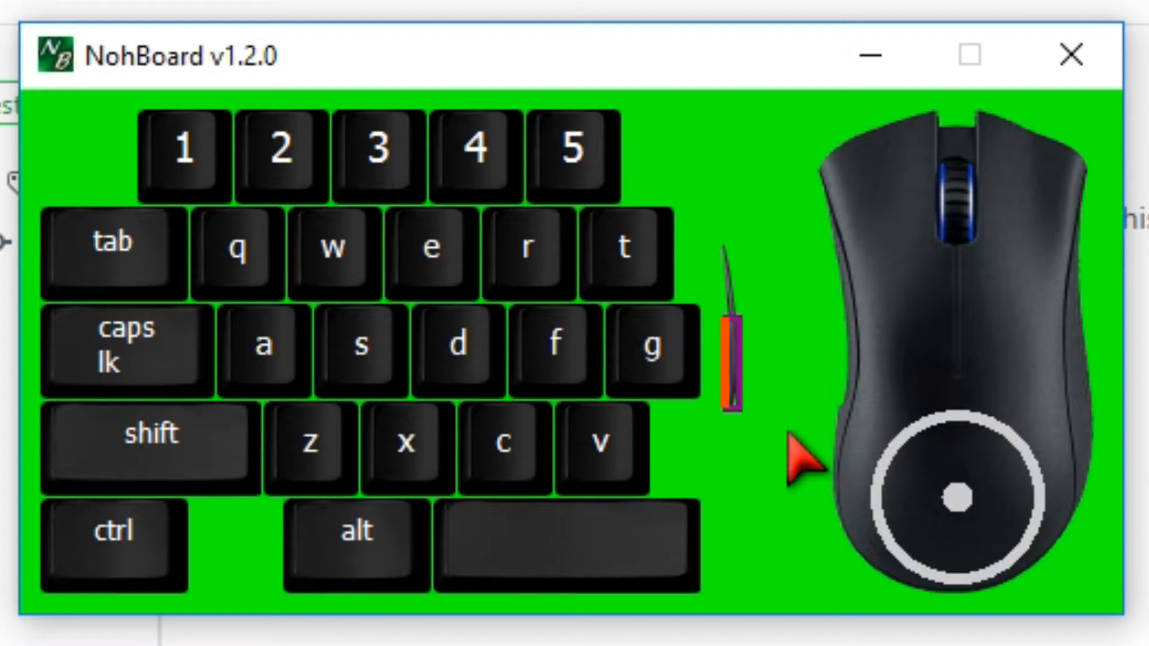
# Step: Widen the lower side button element by stretching its left edge outward toward the g key
pyautogui.press('Left')
pyautogui.press('Left')
pyautogui.press('Left')
pyautogui.press('Left')
pyautogui.press('Left')
pyautogui.press('Left')
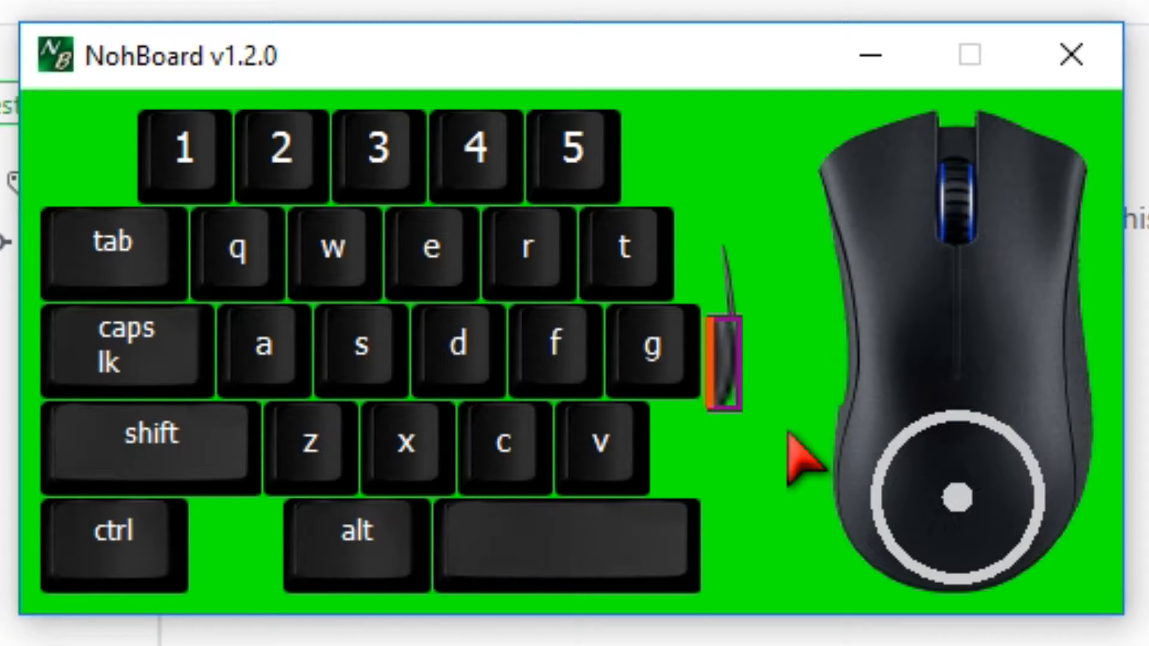
# Step: Move the widened lower side button right onto the mouse's left flank and pull its left edge in to fit
pyautogui.click(727, 383)
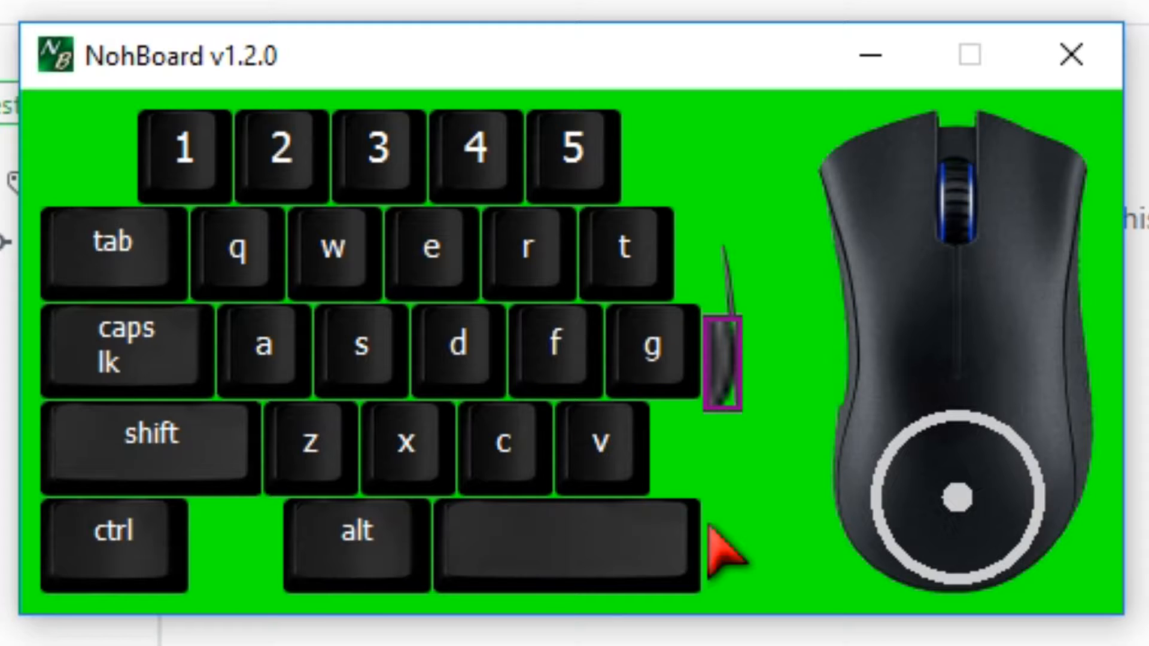
pyautogui.press('Right')
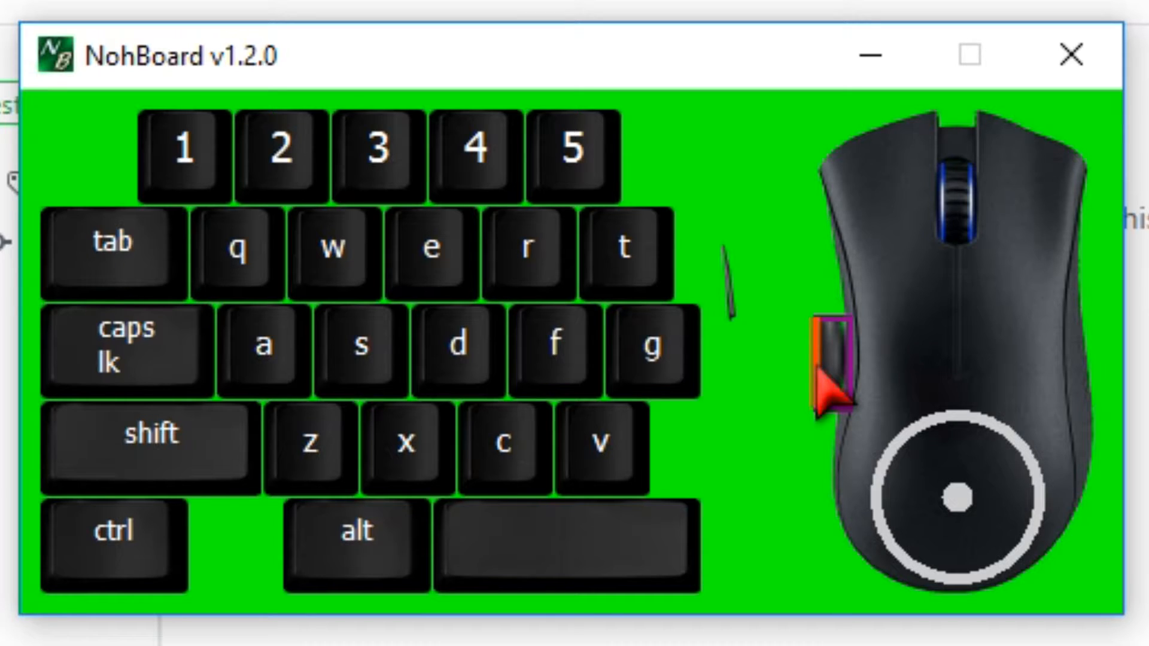
pyautogui.click(826, 389)
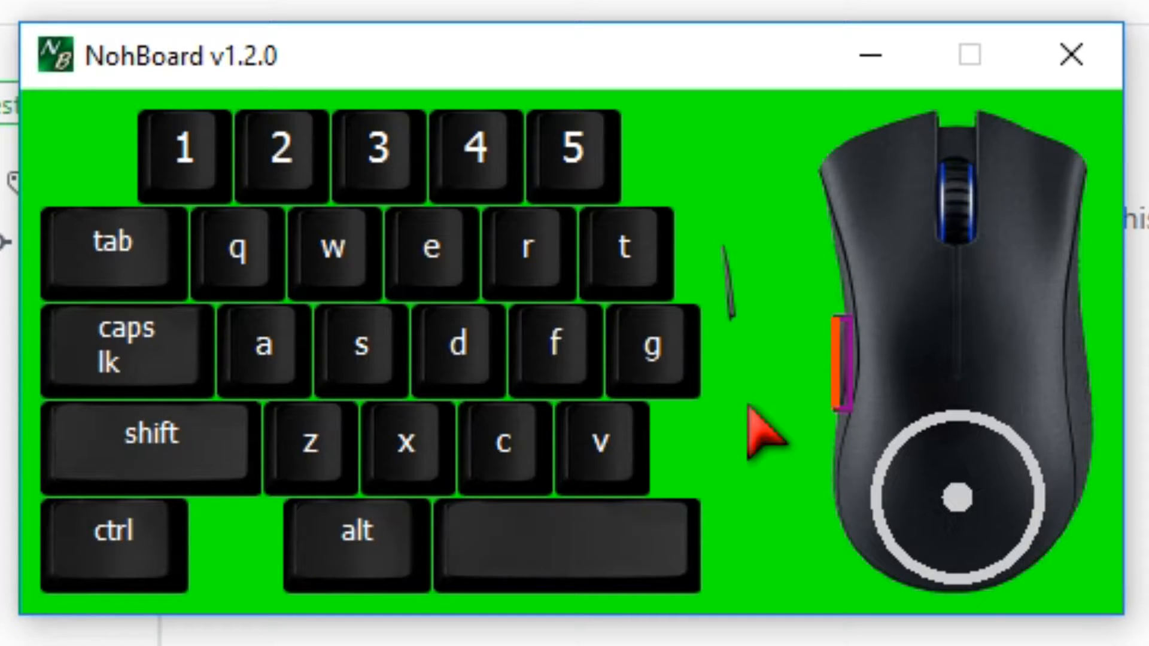
pyautogui.moveTo(872, 346); pyautogui.dragTo(704, 427)
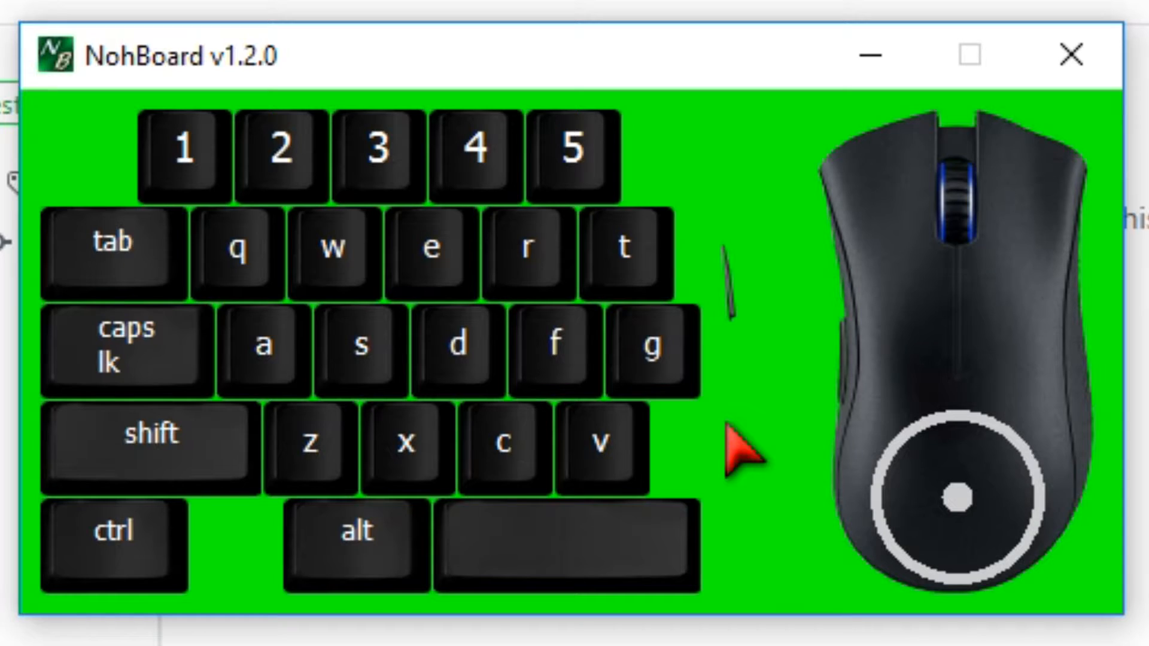
# Step: Widen the upper side button element by stretching its left edge outward
pyautogui.click(722, 287)
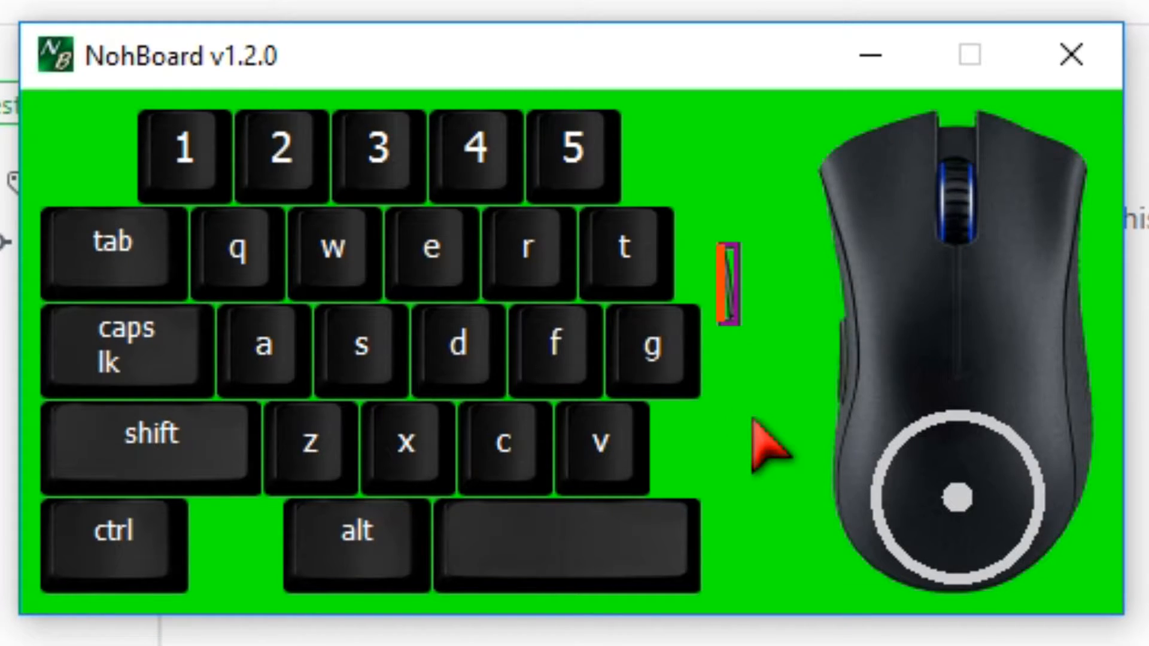
pyautogui.press('Left')
pyautogui.press('Left')
pyautogui.press('Left')
pyautogui.press('Left')
pyautogui.press('Left')
pyautogui.press('Left')
pyautogui.press('Left')
pyautogui.press('Left')
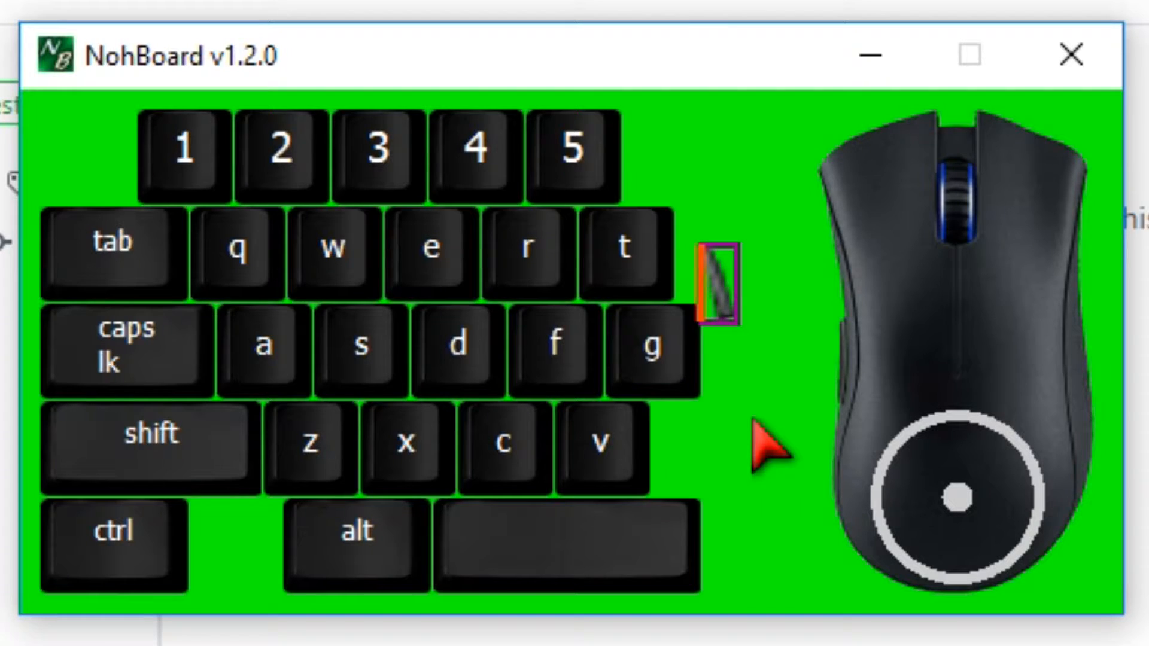
# Step: Shift the widened upper side button right until it meets the mouse's left flank above the lower side button
pyautogui.press('Right')
pyautogui.press('Right')
pyautogui.press('Right')
pyautogui.press('Right')
pyautogui.press('Right')
pyautogui.press('Right')
pyautogui.press('Right')
pyautogui.press('Right')
pyautogui.press('Right')
pyautogui.press('Right')
pyautogui.press('Right')
pyautogui.press('Right')
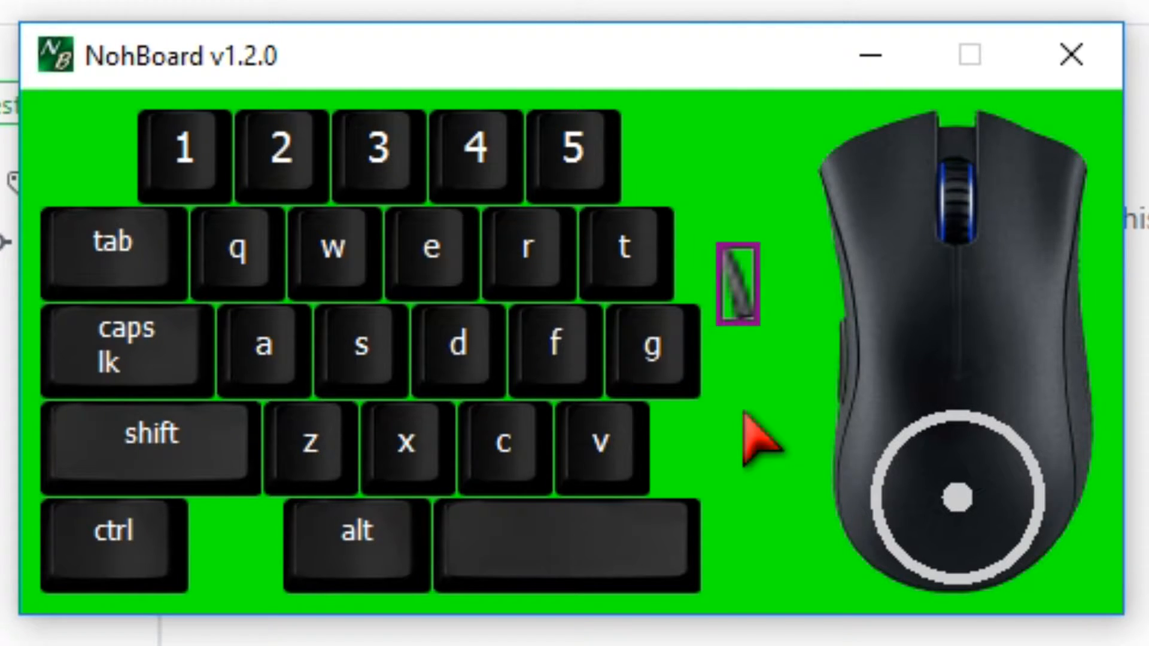
pyautogui.press('Right')
pyautogui.press('Right')
pyautogui.press('Right')
pyautogui.press('Right')
pyautogui.press('Right')
pyautogui.press('Right')
pyautogui.press('Right')
pyautogui.press('Right')
pyautogui.press('Right')
pyautogui.press('Right')
pyautogui.press('Right')
pyautogui.press('Right')
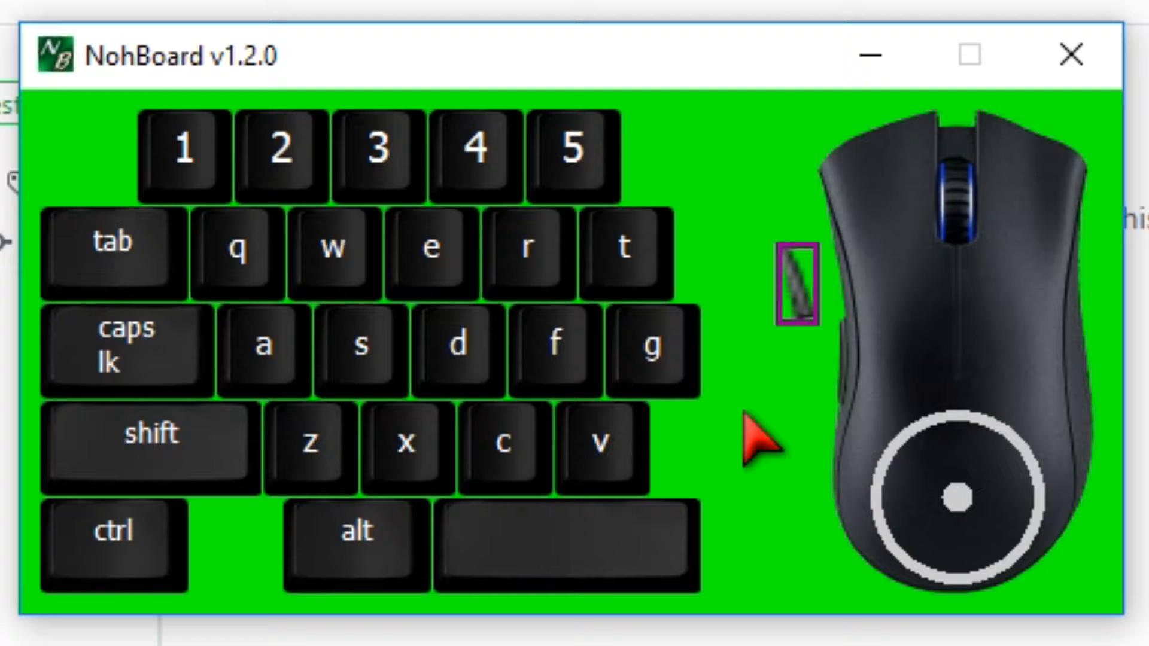
pyautogui.press('Right')
pyautogui.press('Right')
pyautogui.press('Right')
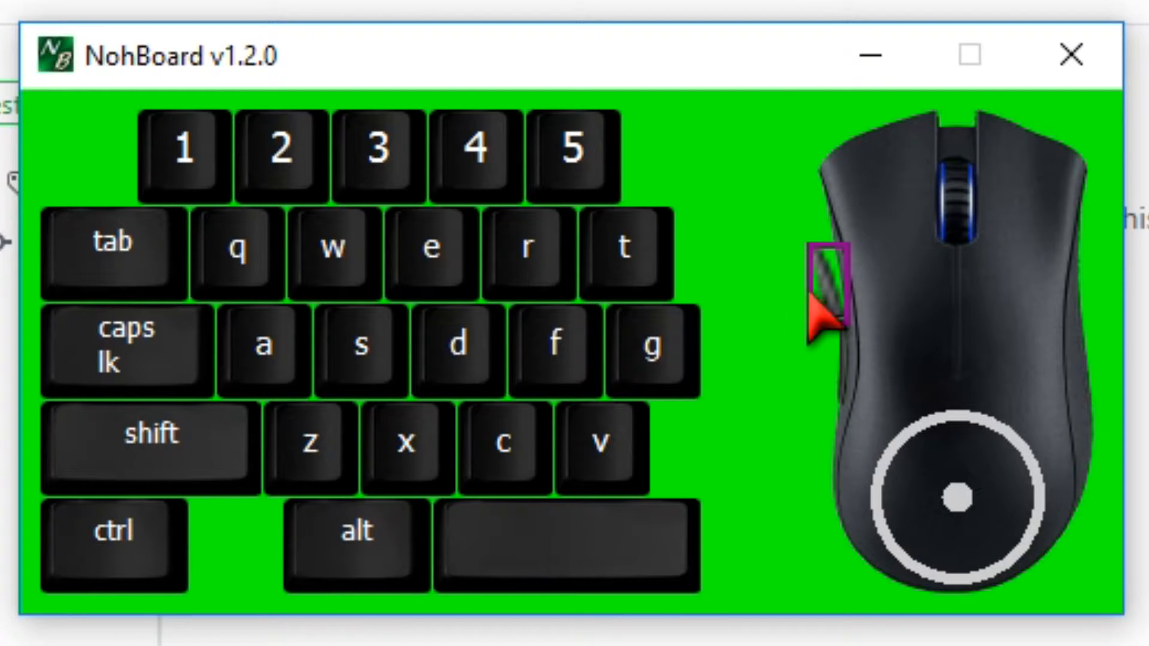
# Step: Narrow the upper side button by pulling its left edge in until it fits the mouse's outline
pyautogui.click(809, 290)
pyautogui.press('Right')
pyautogui.press('Right')
pyautogui.press('Right')
pyautogui.press('Right')
pyautogui.press('Right')
pyautogui.press('Right')
pyautogui.press('Right')
pyautogui.press('Right')
pyautogui.press('Right')
pyautogui.click(755, 315)
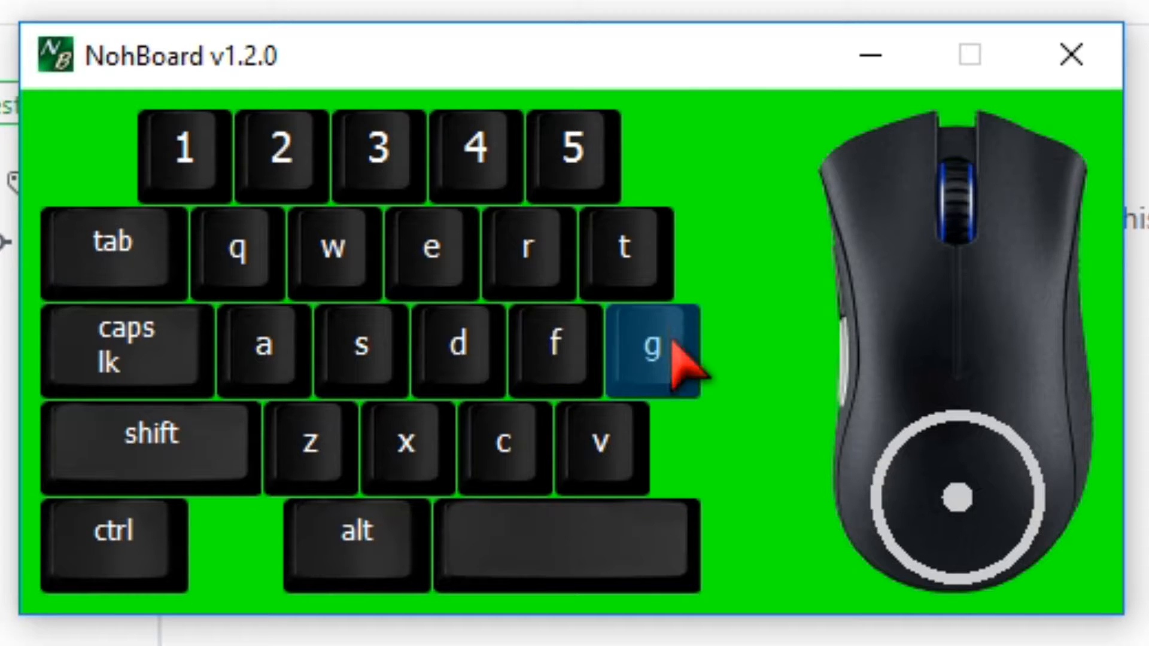
# Step: Test the reassembled layout with the mouse buttons, scrolling both ways, and the z and space keys
pyautogui.rightClick(726, 406)
pyautogui.click(690, 447)
pyautogui.scroll(-2, 692, 445)
pyautogui.scroll(2, 709, 436)
pyautogui.press('z')
pyautogui.press('space')
pyautogui.press('space')
pyautogui.press('space')
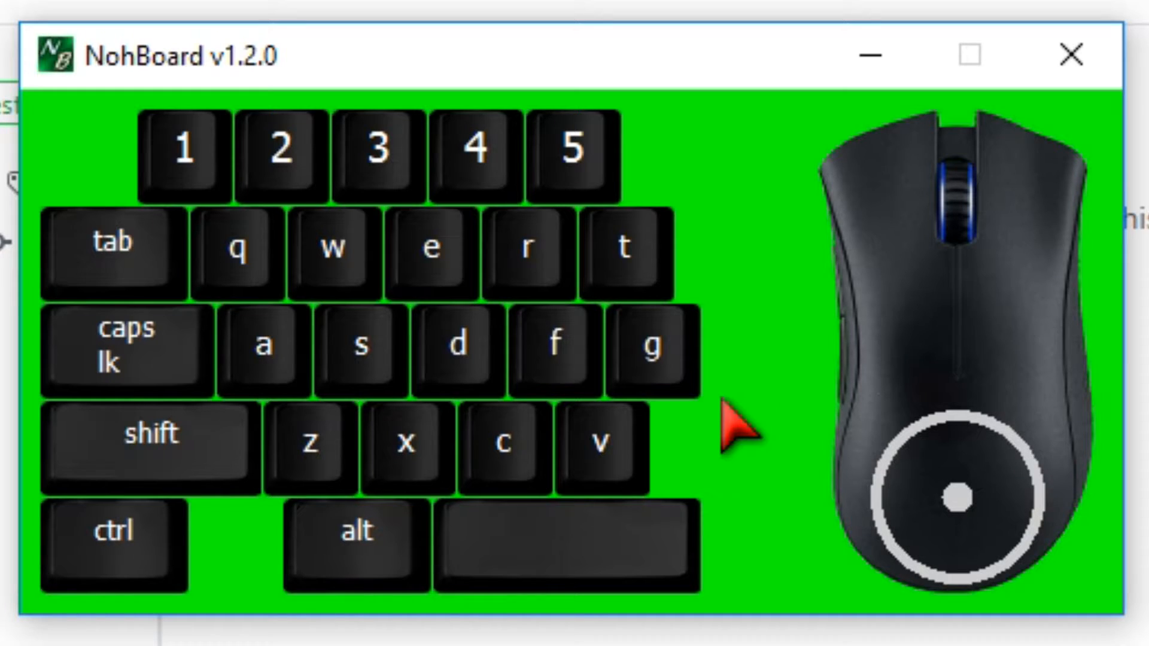
pyautogui.press('space')
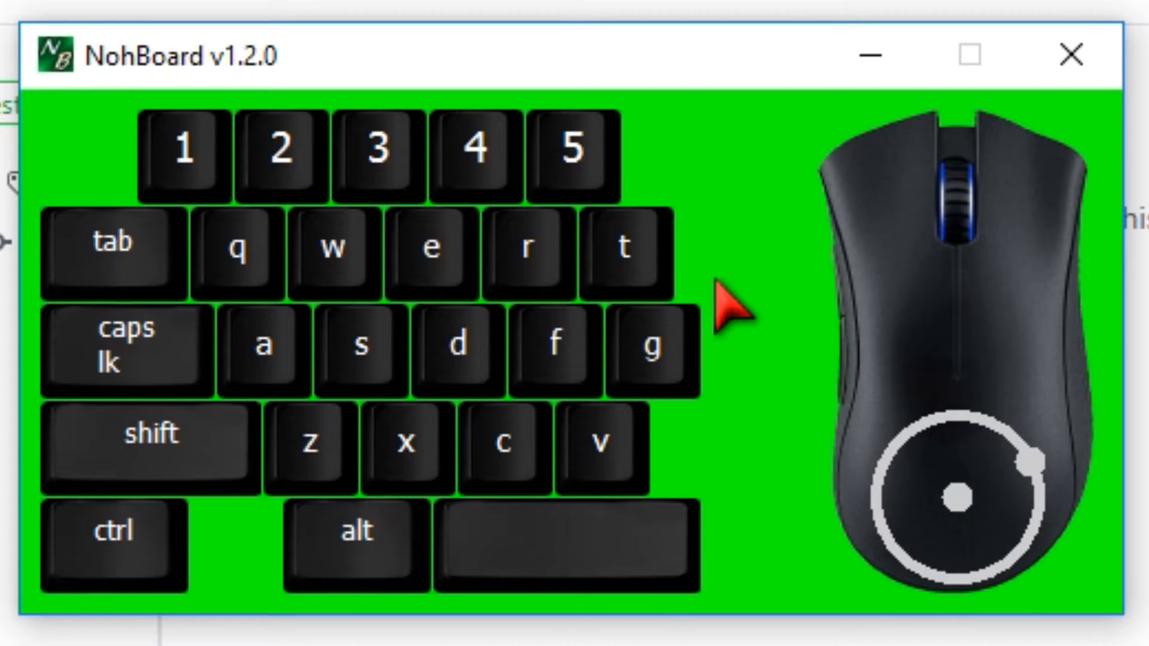
# Step: Duplicate the t key and place the copy immediately right of the original
pyautogui.click(636, 257)
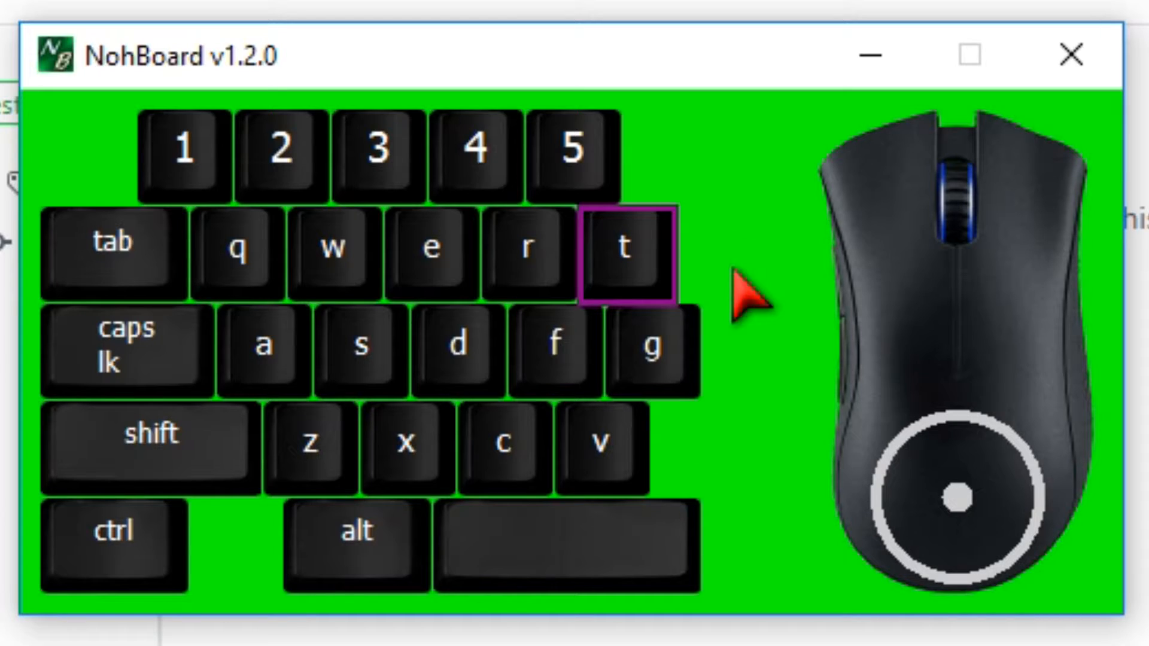
pyautogui.press('ctrl')
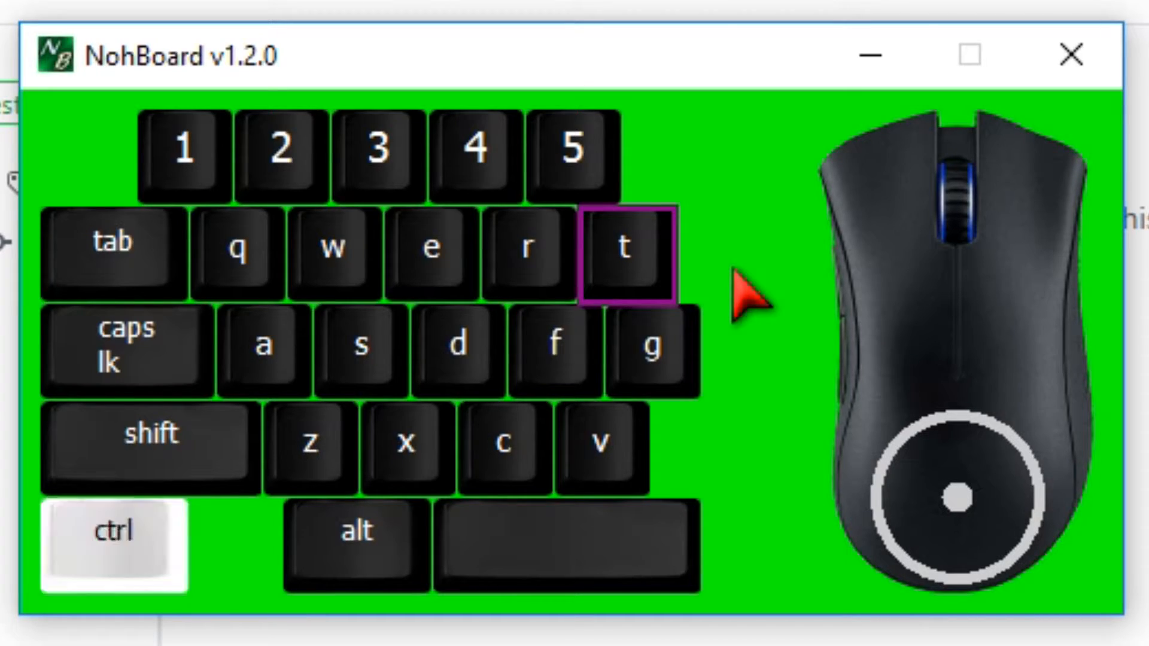
pyautogui.click(733, 256)
pyautogui.click(731, 236)
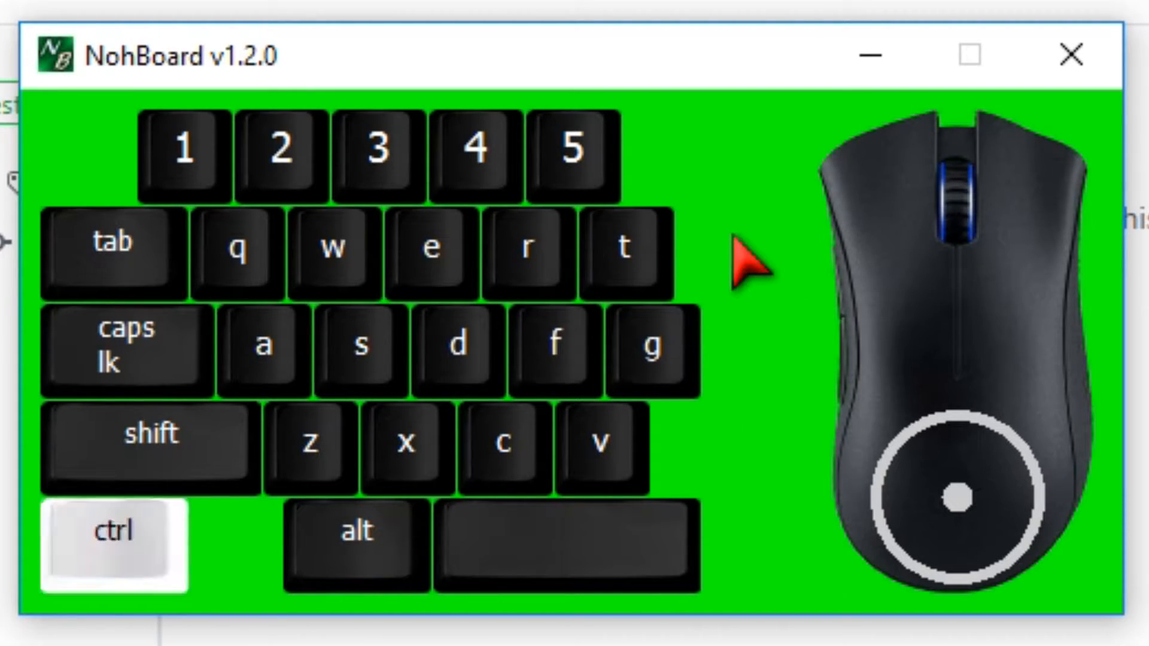
pyautogui.hotkey('ctrl', 'v')
pyautogui.moveTo(730, 232); pyautogui.dragTo(725, 245)
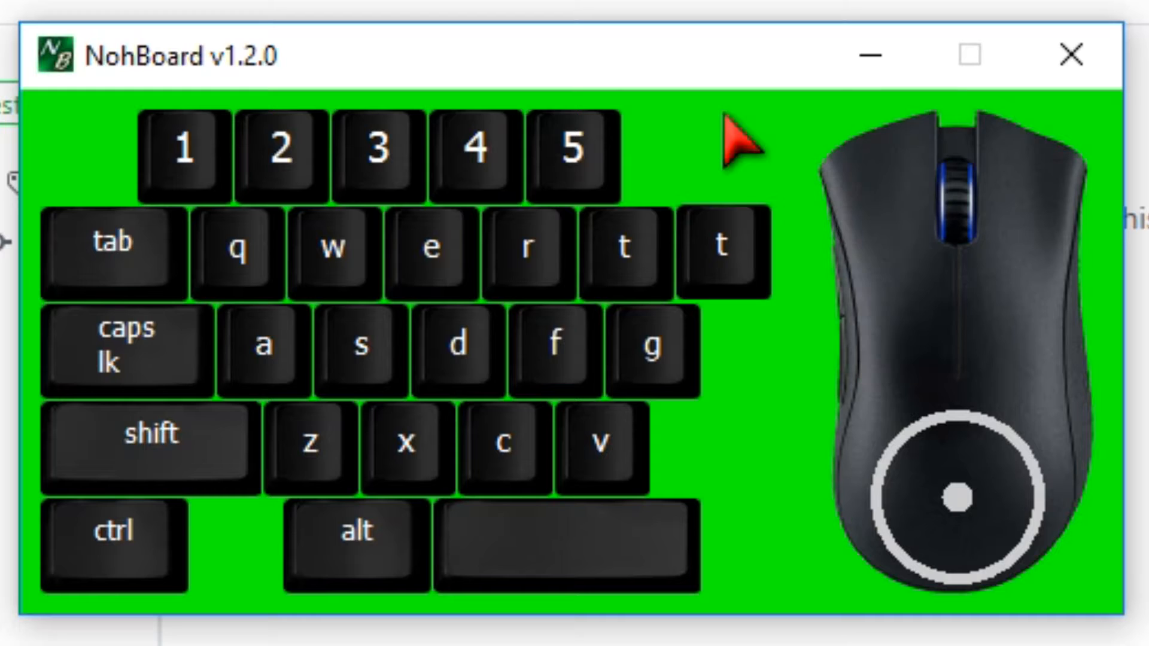
# Step: Nudge the duplicated t key down until it aligns with the rest of its row
pyautogui.click(718, 244)
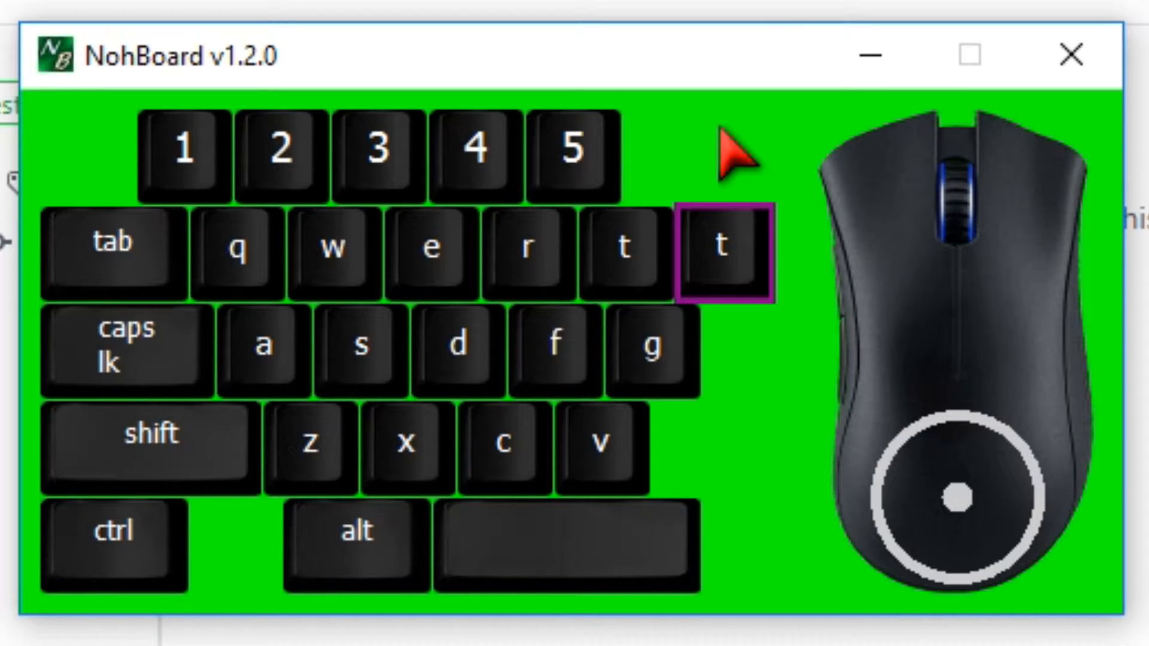
pyautogui.press('Down')
pyautogui.press('Down')
pyautogui.click(720, 129)
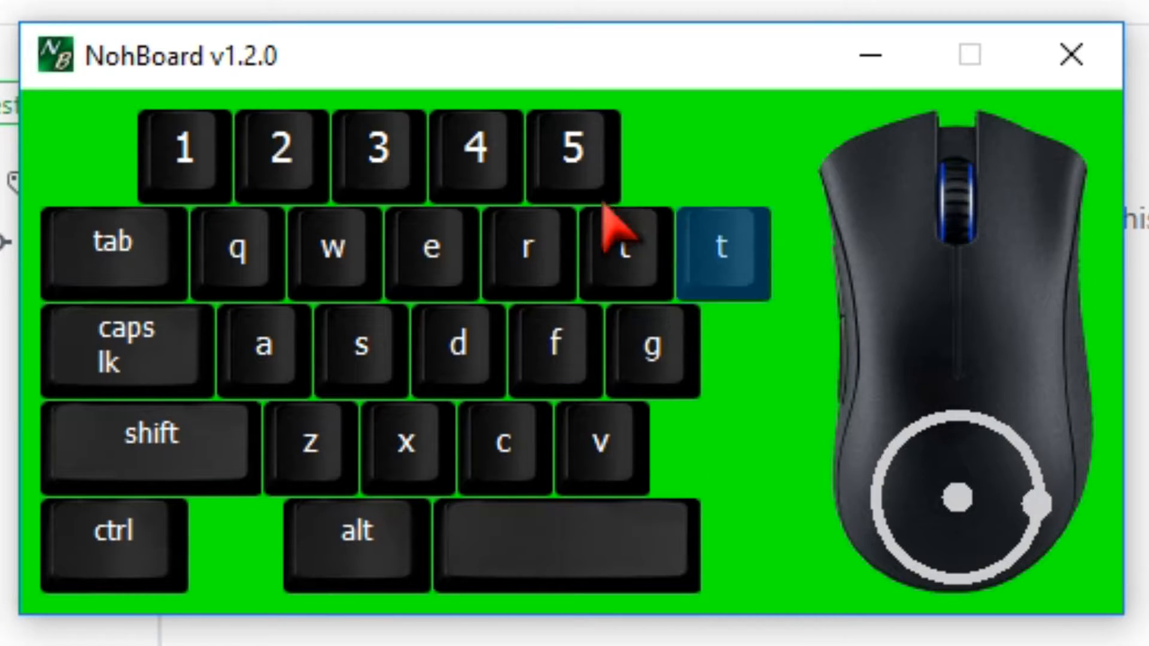
# Step: Open the element properties of the original t key and move the form aside to reveal the keyboard
pyautogui.click(633, 260)
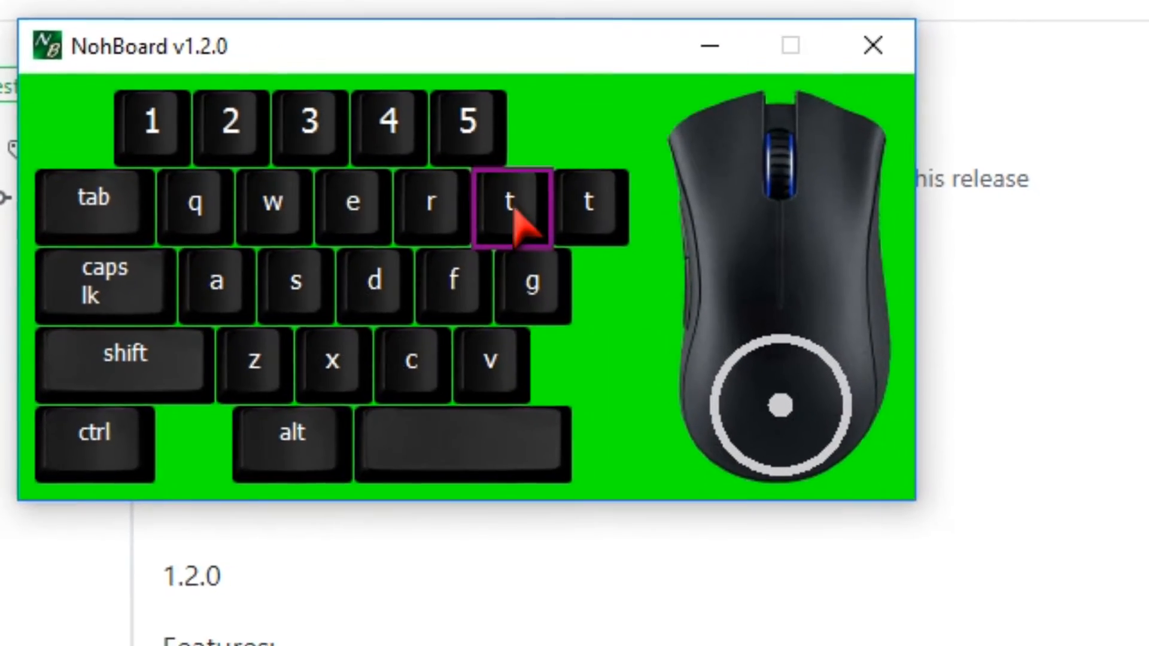
pyautogui.rightClick(513, 211)
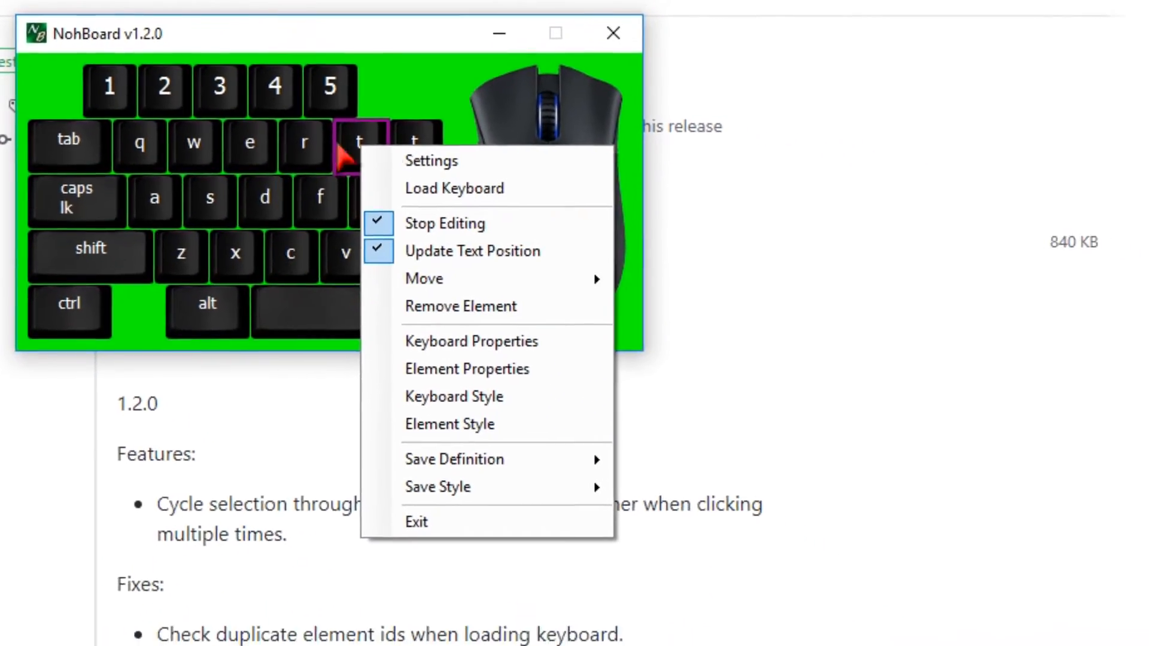
pyautogui.click(494, 359)
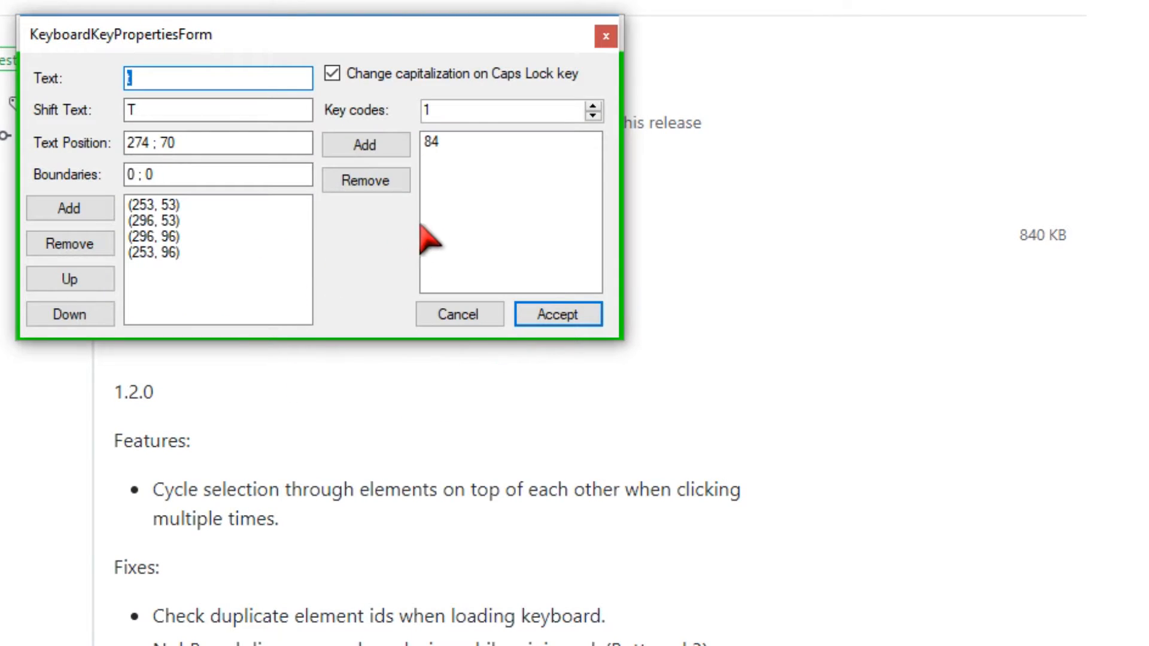
pyautogui.click(169, 77)
pyautogui.moveTo(276, 44); pyautogui.dragTo(739, 72)
# Step: Examine the t key's shift text, text position, capitalization option and key codes beside the keyboard preview
pyautogui.press('shift')
pyautogui.press('shift')
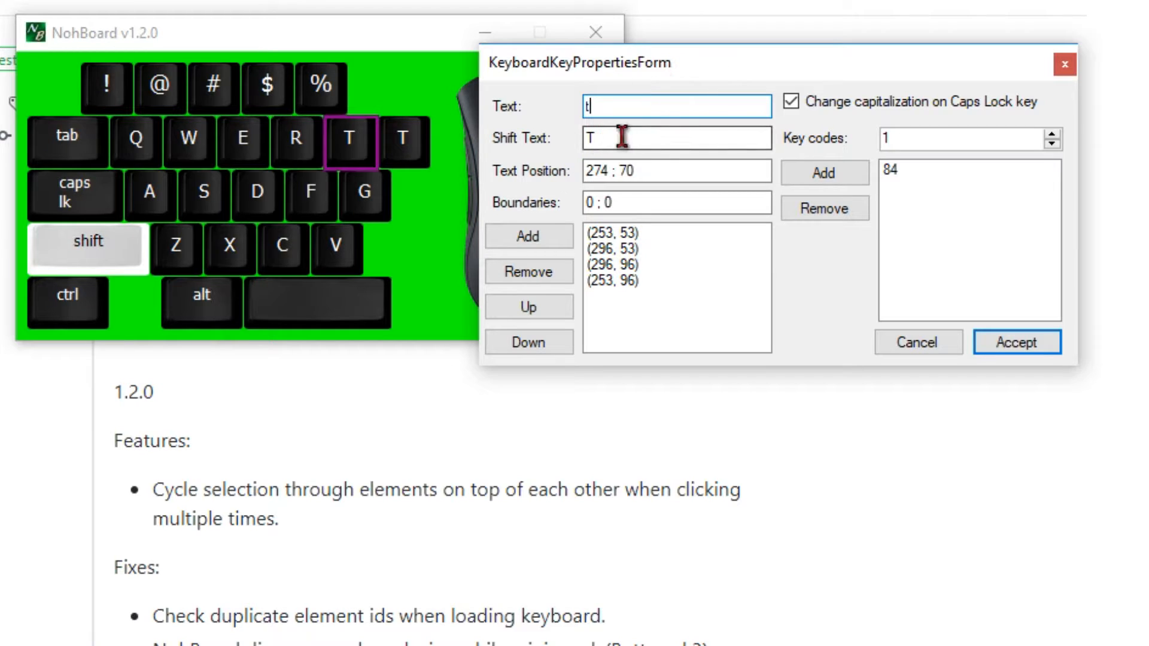
pyautogui.moveTo(716, 61); pyautogui.dragTo(686, 39)
pyautogui.moveTo(618, 147); pyautogui.dragTo(591, 165)
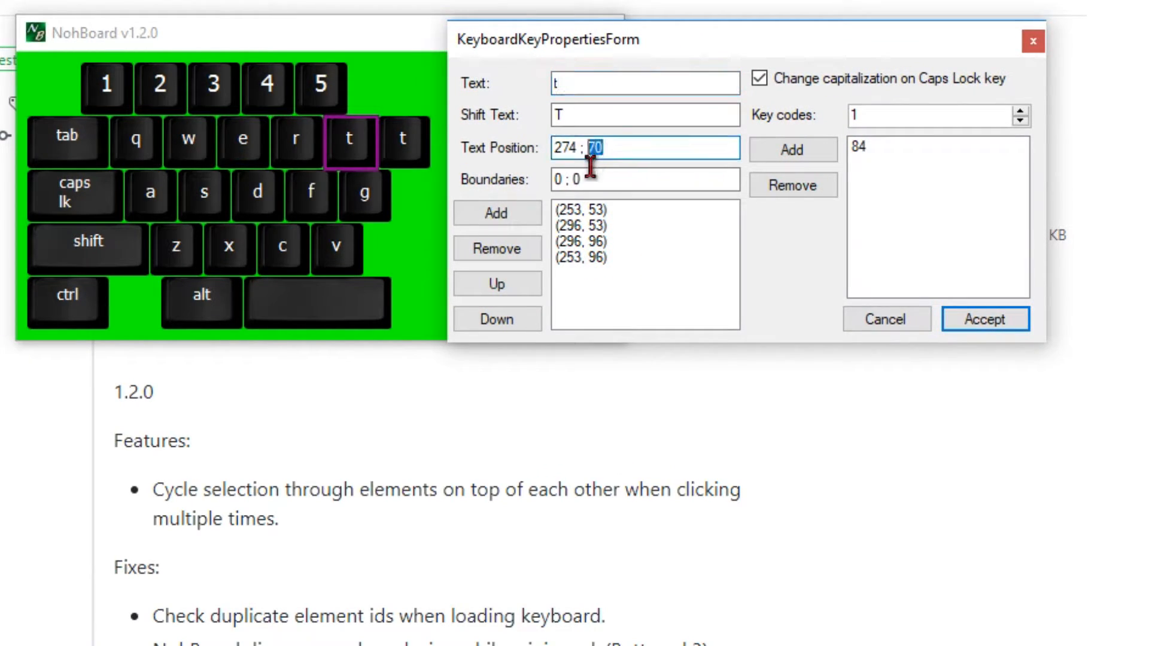
pyautogui.click(625, 152)
pyautogui.moveTo(627, 148); pyautogui.dragTo(593, 159)
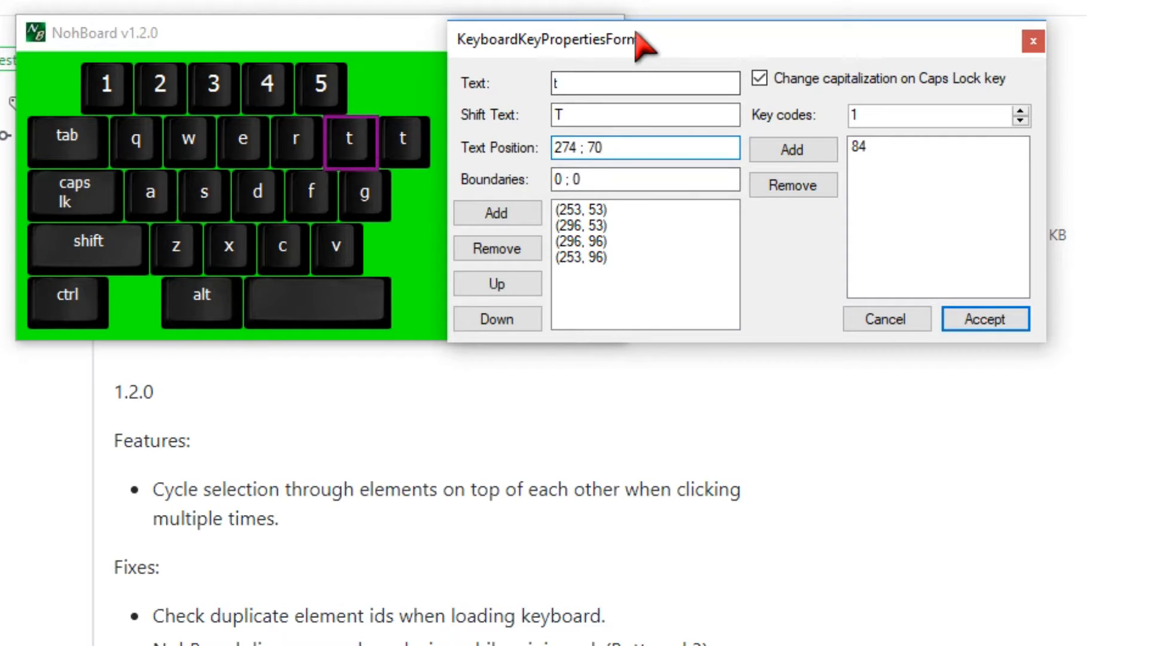
pyautogui.moveTo(646, 40); pyautogui.dragTo(677, 25)
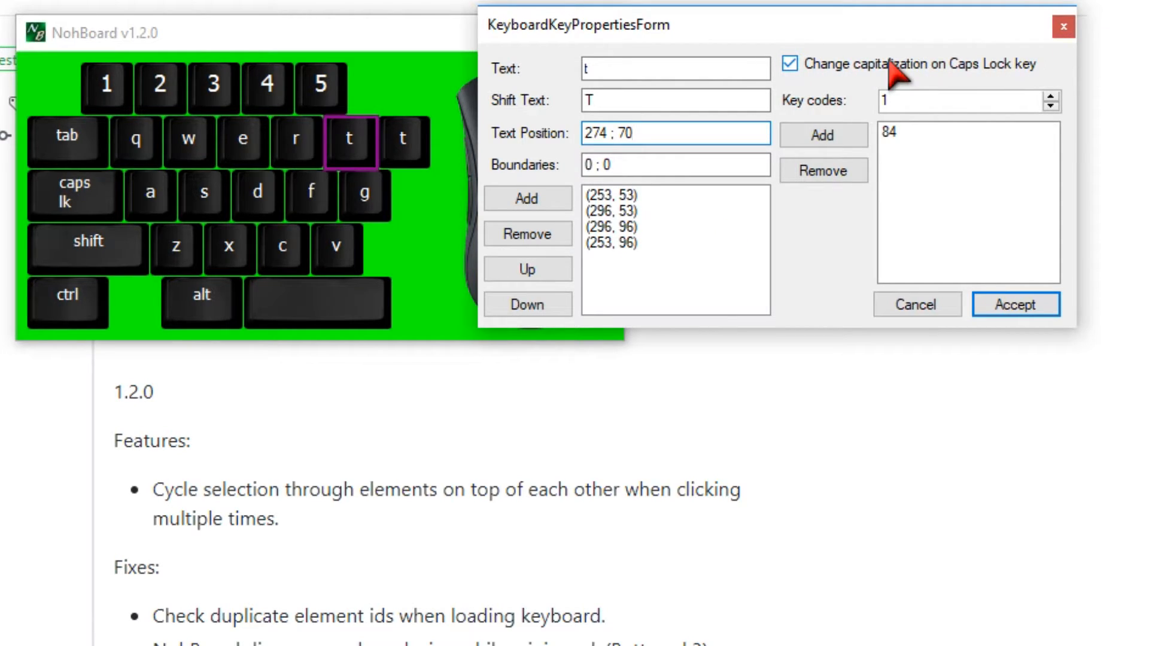
pyautogui.moveTo(795, 30); pyautogui.dragTo(871, 50)
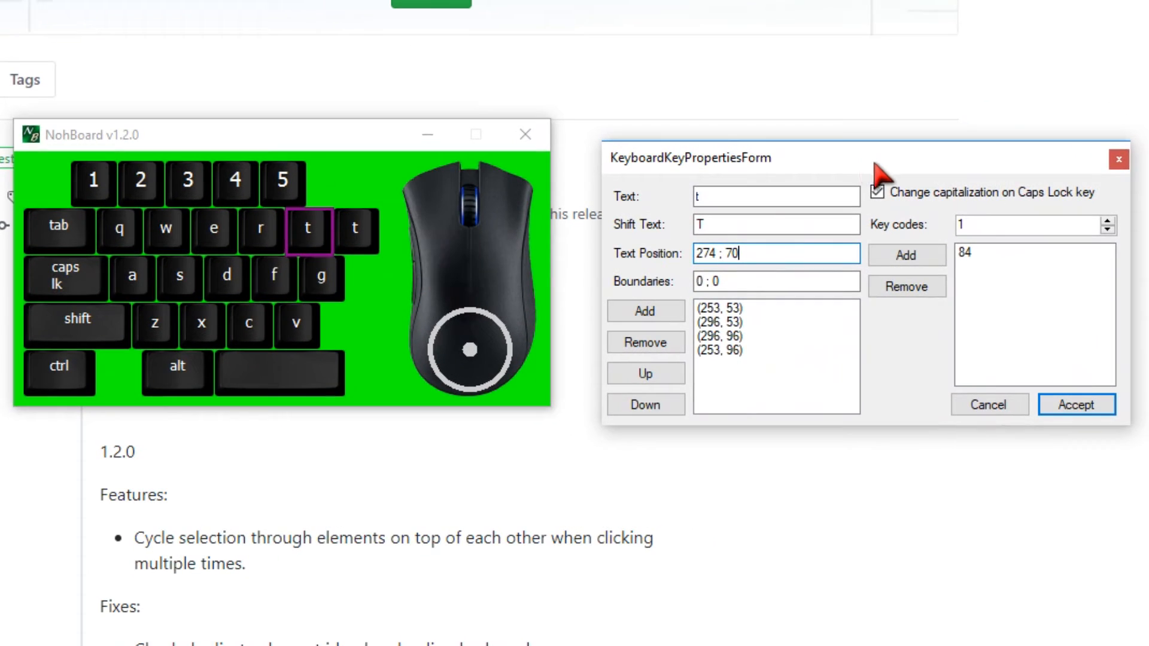
pyautogui.moveTo(865, 159); pyautogui.dragTo(803, 145)
pyautogui.click(923, 240)
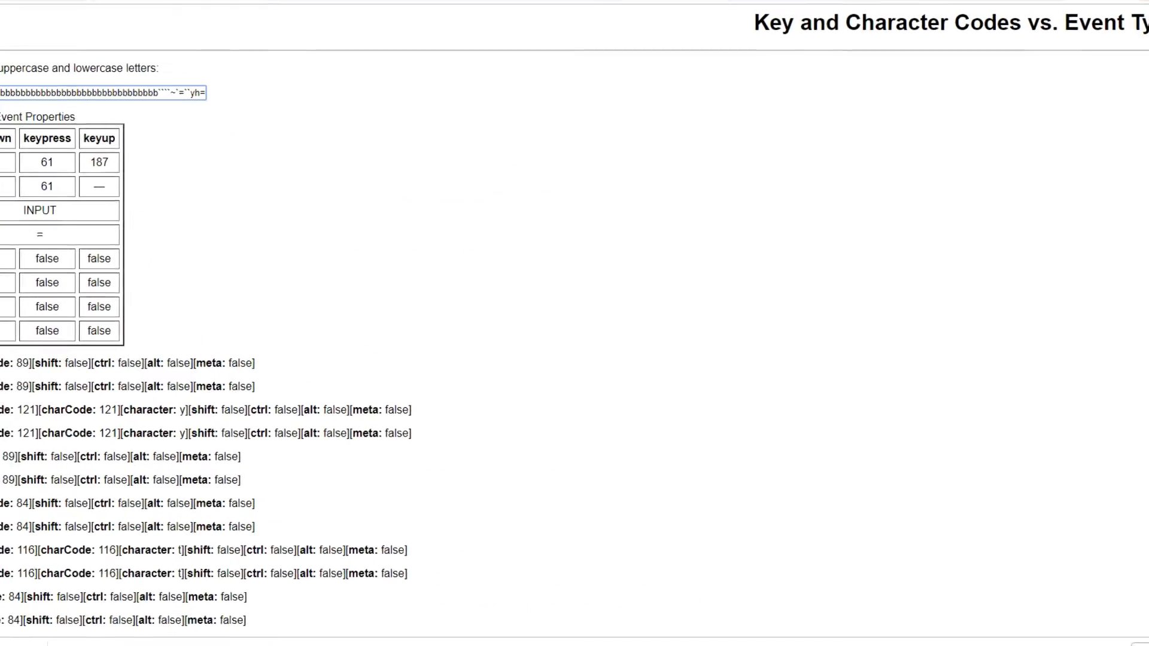
# Step: Clear the text entry field on the browser's w3.org keyboard events page and highlight the page address
pyautogui.tripleClick(275, 120)
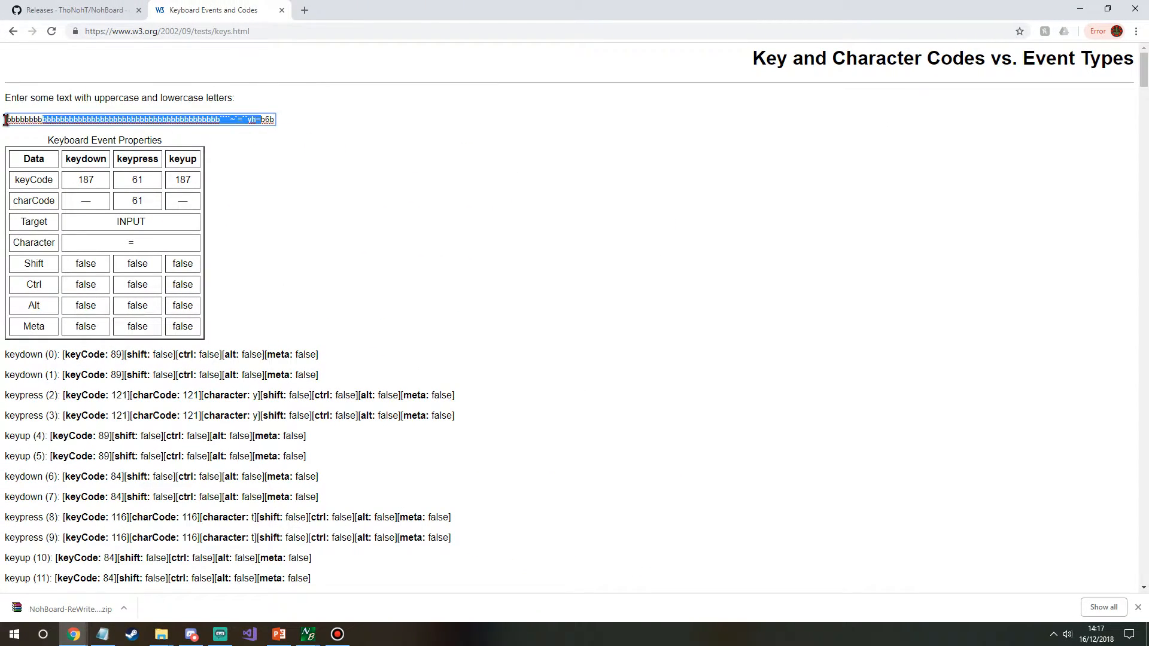
pyautogui.press('BackSpace')
pyautogui.press('Delete')
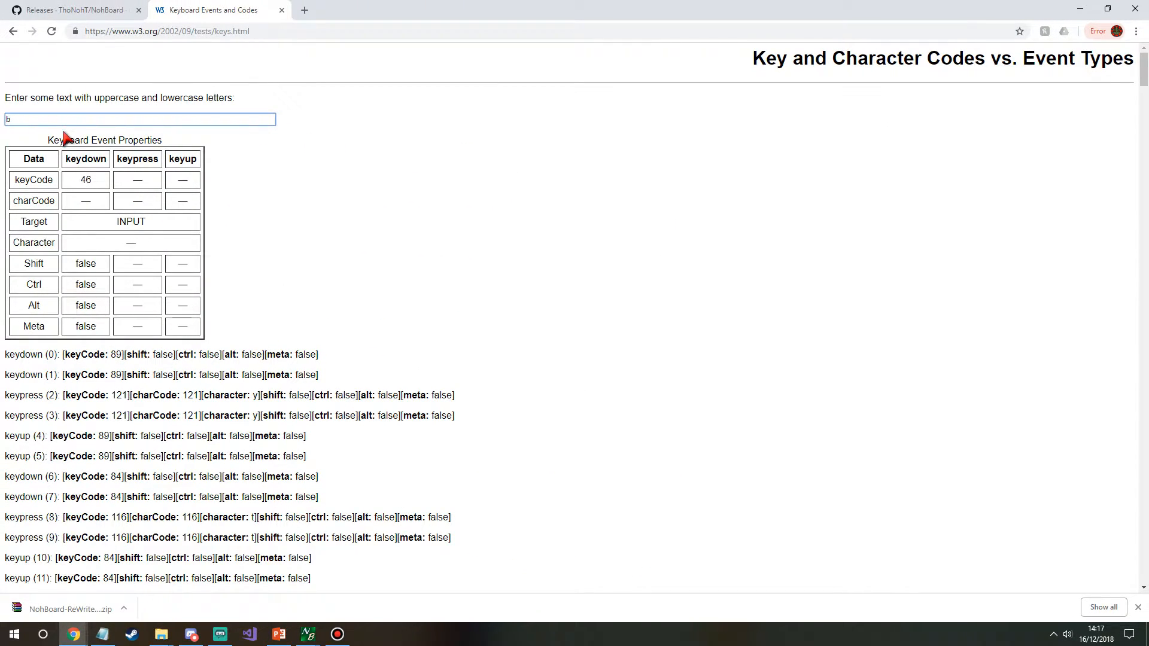
pyautogui.click(297, 35)
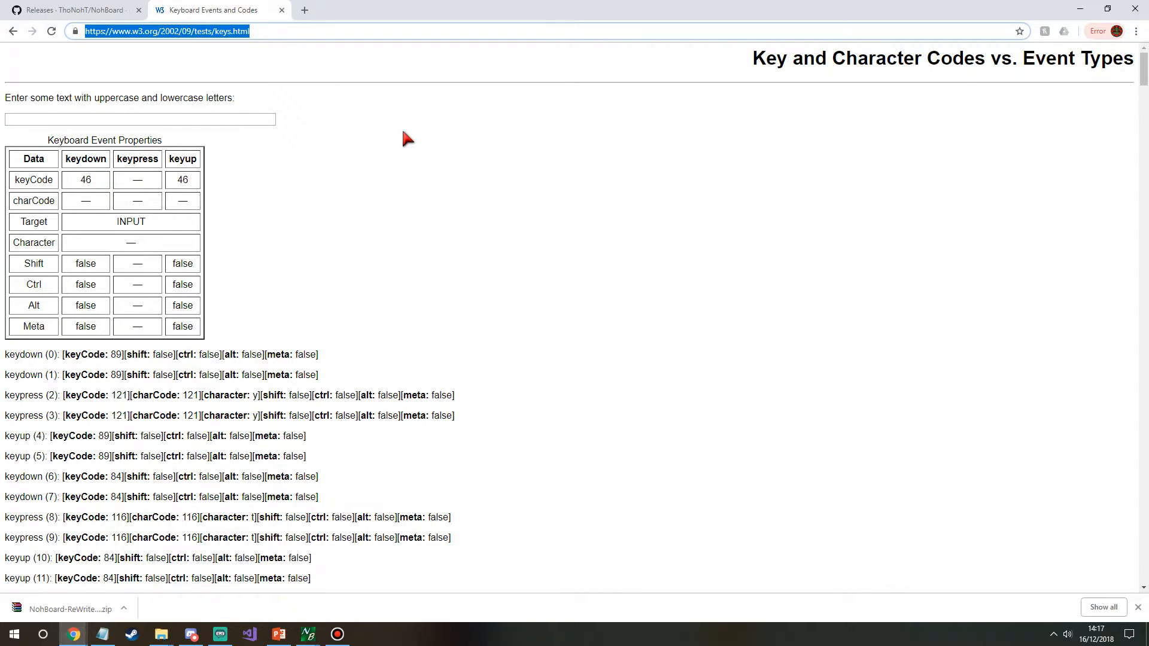
pyautogui.hotkey('alt', 'Tab')
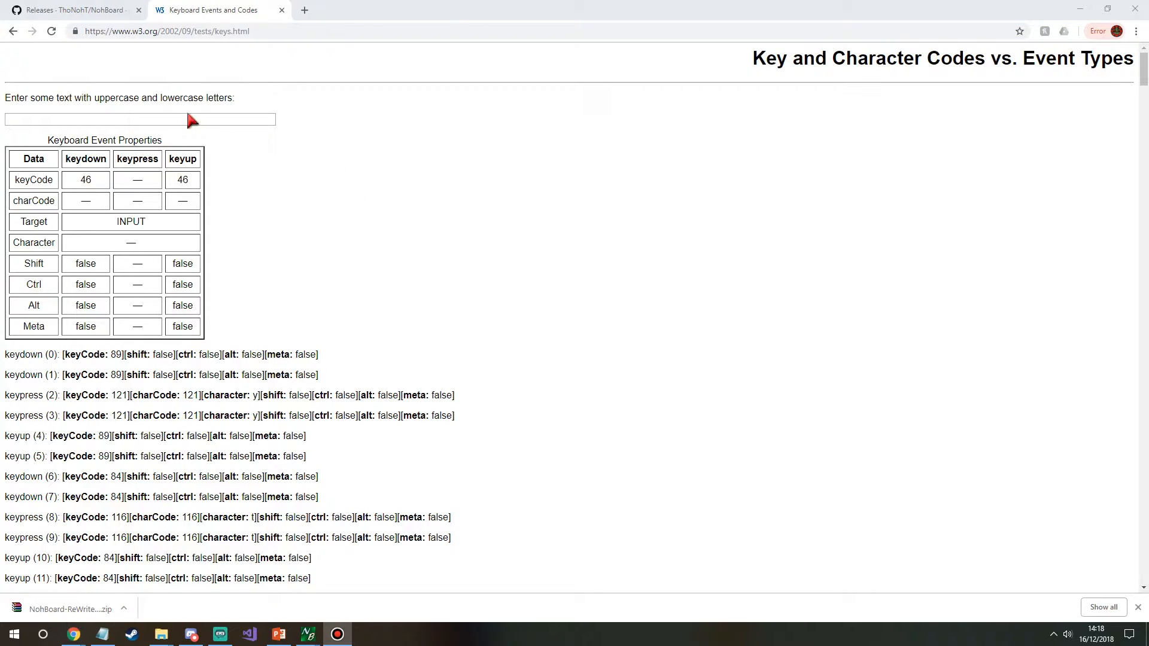
# Step: Look up the keydown and keyup key codes for the letter y on the keyboard events page
pyautogui.click(133, 120)
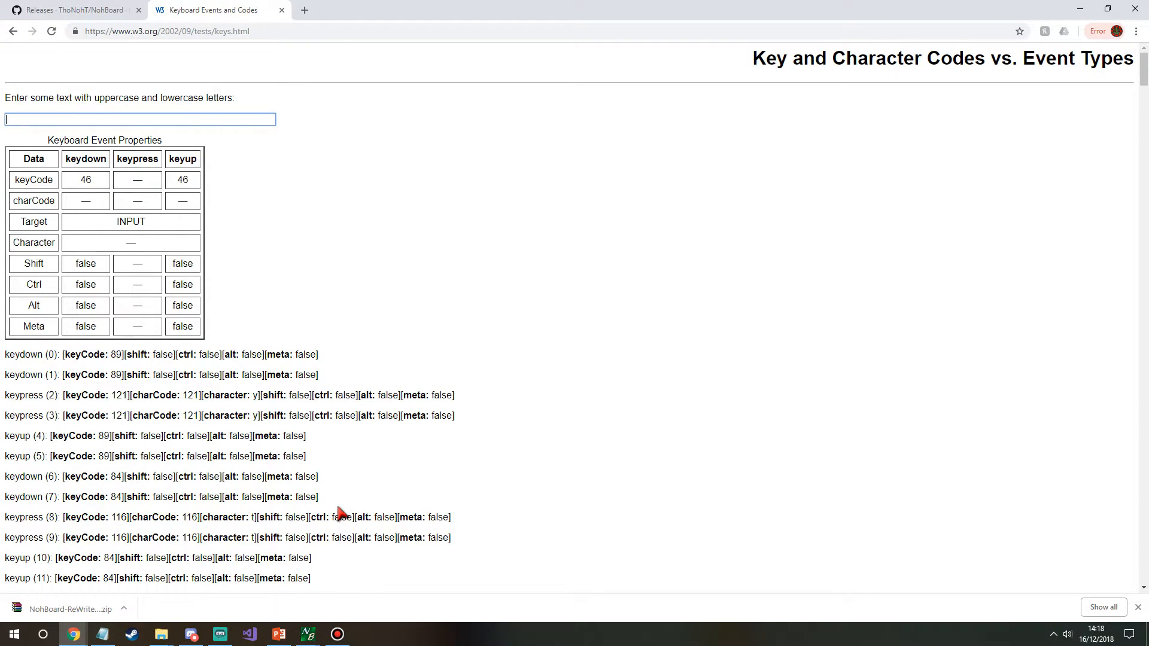
pyautogui.write('y')
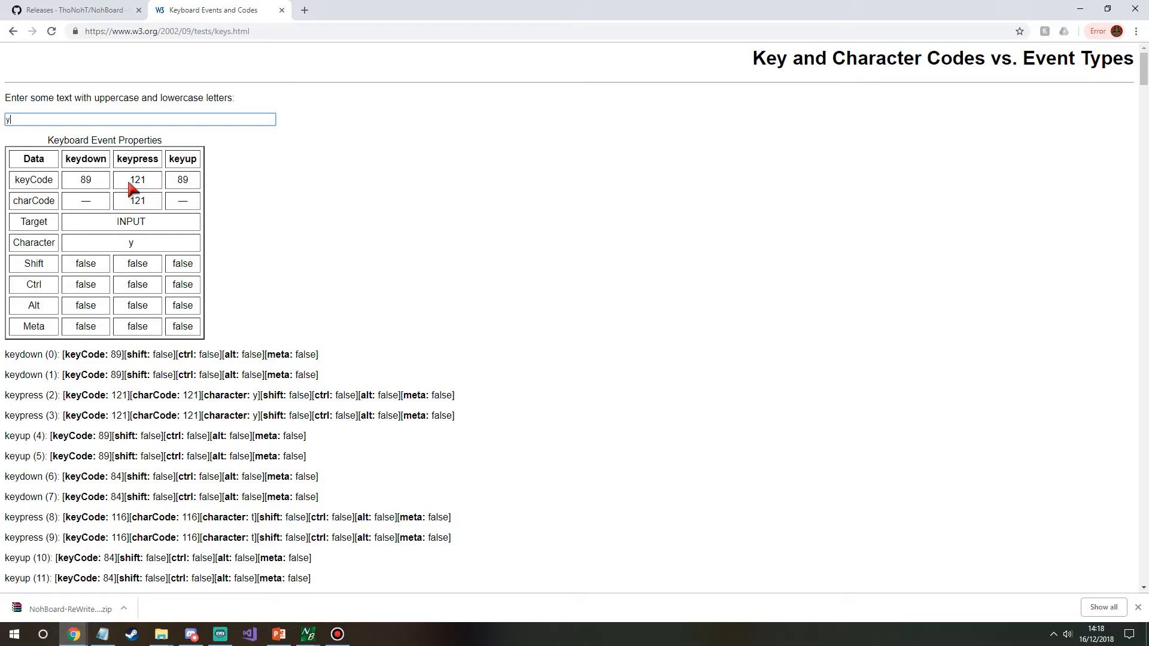
pyautogui.doubleClick(85, 180)
pyautogui.doubleClick(182, 179)
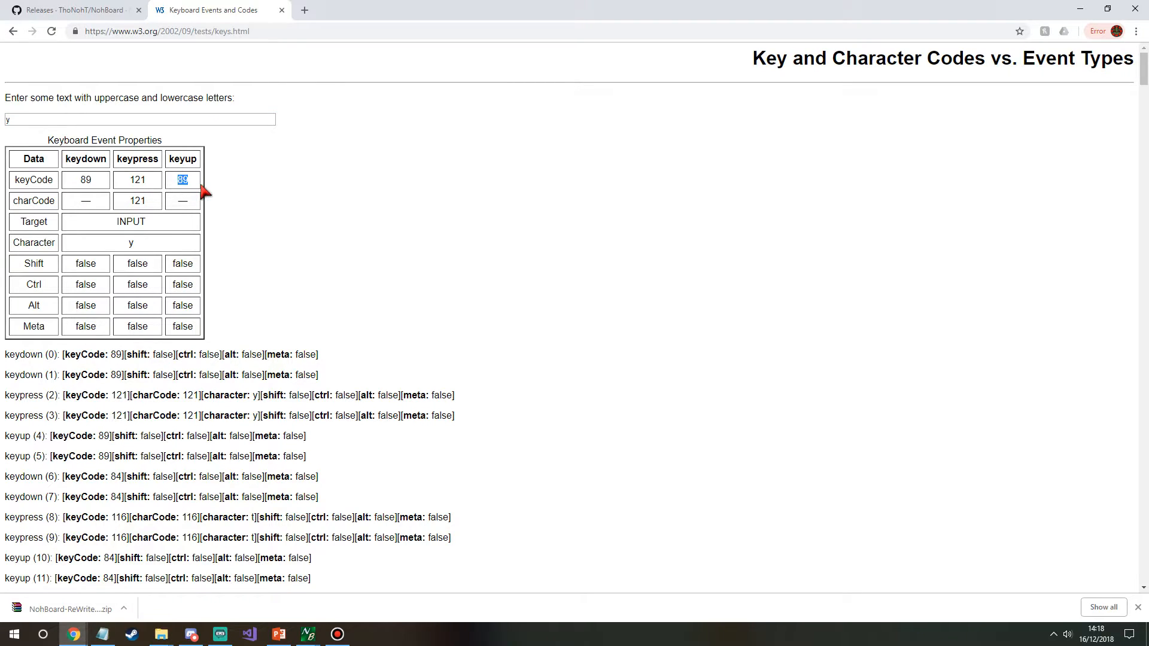
pyautogui.doubleClick(84, 180)
# Step: Return to NohBoard, cancel the original t key's properties, and open the duplicated t key's element properties beside the keyboard
pyautogui.click(308, 633)
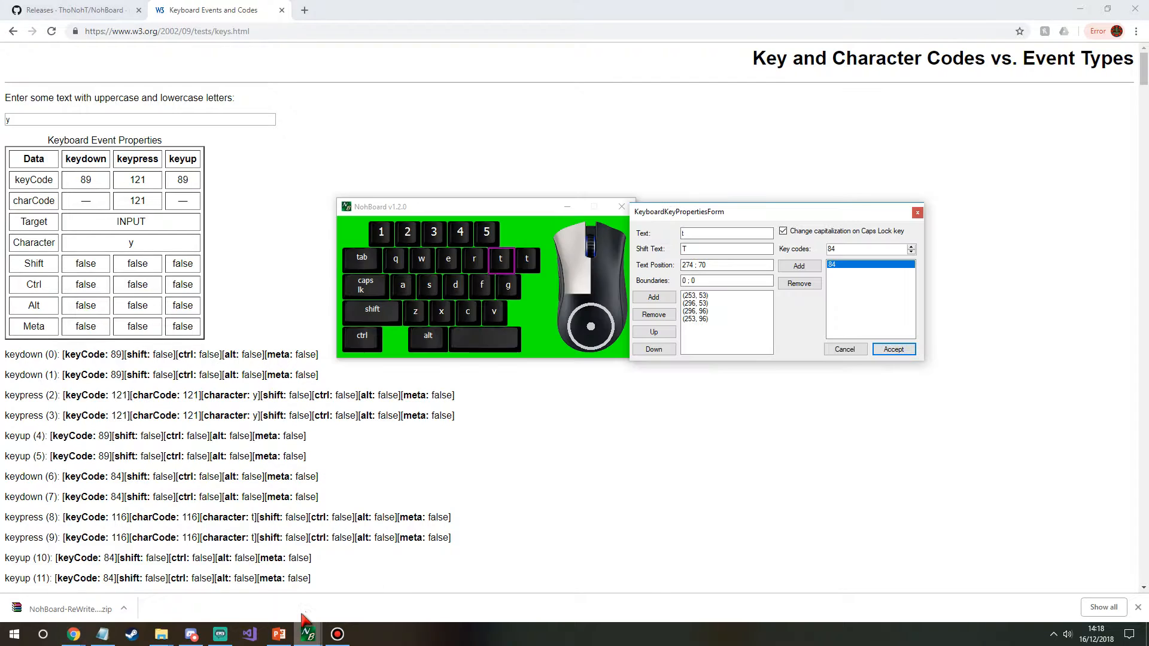
pyautogui.click(845, 349)
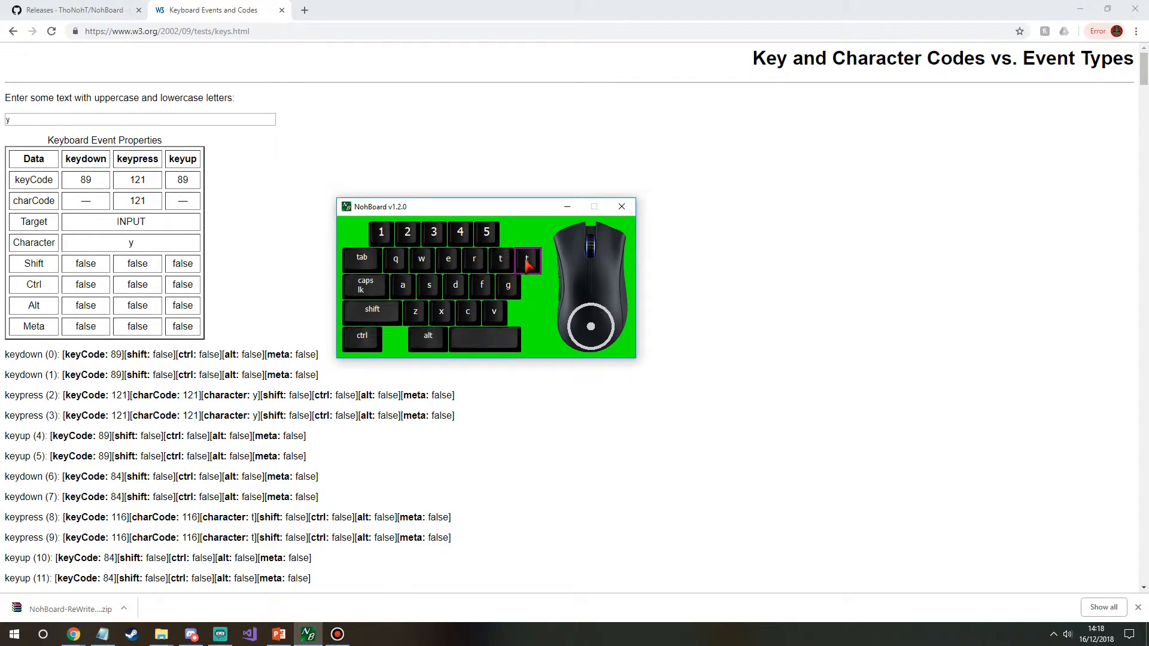
pyautogui.rightClick(528, 256)
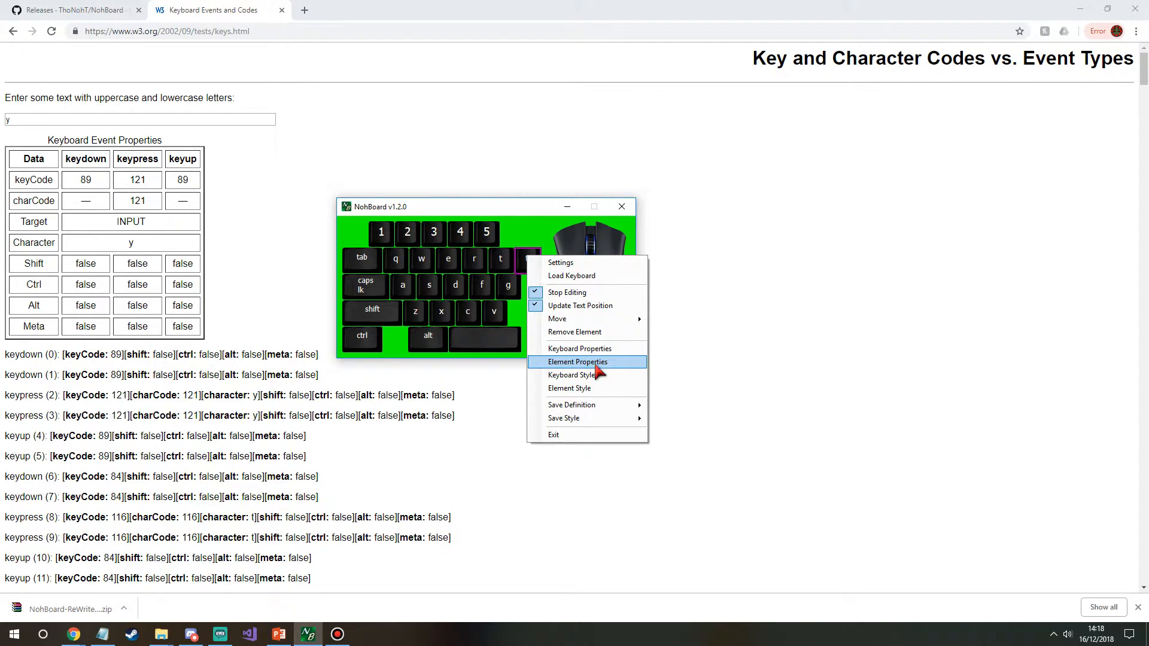
pyautogui.click(548, 362)
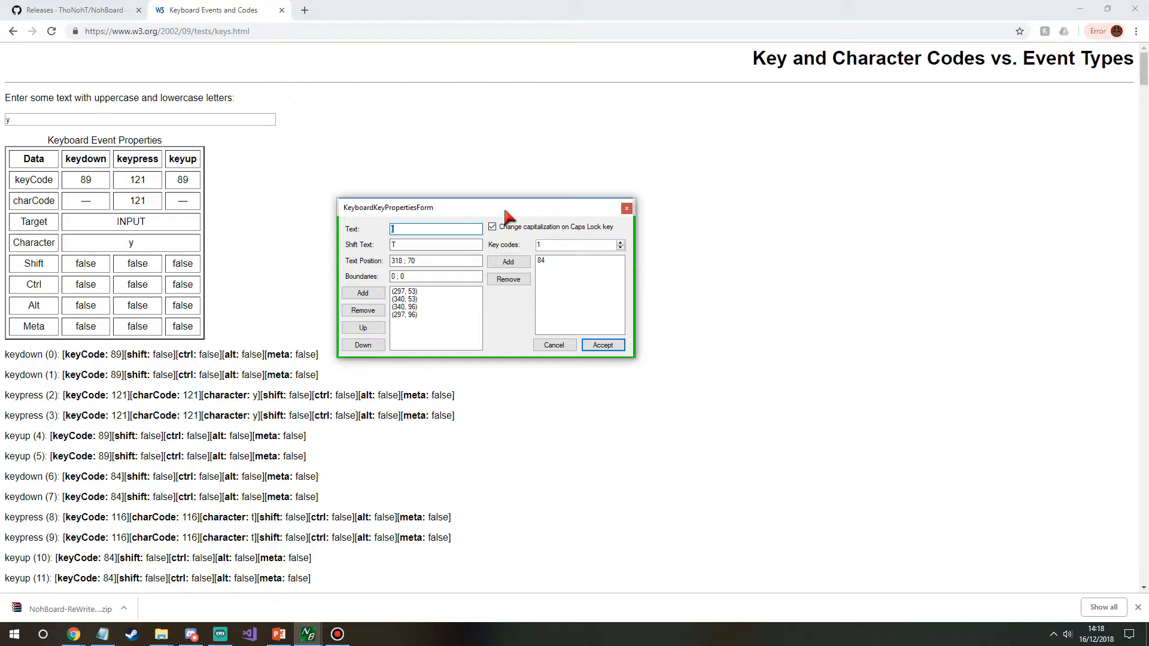
pyautogui.moveTo(812, 232); pyautogui.dragTo(843, 227)
# Step: Set the duplicated t key's text to y and its shift text to Y
pyautogui.click(702, 252)
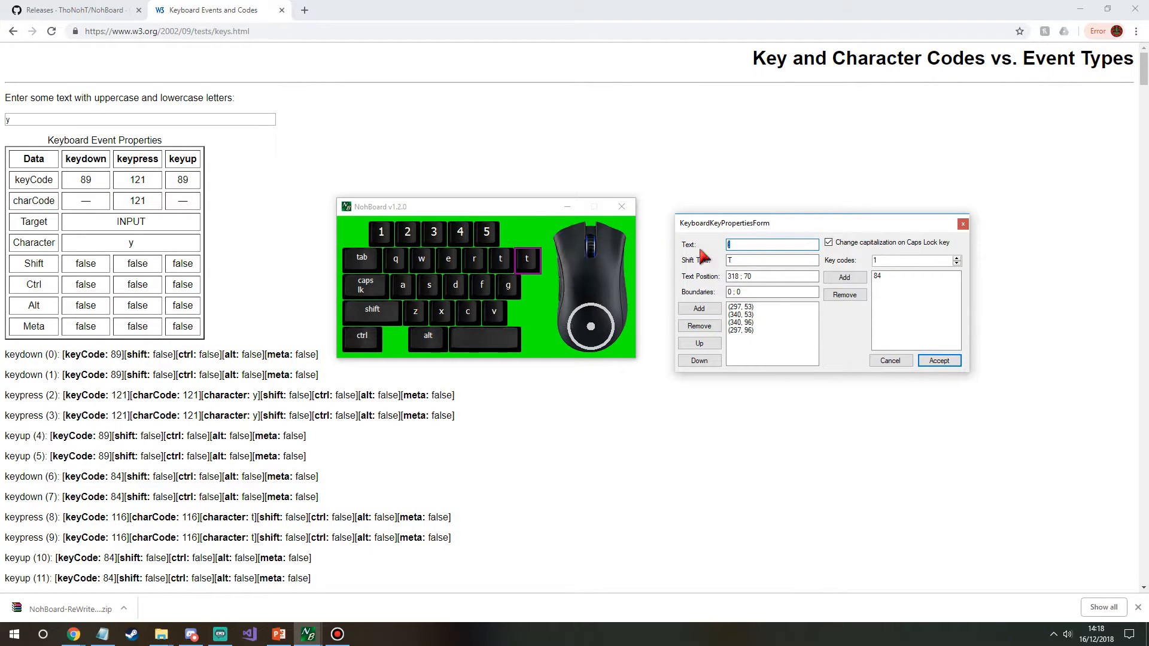
pyautogui.write('y')
pyautogui.doubleClick(738, 259)
pyautogui.write('Y')
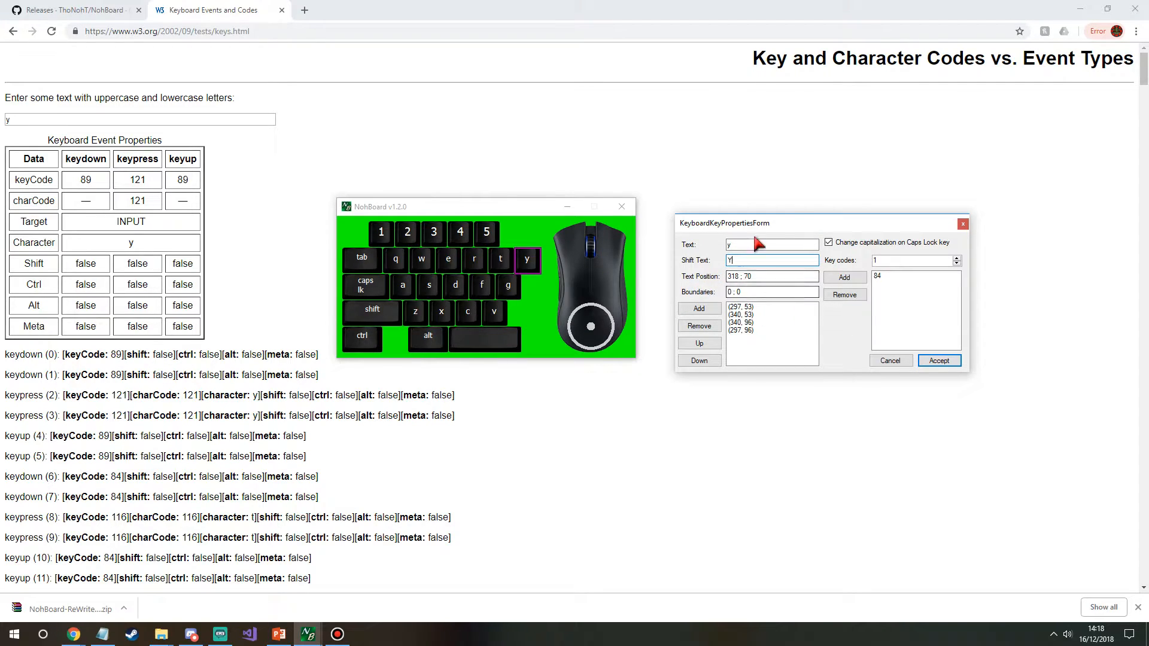
pyautogui.moveTo(795, 218); pyautogui.dragTo(776, 208)
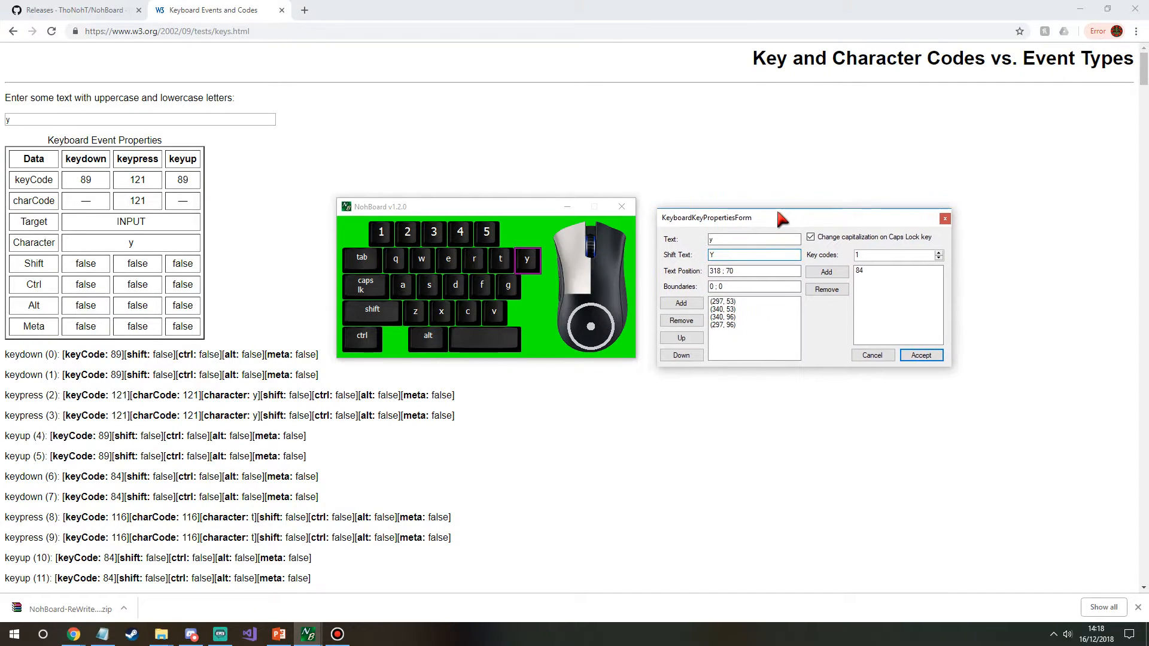
# Step: Replace the new y key's key code with 89, test it against the t key, and accept the properties
pyautogui.click(875, 265)
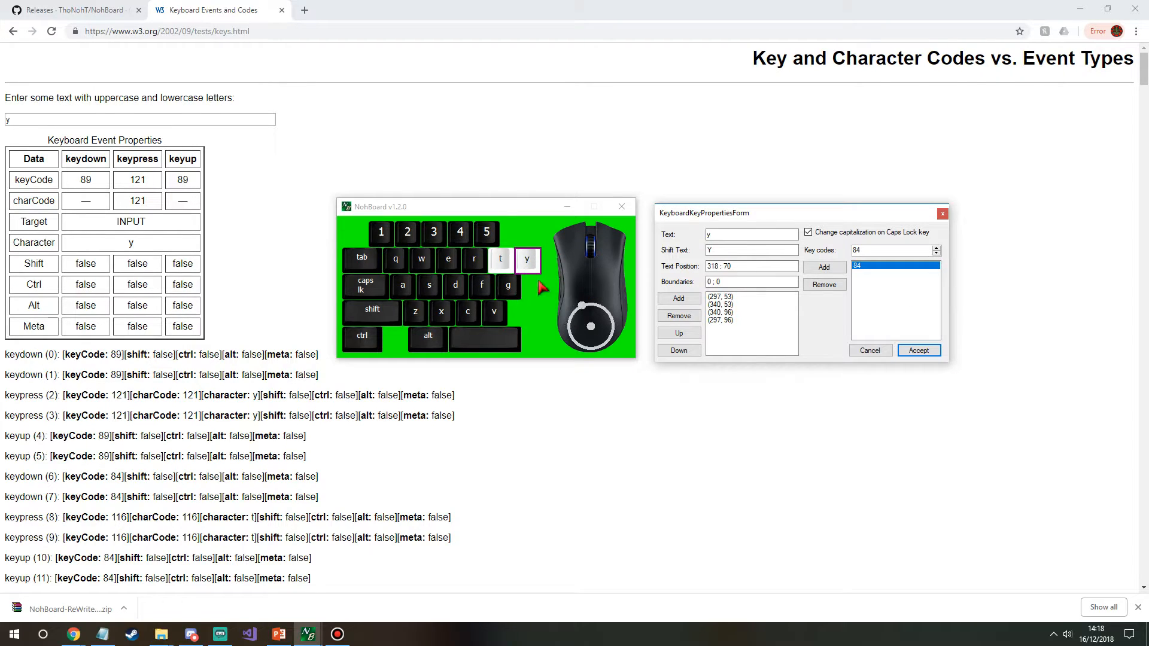
pyautogui.click(823, 286)
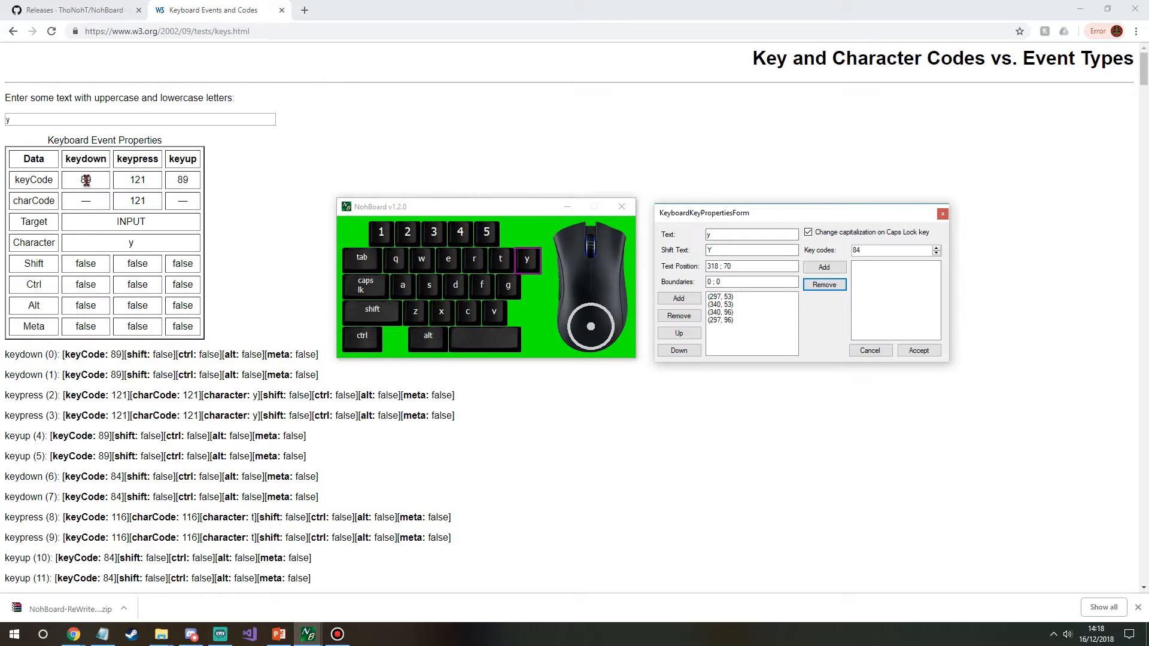
pyautogui.click(936, 250)
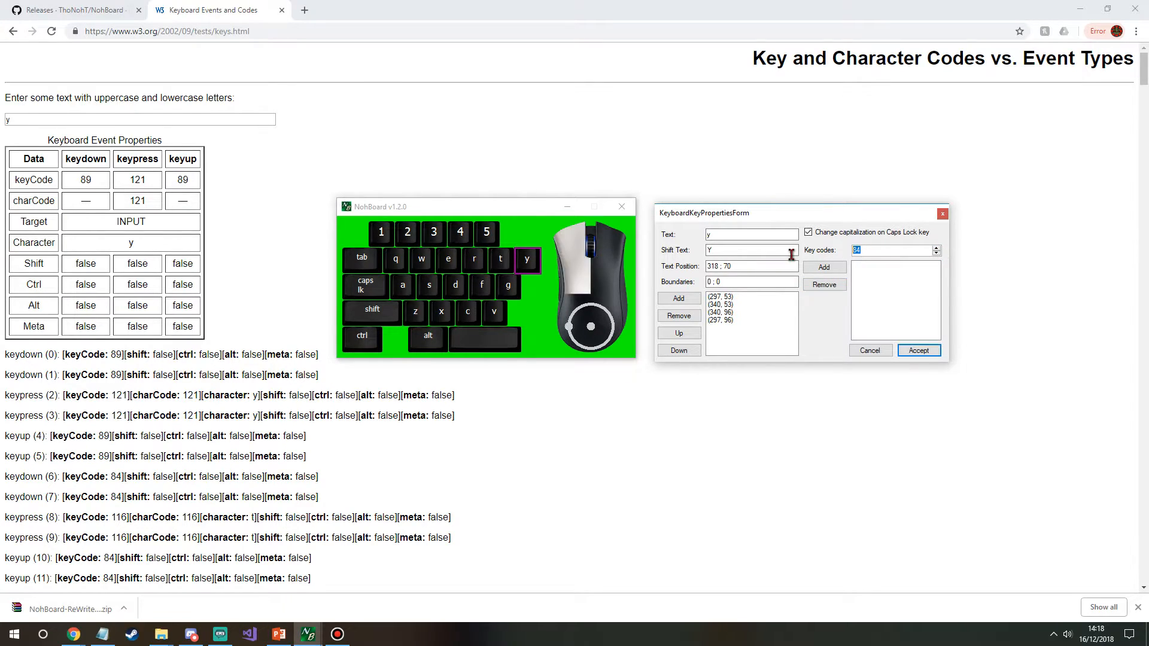
pyautogui.click(824, 267)
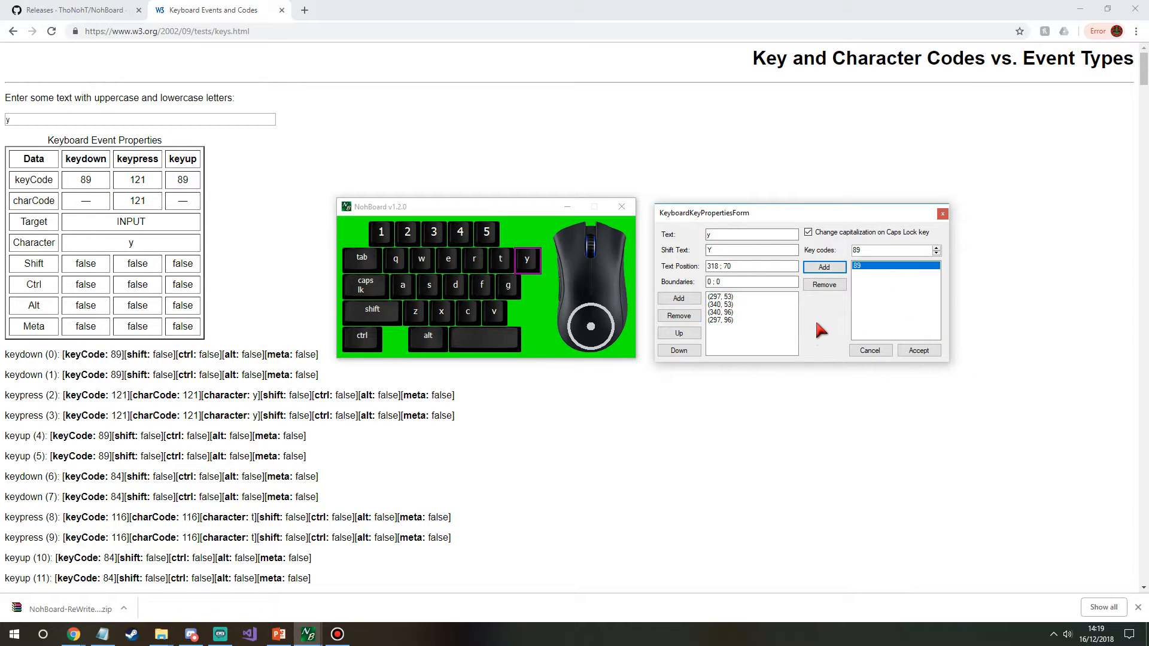
pyautogui.press('y')
pyautogui.press('t')
pyautogui.click(921, 351)
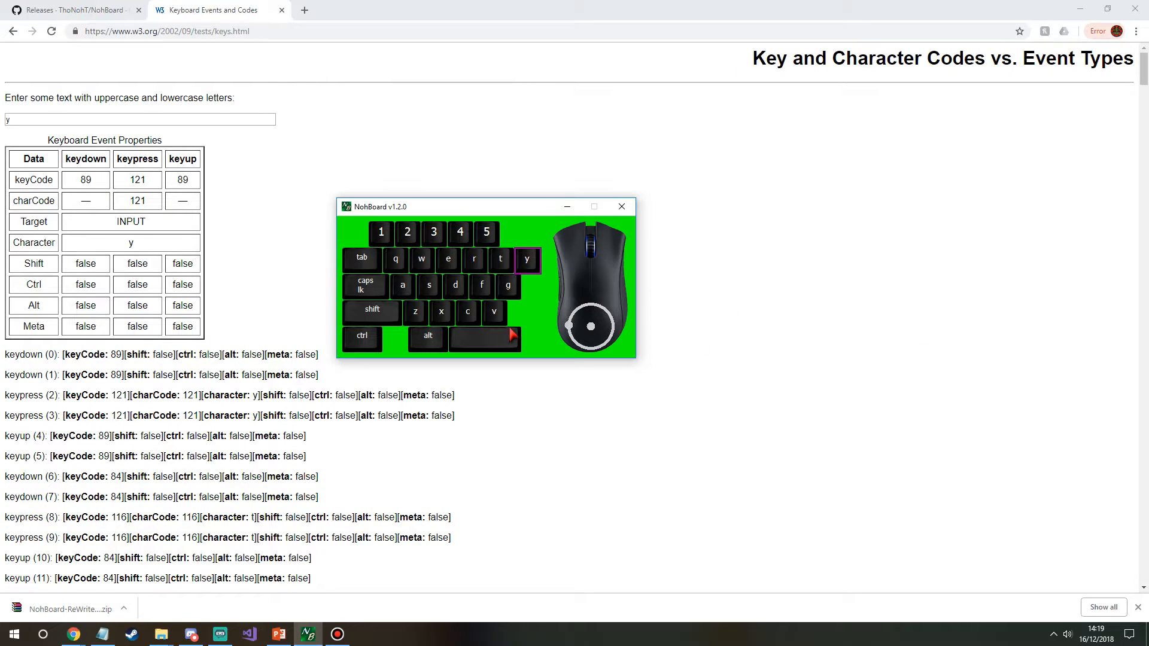
# Step: Duplicate the g key and place the copy immediately right of the original
pyautogui.click(516, 289)
pyautogui.press('ctrl')
pyautogui.click(530, 283)
pyautogui.press('ctrl')
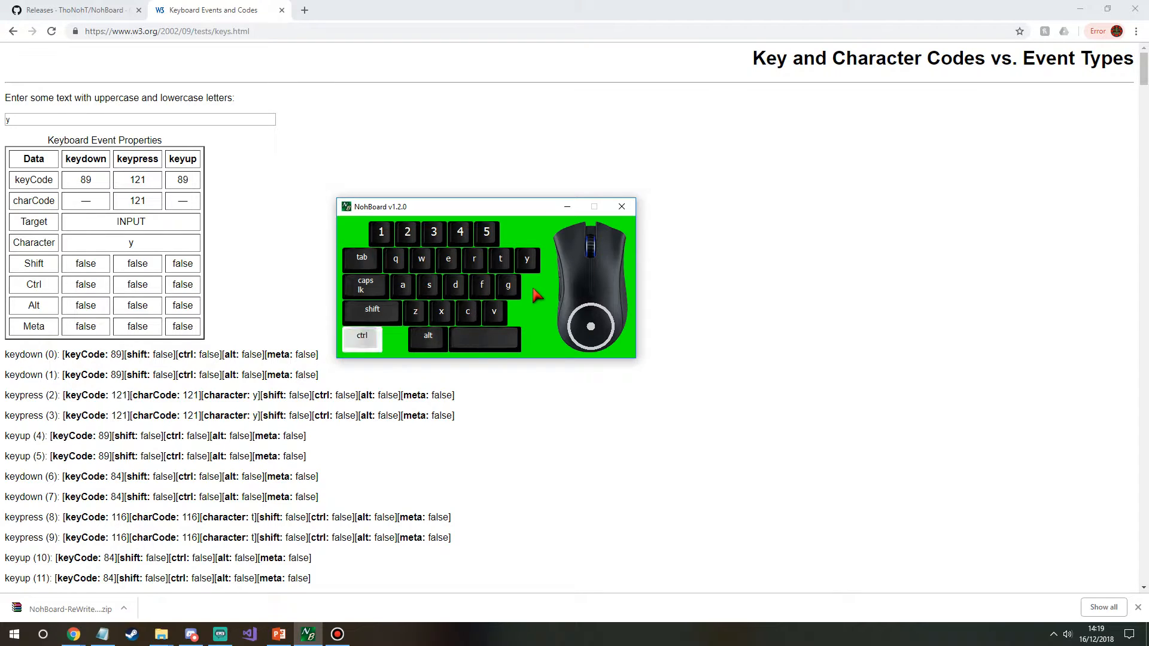
pyautogui.hotkey('ctrl', 'v')
pyautogui.click(533, 288)
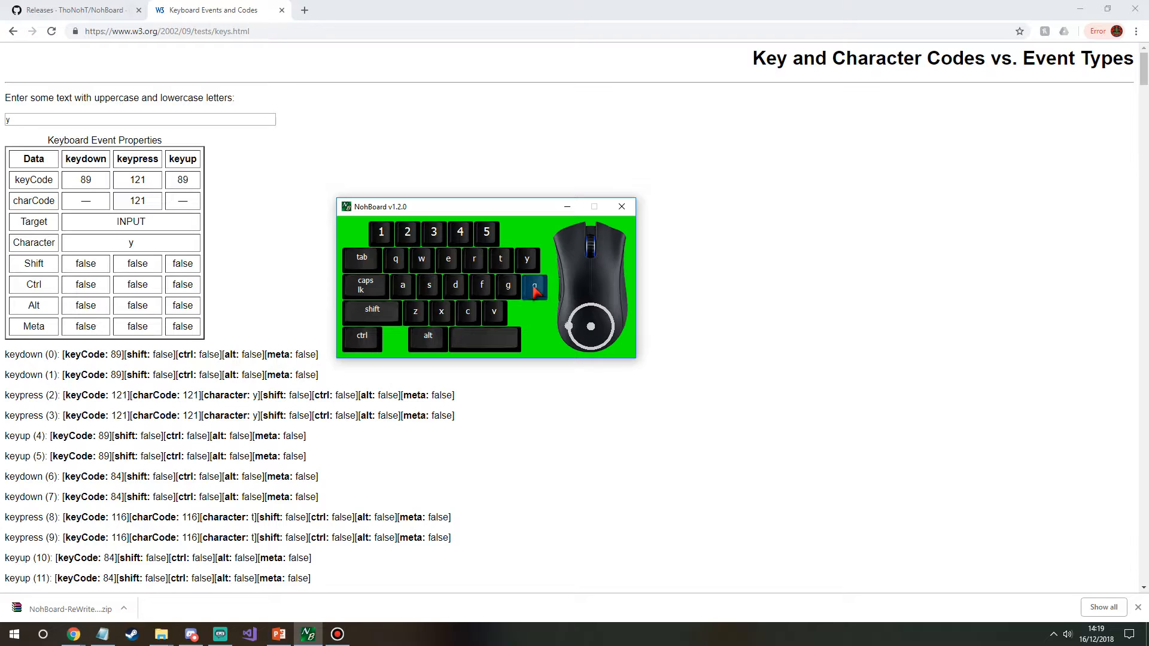
pyautogui.click(532, 309)
# Step: Set the duplicated g key's text to h and its shift text to H in its element properties
pyautogui.rightClick(535, 290)
pyautogui.click(594, 394)
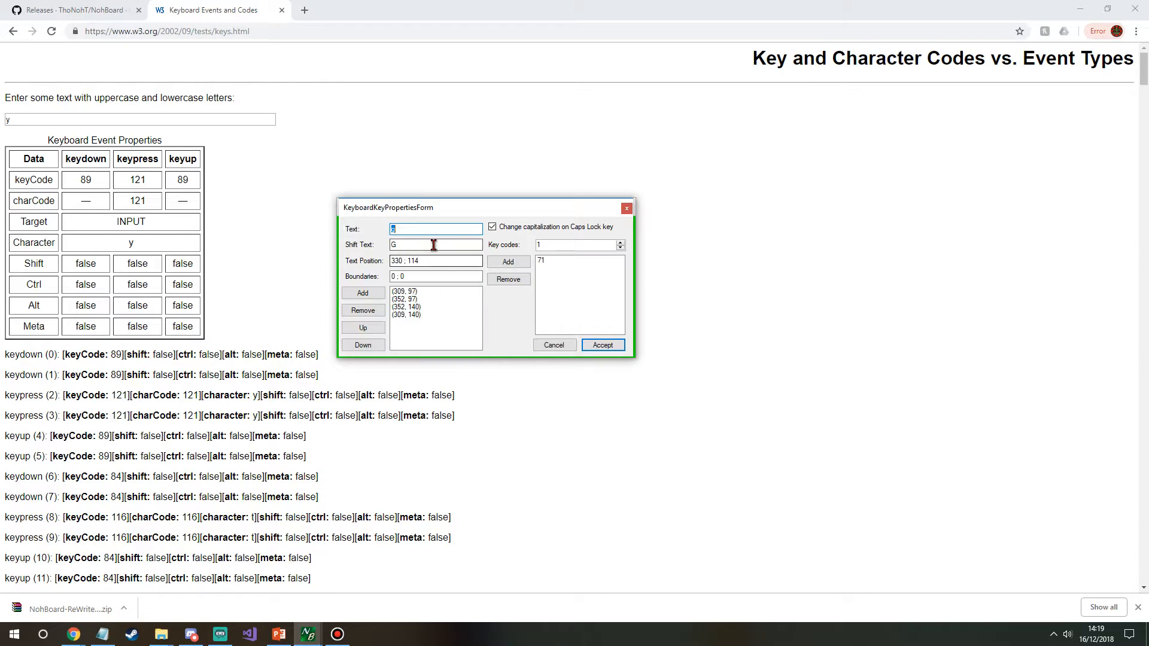
pyautogui.press('Tab')
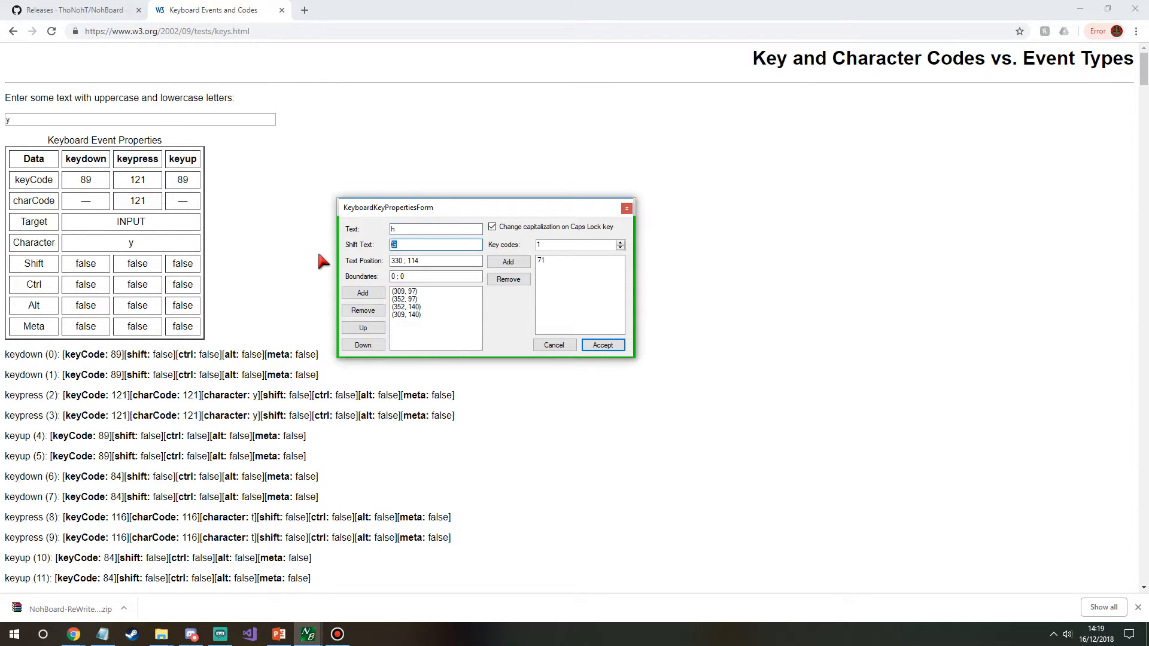
pyautogui.write('H')
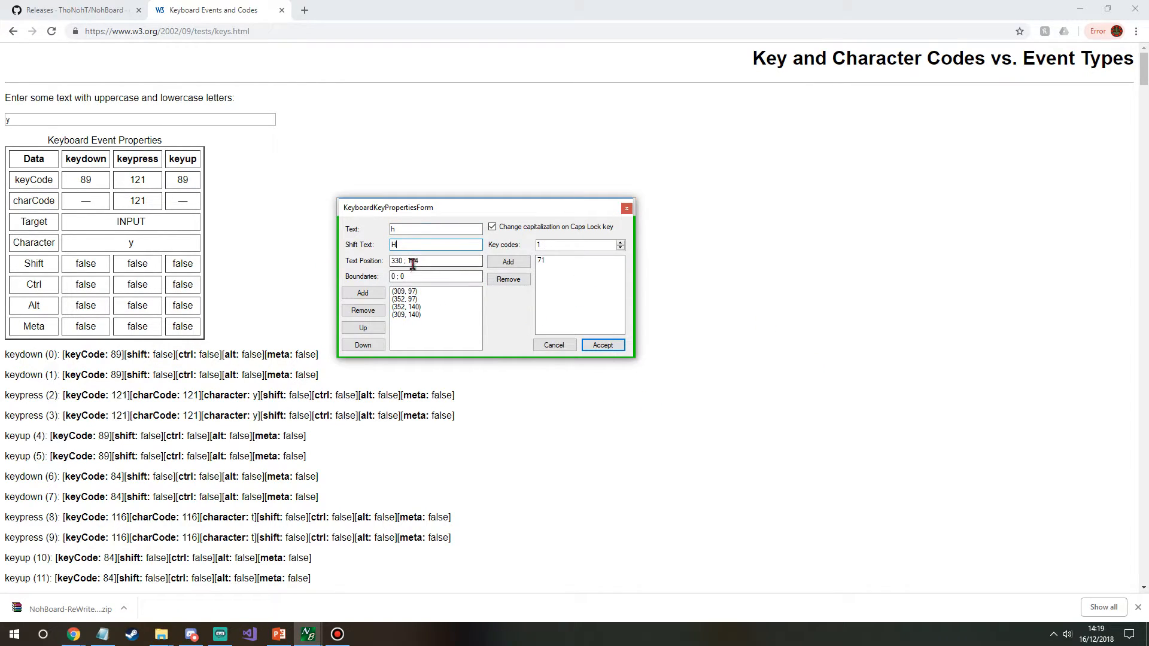
# Step: Remove the duplicated key's existing key code and look up the code for h on the browser's keyboard events page
pyautogui.click(558, 258)
pyautogui.click(513, 286)
pyautogui.click(78, 121)
pyautogui.write('h')
# Step: Back in NohBoard, add key code 72 to the h key, accept the properties, and test it alongside shift
pyautogui.click(308, 633)
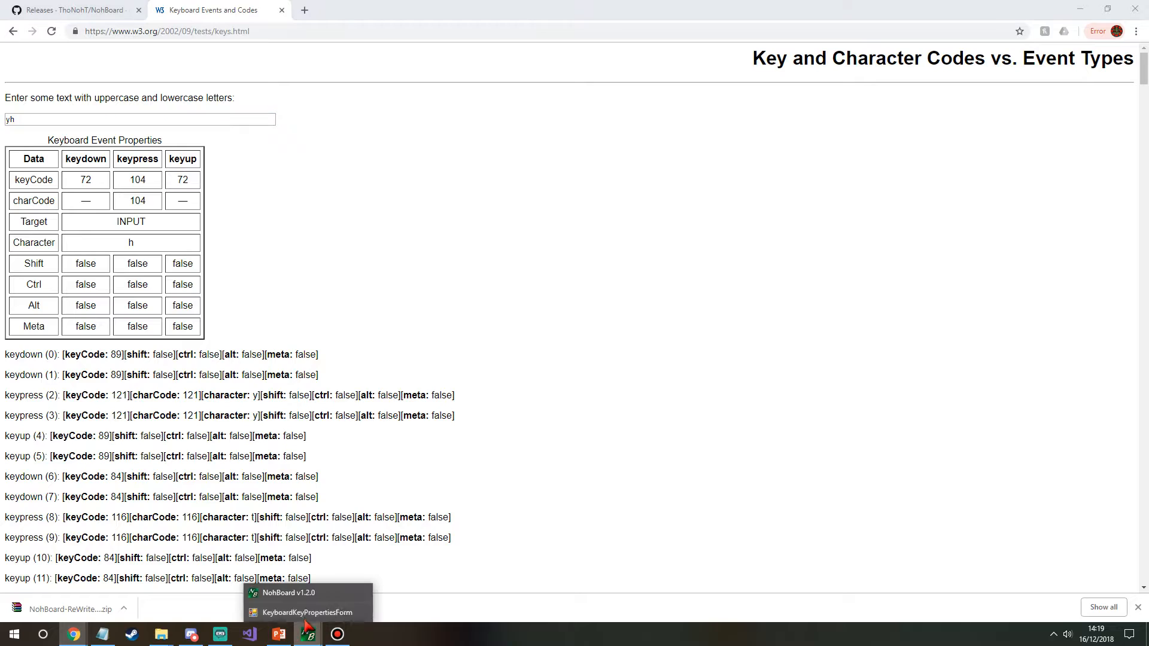
pyautogui.click(407, 613)
pyautogui.click(620, 242)
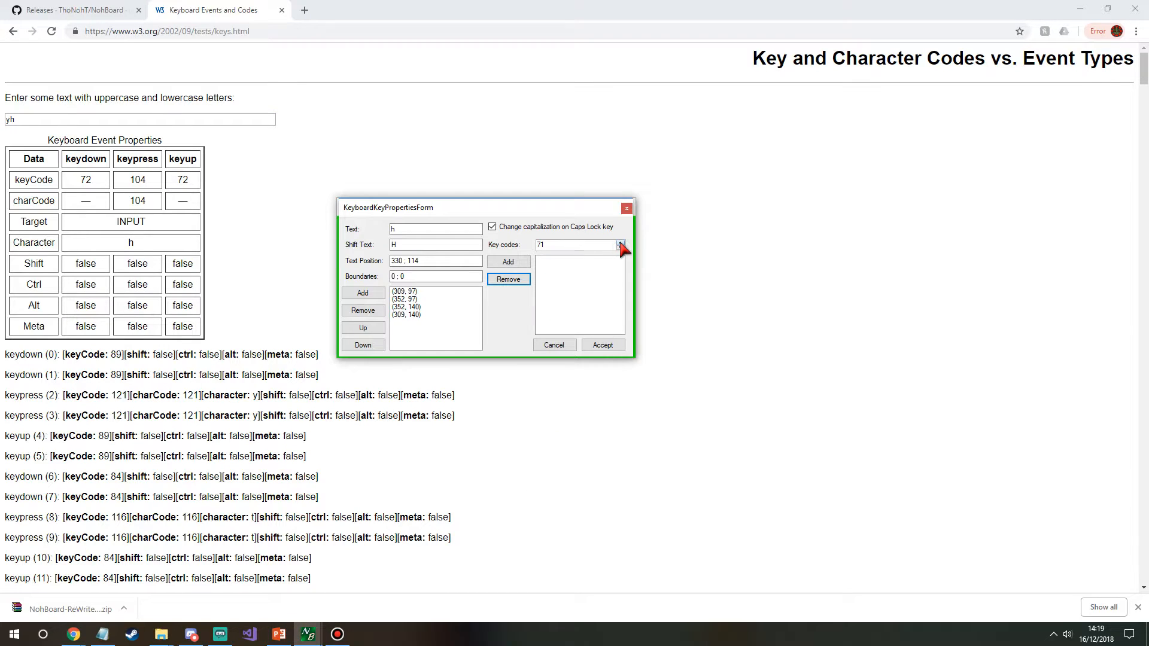
pyautogui.click(508, 261)
pyautogui.click(598, 345)
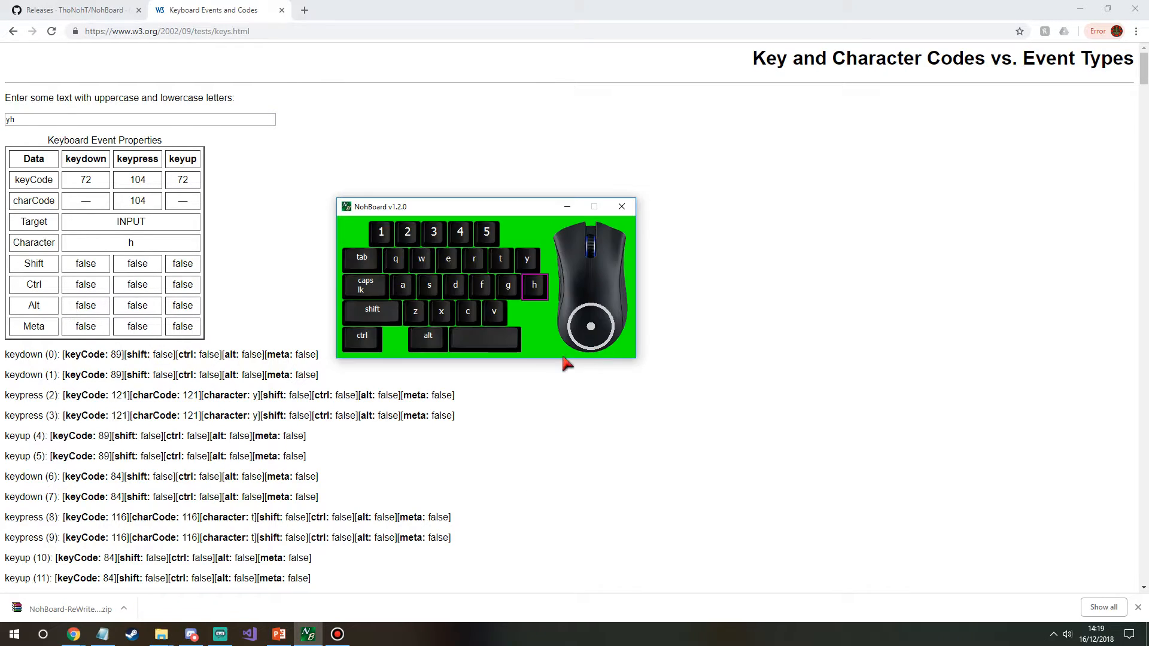
pyautogui.press('shift')
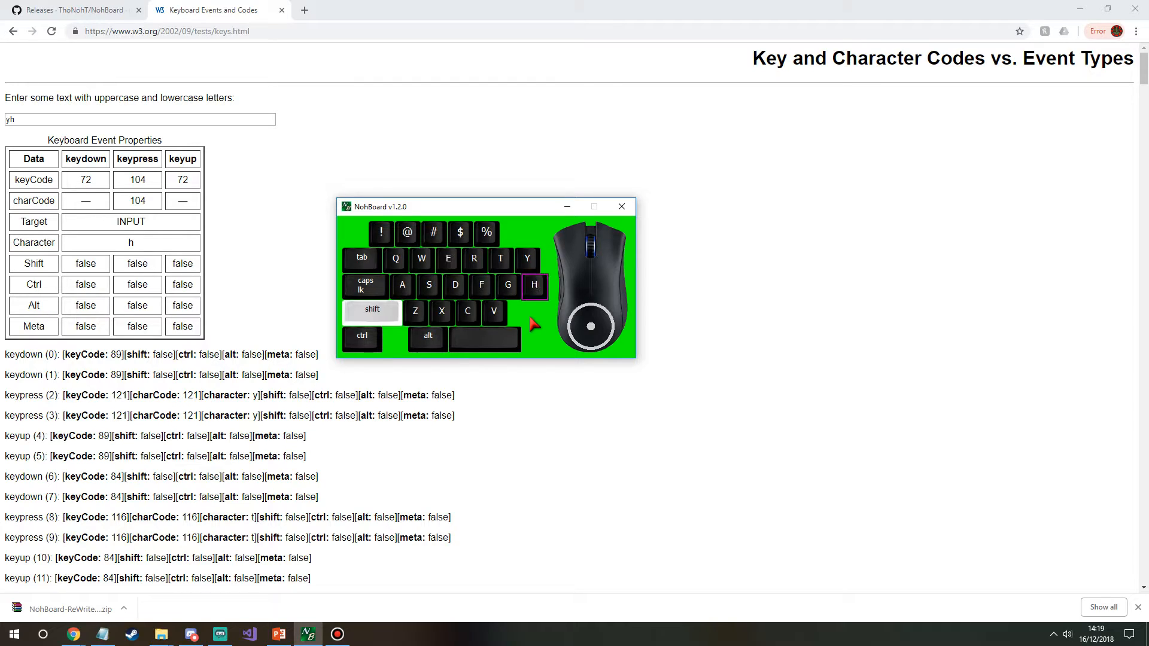
pyautogui.click(530, 320)
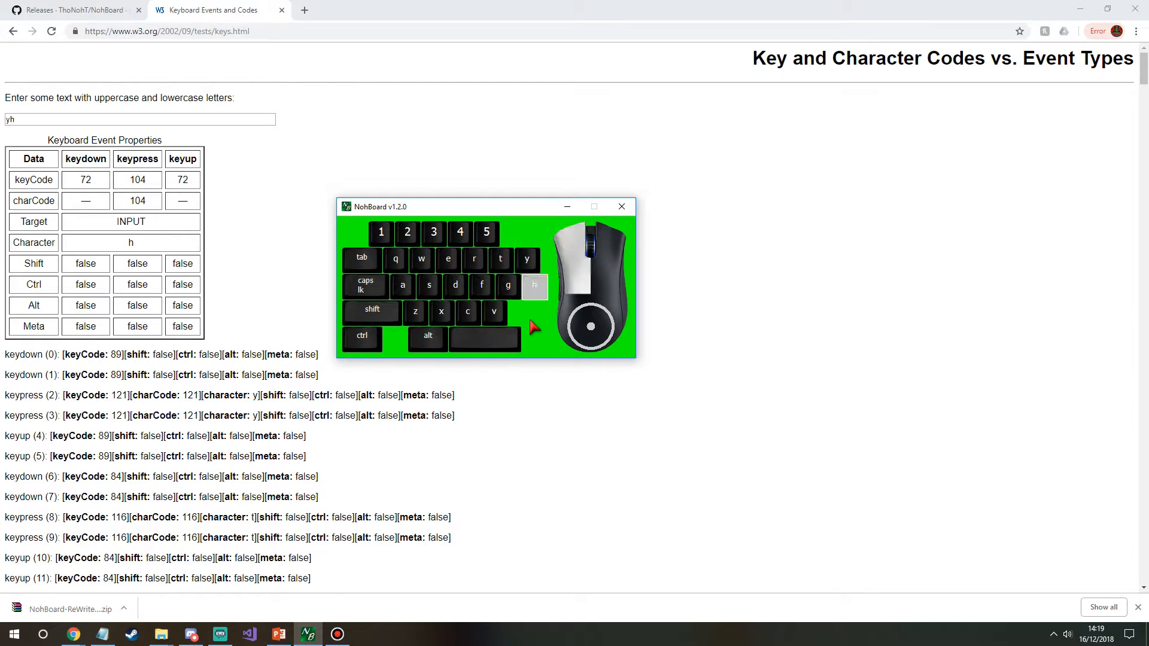
# Step: Duplicate the v key and place the copy immediately right of the original
pyautogui.click(503, 312)
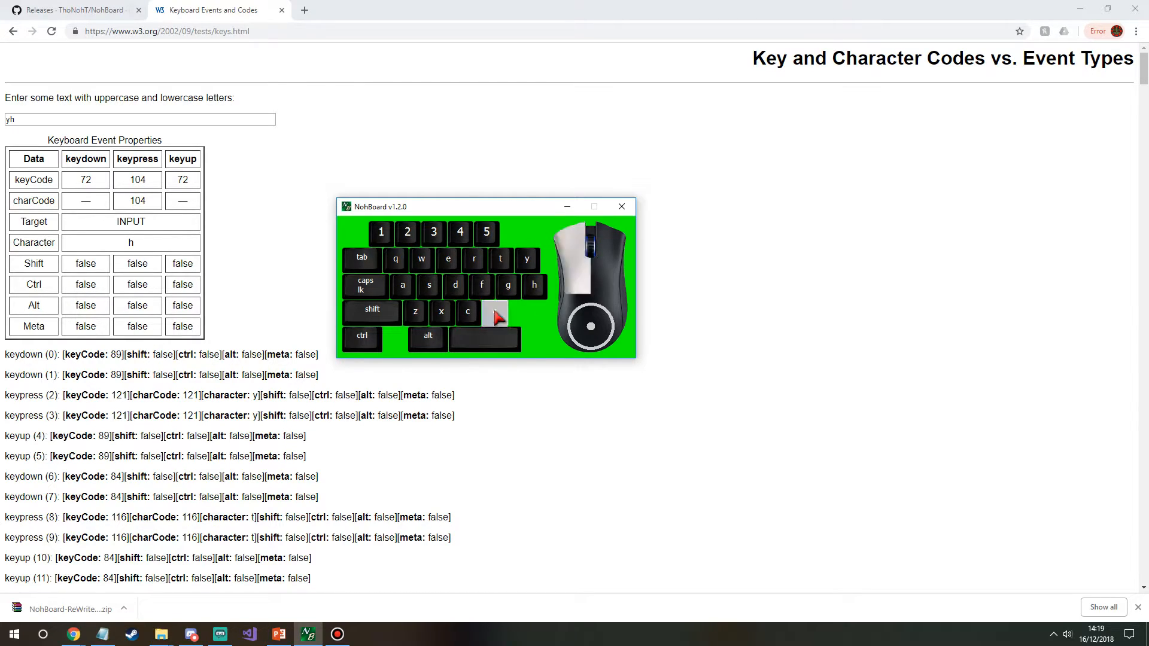
pyautogui.press('ctrl')
pyautogui.hotkey('ctrl', 'v')
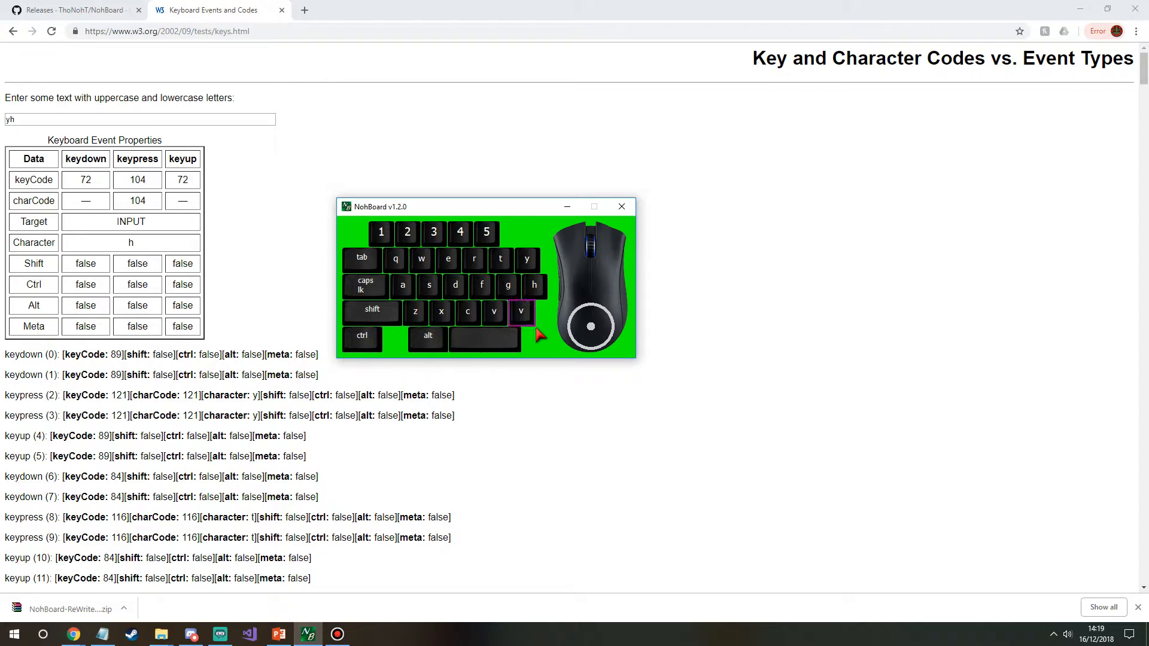
# Step: Set the duplicated v key's text to b and its shift text to B in its element properties
pyautogui.rightClick(519, 312)
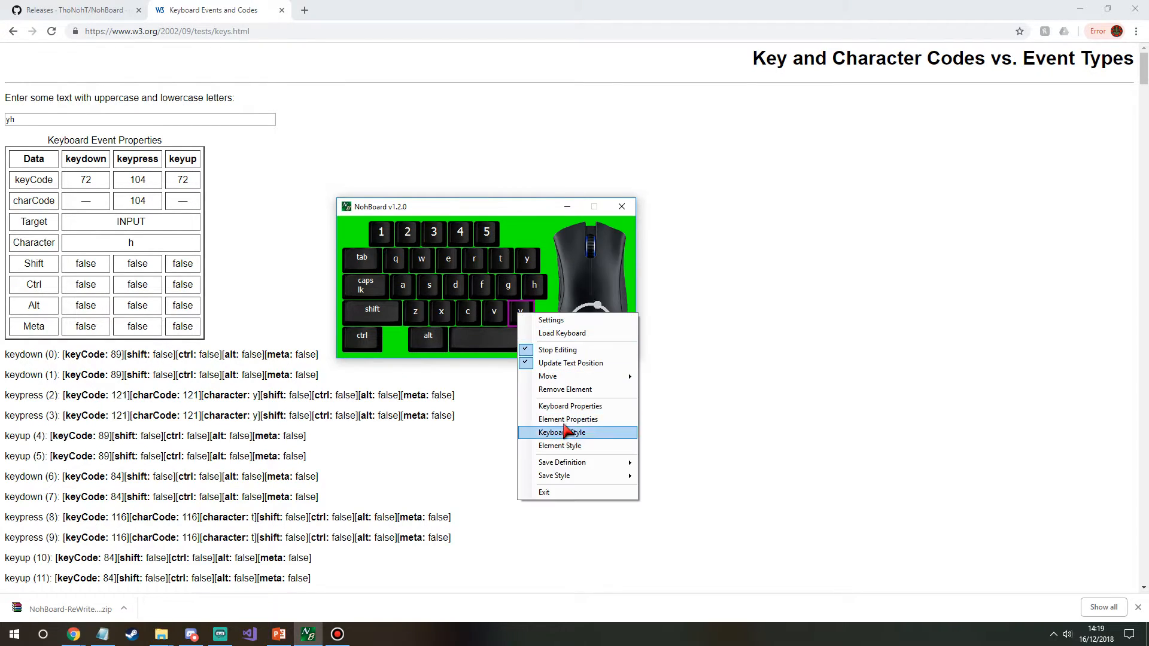
pyautogui.click(559, 437)
pyautogui.write('b')
pyautogui.press('Tab')
pyautogui.write('B')
# Step: Remove the duplicated v key's existing key code and look up the code for b on the browser's keyboard events page
pyautogui.click(551, 260)
pyautogui.click(512, 280)
pyautogui.click(84, 121)
pyautogui.write('b')
# Step: Back in NohBoard, add key code 66 to the b key, accept the properties, and test it alongside shift
pyautogui.click(309, 635)
pyautogui.click(317, 611)
pyautogui.moveTo(550, 246); pyautogui.dragTo(518, 244)
pyautogui.write('66')
pyautogui.click(515, 262)
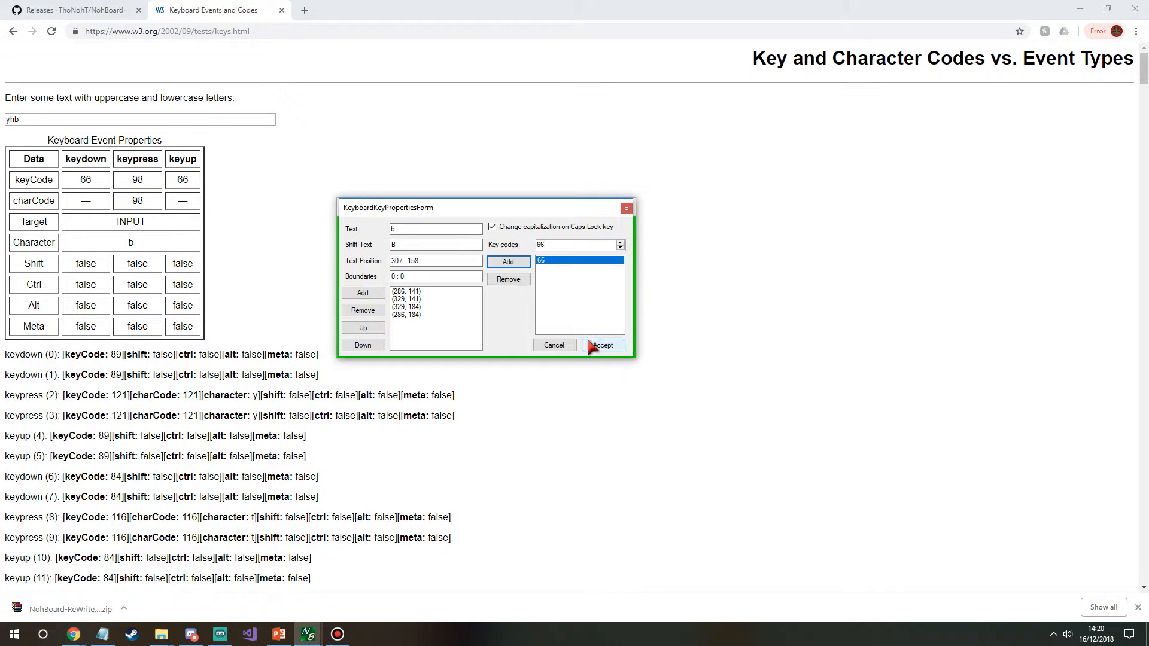
pyautogui.click(592, 345)
pyautogui.hotkey('shift', 'b')
pyautogui.press('shift')
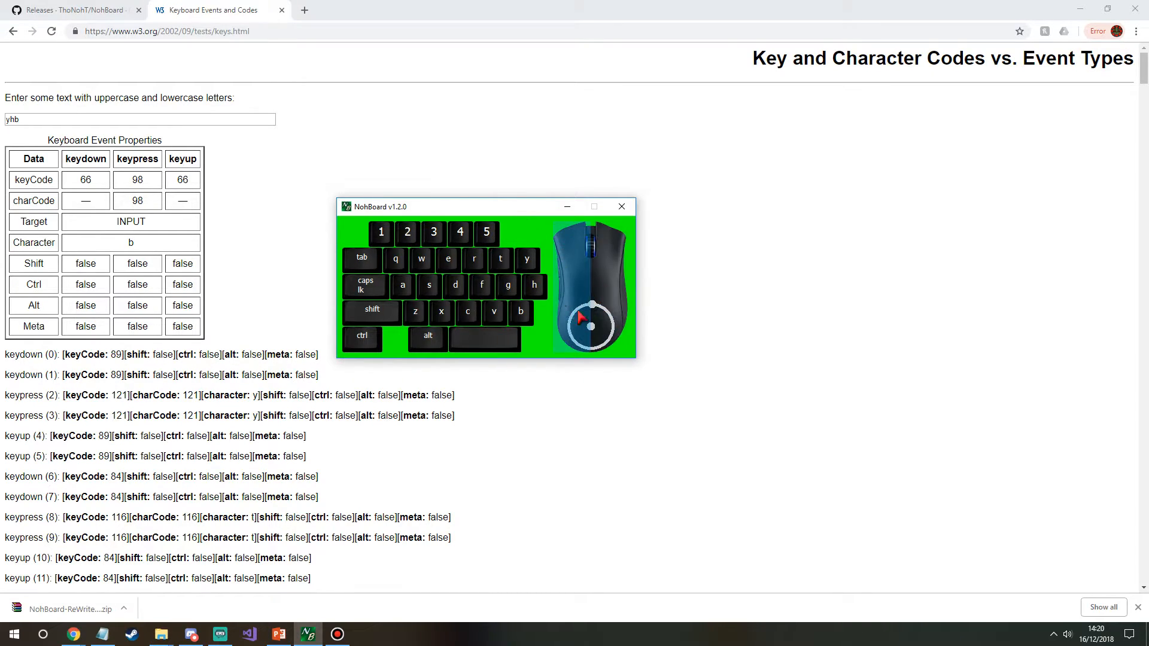
pyautogui.press('s')
pyautogui.press('f')
pyautogui.press('v')
pyautogui.press('space')
pyautogui.rightClick(497, 263)
pyautogui.press('5')
pyautogui.press('3')
pyautogui.press('1')
pyautogui.press('3')
pyautogui.press('3')
pyautogui.press('1')
pyautogui.press('3')
pyautogui.press('2')
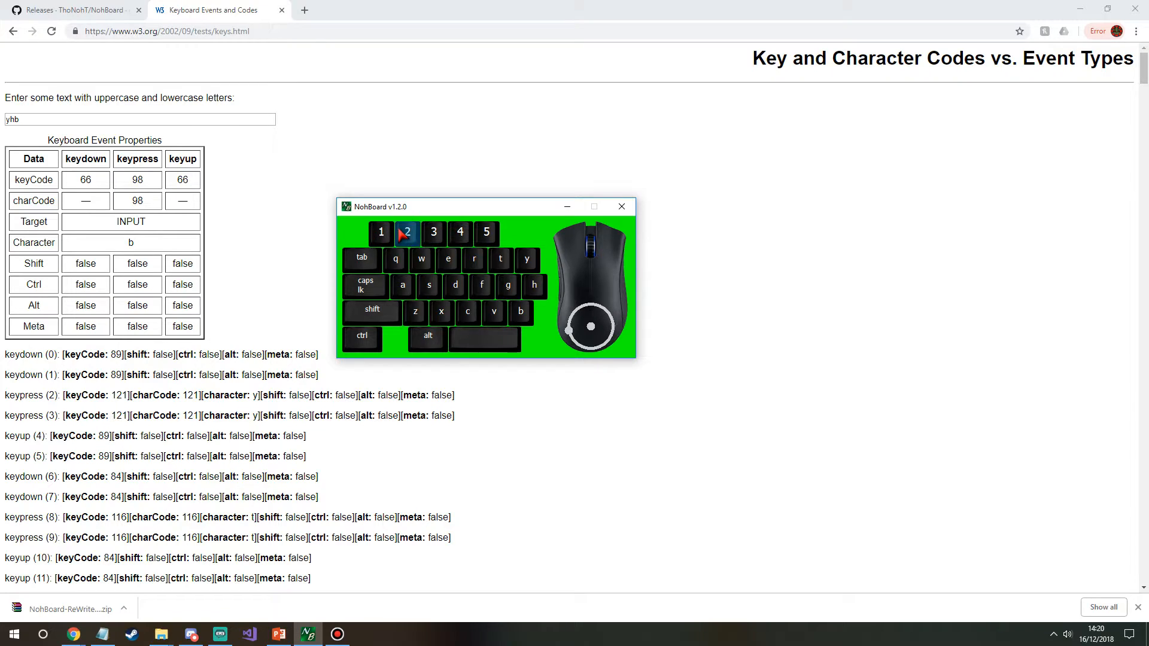
# Step: Duplicate the 1 key and place the copy immediately left of the original, above the tab key
pyautogui.press('1')
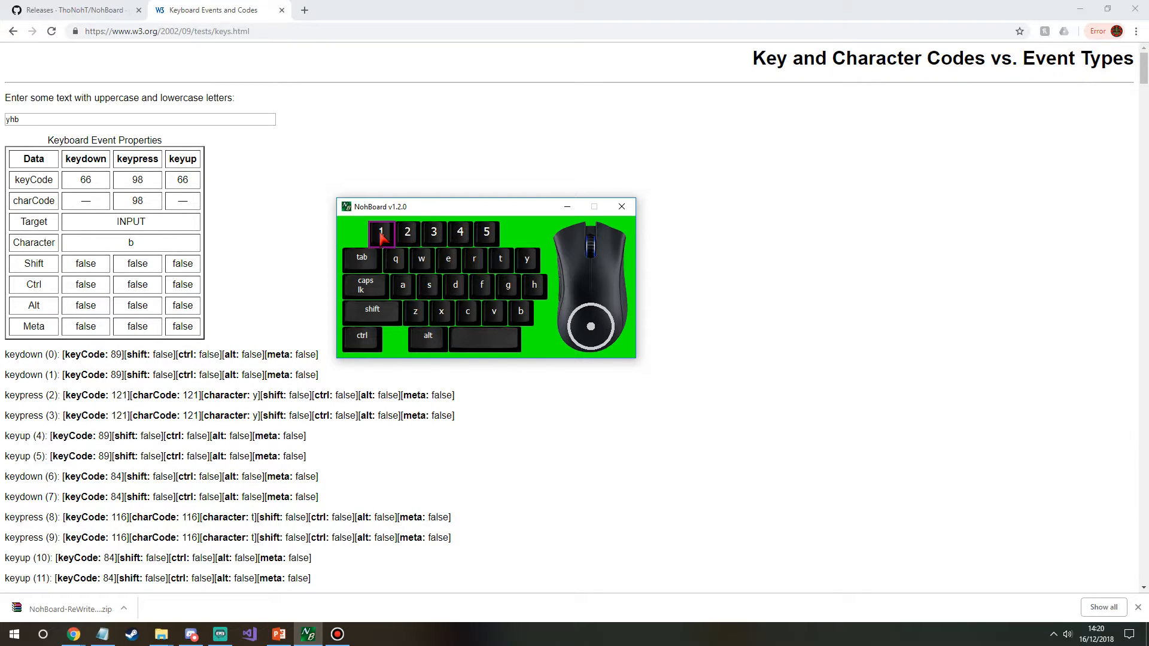
pyautogui.press('1')
pyautogui.hotkey('ctrl', 'c')
pyautogui.hotkey('ctrl', 'v')
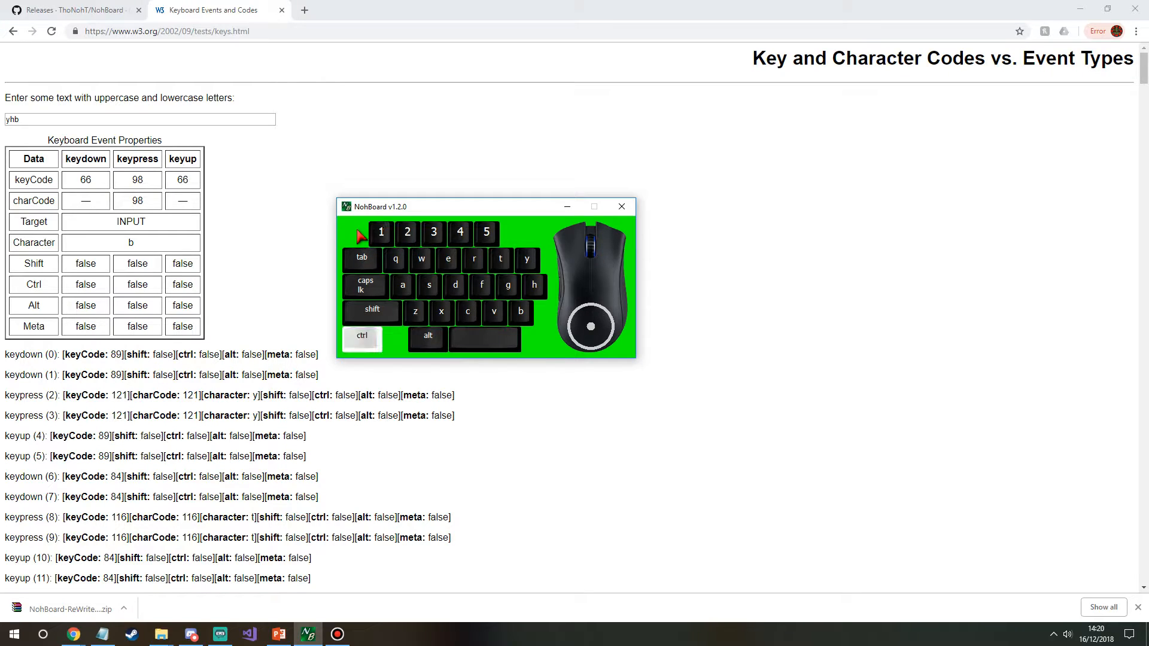
pyautogui.moveTo(348, 238); pyautogui.dragTo(352, 240)
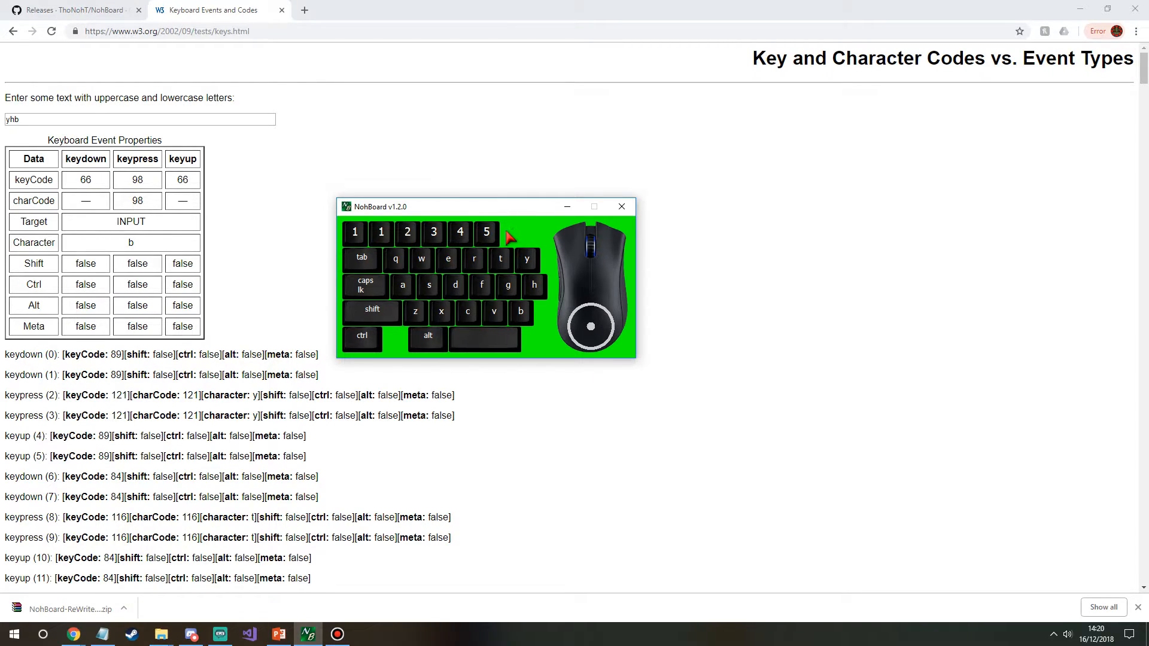
# Step: Set the duplicated 1 key's text to ` and its shift text to ~, moving the properties dialog clear of the keyboard
pyautogui.rightClick(349, 236)
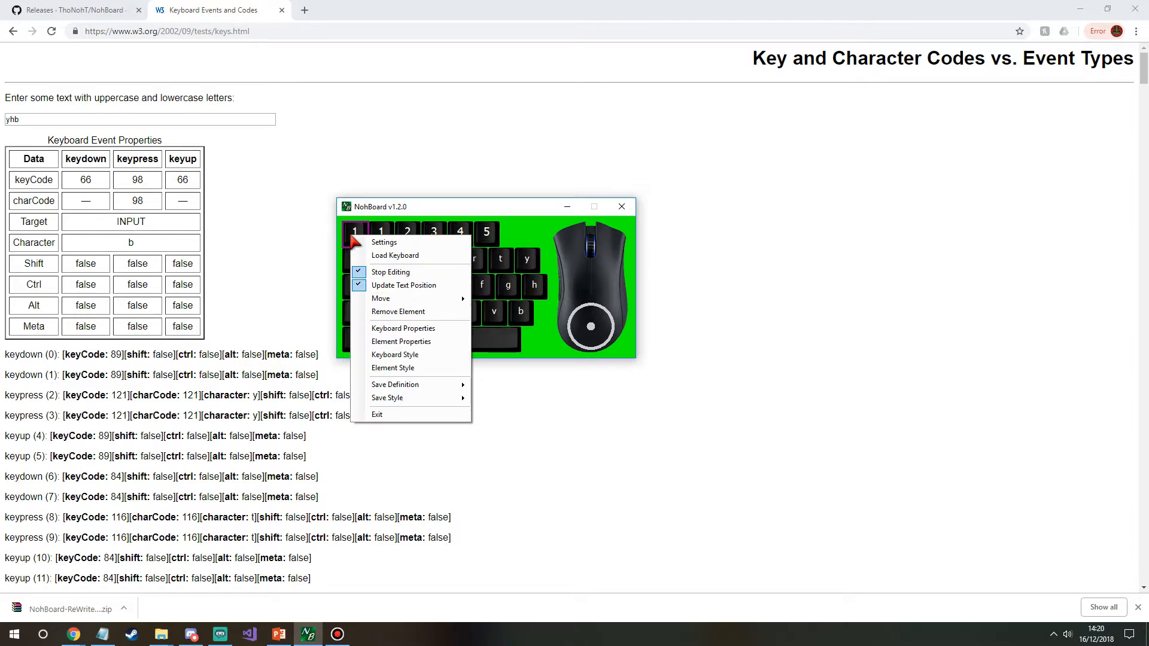
pyautogui.click(413, 343)
pyautogui.write('`')
pyautogui.press('Tab')
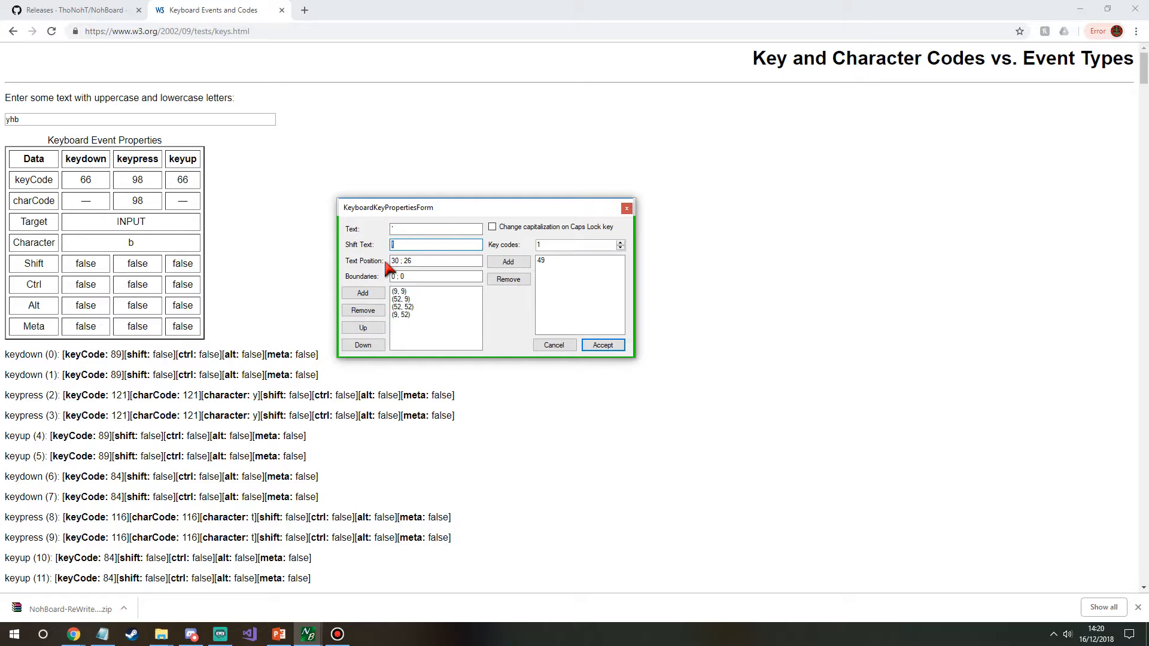
pyautogui.write('~')
pyautogui.moveTo(375, 243); pyautogui.dragTo(372, 248)
pyautogui.write('~')
pyautogui.moveTo(467, 207); pyautogui.dragTo(818, 219)
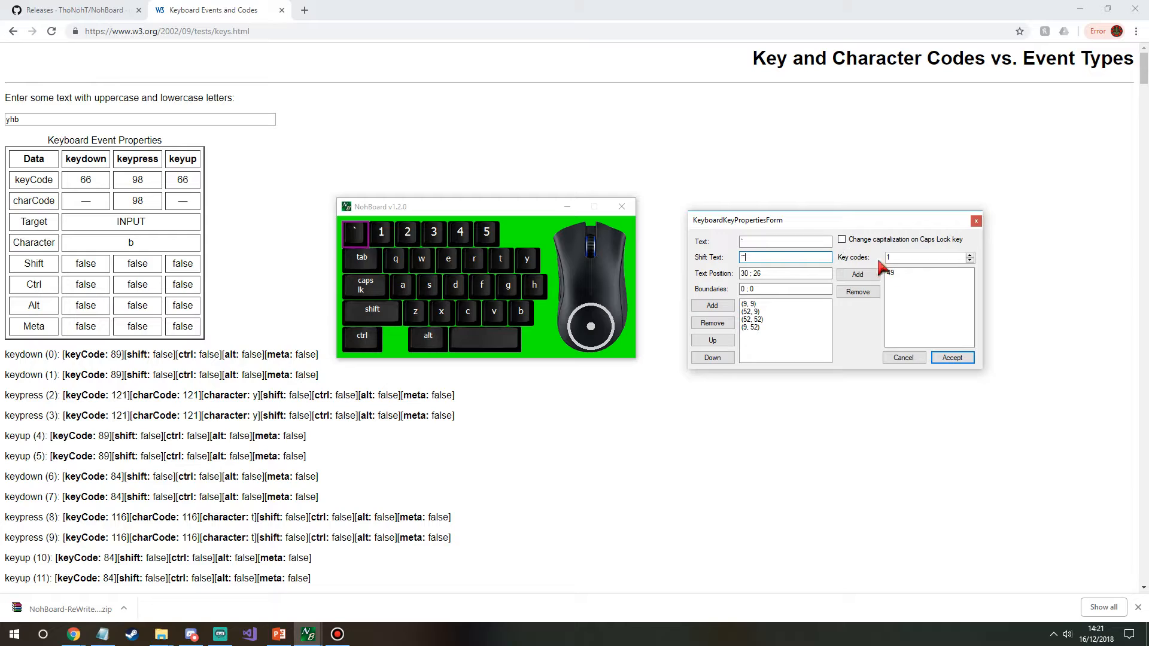
# Step: Select the ` key's existing key code 49 and look up the code for ` on the browser's keyboard events page
pyautogui.click(901, 273)
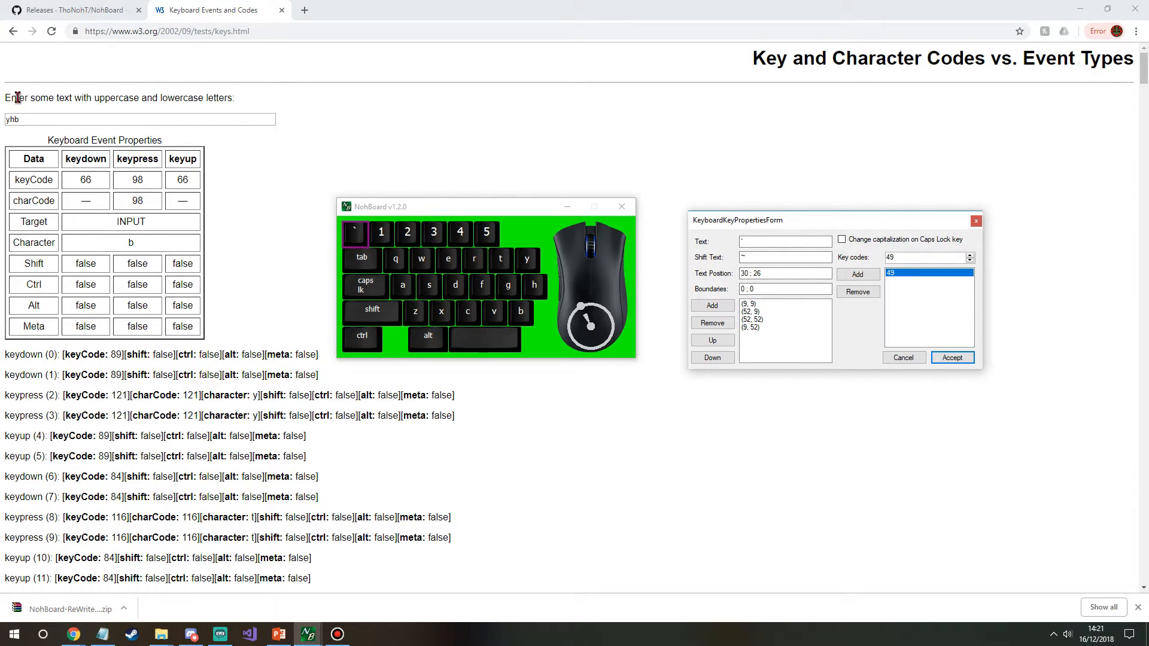
pyautogui.click(54, 117)
pyautogui.press('`')
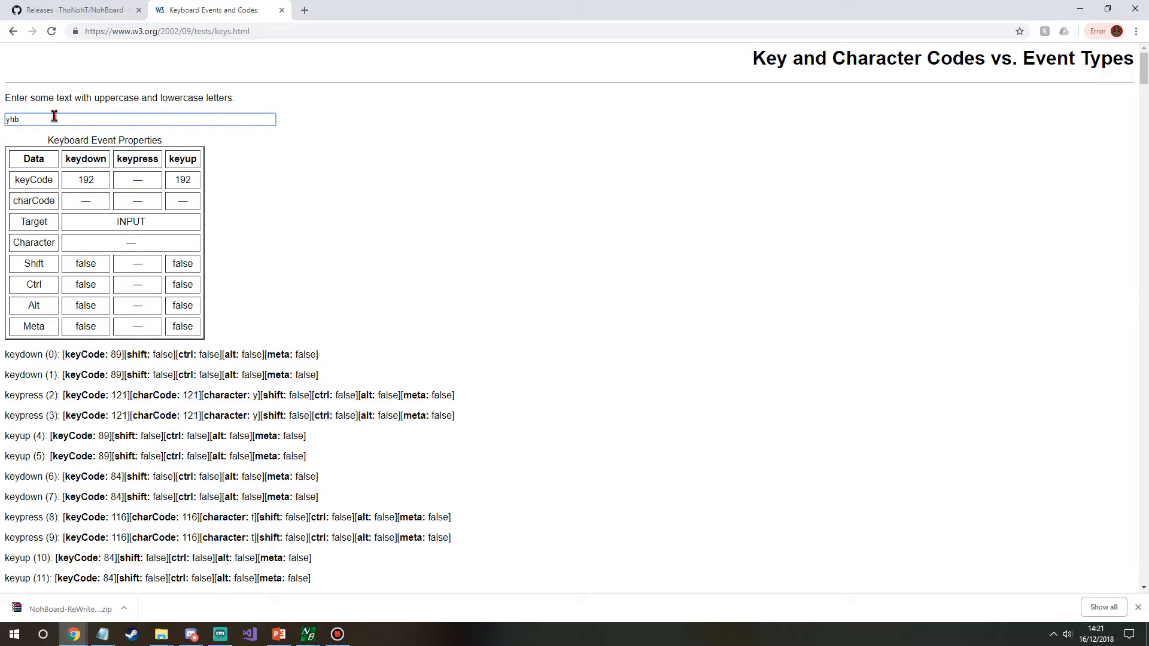
pyautogui.doubleClick(80, 179)
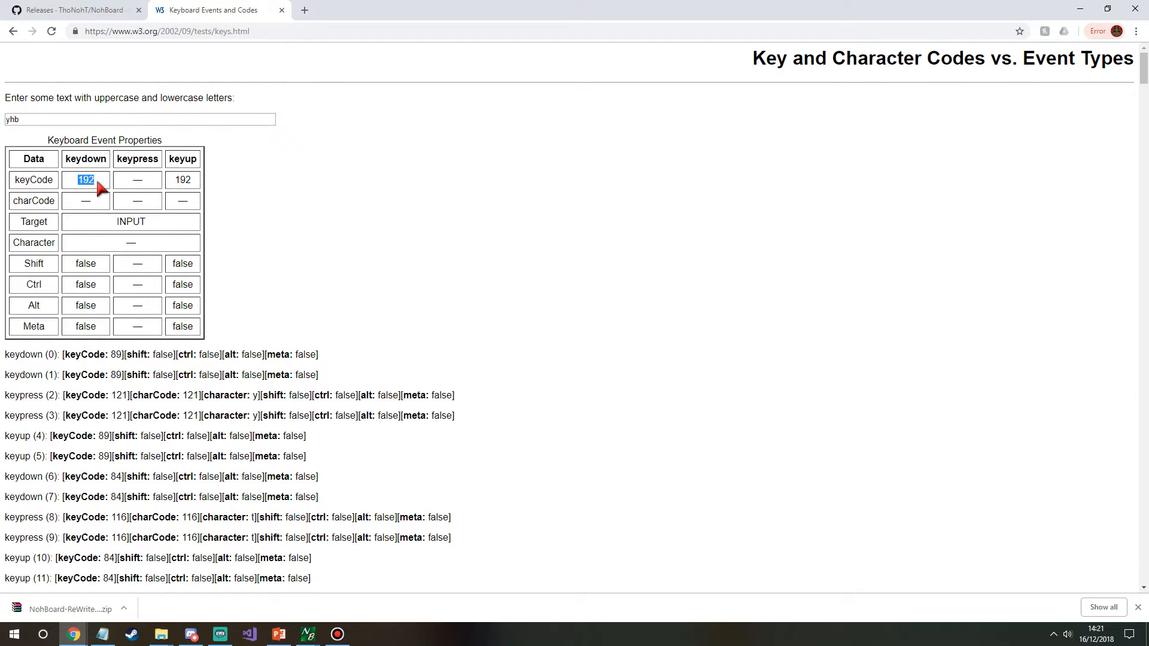
pyautogui.click(58, 119)
pyautogui.write('`')
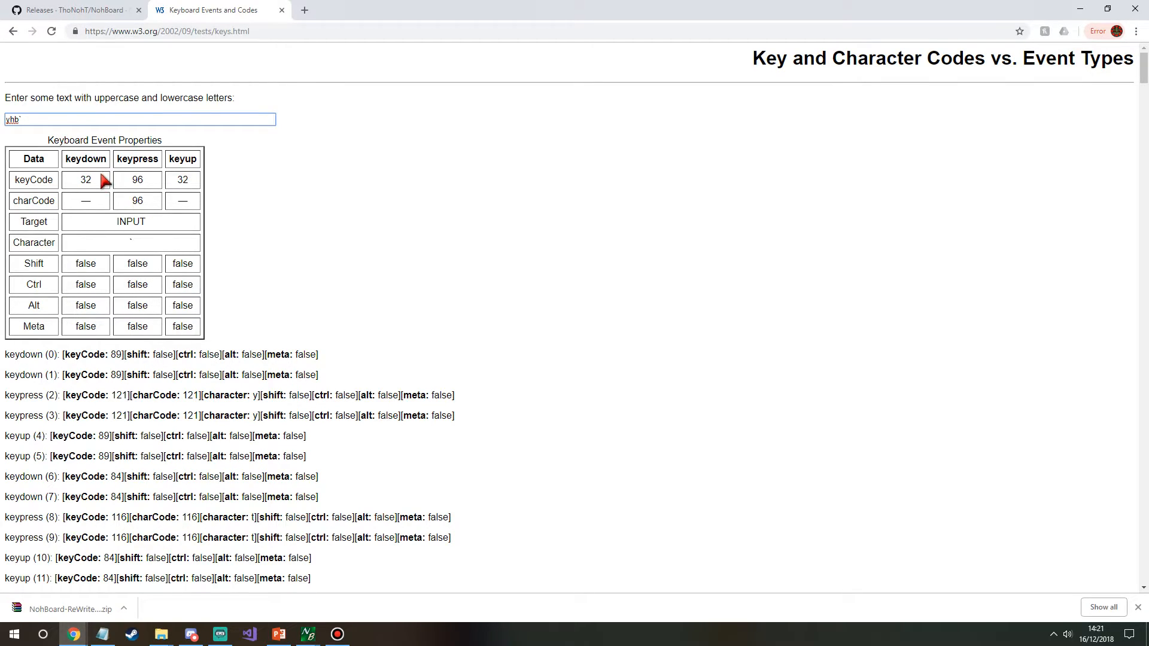
pyautogui.press('`')
# Step: Back in NohBoard, replace the ` key's key code with 192, accept the properties, and test it alongside shift
pyautogui.click(309, 634)
pyautogui.click(865, 294)
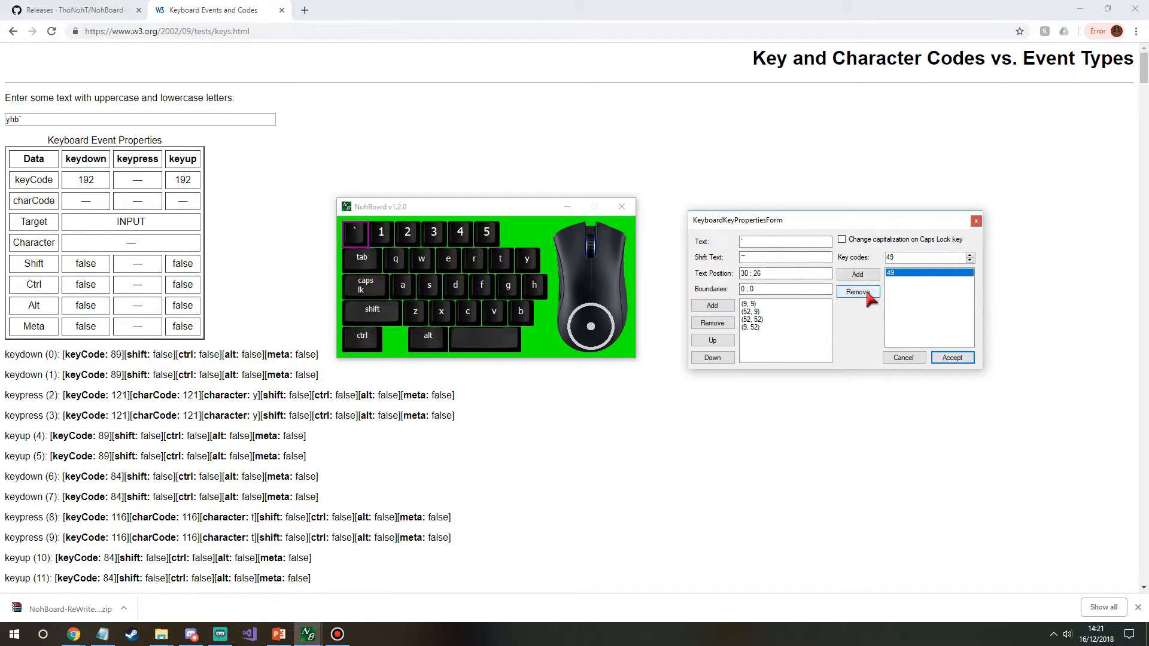
pyautogui.write('192')
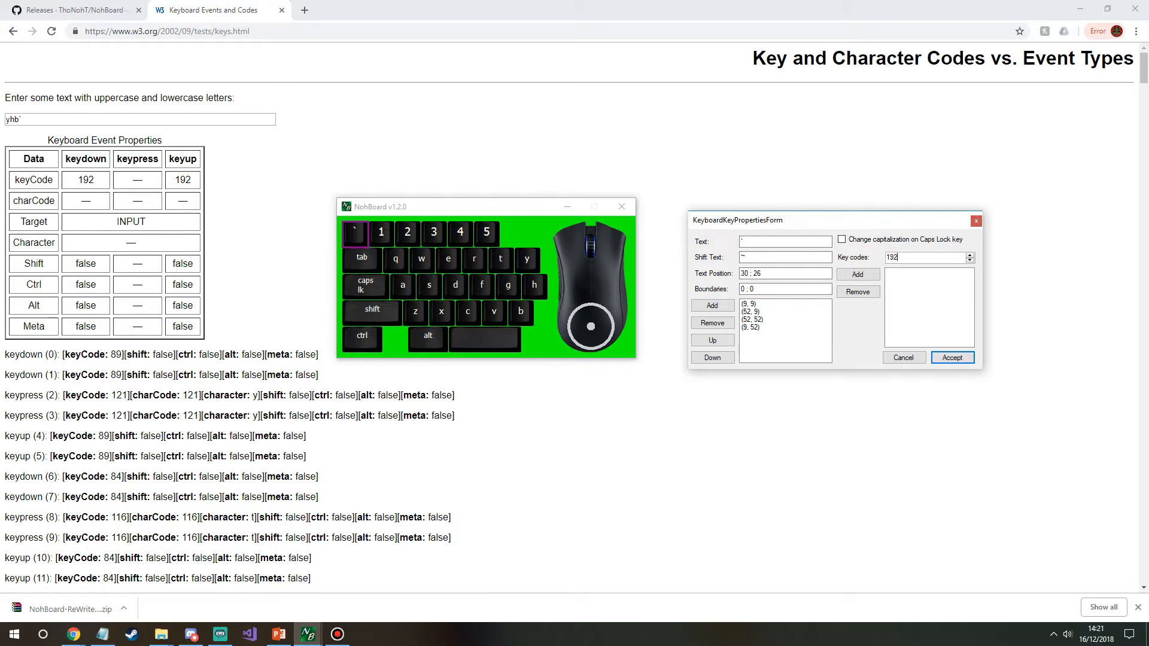
pyautogui.click(861, 275)
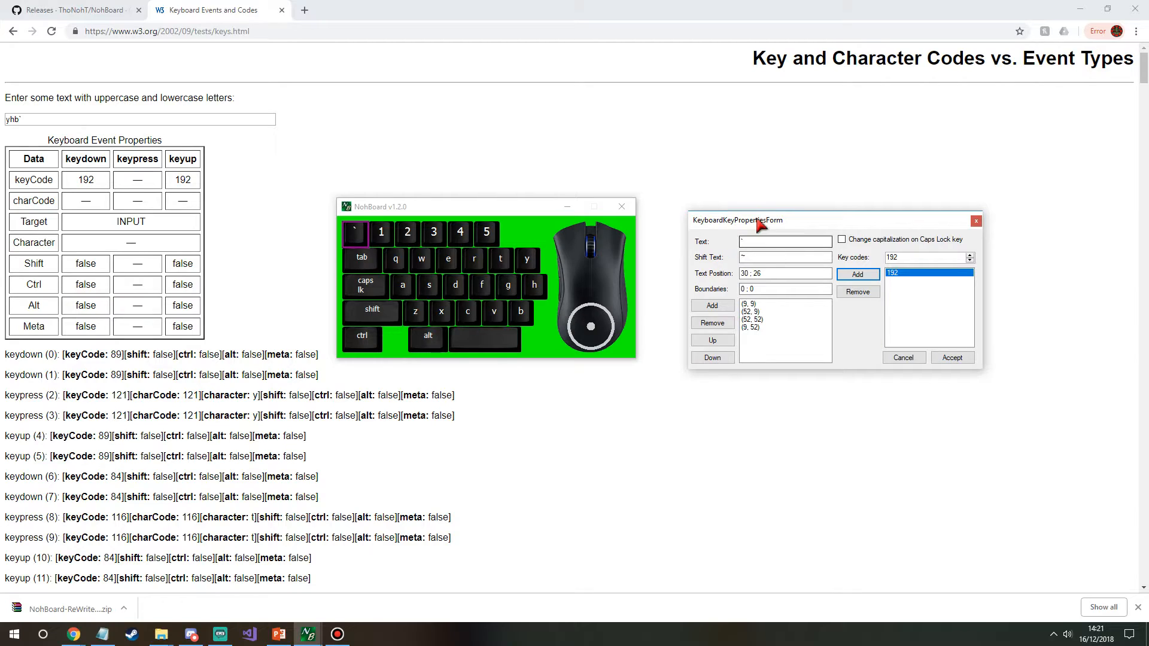
pyautogui.click(957, 358)
pyautogui.press('`')
pyautogui.press('shift')
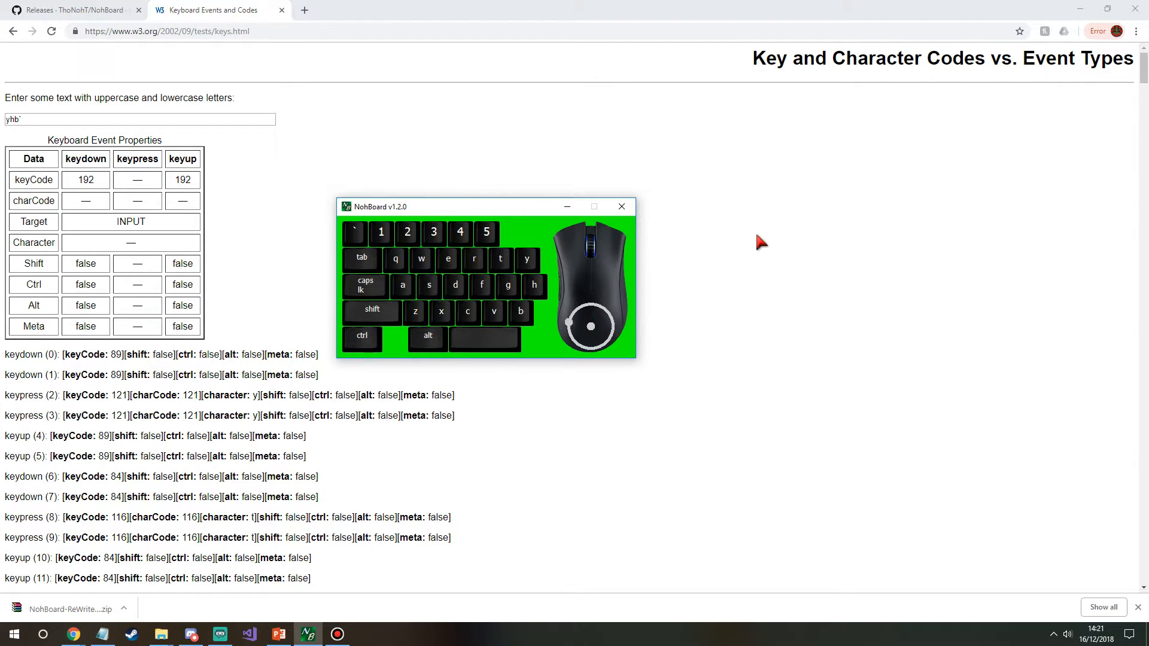
# Step: Duplicate the 5 key and place the copy immediately right of the original
pyautogui.press('4')
pyautogui.press('5')
pyautogui.press('ctrl')
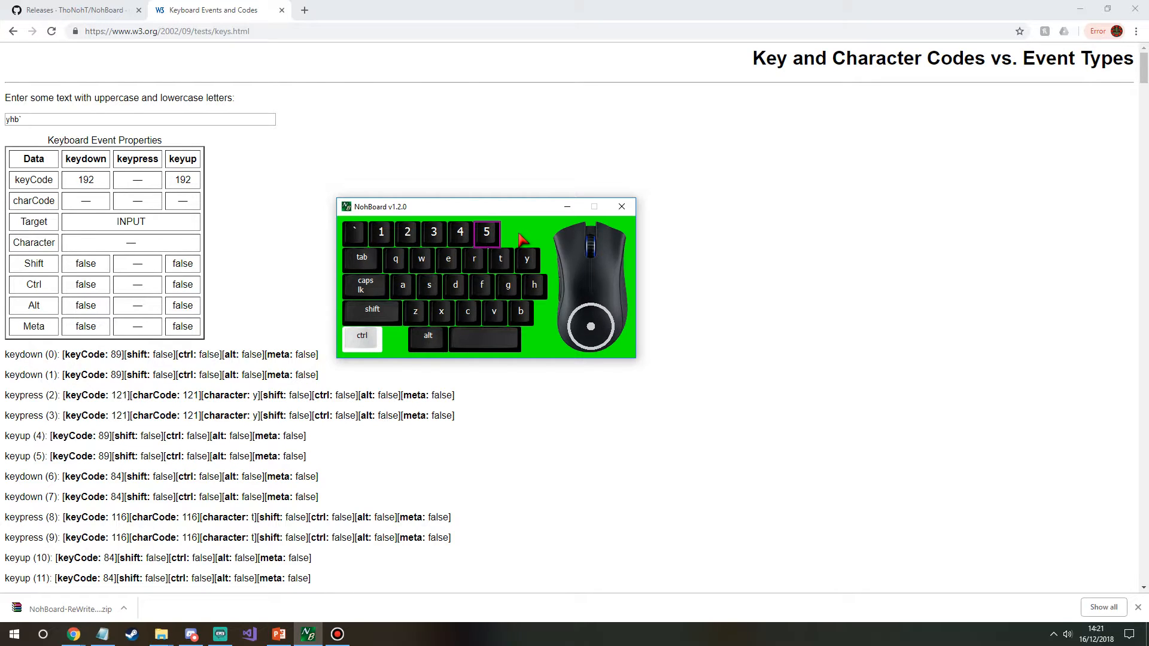
pyautogui.click(523, 239)
pyautogui.press('ctrl')
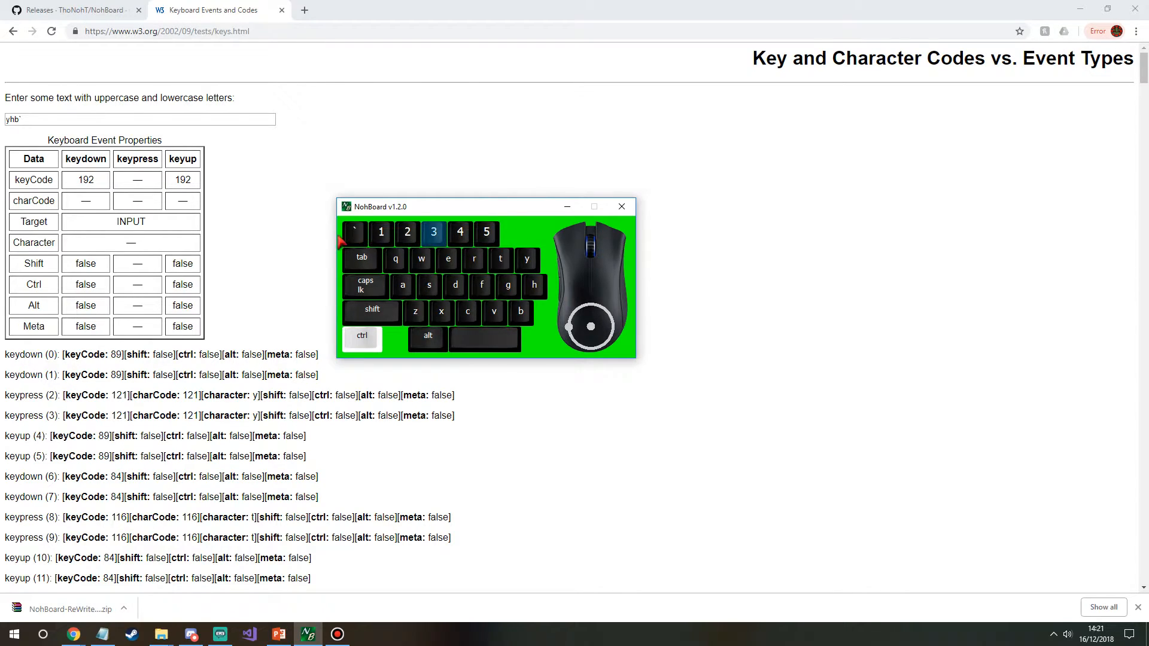
pyautogui.hotkey('ctrl', 'v')
pyautogui.moveTo(532, 238); pyautogui.dragTo(515, 231)
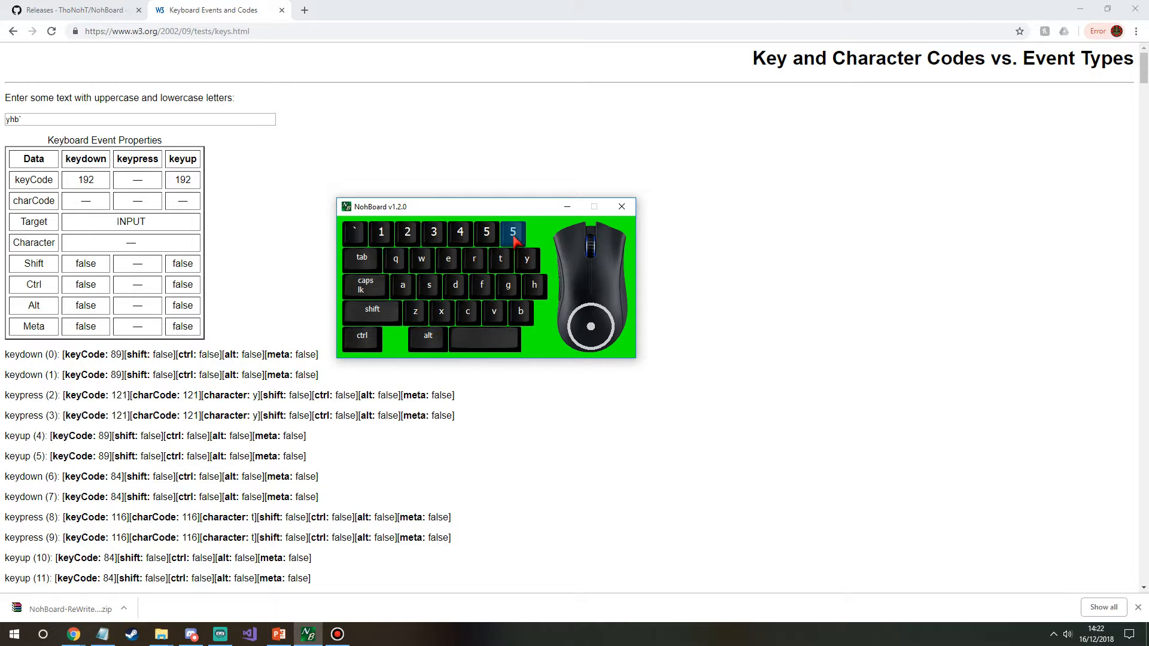
# Step: Look up the key code for = on the browser's keyboard events page
pyautogui.rightClick(514, 238)
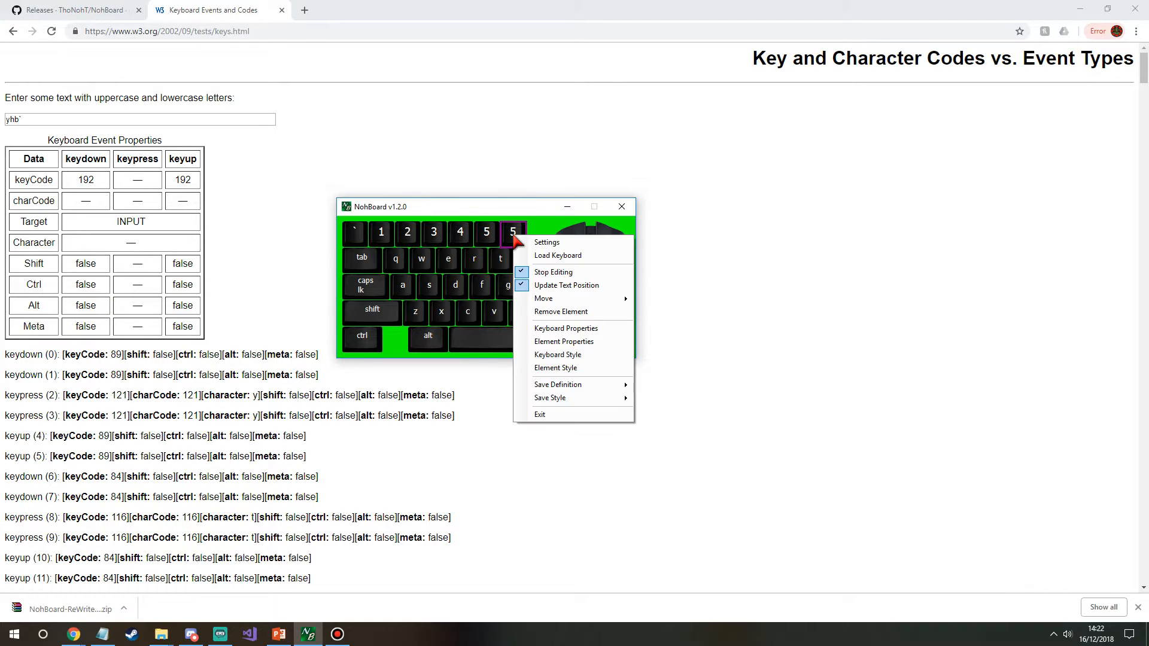
pyautogui.click(83, 118)
pyautogui.write('=')
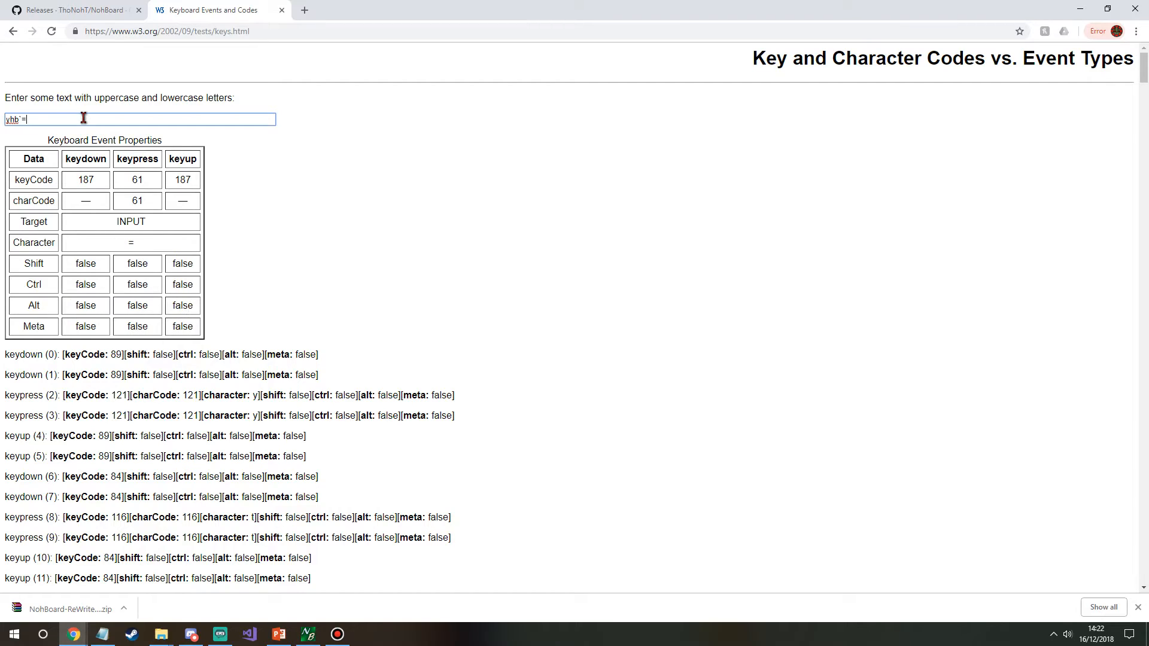
# Step: Back in NohBoard, set the duplicated 5 key's text to = and its shift text to +, moving the properties dialog aside
pyautogui.click(308, 634)
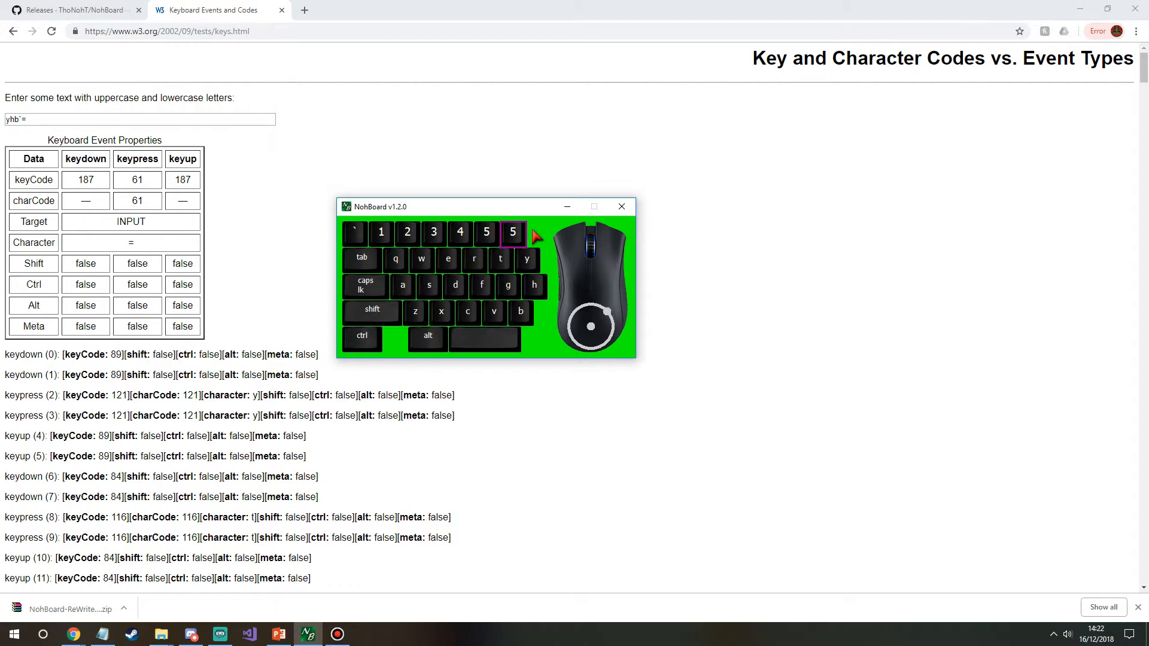
pyautogui.rightClick(515, 237)
pyautogui.click(591, 269)
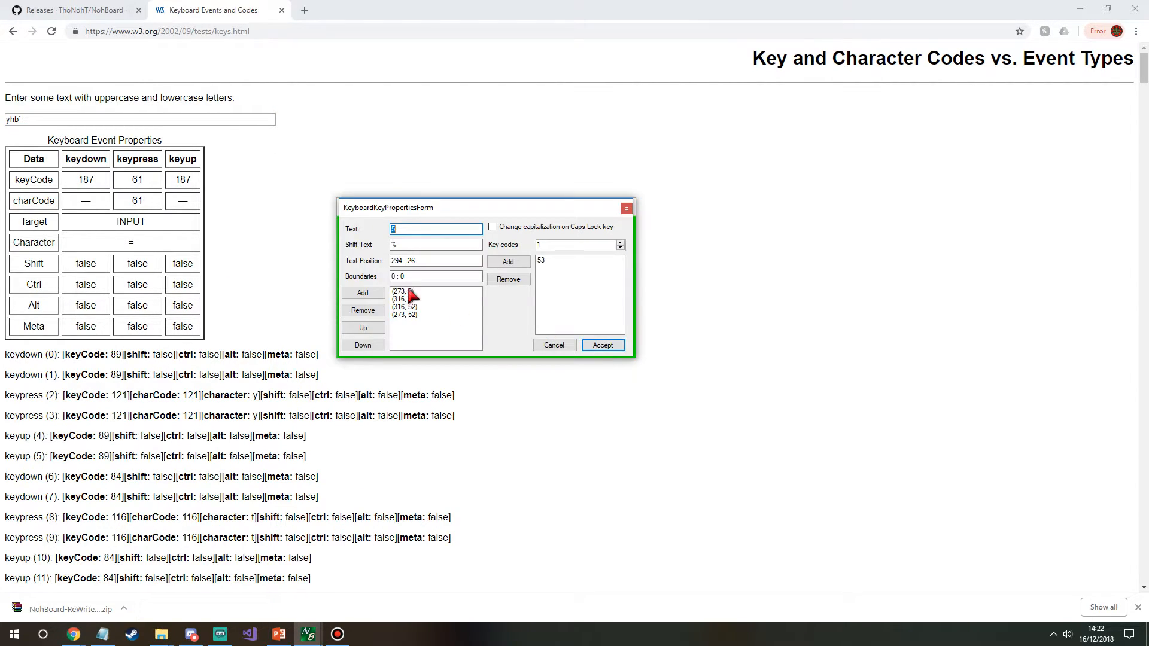
pyautogui.press('Tab')
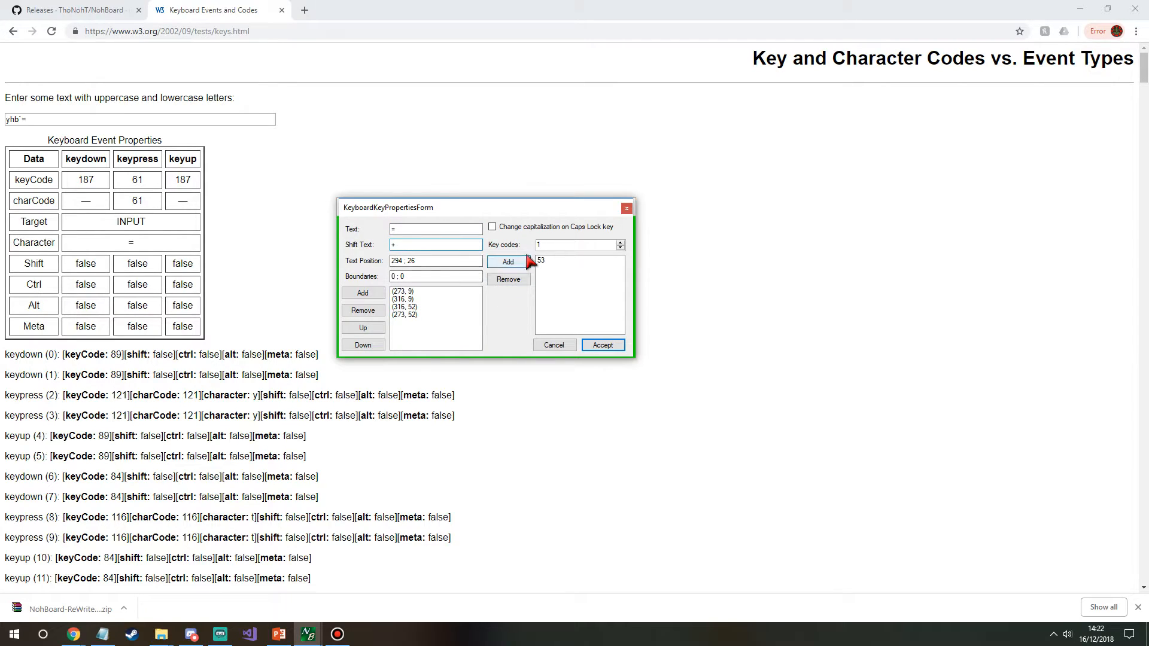
pyautogui.moveTo(435, 204); pyautogui.dragTo(785, 188)
# Step: Replace the = key's existing key code with 187, accept the properties, and test the key
pyautogui.click(902, 243)
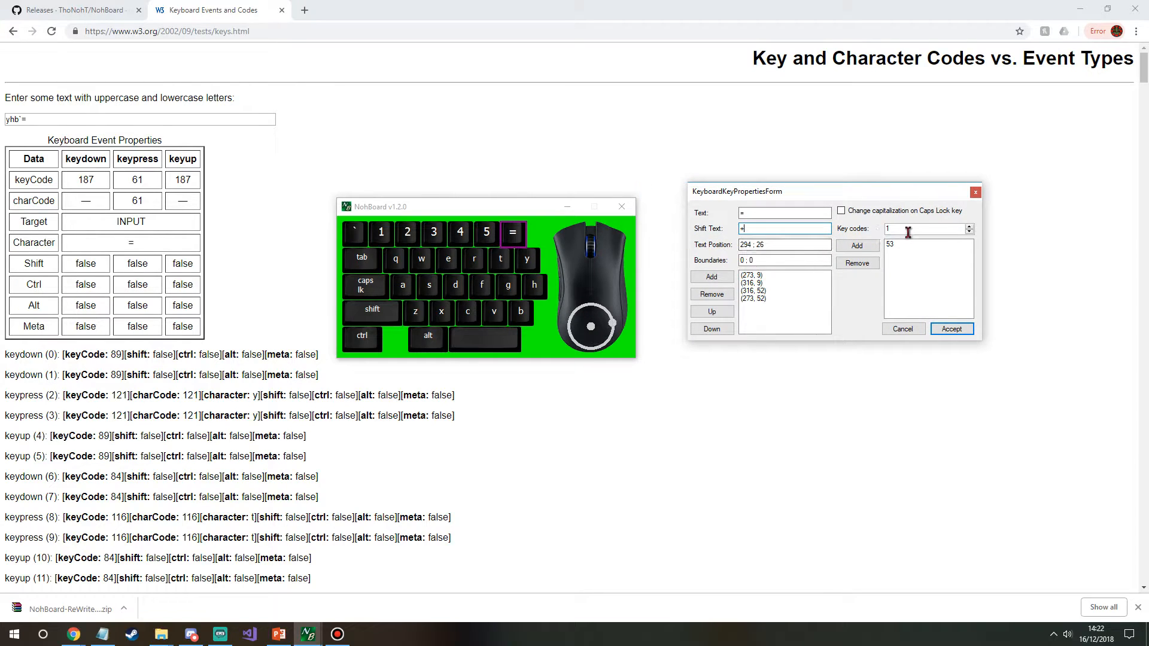
pyautogui.click(859, 270)
pyautogui.moveTo(911, 225); pyautogui.dragTo(851, 235)
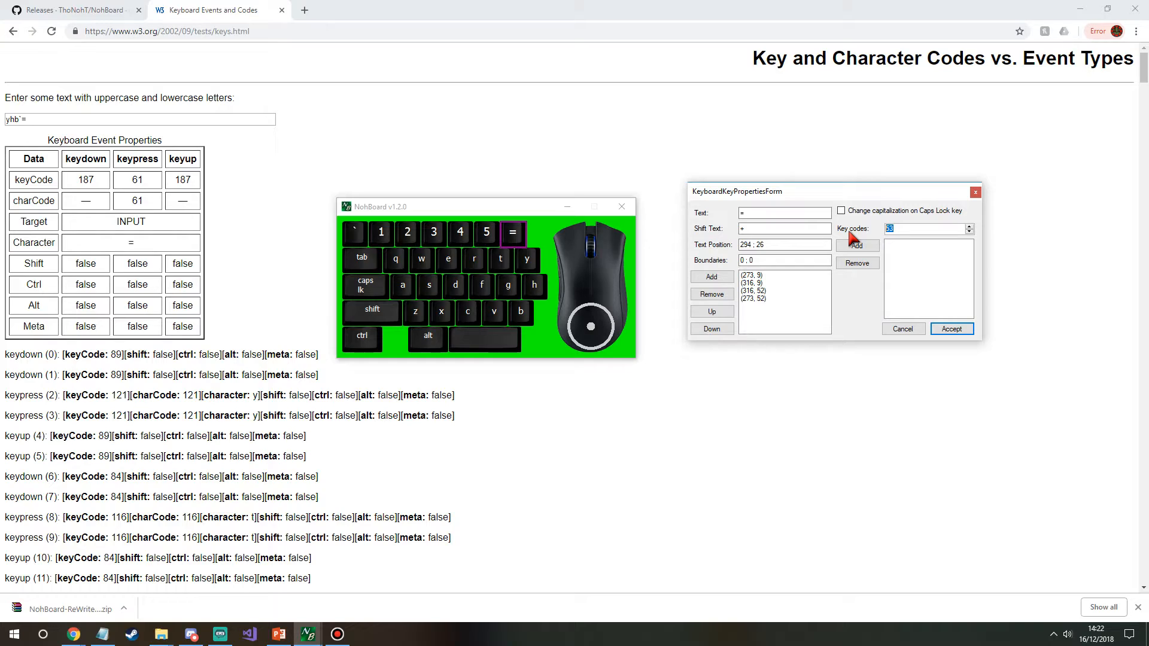
pyautogui.write('187')
pyautogui.click(857, 246)
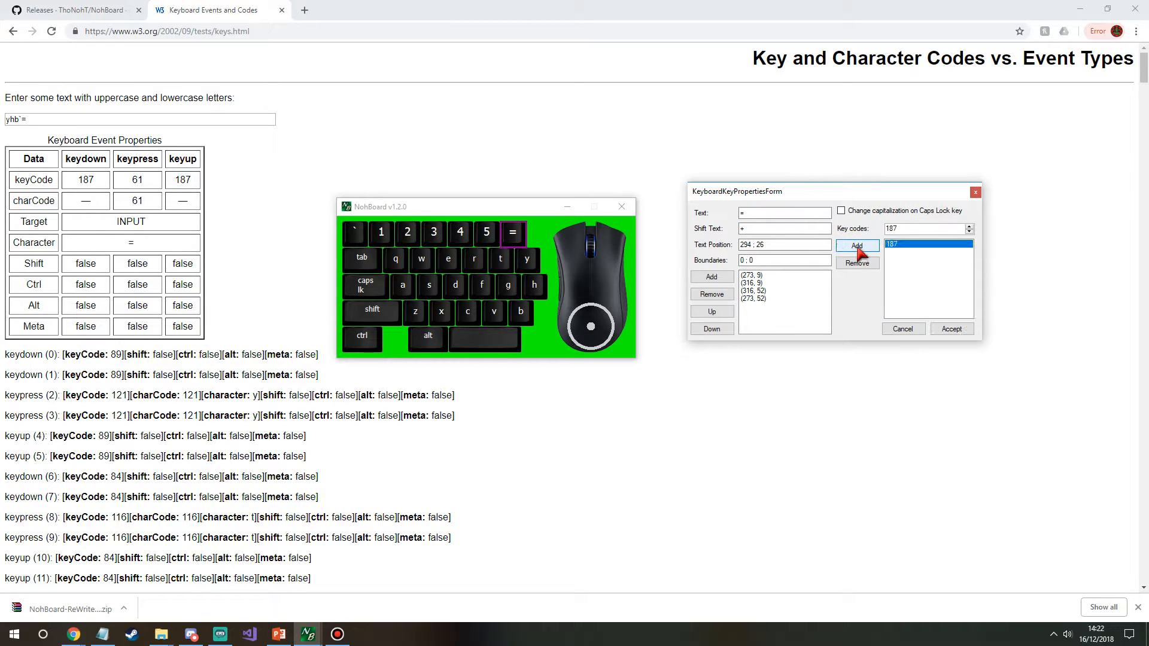
pyautogui.click(955, 331)
pyautogui.press('=')
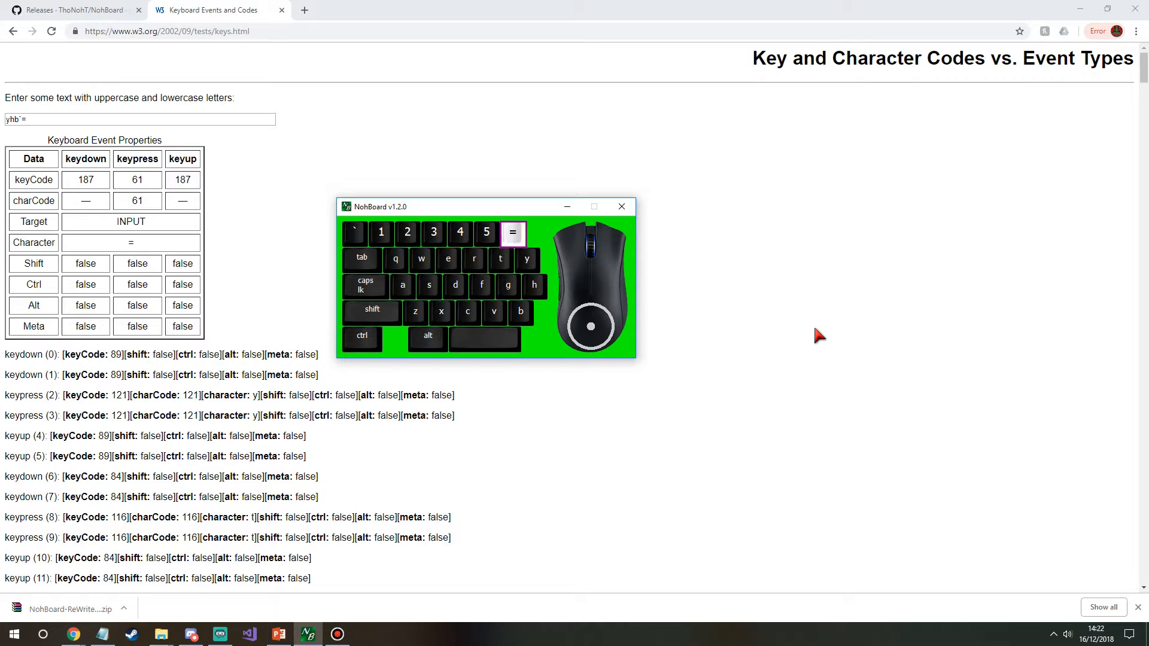
# Step: Move the NohBoard window closer to the page's event table and test the =, alt and ctrl keys
pyautogui.moveTo(505, 207); pyautogui.dragTo(456, 167)
pyautogui.press('=')
pyautogui.press('alt')
pyautogui.press('ctrl')
pyautogui.press('alt')
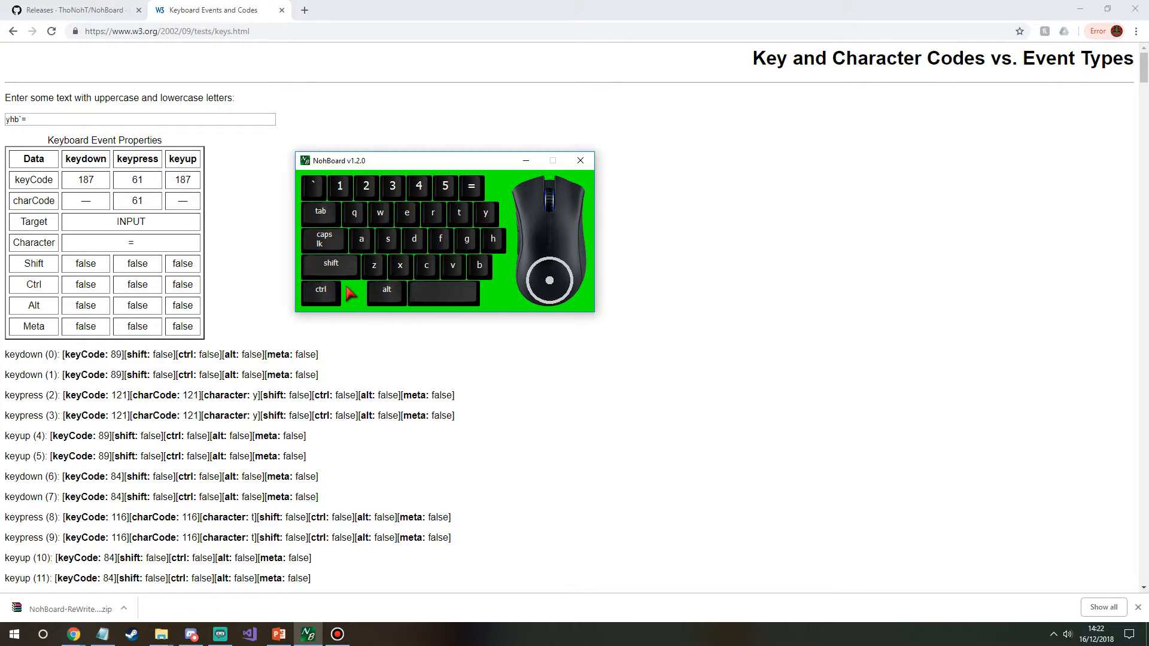
# Step: Nudge the alt key left until it sits directly beside the ctrl key, and deselect it
pyautogui.click(387, 295)
pyautogui.press('Left')
pyautogui.press('Left')
pyautogui.press('Left')
pyautogui.press('Left')
pyautogui.press('Left')
pyautogui.press('Left')
pyautogui.press('Left')
pyautogui.press('Left')
pyautogui.press('Left')
pyautogui.press('Left')
pyautogui.press('Left')
pyautogui.press('Left')
pyautogui.press('Left')
pyautogui.press('Left')
pyautogui.press('Left')
pyautogui.press('Left')
pyautogui.press('Left')
pyautogui.press('Left')
pyautogui.press('Left')
pyautogui.press('Left')
pyautogui.press('Left')
pyautogui.press('Left')
pyautogui.press('Left')
pyautogui.press('Left')
pyautogui.press('Left')
pyautogui.press('Left')
pyautogui.press('Left')
pyautogui.press('Left')
pyautogui.press('Left')
pyautogui.press('Left')
pyautogui.press('Left')
pyautogui.press('Left')
pyautogui.press('Left')
pyautogui.press('Left')
pyautogui.press('Left')
pyautogui.press('Left')
pyautogui.press('Left')
pyautogui.press('Left')
pyautogui.click(395, 301)
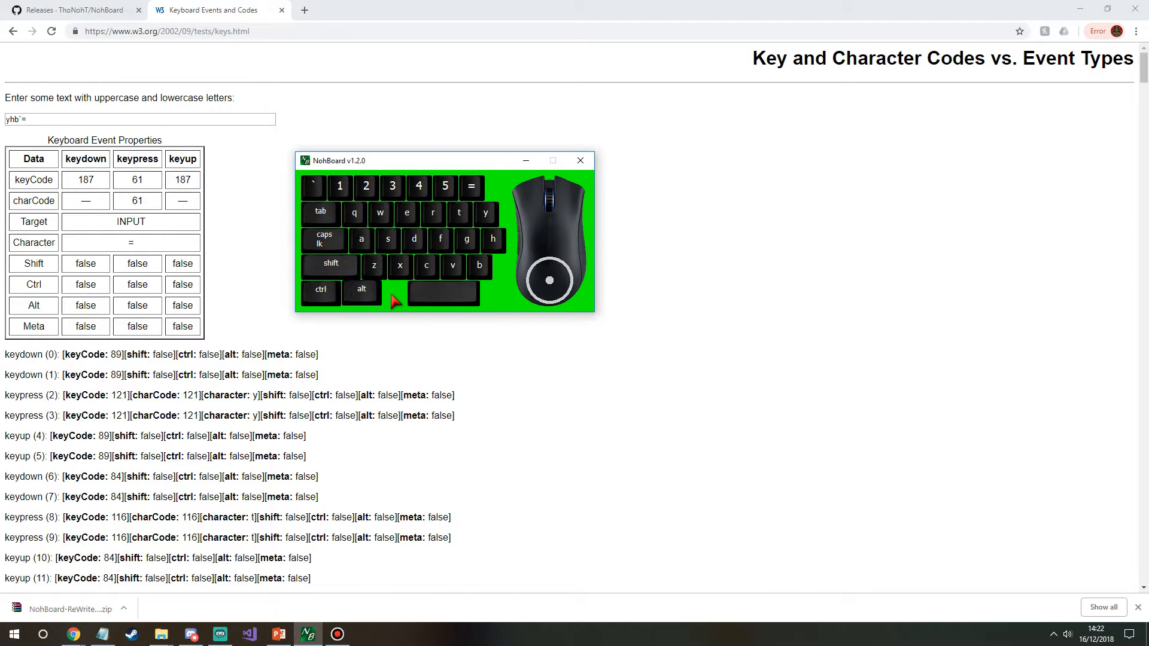
pyautogui.click(437, 299)
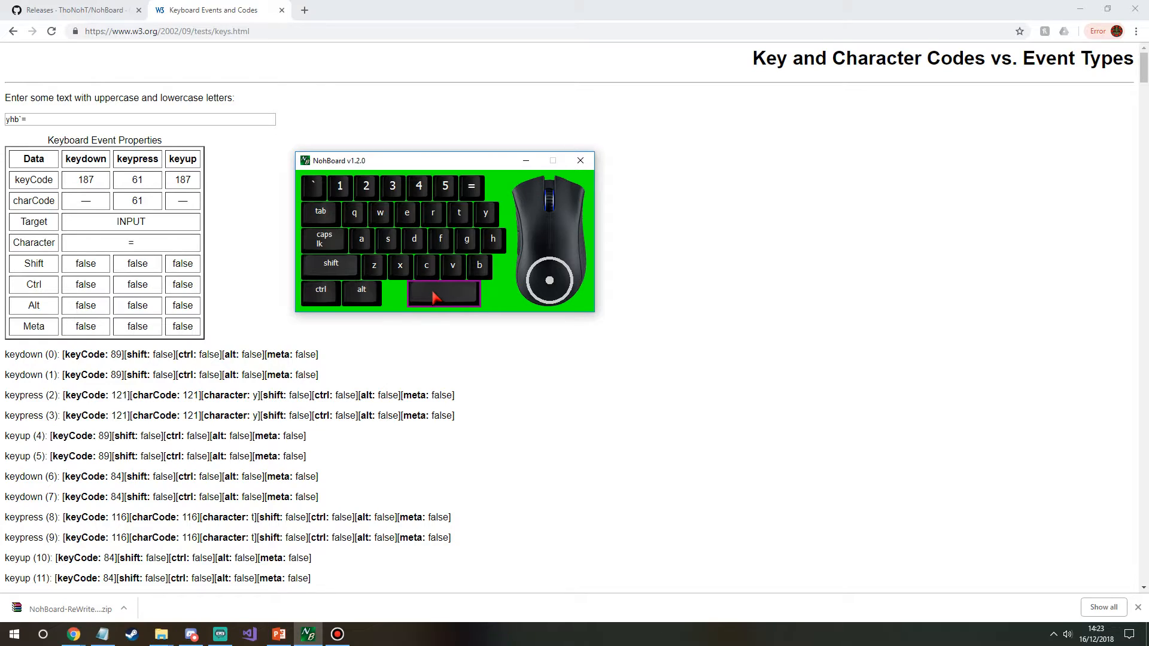
pyautogui.click(393, 292)
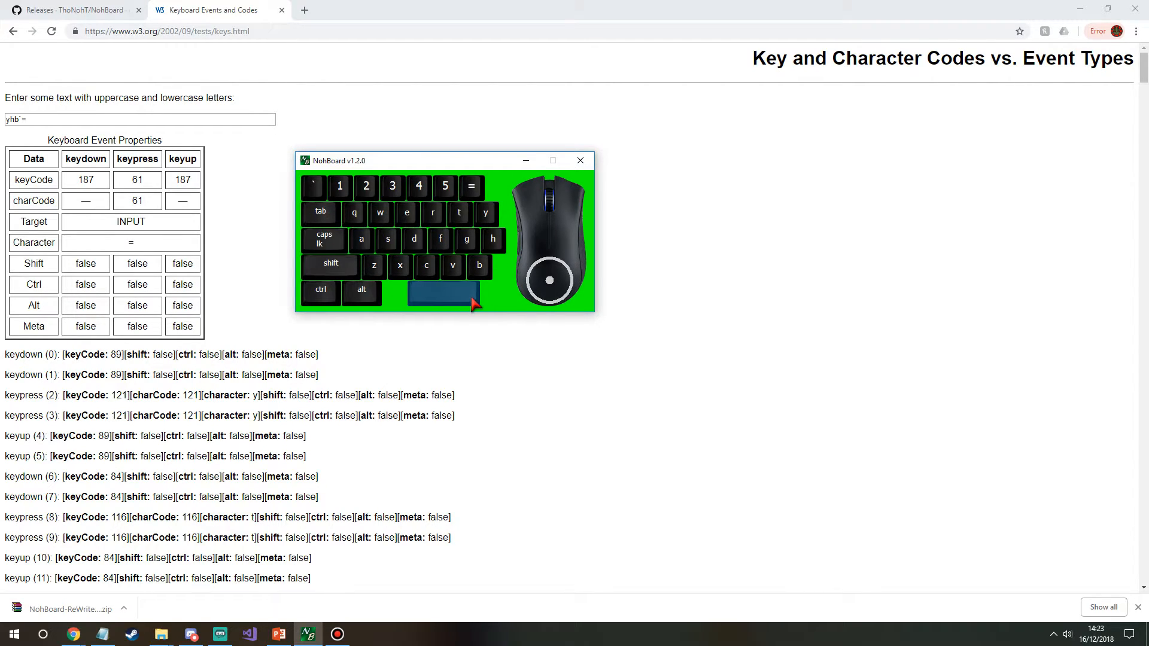
pyautogui.moveTo(481, 301); pyautogui.dragTo(503, 294)
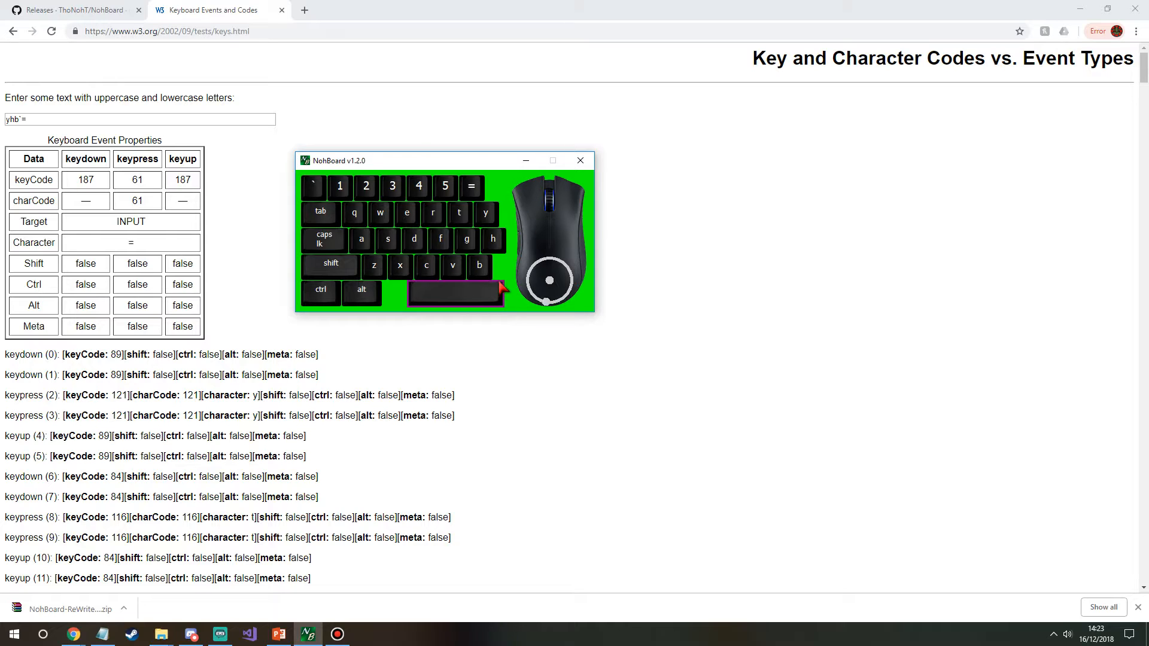
pyautogui.click(396, 298)
pyautogui.hotkey('ctrl', 'z')
pyautogui.press('ctrl')
pyautogui.hotkey('ctrl', 'z')
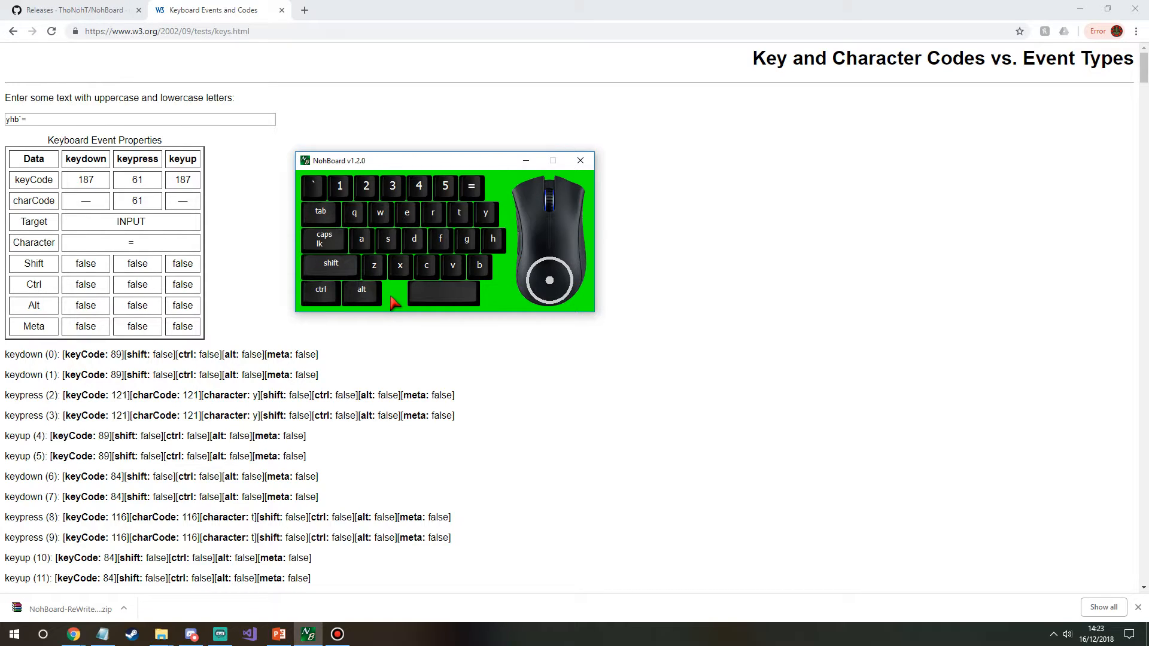
# Step: Move the space bar right until its right edge lines up beneath the h key's right edge
pyautogui.click(449, 295)
pyautogui.press('Right')
pyautogui.press('Right')
pyautogui.press('Right')
pyautogui.press('Right')
pyautogui.press('Right')
pyautogui.press('Right')
pyautogui.press('Right')
pyautogui.press('Right')
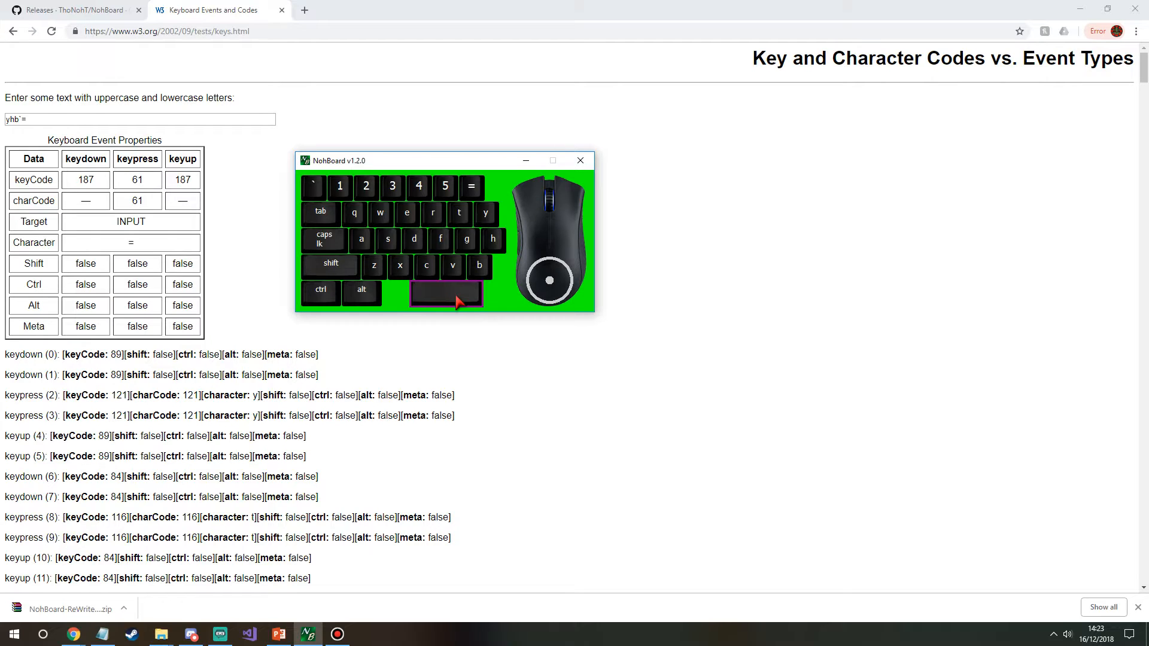
pyautogui.press('Right')
pyautogui.press('Right')
pyautogui.press('Right')
pyautogui.press('Right')
pyautogui.press('Right')
pyautogui.press('Right')
pyautogui.press('Right')
pyautogui.press('Right')
pyautogui.press('Right')
pyautogui.press('Right')
pyautogui.press('Right')
pyautogui.press('Right')
pyautogui.press('Right')
pyautogui.press('Right')
pyautogui.press('Right')
pyautogui.press('Right')
pyautogui.press('Right')
pyautogui.press('Right')
pyautogui.press('Right')
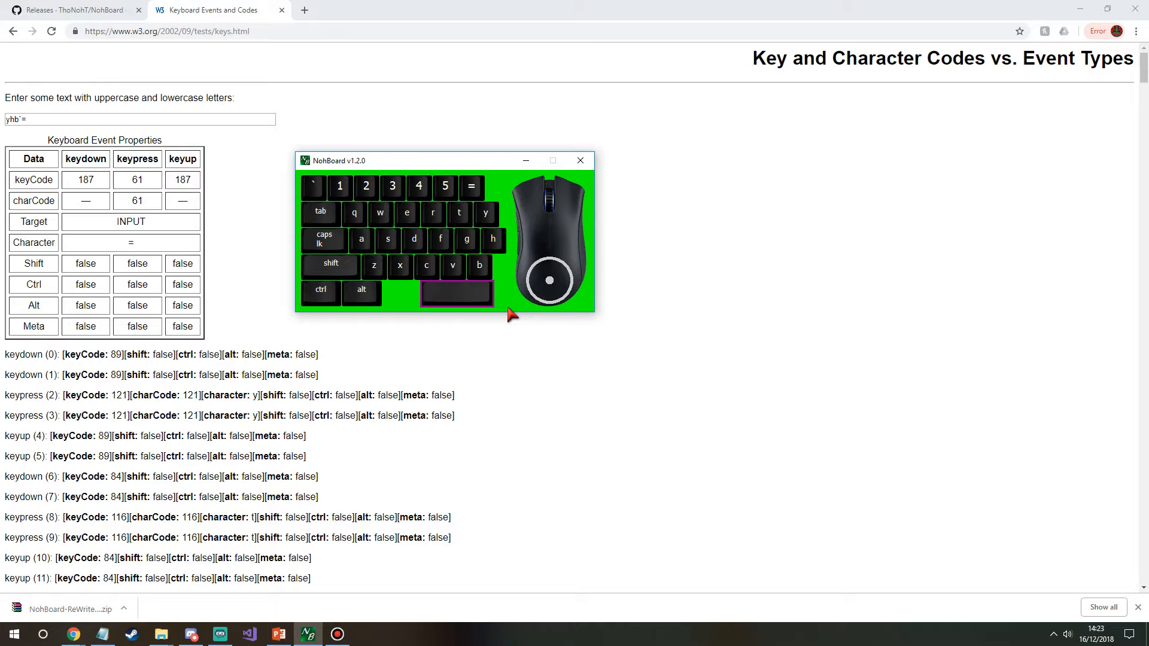
pyautogui.press('Right')
pyautogui.press('Right')
pyautogui.press('Right')
pyautogui.press('Right')
pyautogui.press('Right')
pyautogui.press('Right')
pyautogui.press('Right')
pyautogui.press('Right')
pyautogui.press('Right')
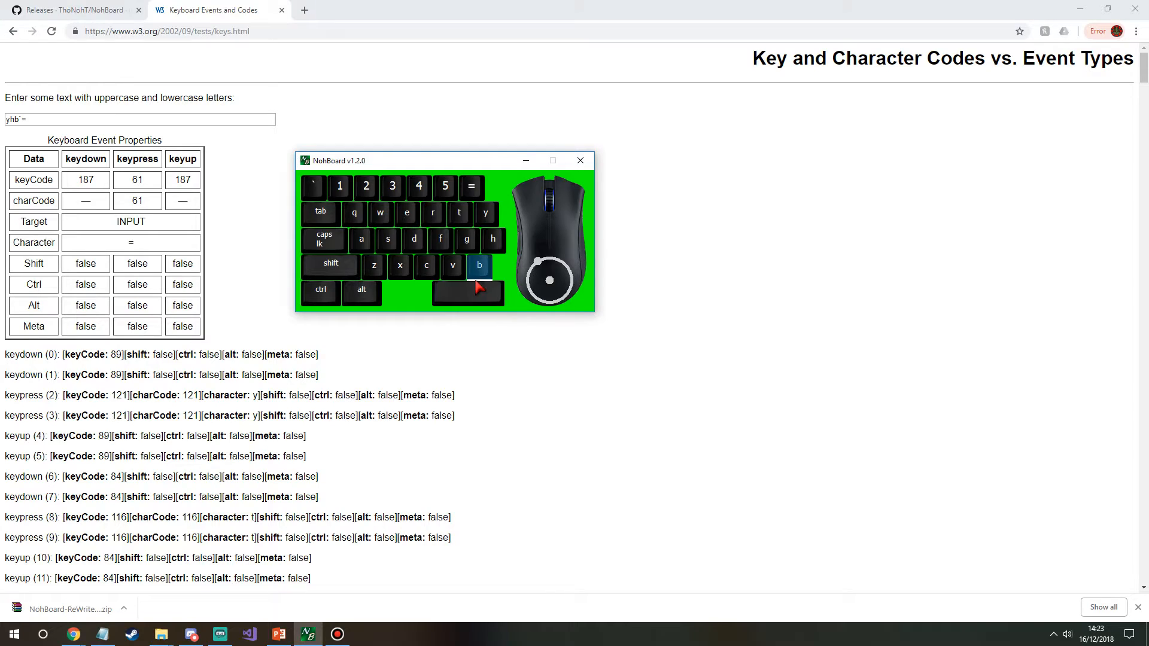
pyautogui.moveTo(469, 291); pyautogui.dragTo(471, 292)
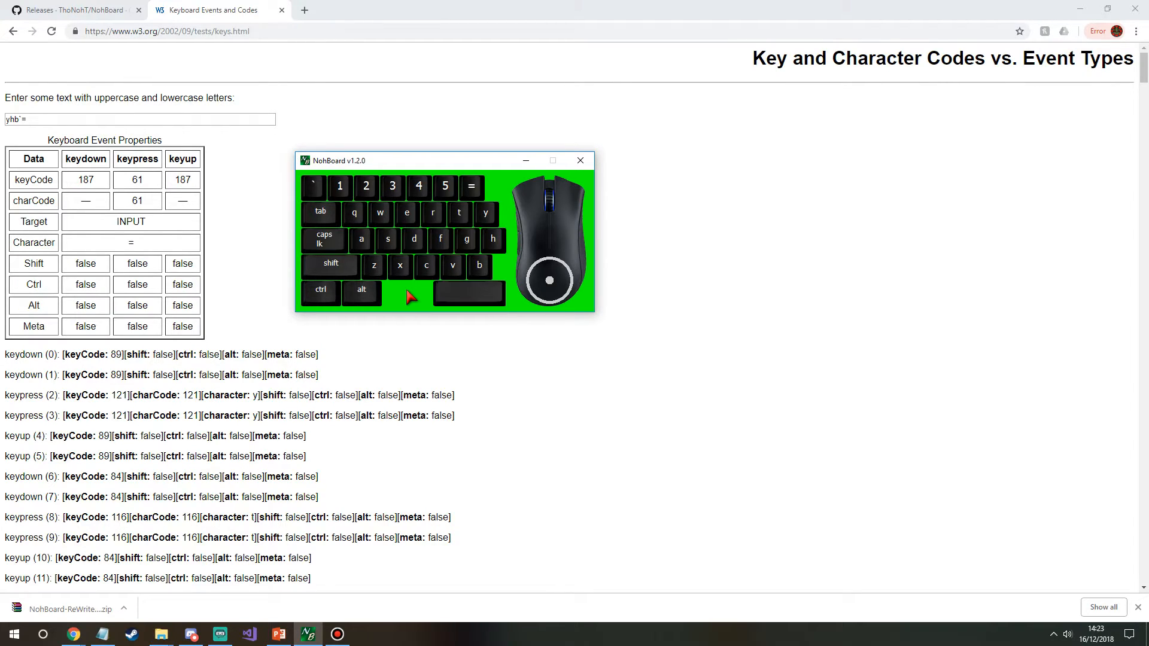
pyautogui.moveTo(483, 301); pyautogui.dragTo(485, 301)
# Step: Stretch the space bar's left edge until it meets the alt key, and deselect the space bar
pyautogui.moveTo(434, 296); pyautogui.dragTo(383, 293)
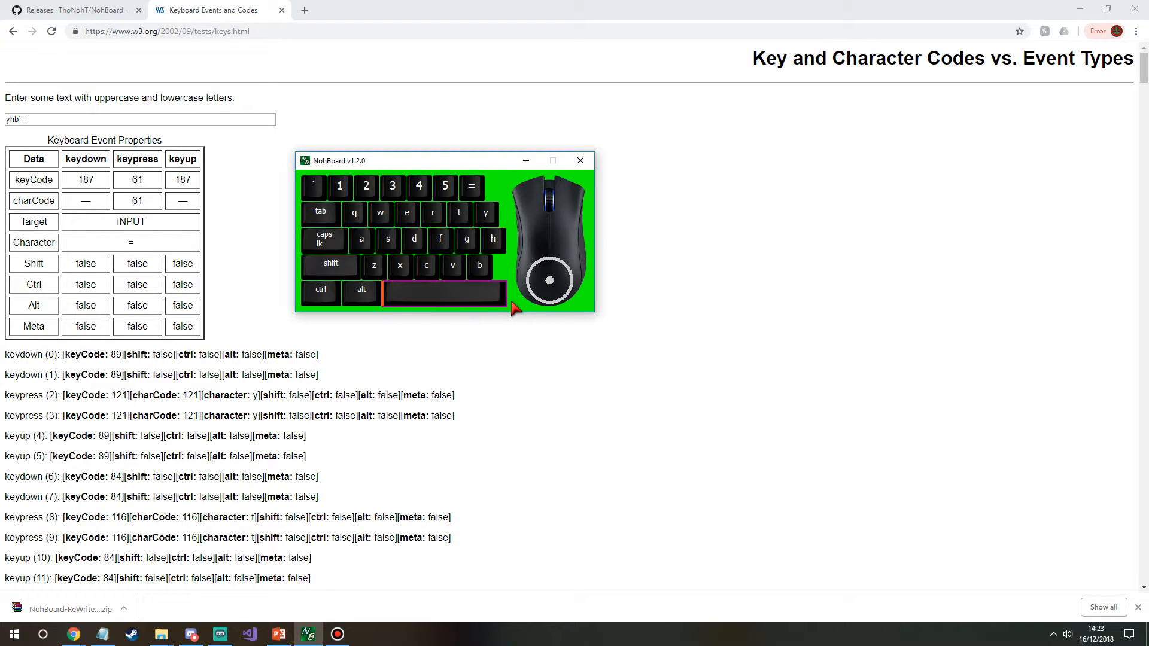
pyautogui.click(486, 294)
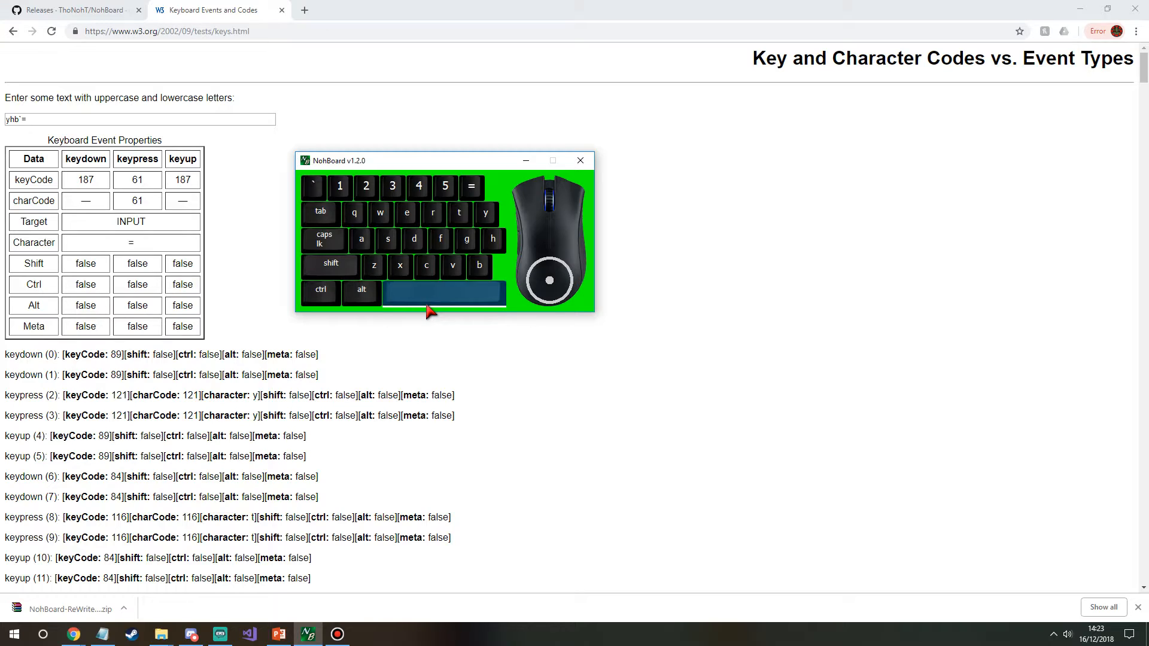
pyautogui.click(427, 305)
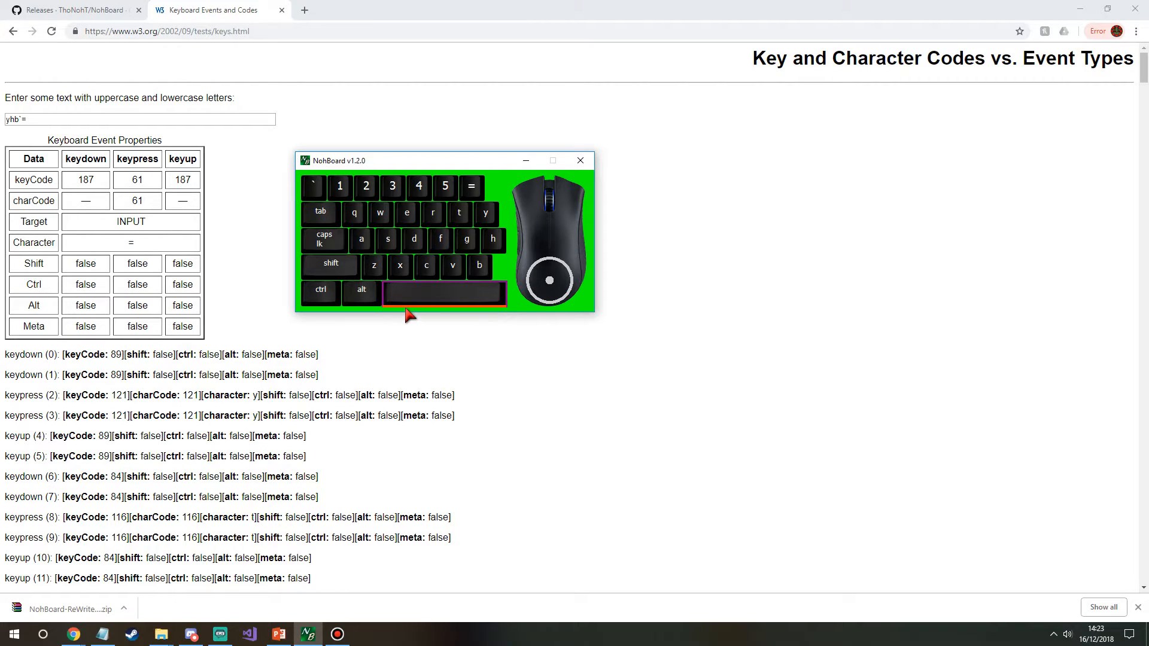
pyautogui.click(378, 311)
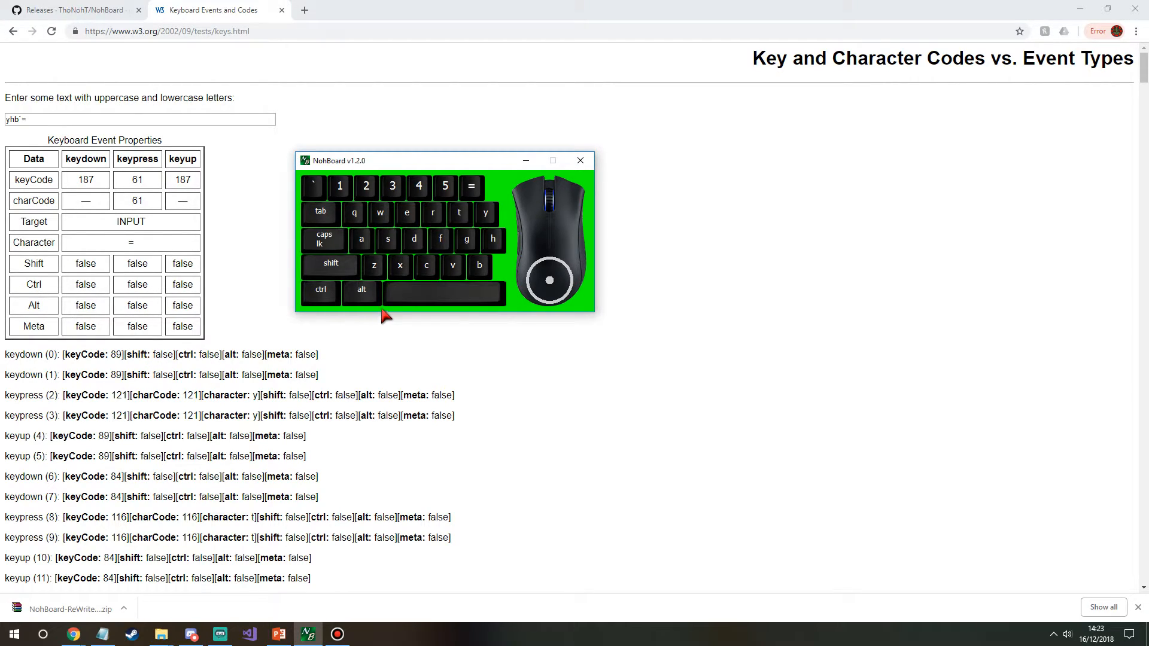
pyautogui.click(420, 284)
pyautogui.click(354, 310)
# Step: Test the space bar in the layout, and reposition the NohBoard window beside the page's event table
pyautogui.press('space')
pyautogui.press('space')
pyautogui.click(376, 311)
pyautogui.moveTo(455, 166); pyautogui.dragTo(619, 159)
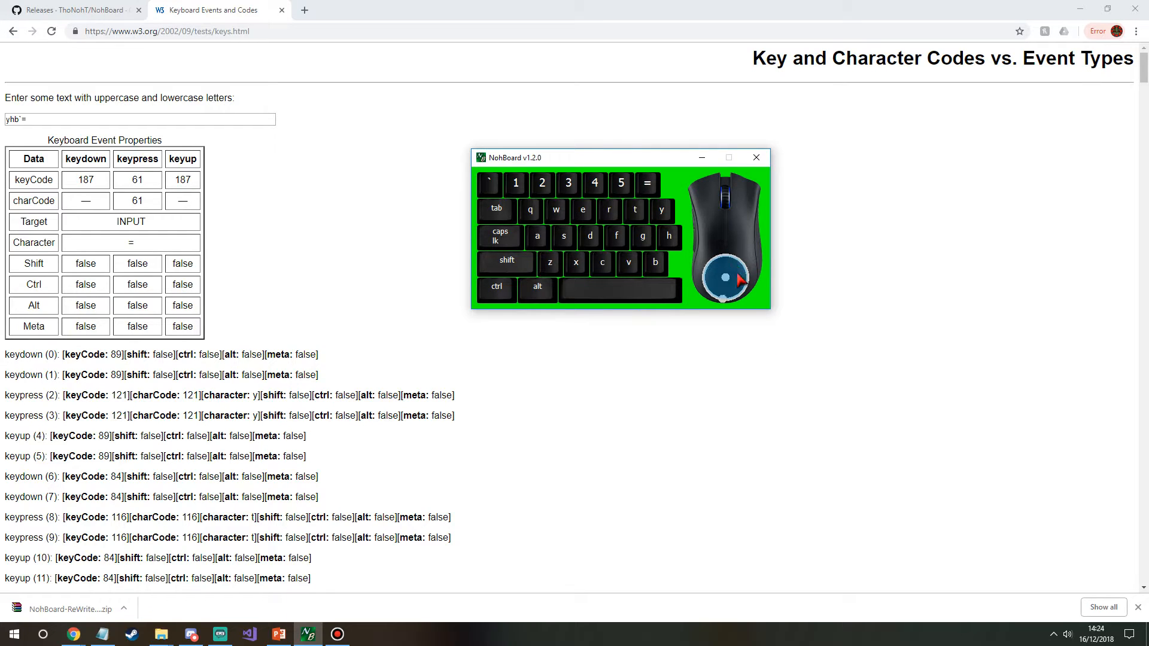
pyautogui.moveTo(534, 160); pyautogui.dragTo(328, 163)
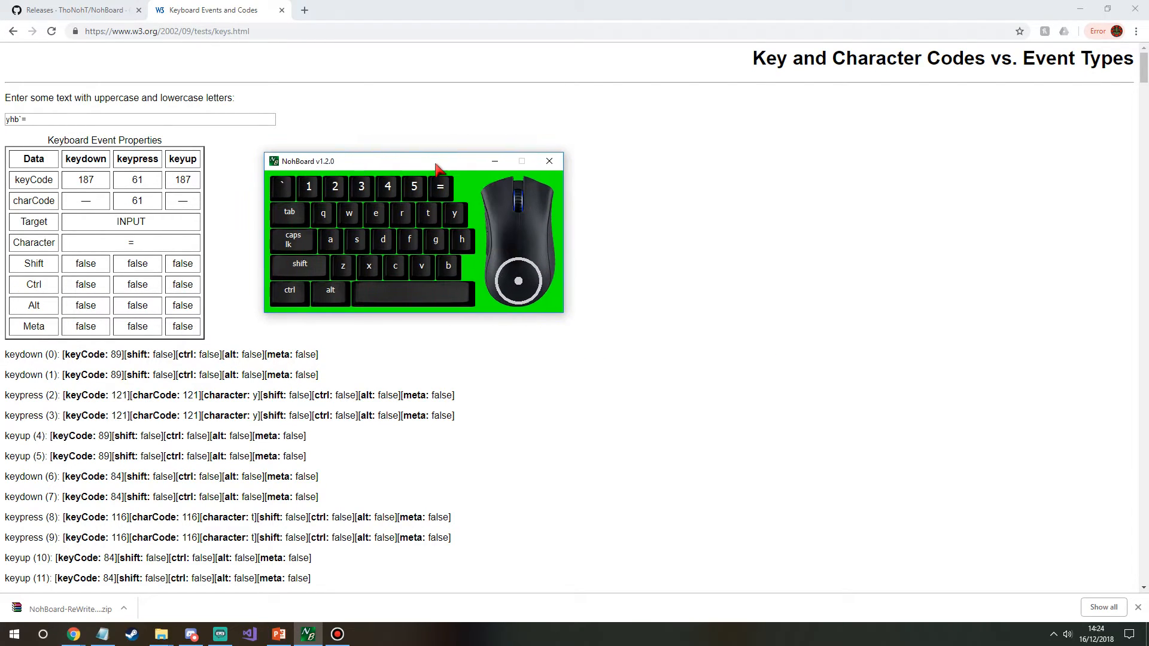
# Step: Stop editing the keyboard layout and test the left mouse button
pyautogui.rightClick(467, 192)
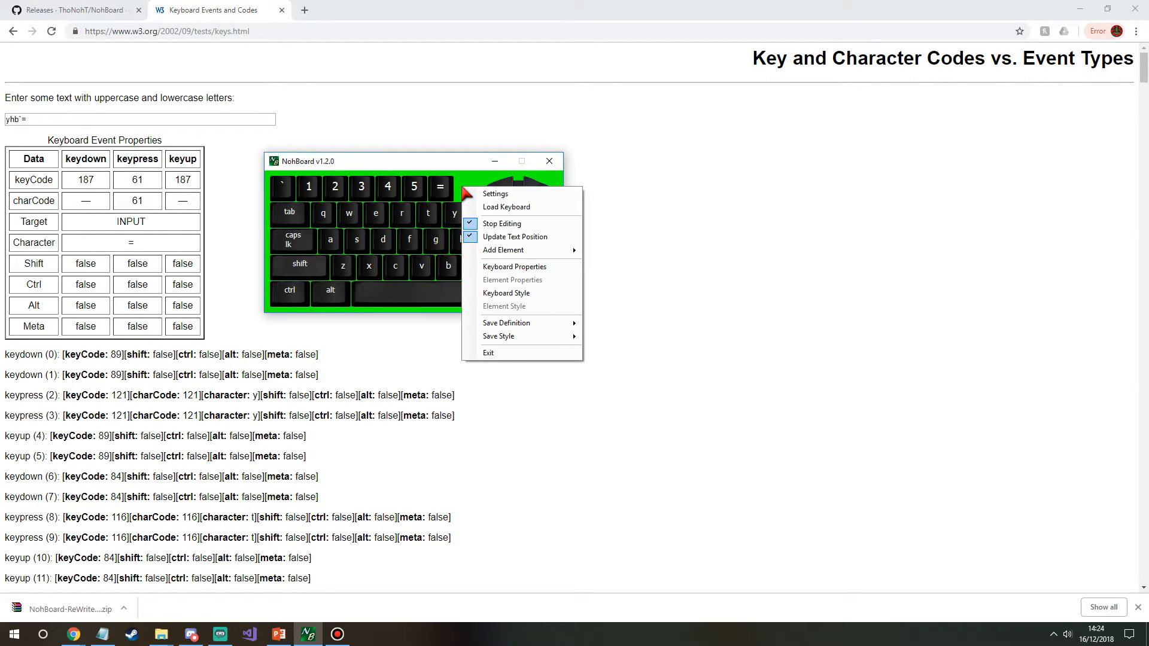
pyautogui.click(500, 223)
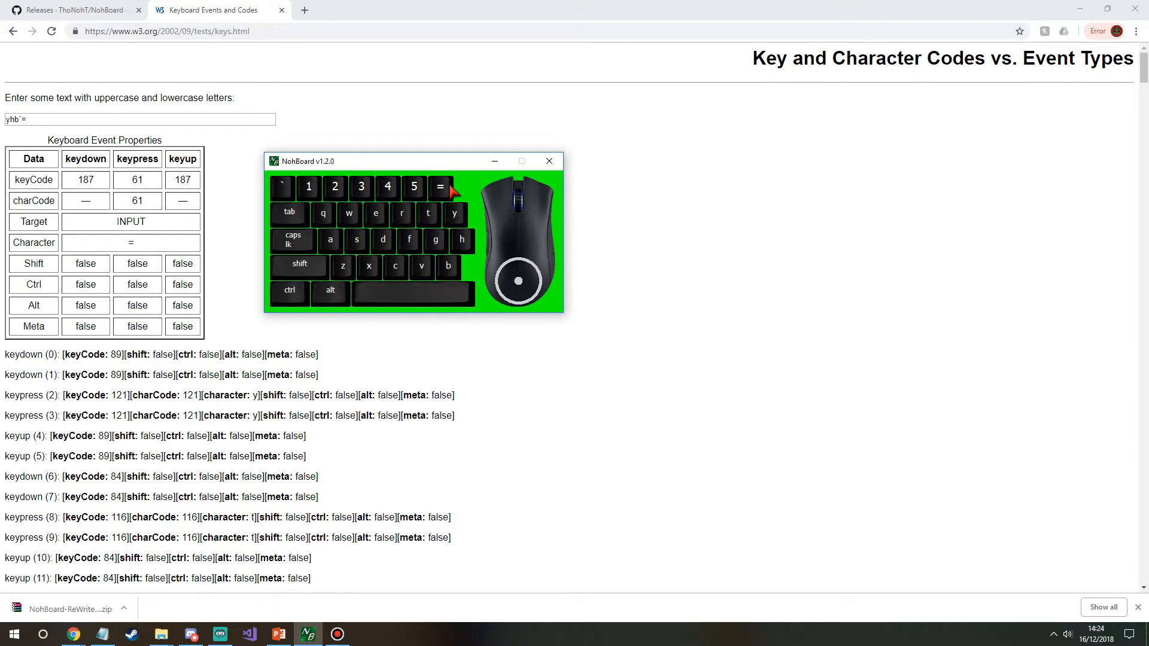
pyautogui.click(566, 217)
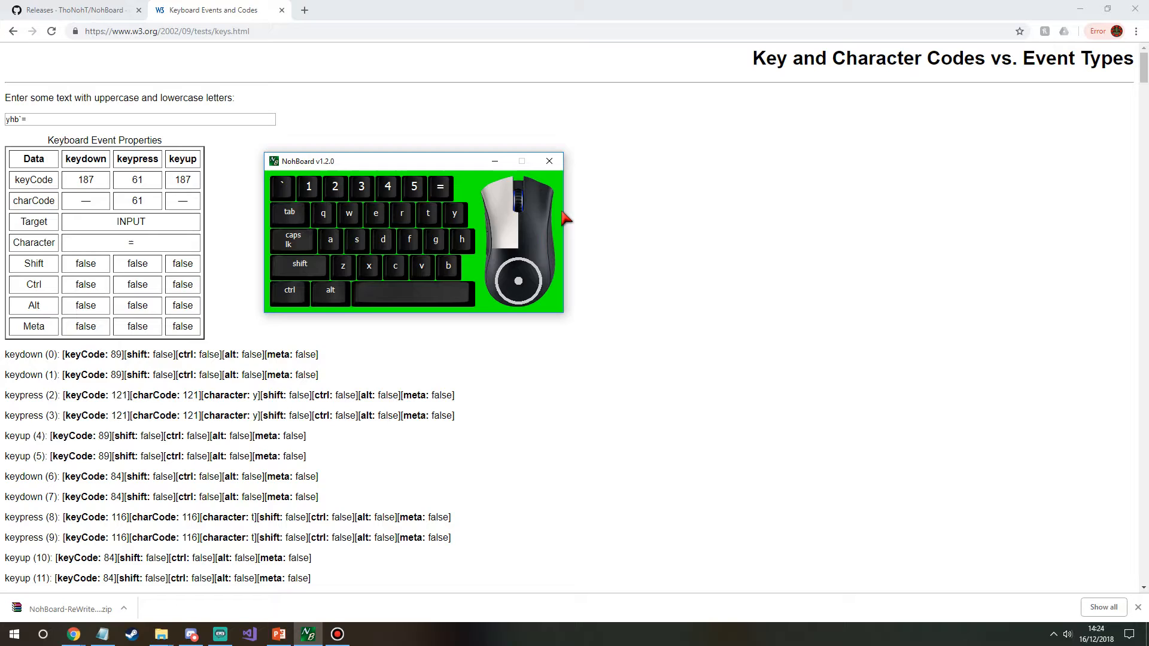
# Step: Save the keyboard definition as a new one with category custom and name fps
pyautogui.rightClick(464, 192)
pyautogui.moveTo(505, 241)
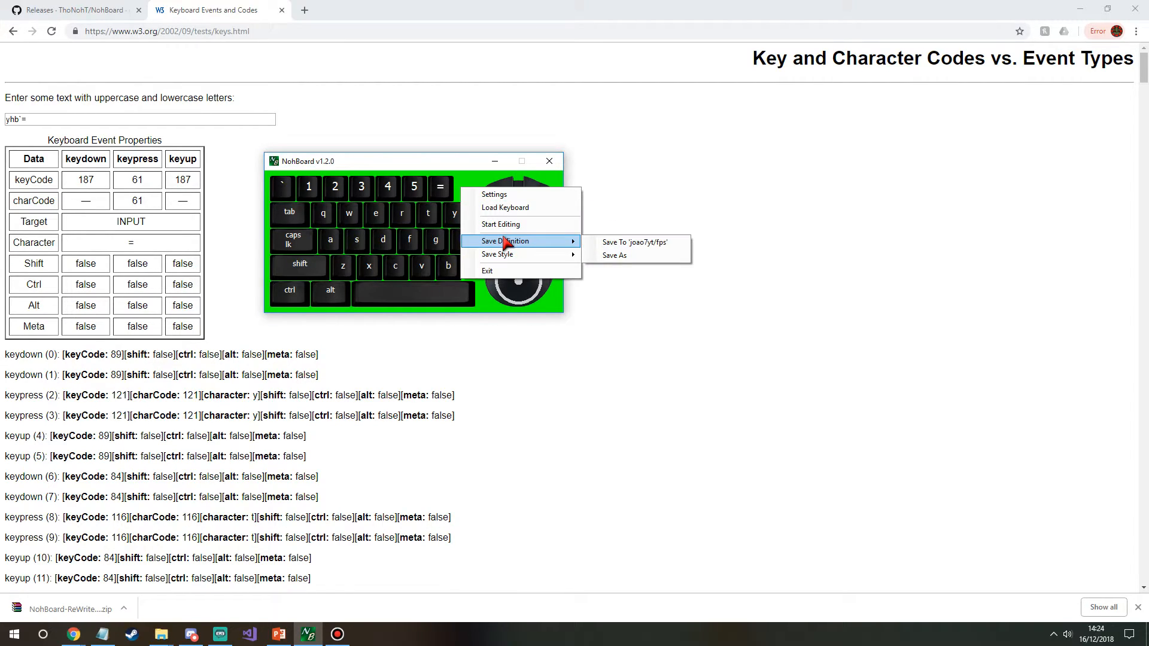
pyautogui.click(621, 255)
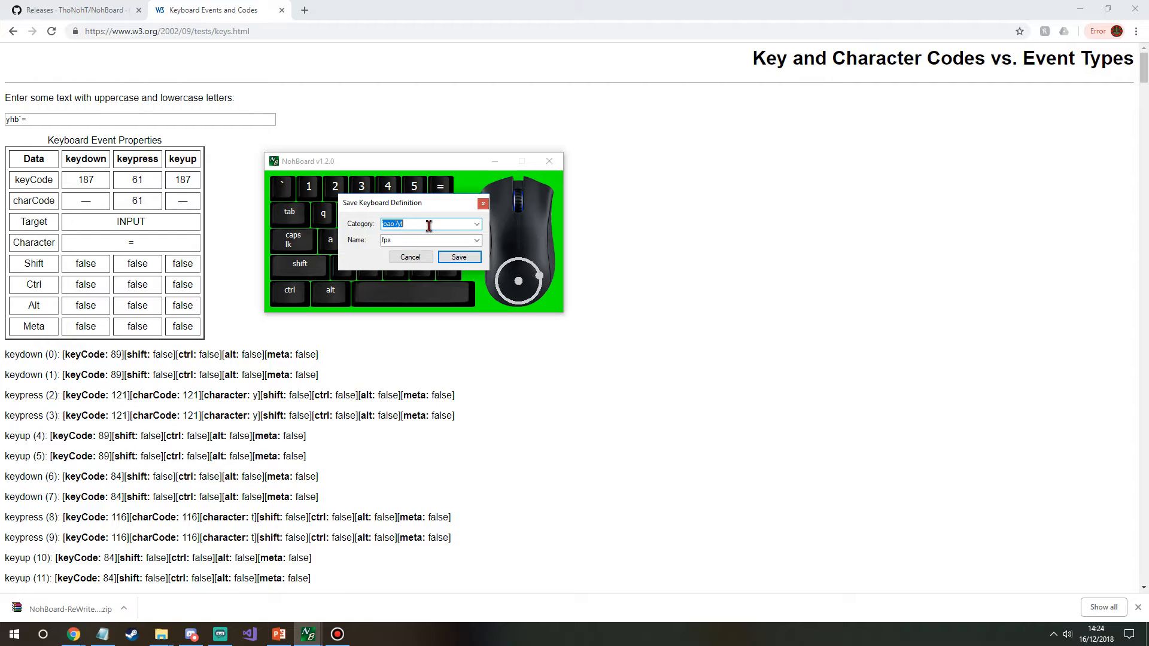
pyautogui.moveTo(428, 226); pyautogui.dragTo(344, 224)
pyautogui.moveTo(417, 225); pyautogui.dragTo(371, 225)
pyautogui.moveTo(475, 241); pyautogui.dragTo(359, 238)
pyautogui.click(398, 240)
pyautogui.click(458, 257)
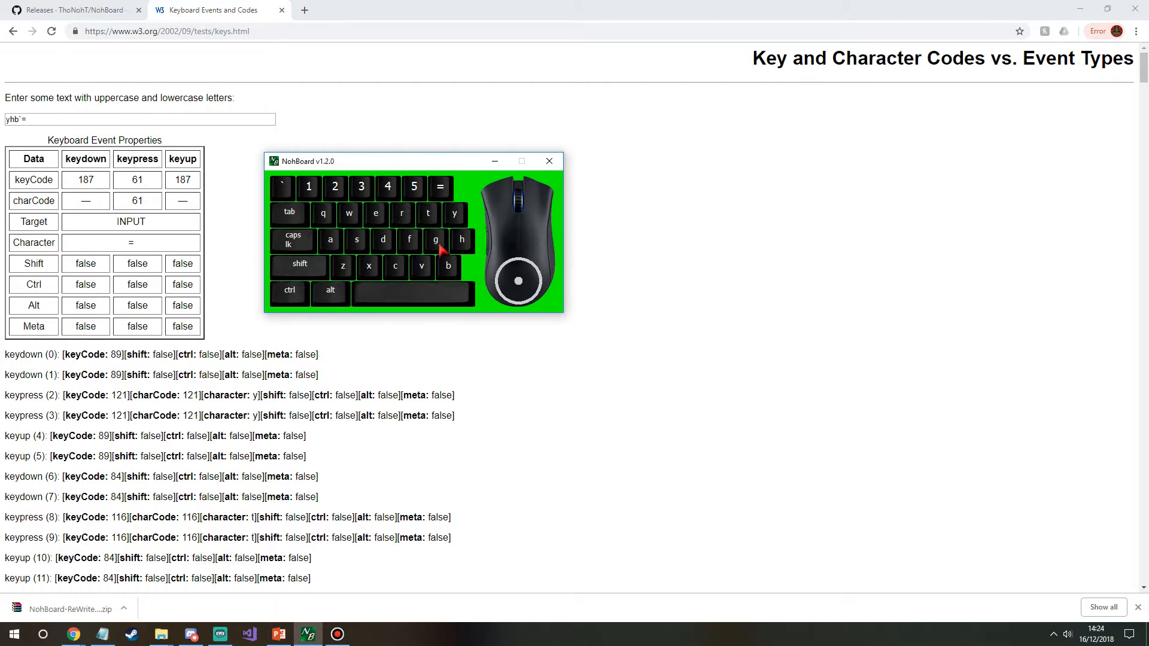
# Step: Save the keyboard style under the new name battleroyale
pyautogui.rightClick(462, 191)
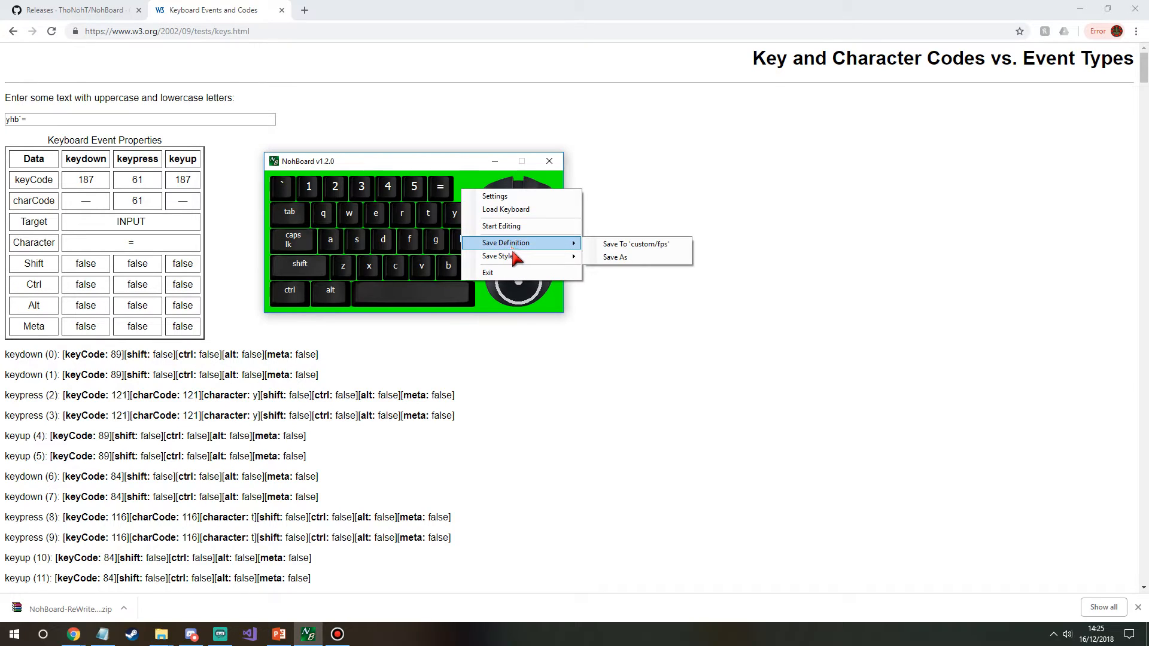
pyautogui.moveTo(513, 255)
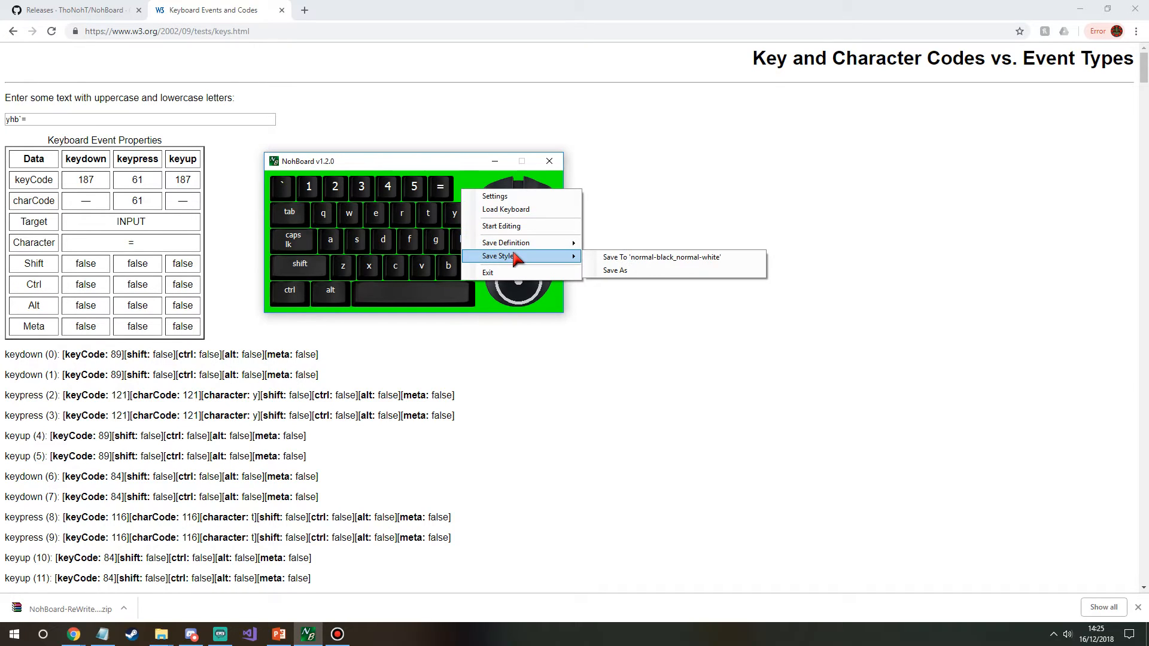
pyautogui.click(609, 272)
pyautogui.moveTo(462, 227); pyautogui.dragTo(376, 225)
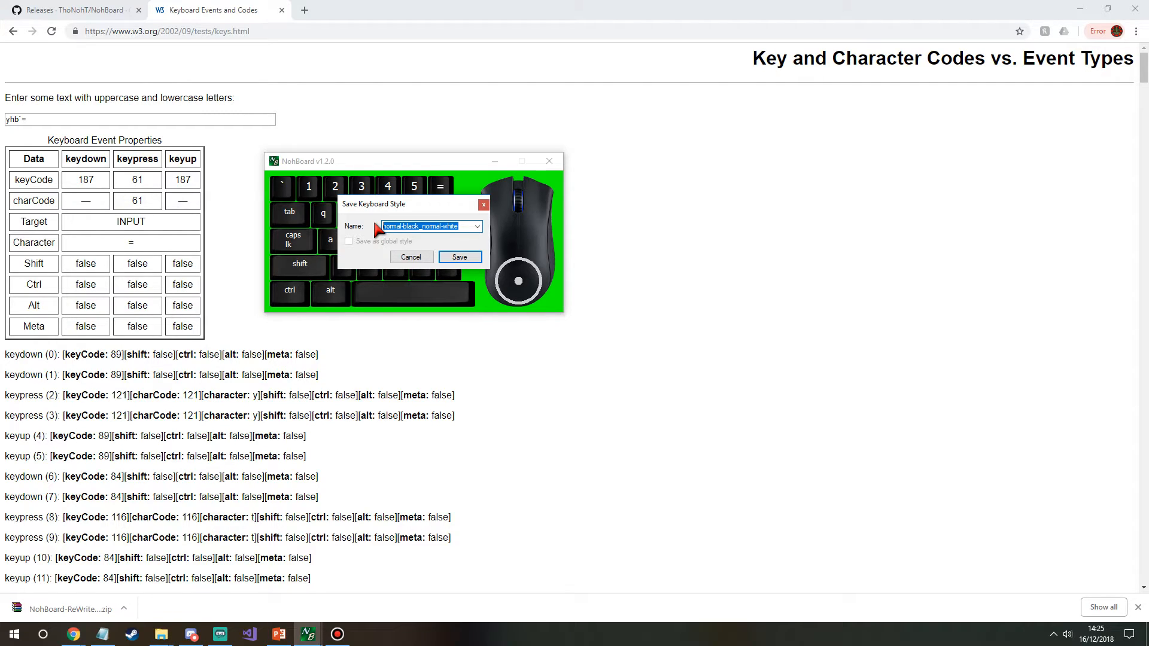
pyautogui.write('baa')
pyautogui.click(467, 257)
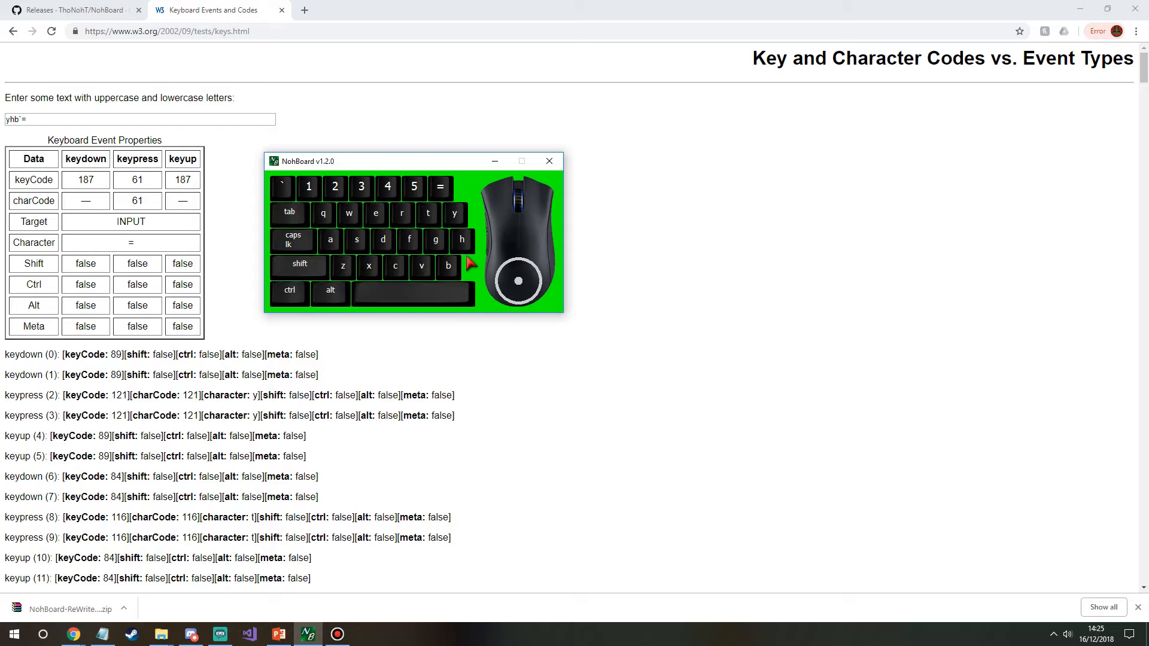
# Step: Open the keyboard loading dialog, try the global: default style, and switch back to battleroyale with the dialog moved off the layout
pyautogui.rightClick(473, 195)
pyautogui.click(488, 204)
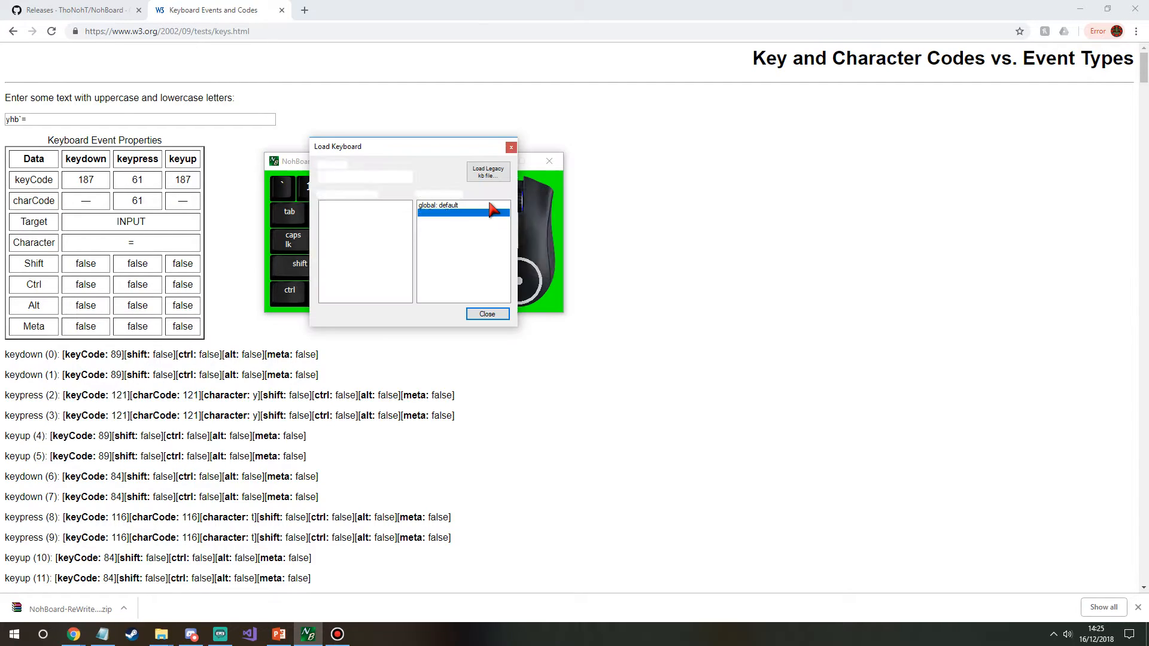
pyautogui.click(455, 206)
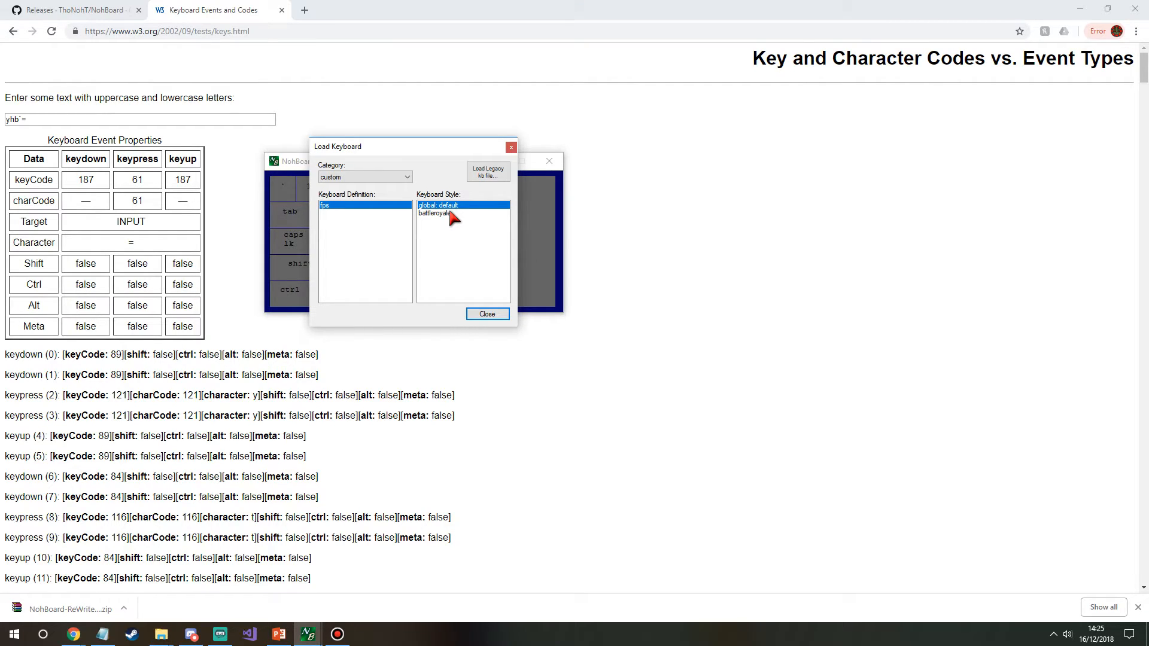
pyautogui.moveTo(390, 146); pyautogui.dragTo(106, 148)
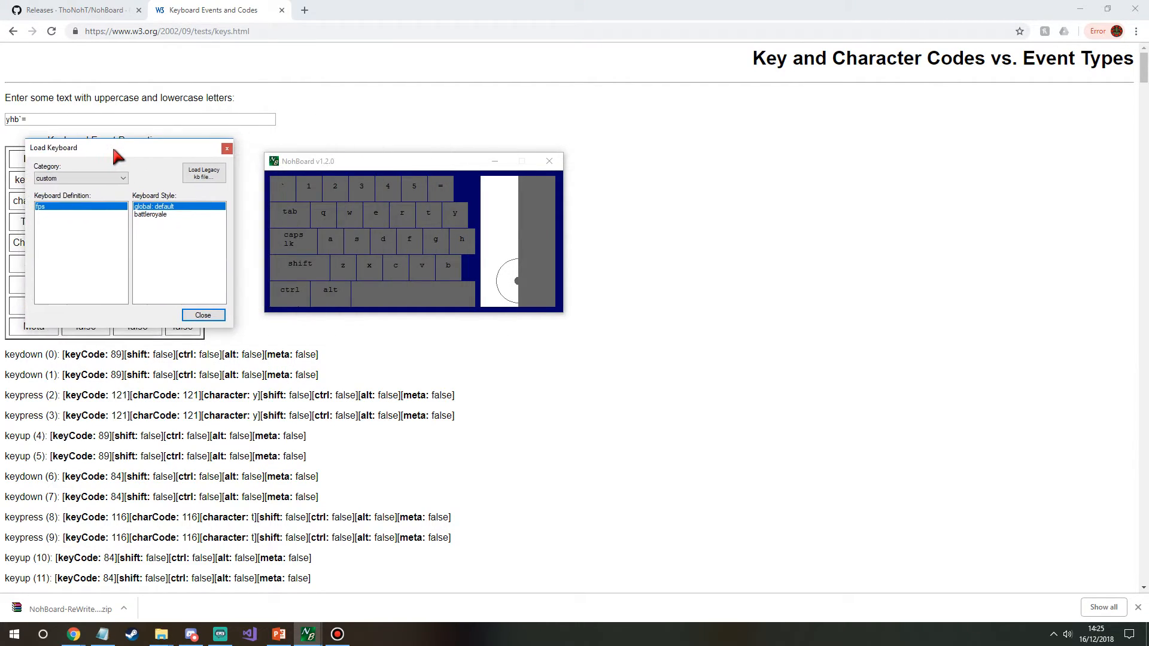
pyautogui.click(160, 215)
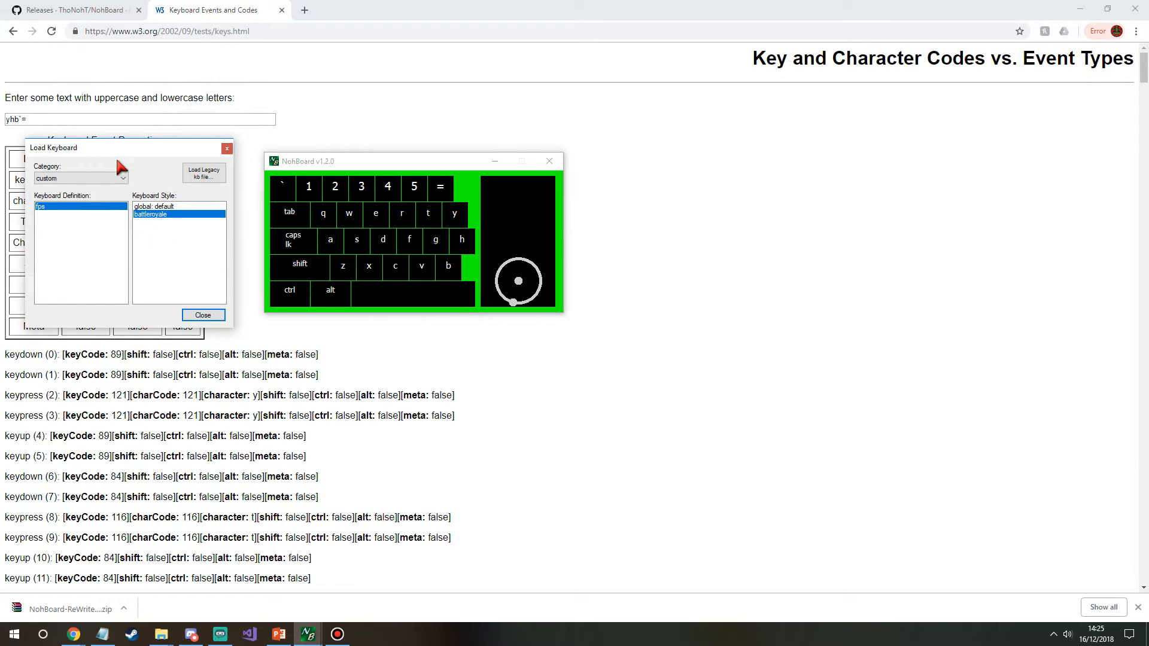
pyautogui.moveTo(142, 150); pyautogui.dragTo(732, 156)
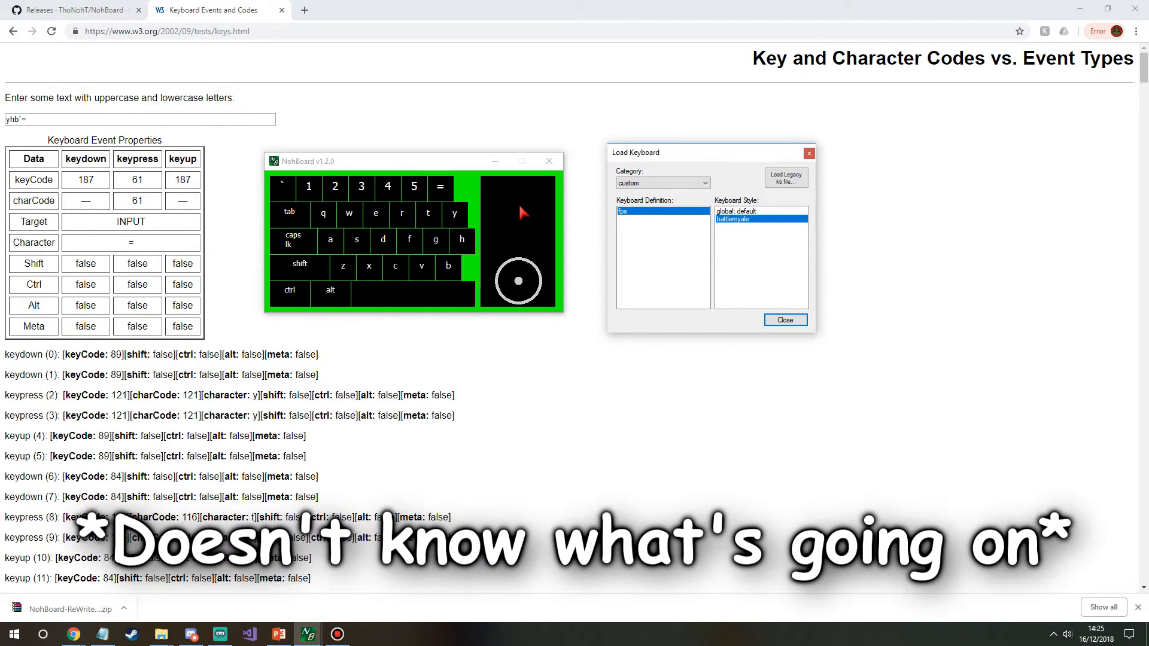
pyautogui.moveTo(672, 152); pyautogui.dragTo(653, 142)
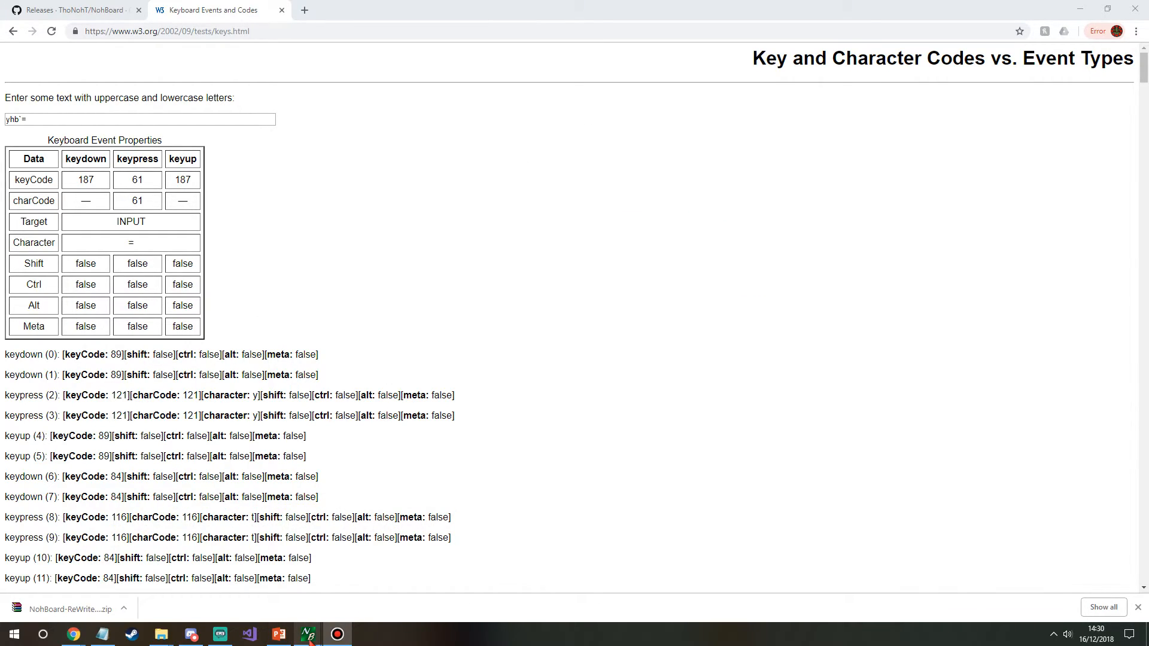
# Step: Bring NohBoard back into view, switch to File Explorer's images folder, and browse to the keyboards folder inside NohBoard
pyautogui.moveTo(312, 640)
pyautogui.click(317, 612)
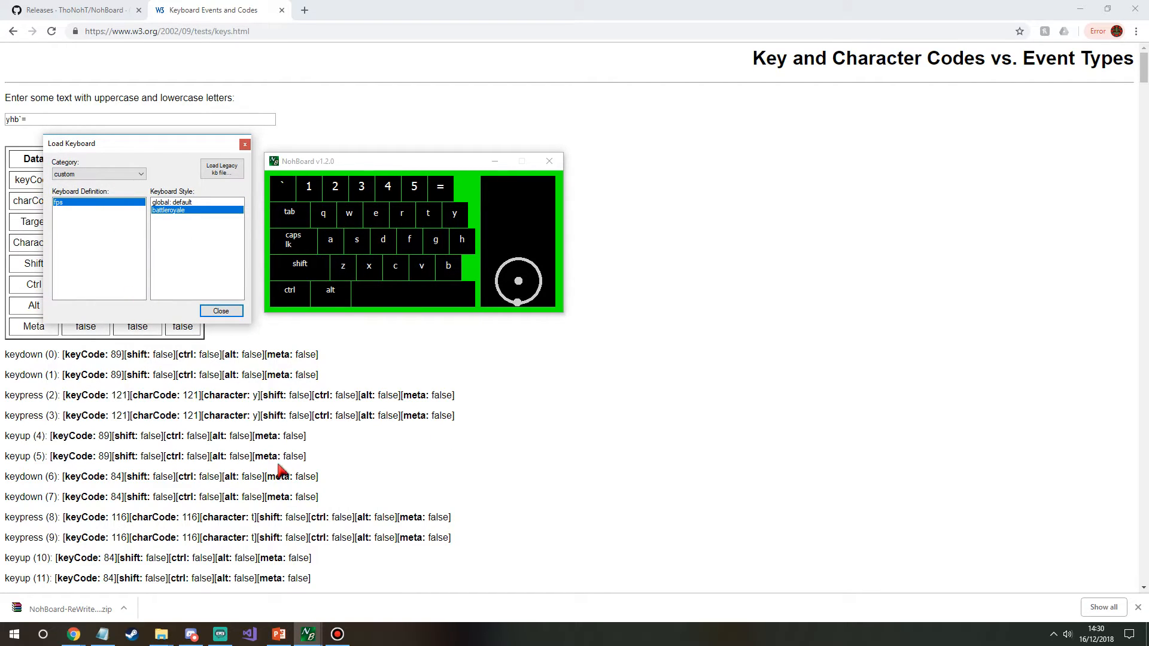
pyautogui.rightClick(161, 634)
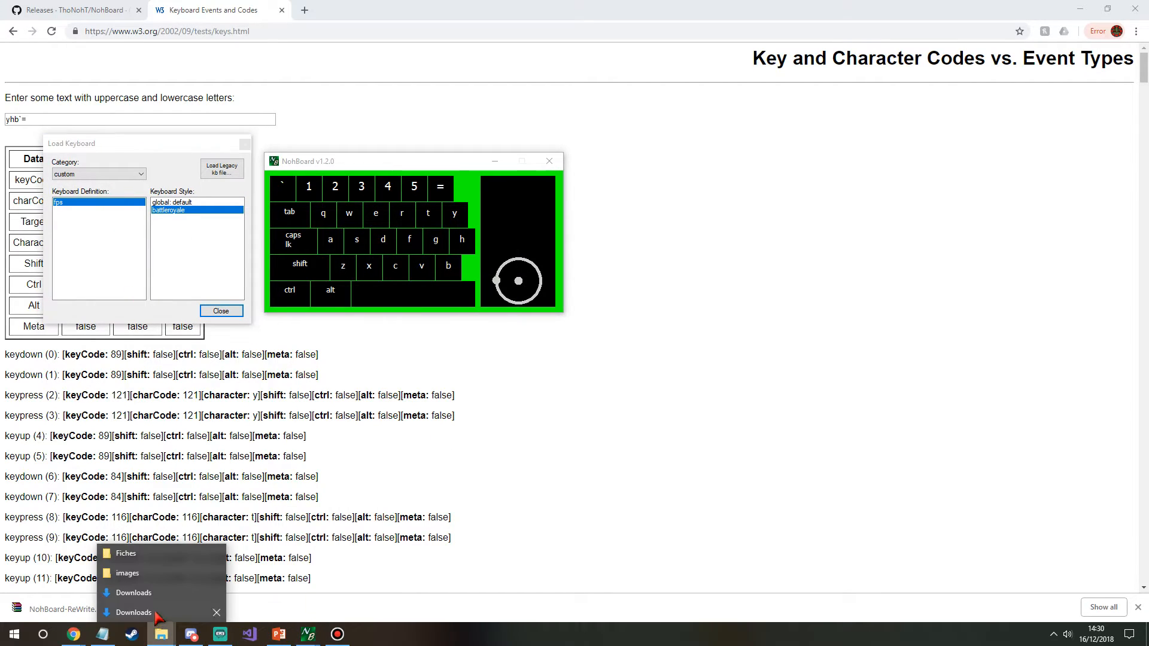
pyautogui.click(144, 575)
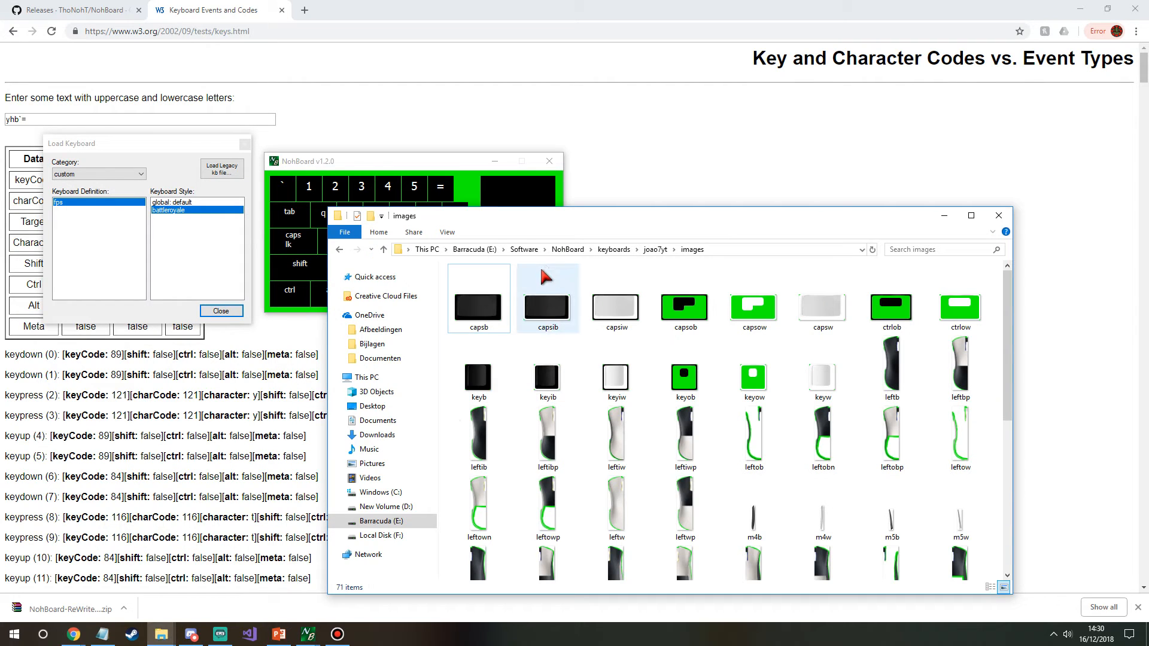
pyautogui.click(567, 249)
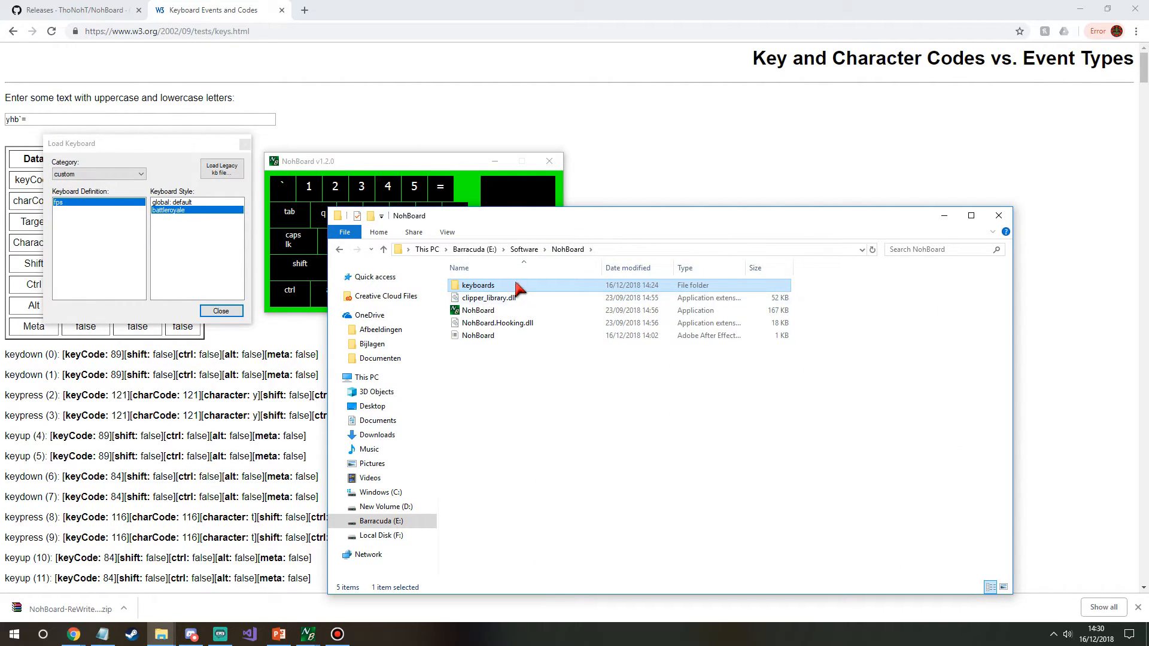
pyautogui.moveTo(541, 216); pyautogui.dragTo(534, 185)
pyautogui.doubleClick(473, 255)
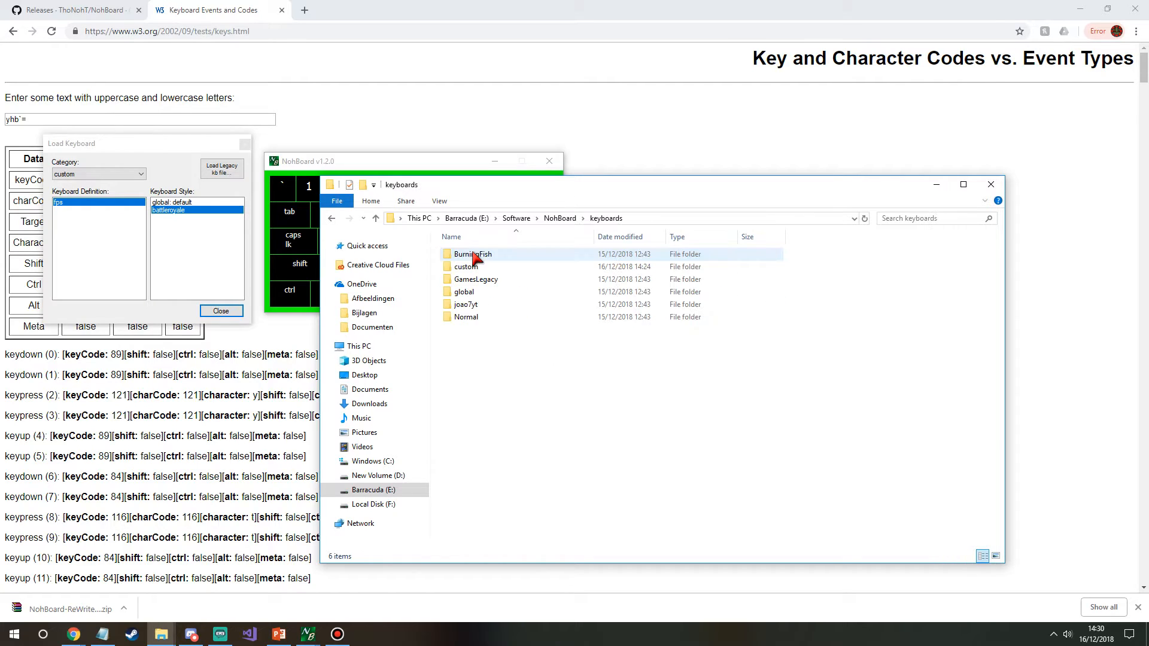
# Step: Open the fps folder inside joao7yt from the keyboards folder to examine its style files
pyautogui.click(86, 175)
pyautogui.click(78, 176)
pyautogui.click(673, 193)
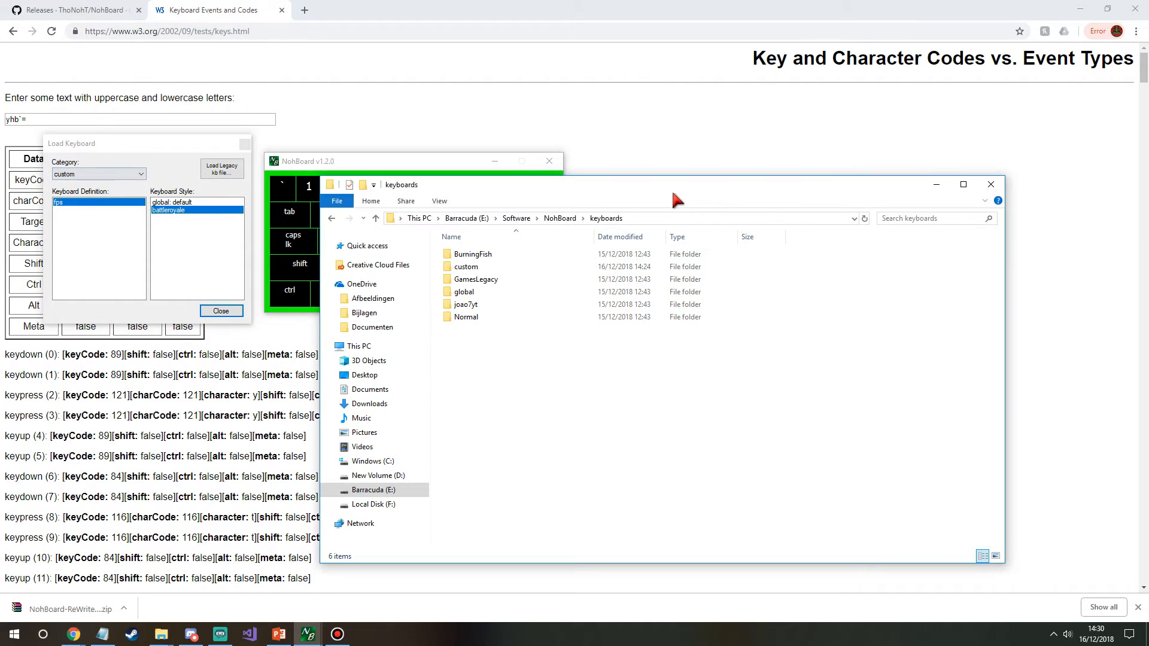
pyautogui.click(483, 306)
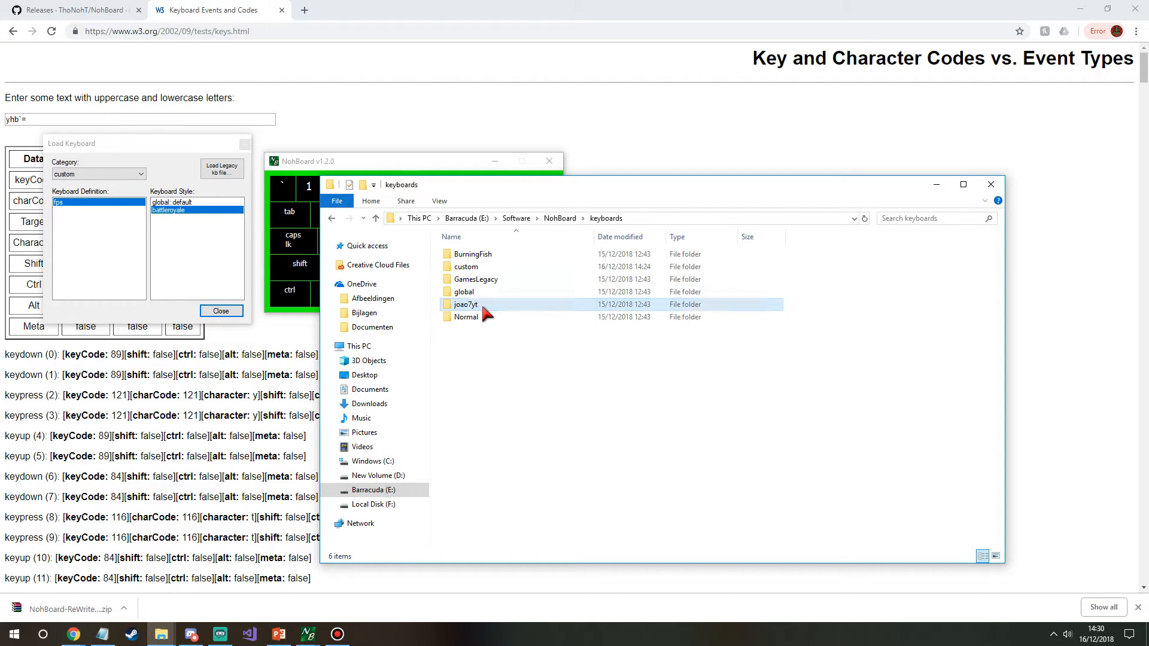
pyautogui.doubleClick(481, 304)
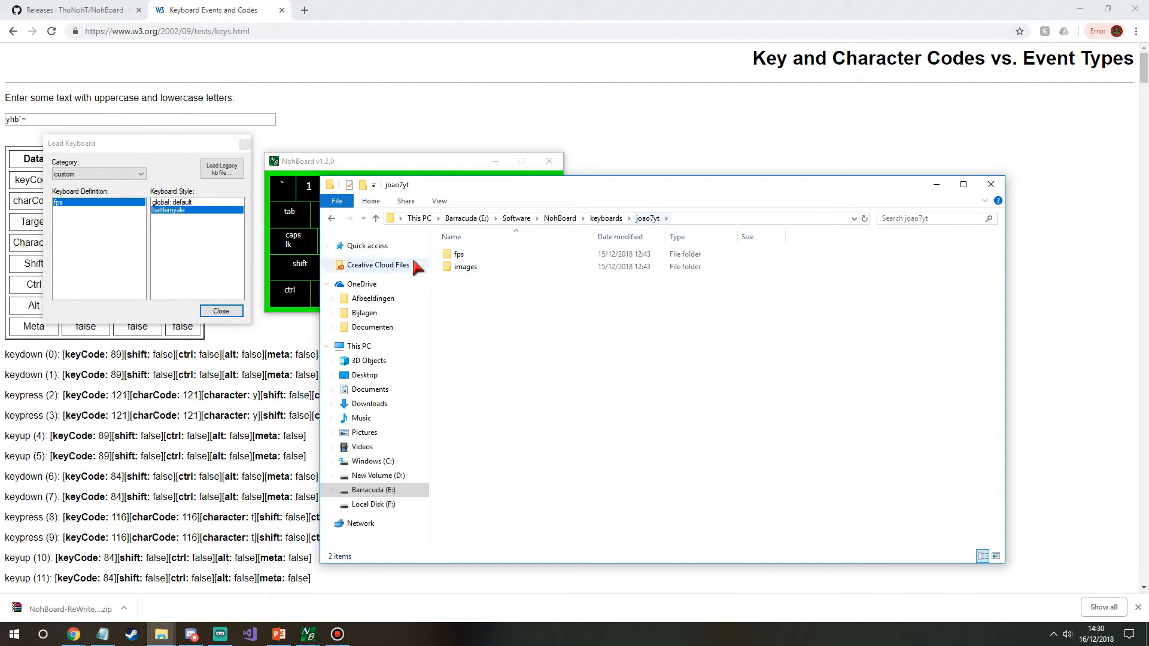
pyautogui.doubleClick(489, 254)
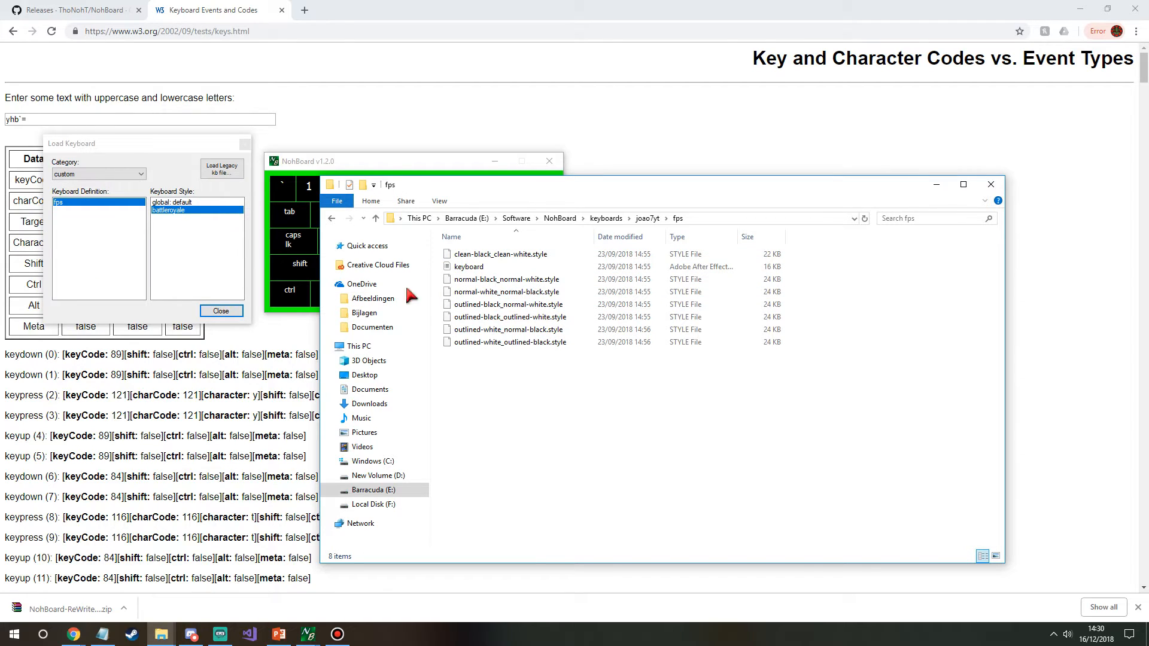
# Step: Switch the keyboard category to joao7yt to compare its listed styles with the files in File Explorer
pyautogui.click(96, 174)
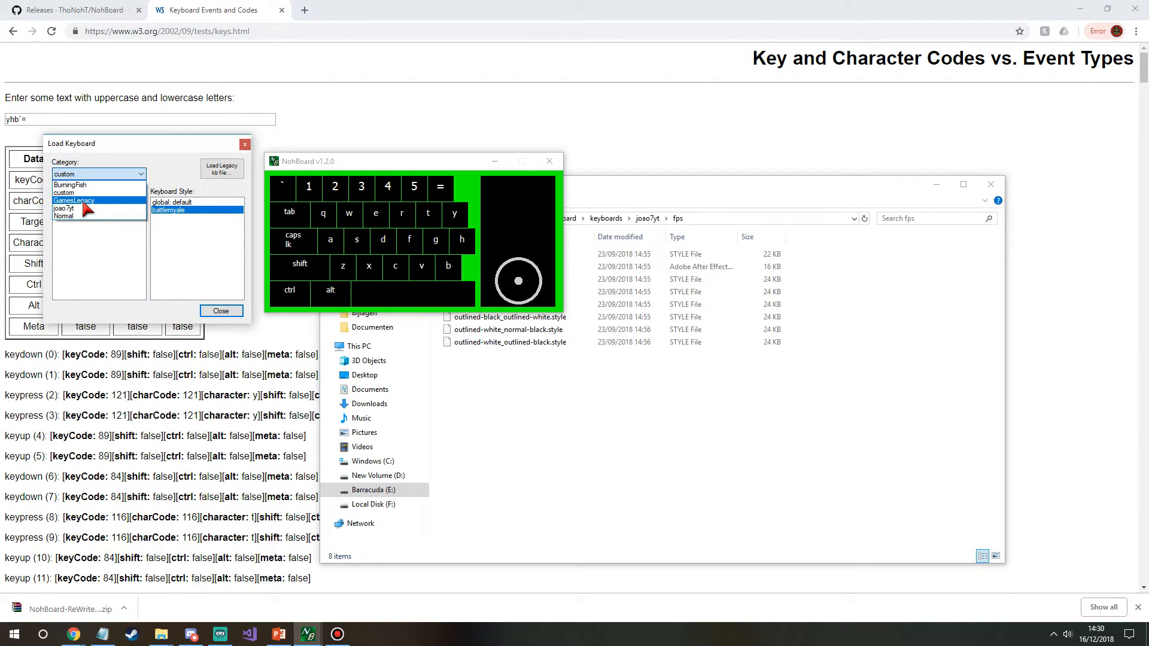
pyautogui.click(87, 207)
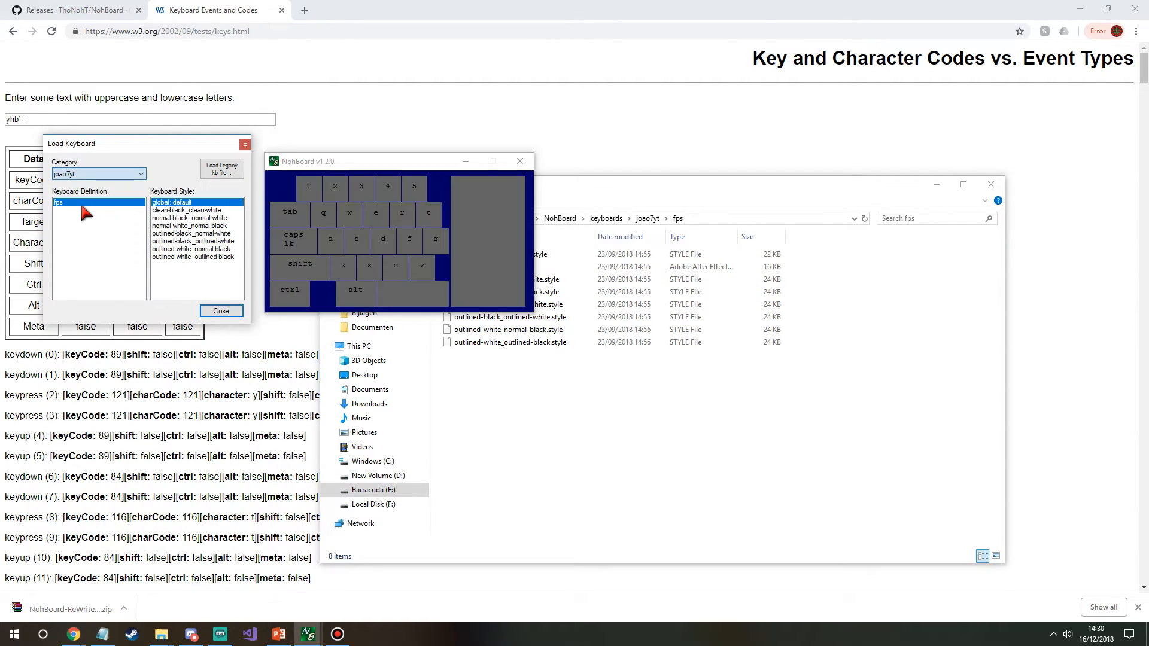
pyautogui.click(646, 227)
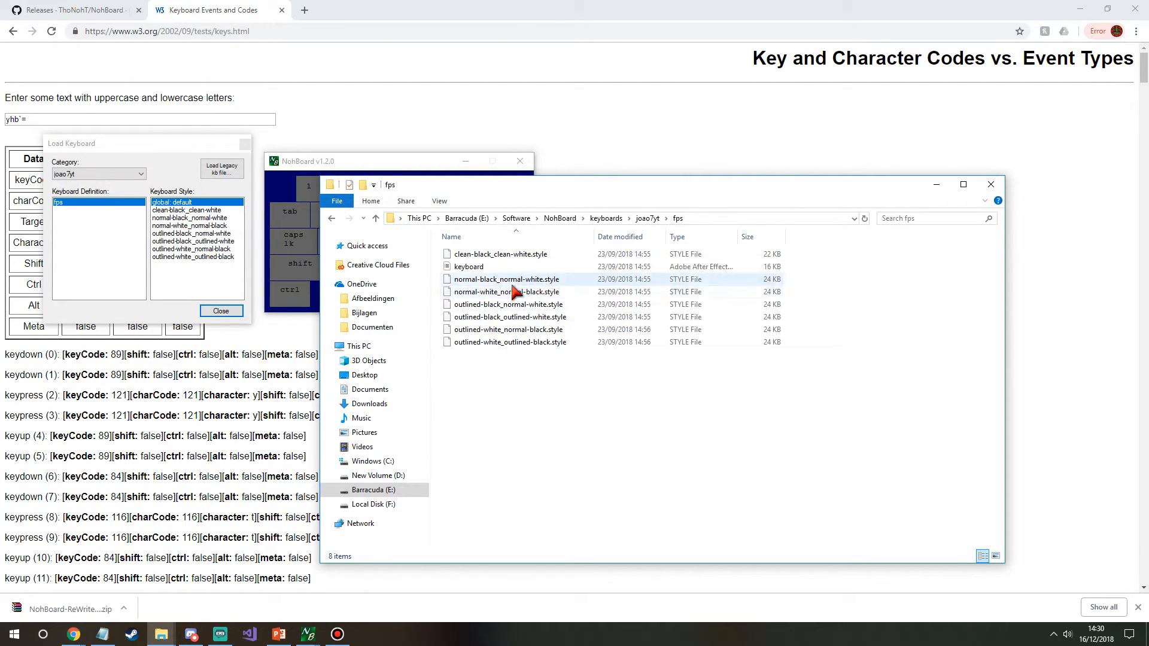
# Step: Go back up to the keyboards folder and open the custom folder
pyautogui.click(647, 218)
pyautogui.click(607, 218)
pyautogui.doubleClick(488, 266)
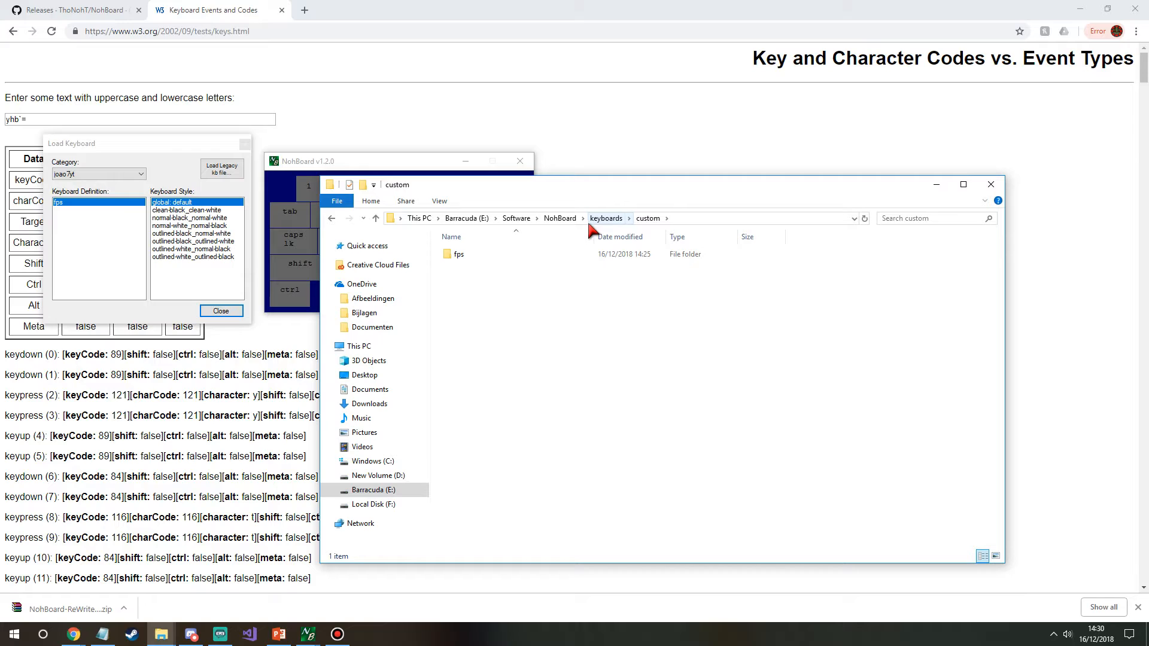
# Step: Open the images folder inside joao7yt and look through its key and mouse pictures
pyautogui.click(606, 217)
pyautogui.doubleClick(482, 291)
pyautogui.doubleClick(484, 267)
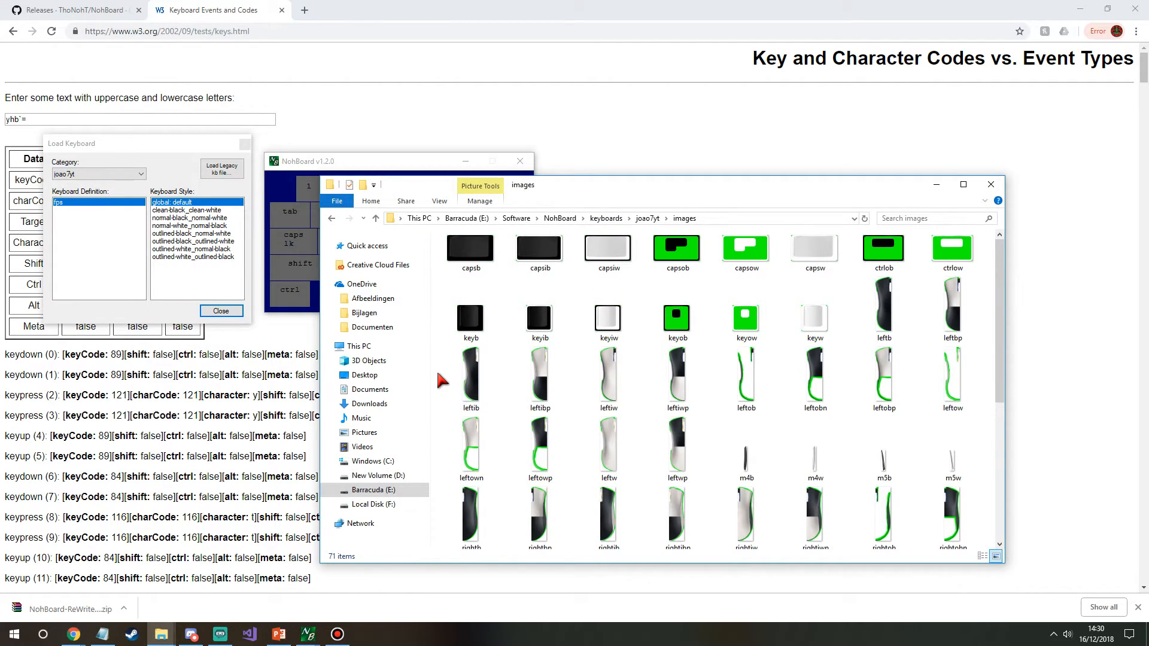
pyautogui.moveTo(436, 368); pyautogui.dragTo(437, 392)
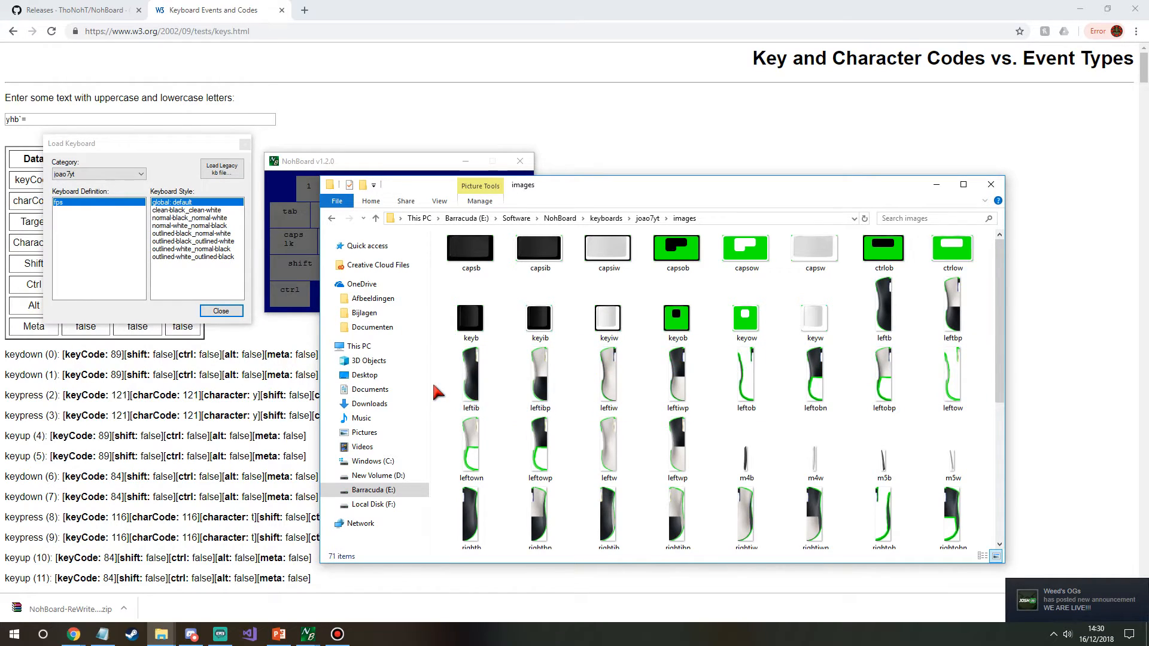
pyautogui.scroll(-4, 756, 368)
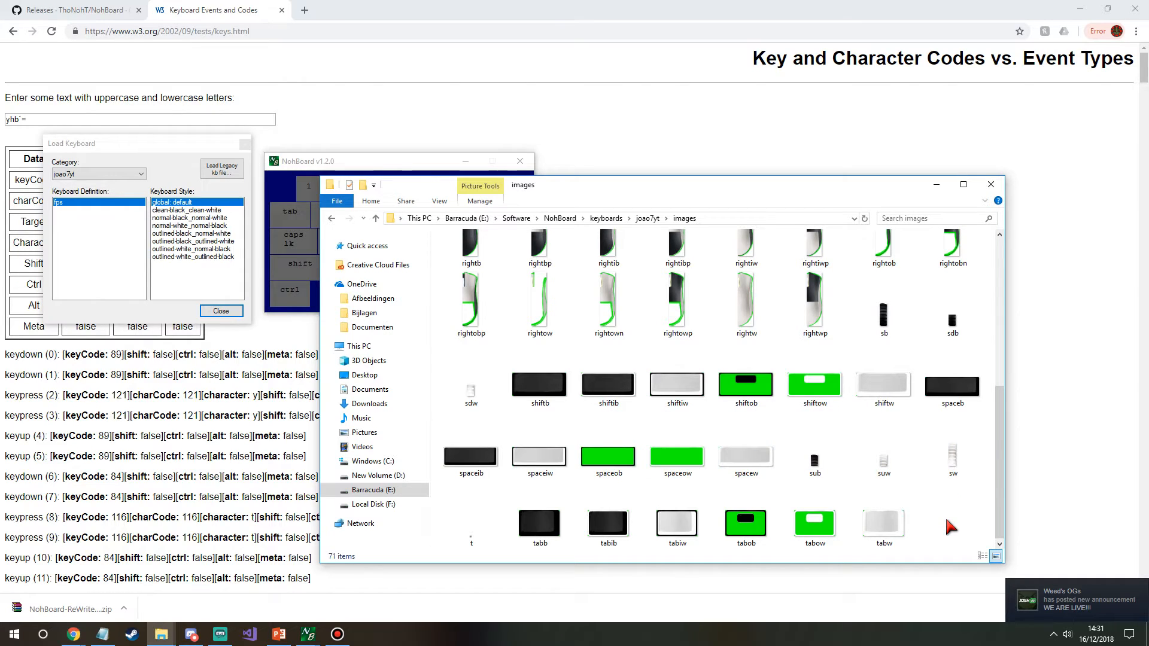
pyautogui.scroll(4, 952, 478)
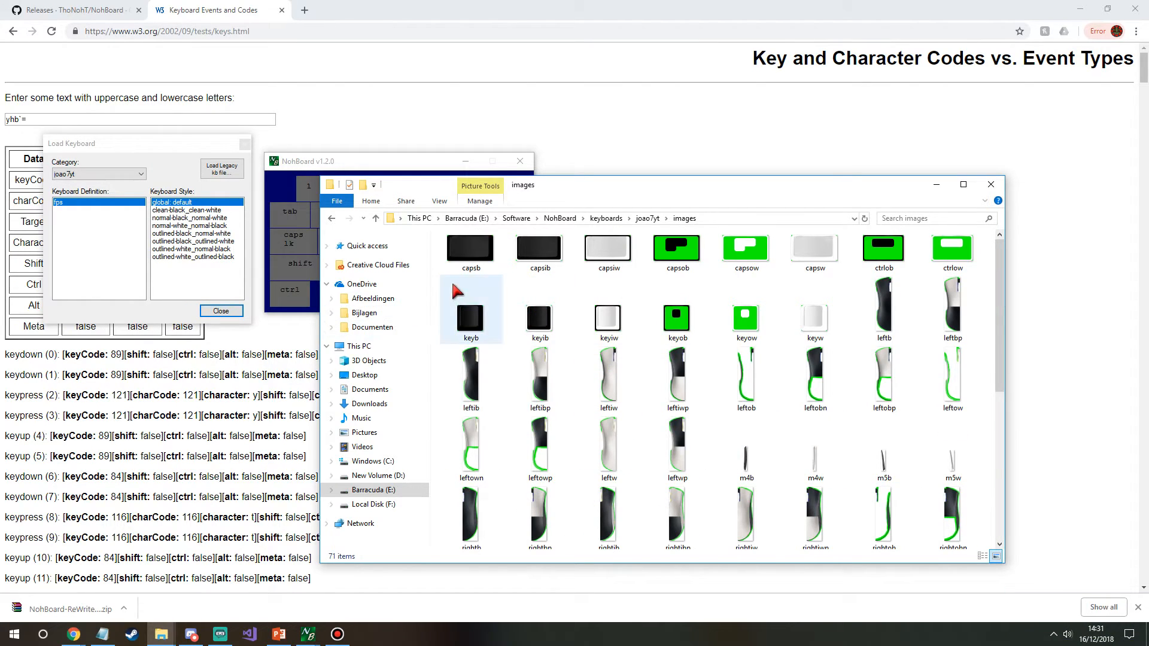
# Step: Examine the fps folders of joao7yt and custom, and return to the keyboards folder
pyautogui.click(648, 219)
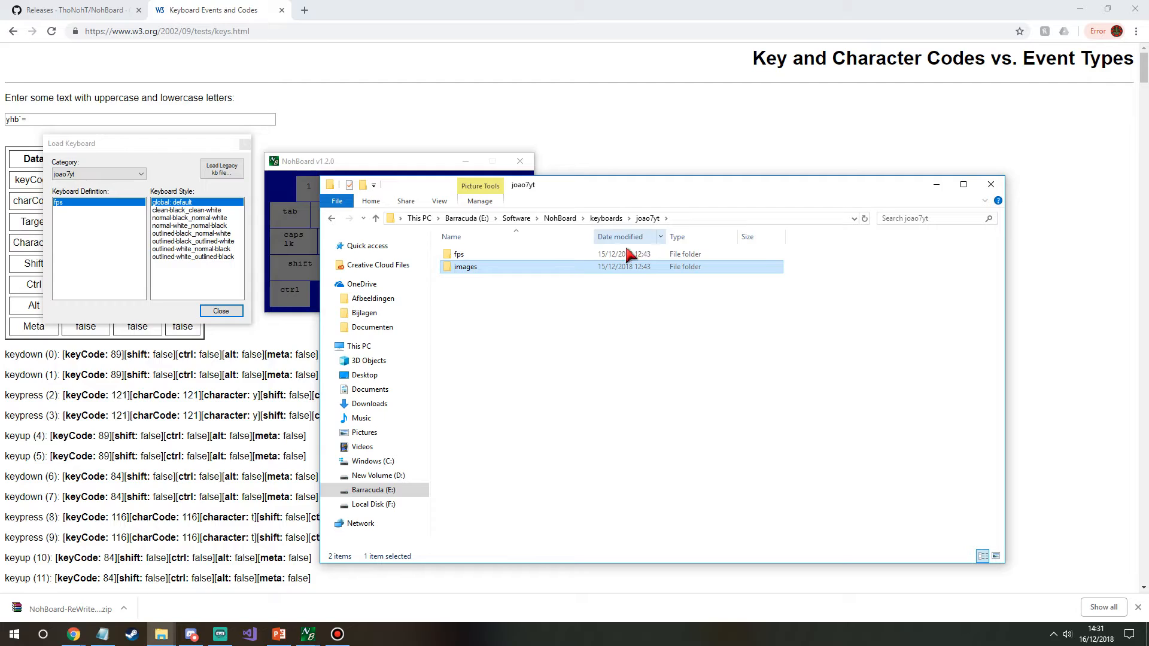
pyautogui.doubleClick(470, 256)
pyautogui.click(647, 219)
pyautogui.click(609, 220)
pyautogui.doubleClick(473, 268)
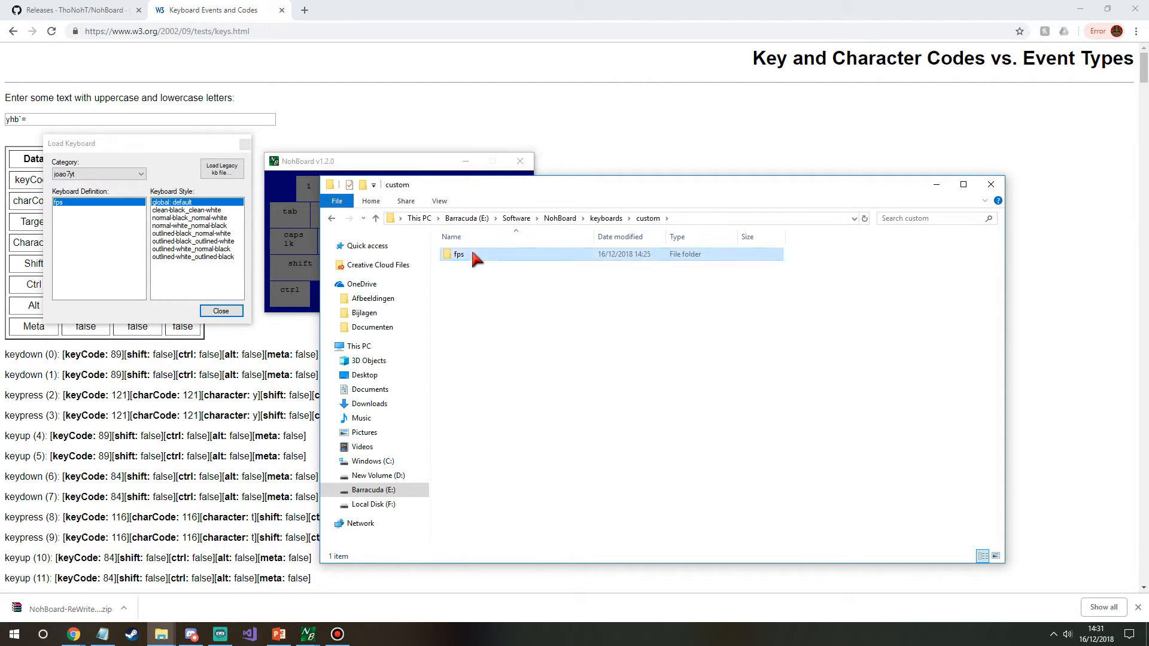
pyautogui.doubleClick(471, 253)
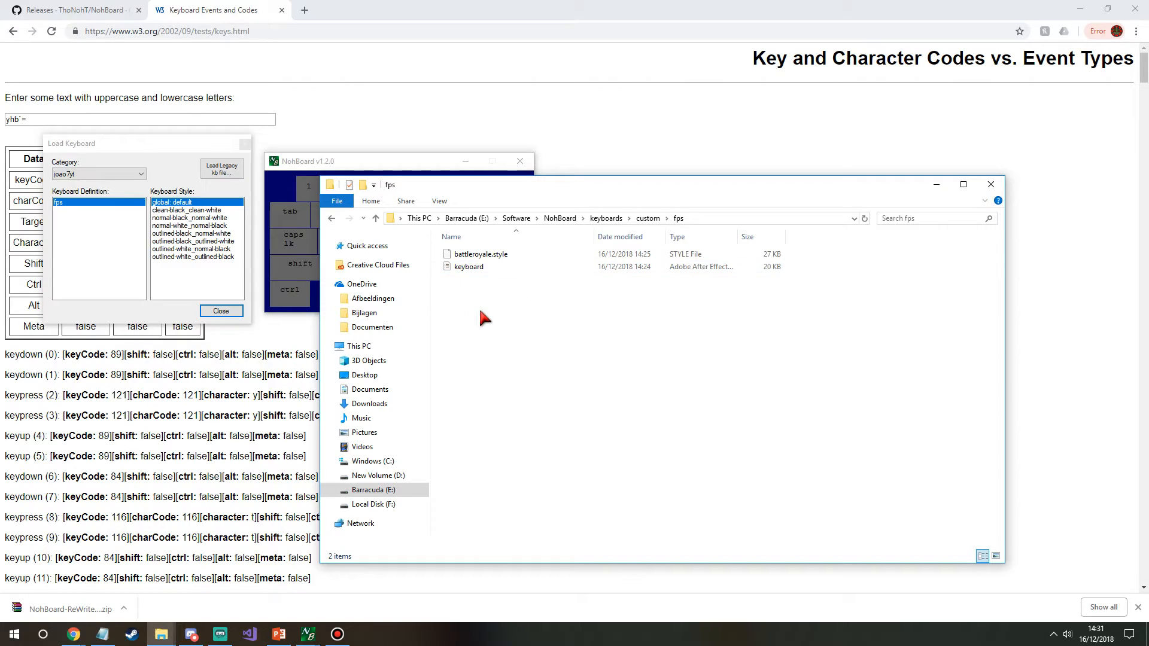
pyautogui.click(648, 218)
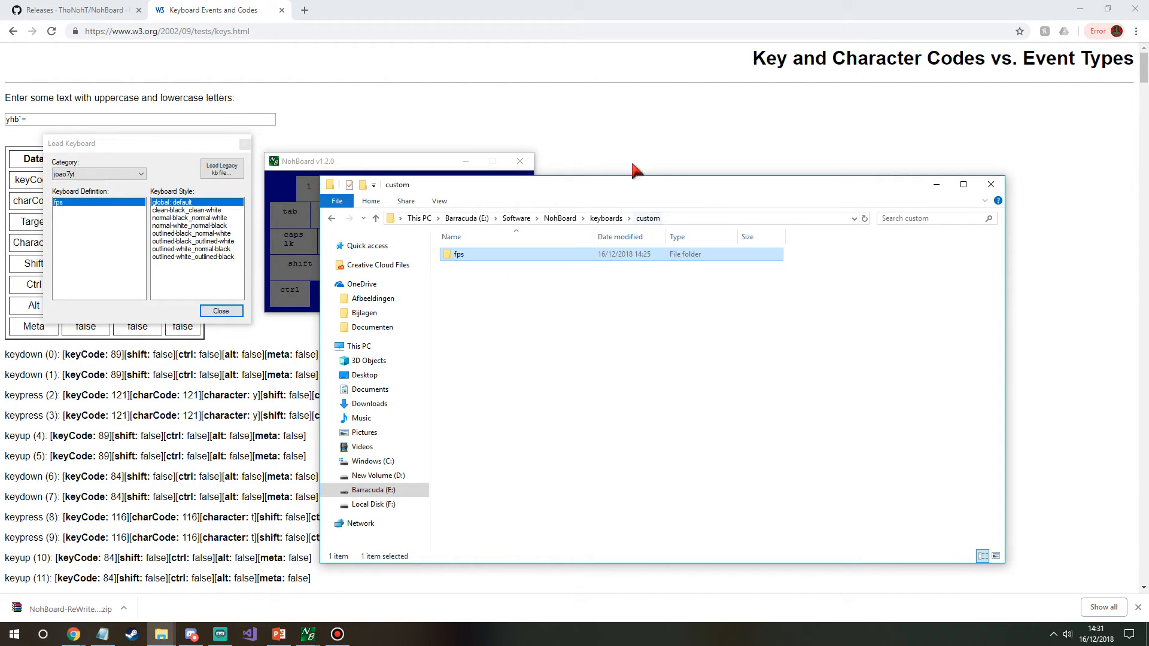
pyautogui.click(601, 219)
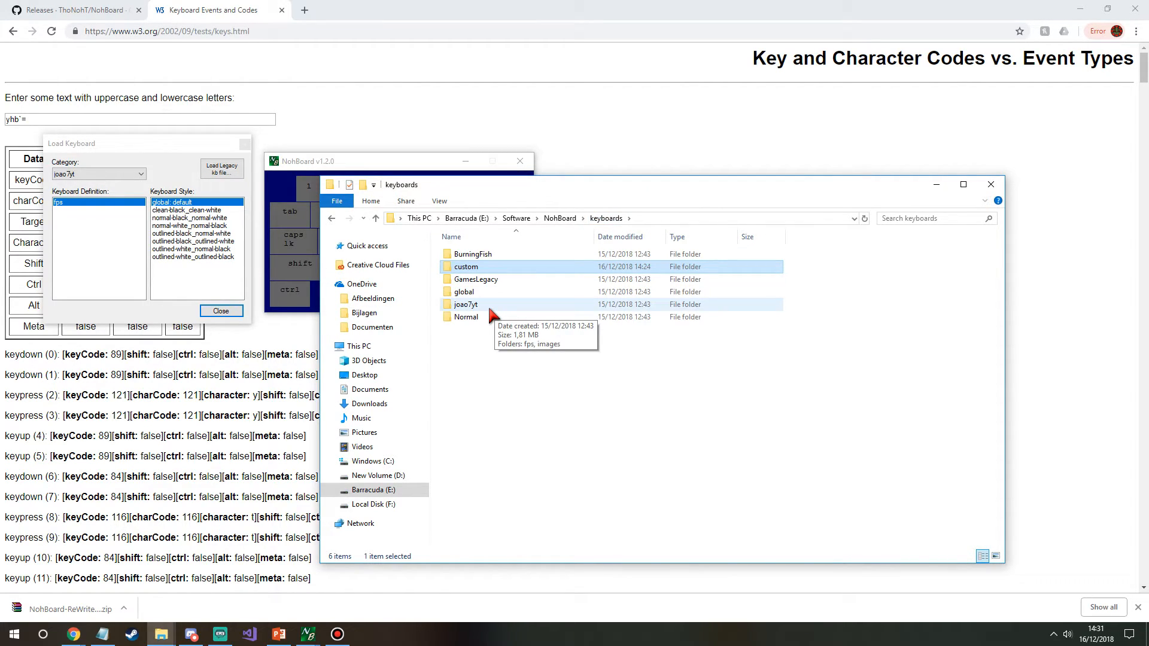
# Step: Copy the images folder from joao7yt and paste it into the custom folder
pyautogui.moveTo(472, 181); pyautogui.dragTo(598, 316)
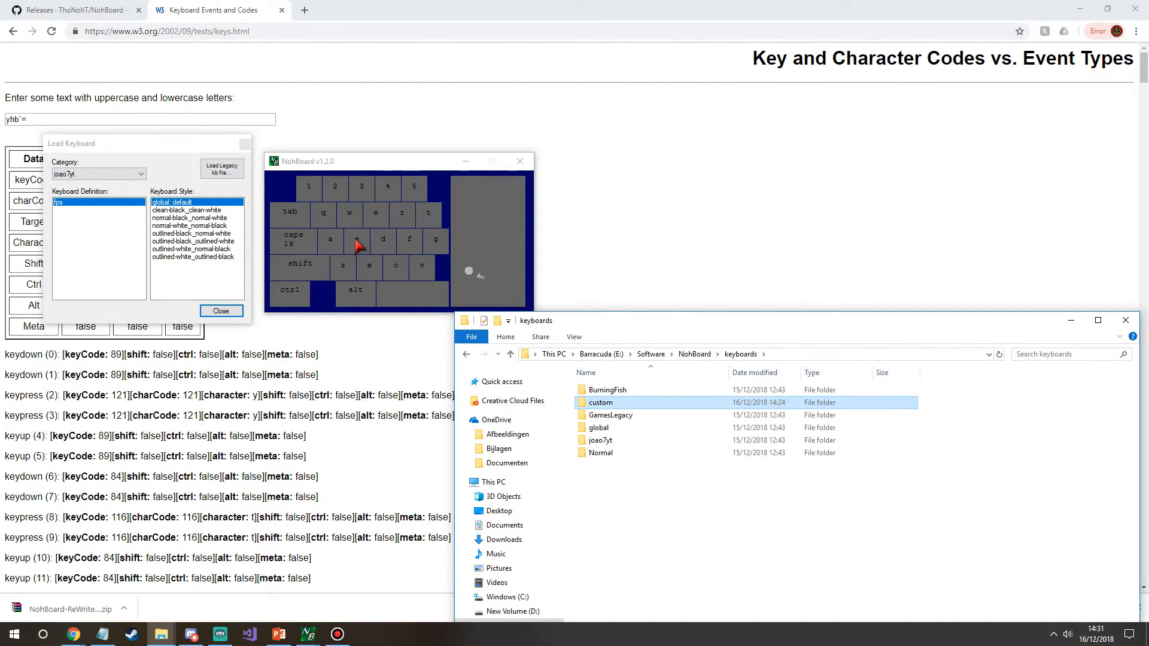
pyautogui.moveTo(606, 318); pyautogui.dragTo(396, 104)
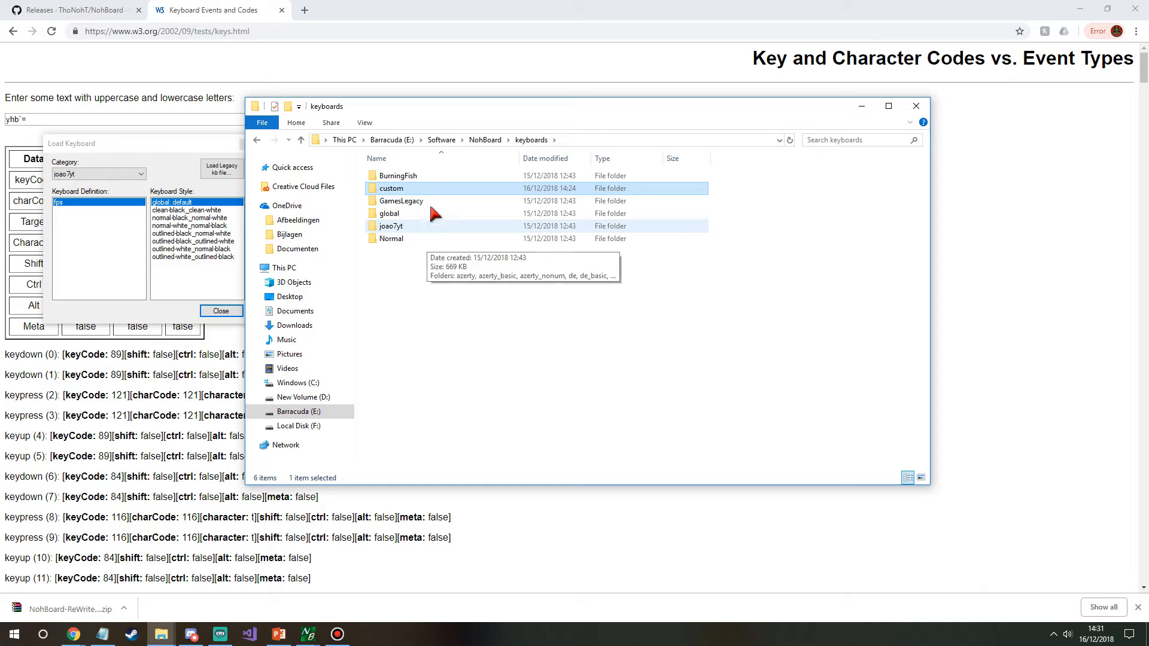
pyautogui.doubleClick(409, 226)
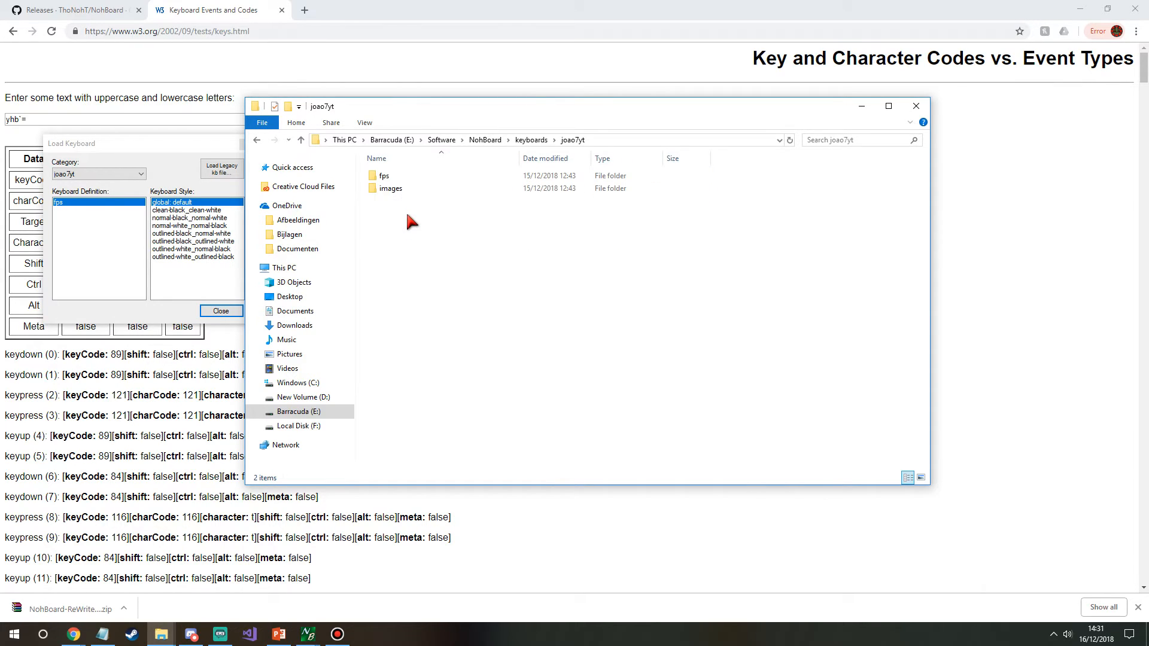
pyautogui.click(406, 190)
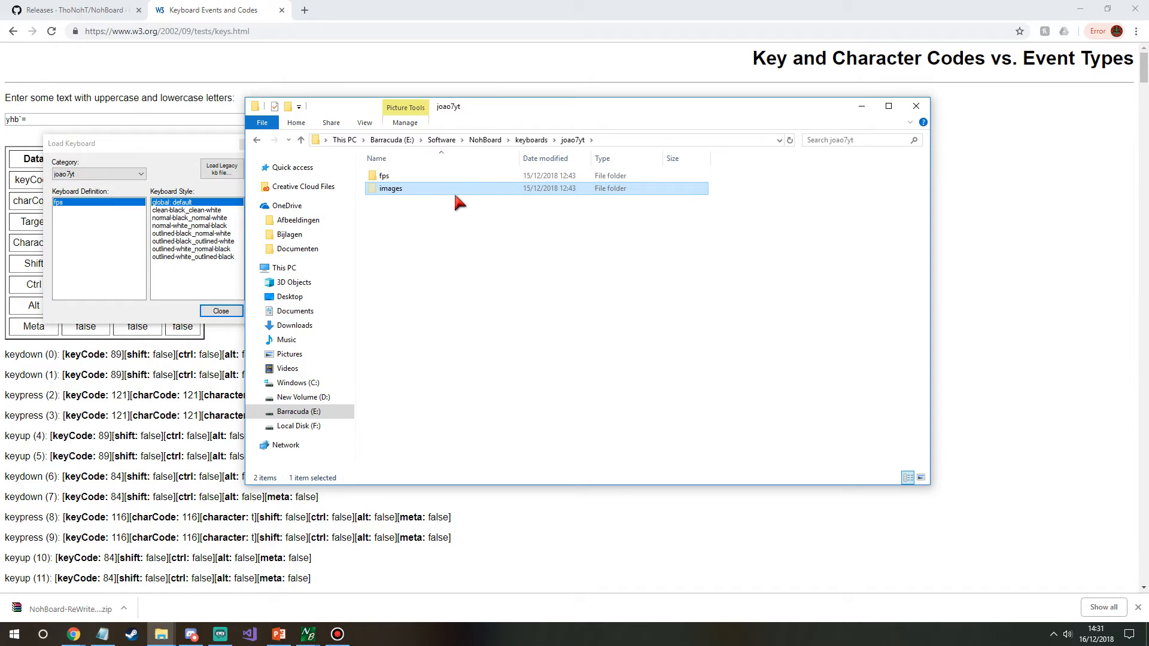
pyautogui.hotkey('ctrl', 'v')
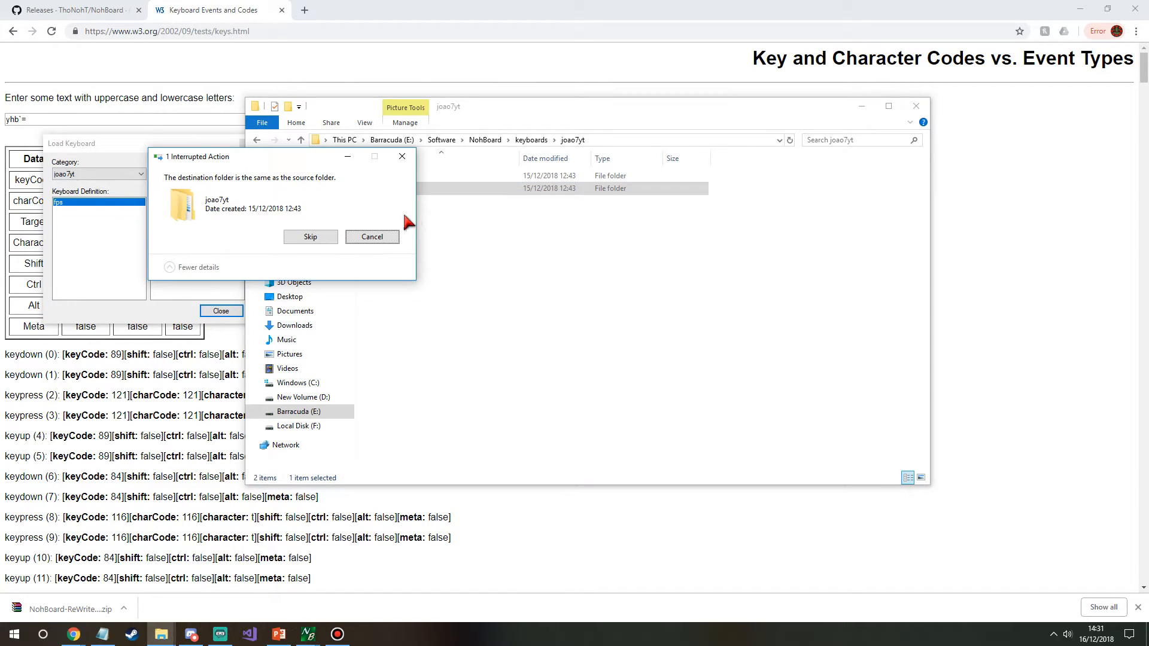
pyautogui.click(369, 238)
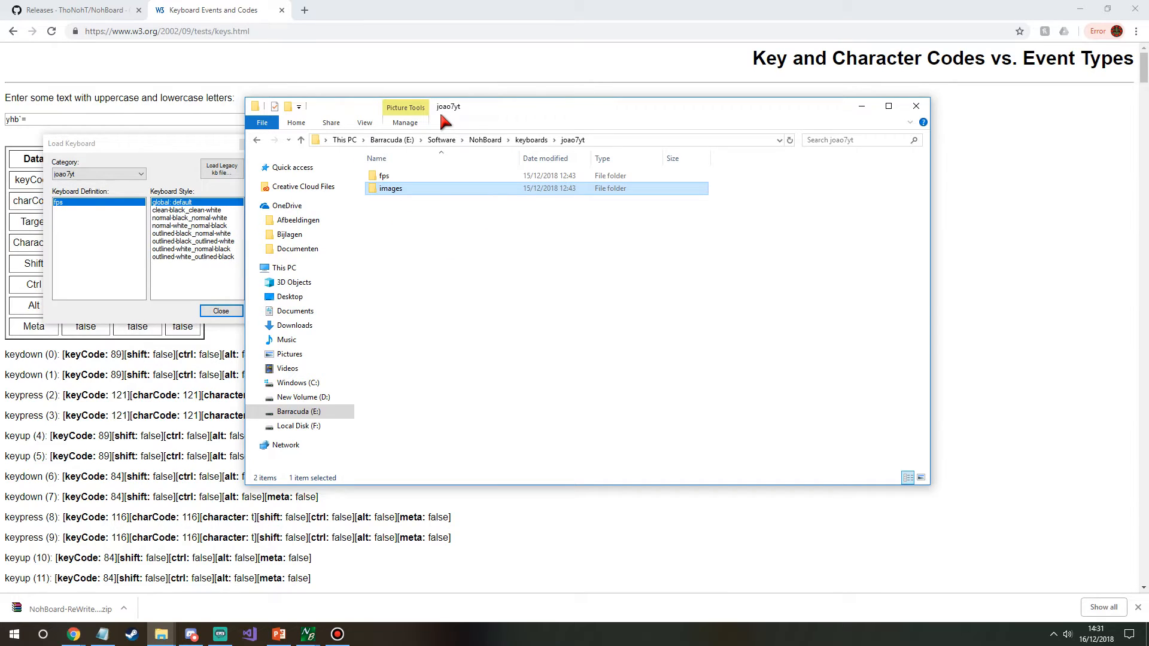
pyautogui.moveTo(443, 120); pyautogui.dragTo(474, 136)
pyautogui.click(562, 156)
pyautogui.doubleClick(446, 209)
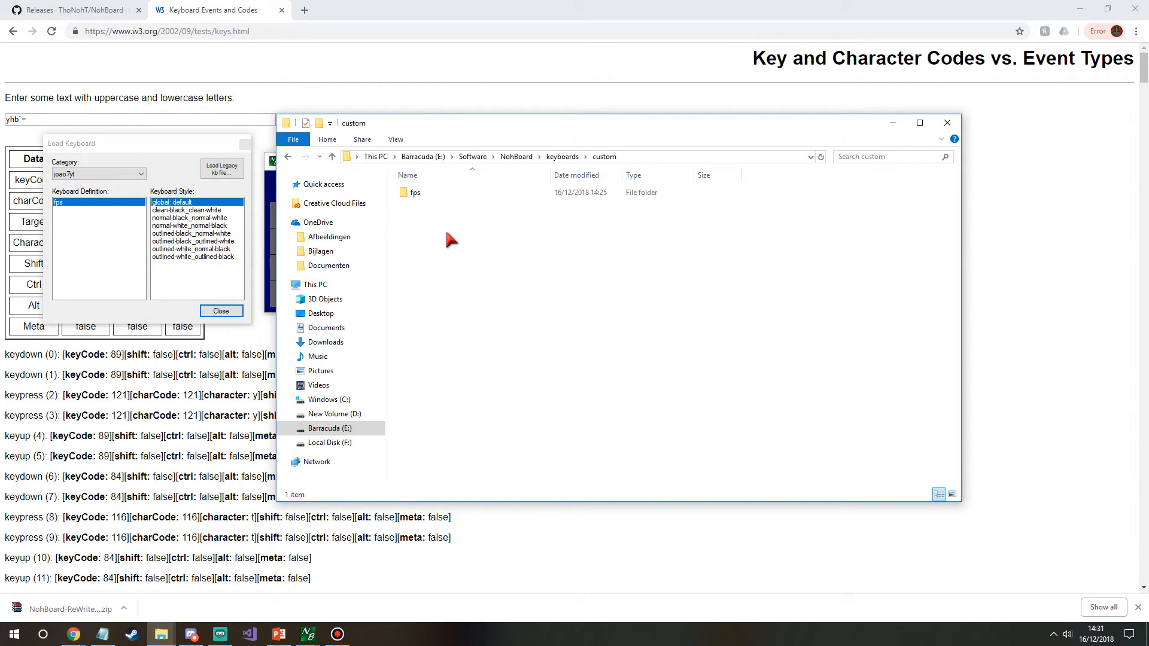
pyautogui.hotkey('ctrl', 'v')
# Step: Reload the fps keyboard from the custom category in NohBoard and apply the battleroyale style
pyautogui.moveTo(463, 129); pyautogui.dragTo(494, 225)
pyautogui.click(114, 145)
pyautogui.click(84, 175)
pyautogui.click(78, 196)
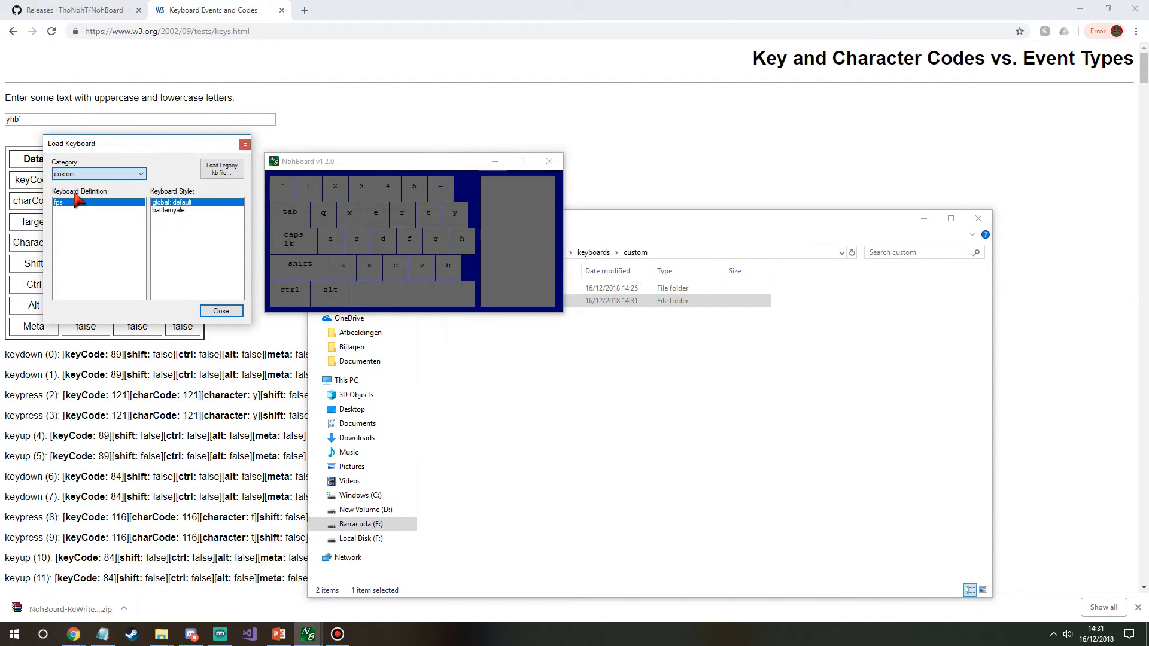
pyautogui.click(168, 211)
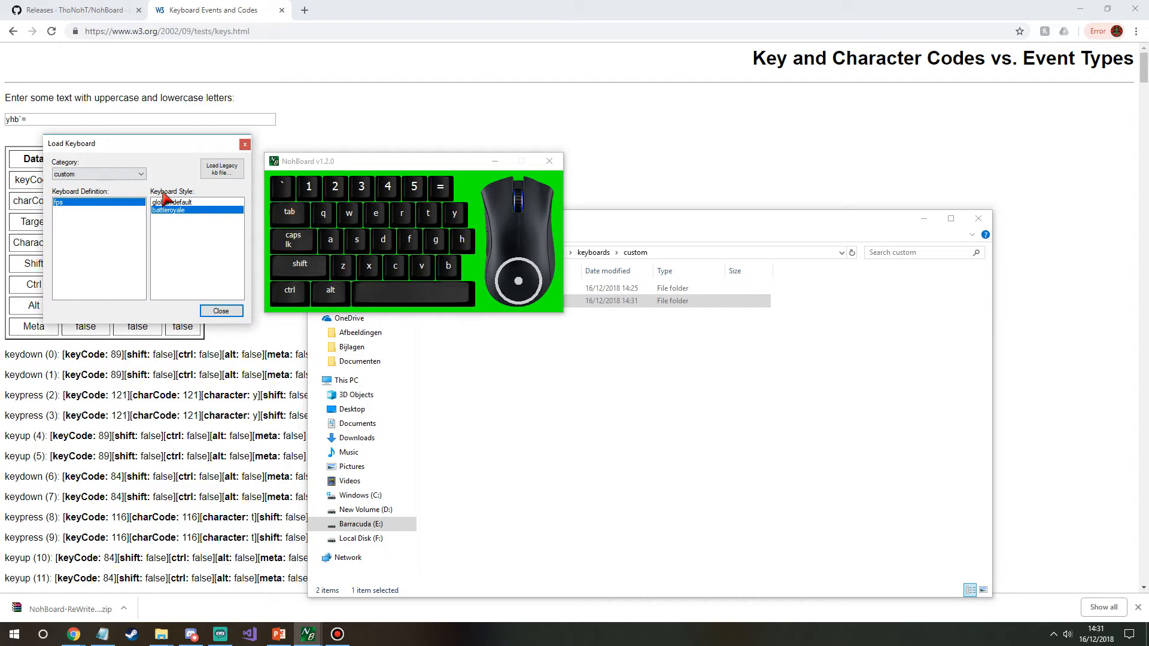
# Step: Open the images folder inside custom and look through its pictures beside the NohBoard layout
pyautogui.moveTo(652, 223); pyautogui.dragTo(617, 304)
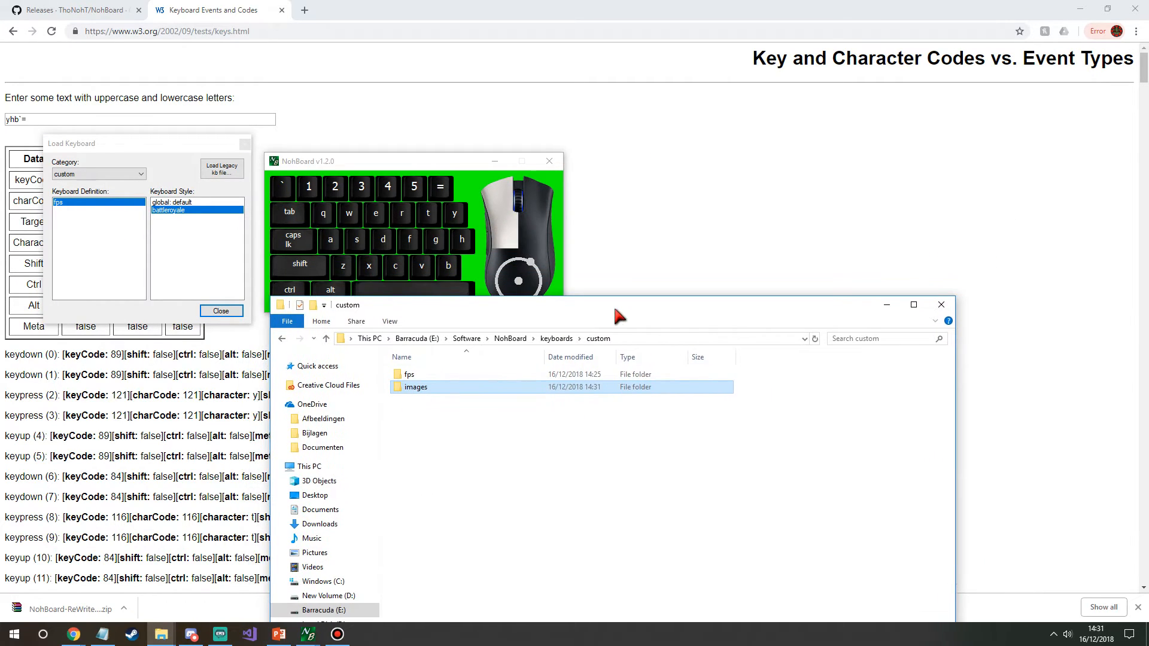
pyautogui.doubleClick(447, 387)
pyautogui.scroll(-3, 659, 422)
pyautogui.scroll(5, 668, 432)
pyautogui.moveTo(549, 311)
pyautogui.mouseDown()
pyautogui.moveTo(641, 245)
pyautogui.moveTo(561, 267)
pyautogui.moveTo(577, 280)
pyautogui.moveTo(681, 254)
pyautogui.moveTo(606, 319)
pyautogui.moveTo(554, 251)
pyautogui.moveTo(597, 310)
pyautogui.moveTo(561, 311)
pyautogui.mouseUp()
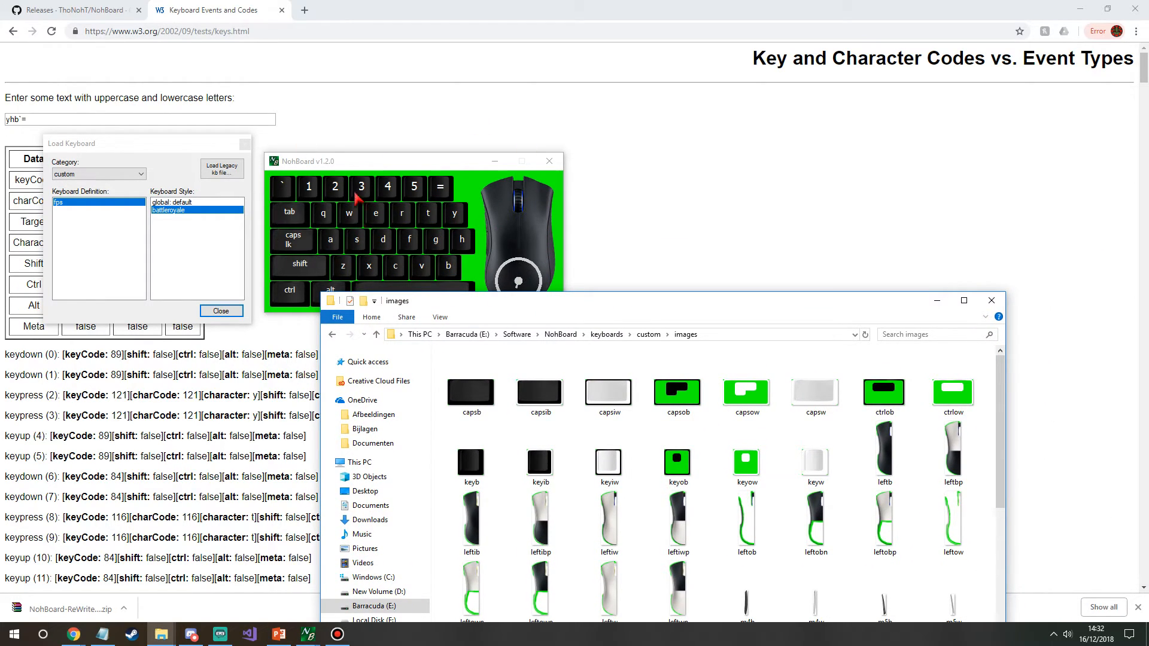
# Step: Return File Explorer to the NohBoard program folder and minimise its window
pyautogui.moveTo(667, 316); pyautogui.dragTo(654, 176)
pyautogui.click(596, 196)
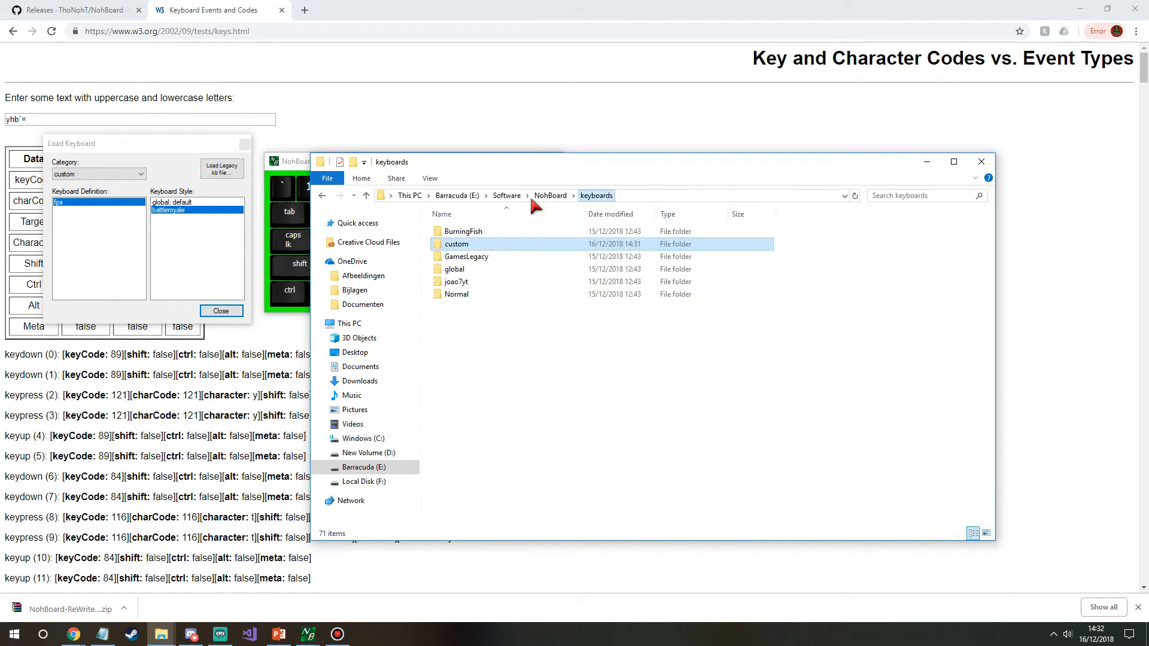
pyautogui.click(541, 197)
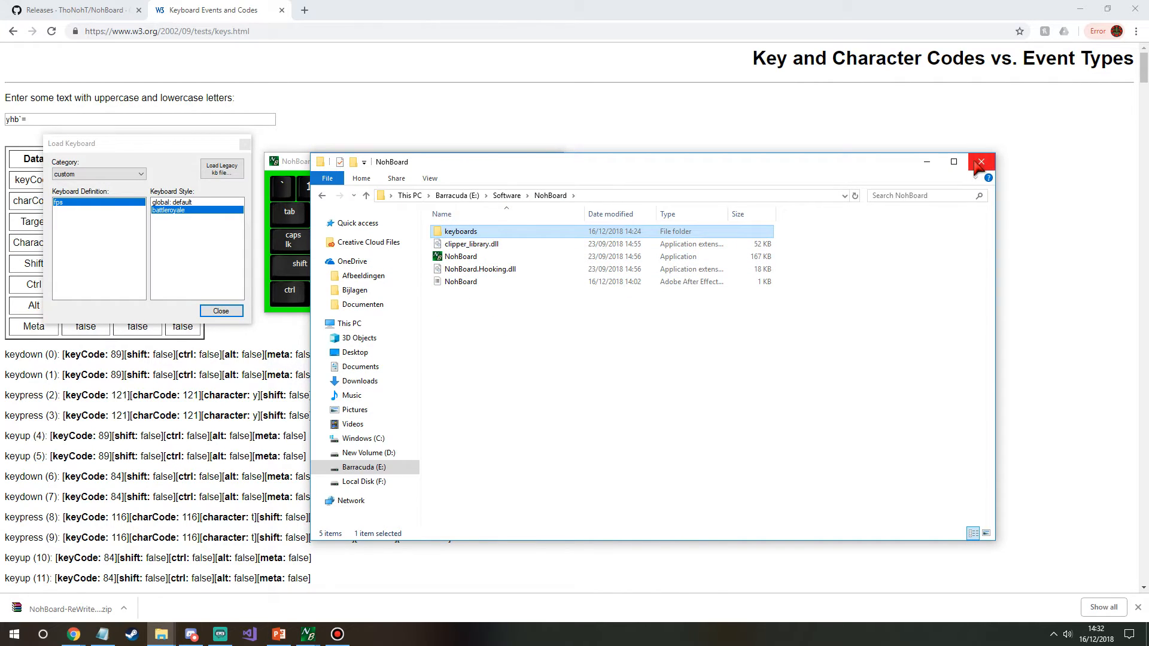
pyautogui.click(930, 160)
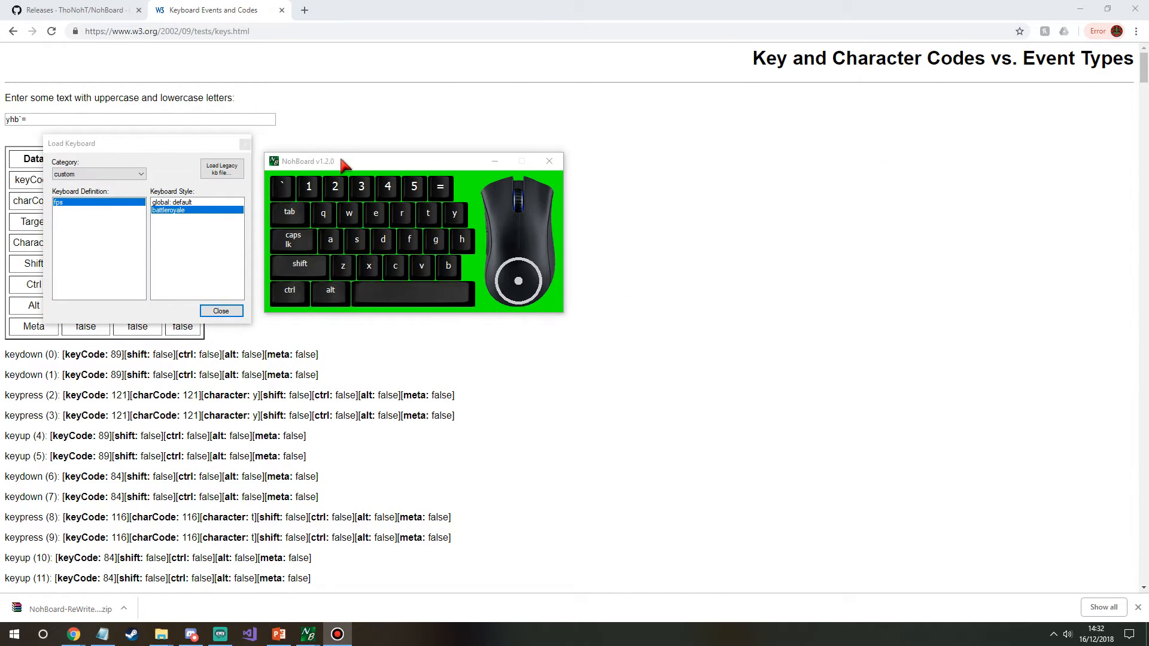
# Step: Close the keyboard loading dialog, reposition the NohBoard window and try out the layout with scrolling and key presses
pyautogui.click(221, 311)
pyautogui.moveTo(365, 161); pyautogui.dragTo(441, 152)
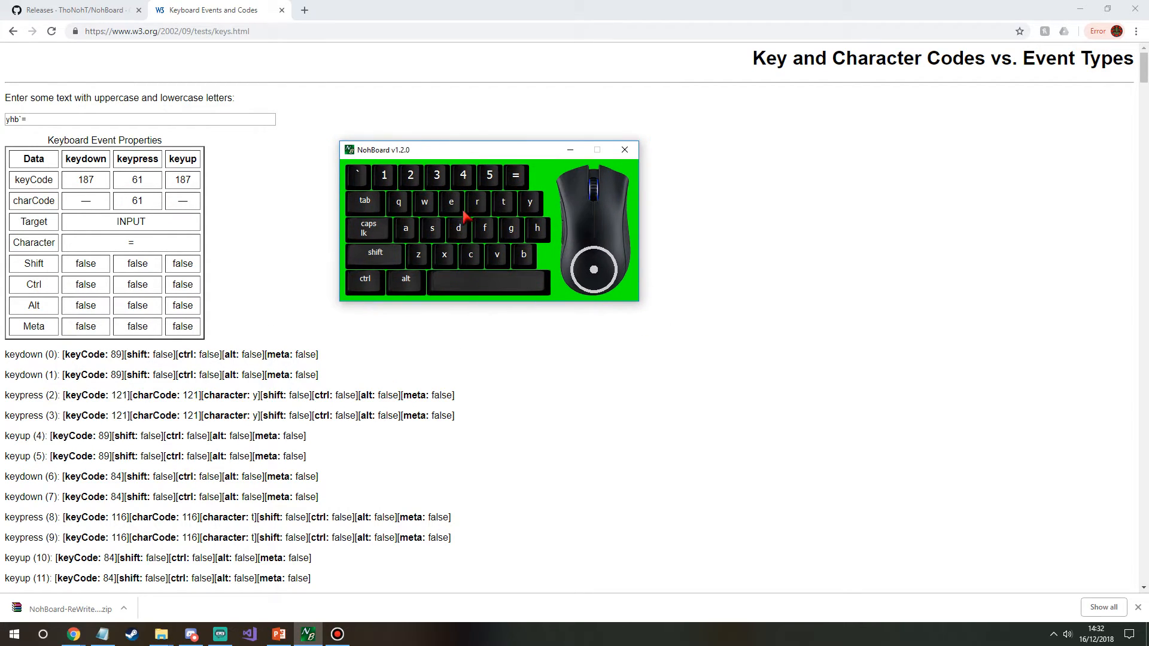
pyautogui.scroll(7, 468, 213)
pyautogui.rightClick(496, 205)
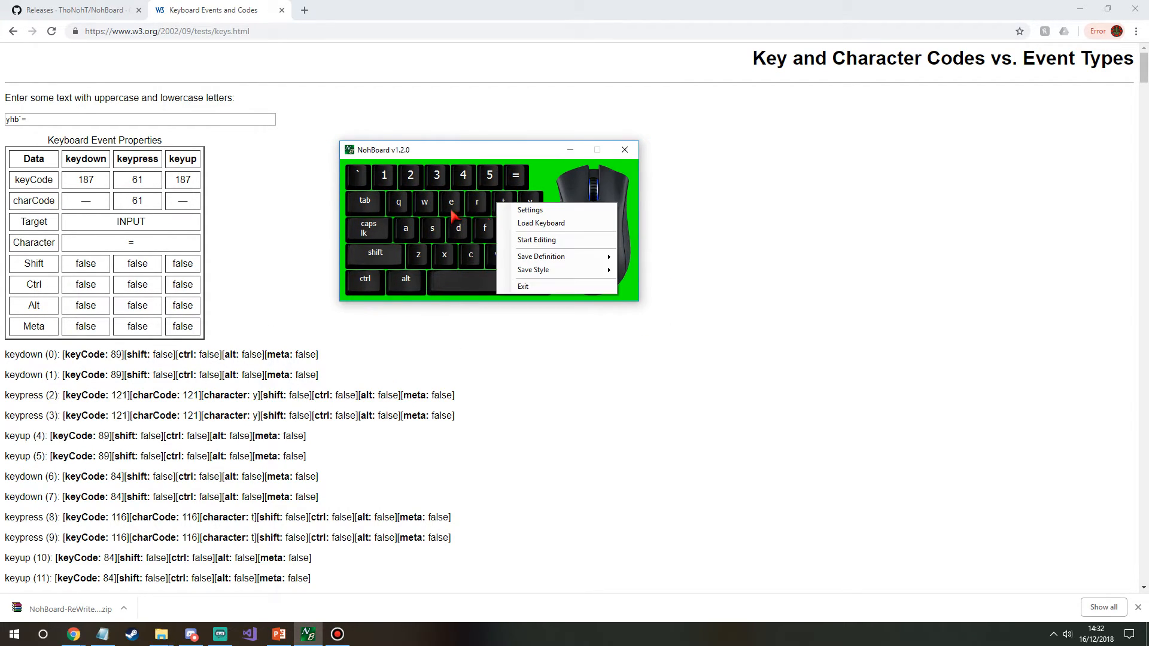
pyautogui.moveTo(487, 153); pyautogui.dragTo(596, 161)
pyautogui.press('s')
pyautogui.press('e')
pyautogui.press('f')
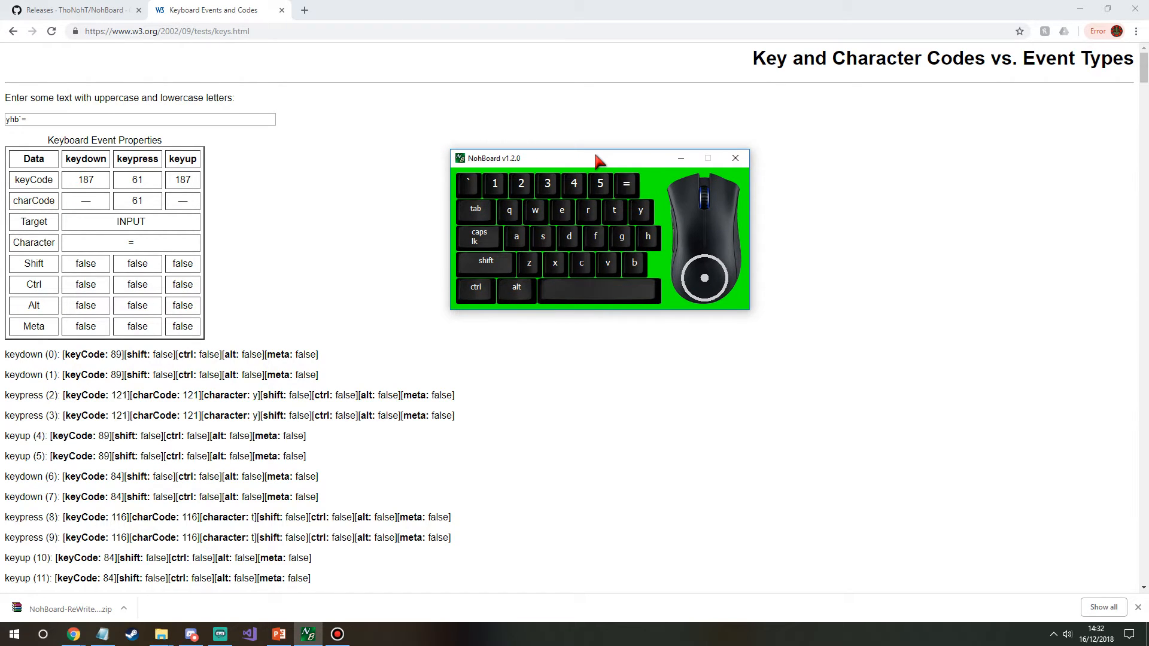
pyautogui.moveTo(591, 161); pyautogui.dragTo(484, 189)
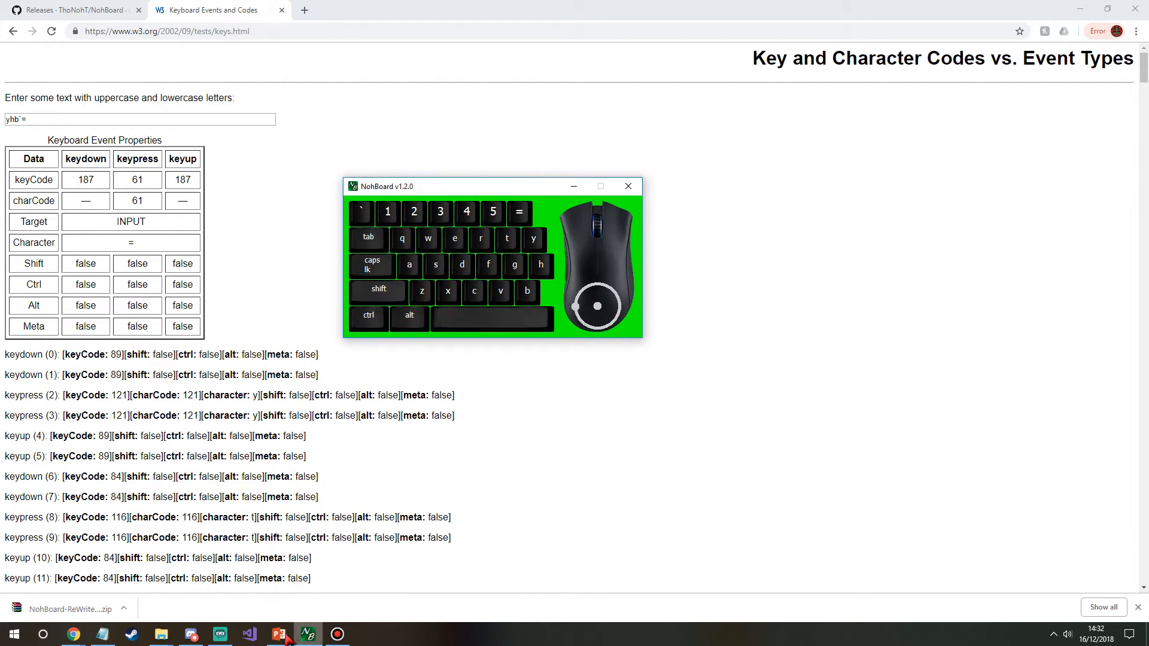
# Step: Switch to Streamlabs OBS and arrange its window beside the NohBoard window so both are visible
pyautogui.click(217, 636)
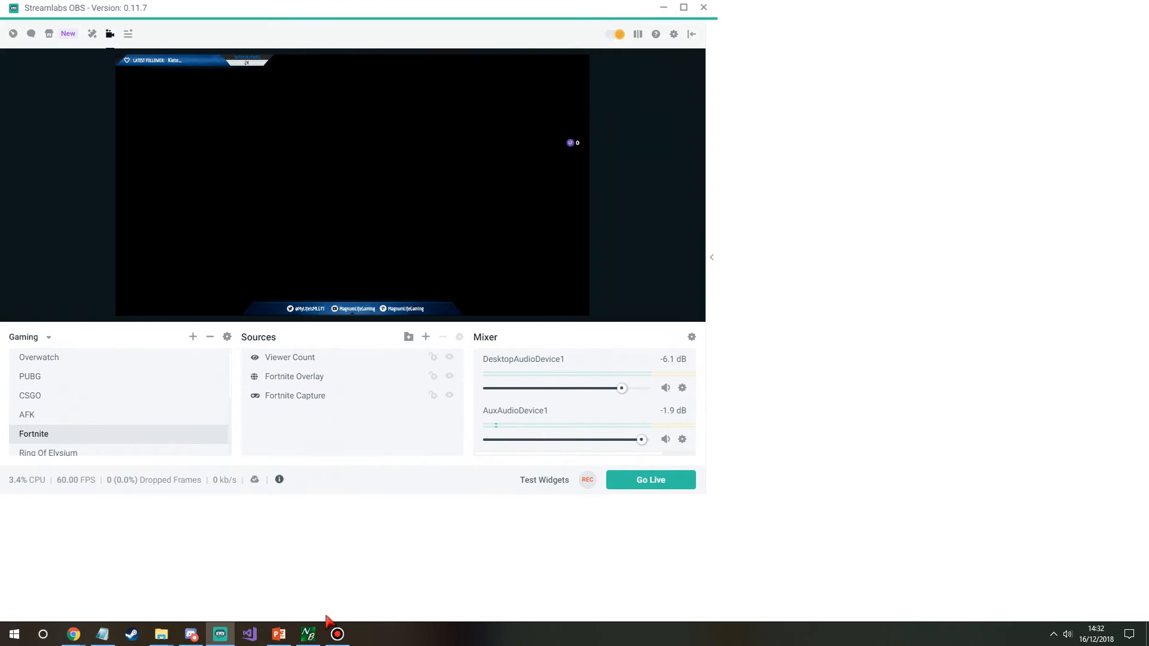
pyautogui.click(308, 634)
pyautogui.moveTo(449, 185); pyautogui.dragTo(519, 461)
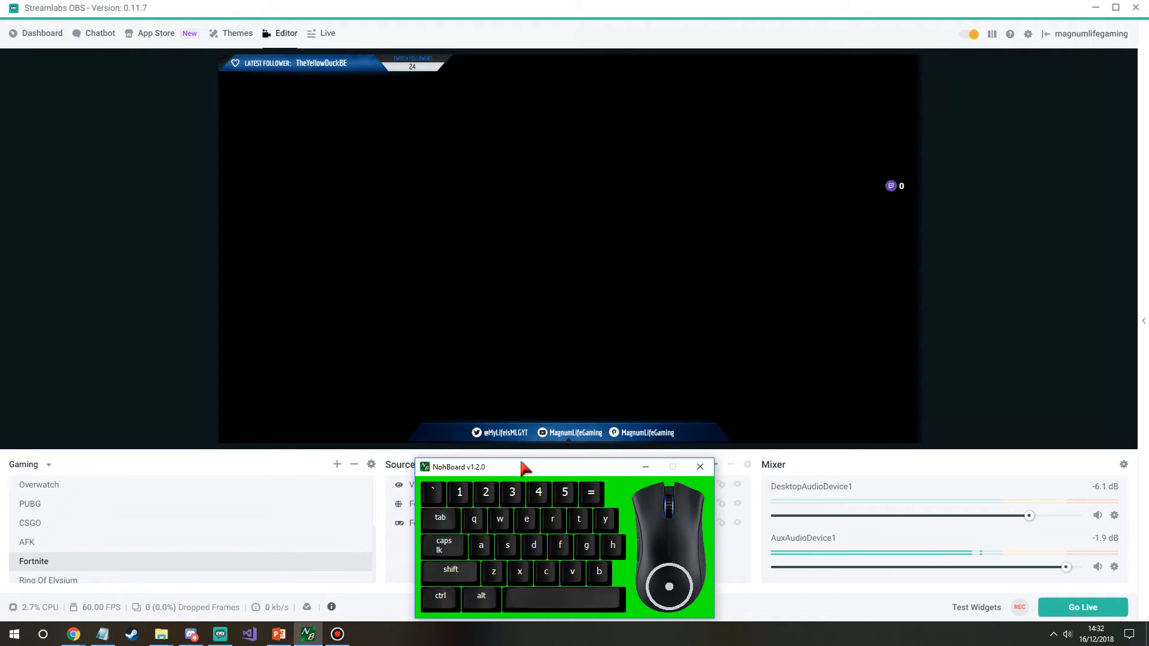
pyautogui.moveTo(514, 471); pyautogui.dragTo(160, 213)
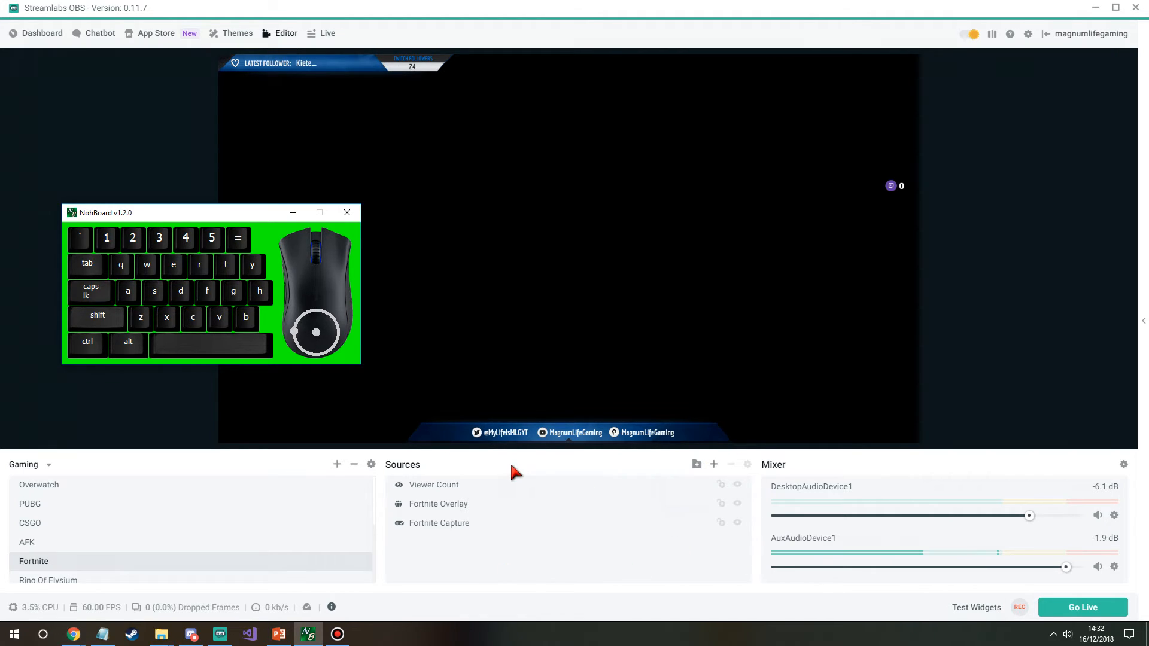
pyautogui.click(570, 17)
pyautogui.moveTo(570, 16); pyautogui.dragTo(782, 45)
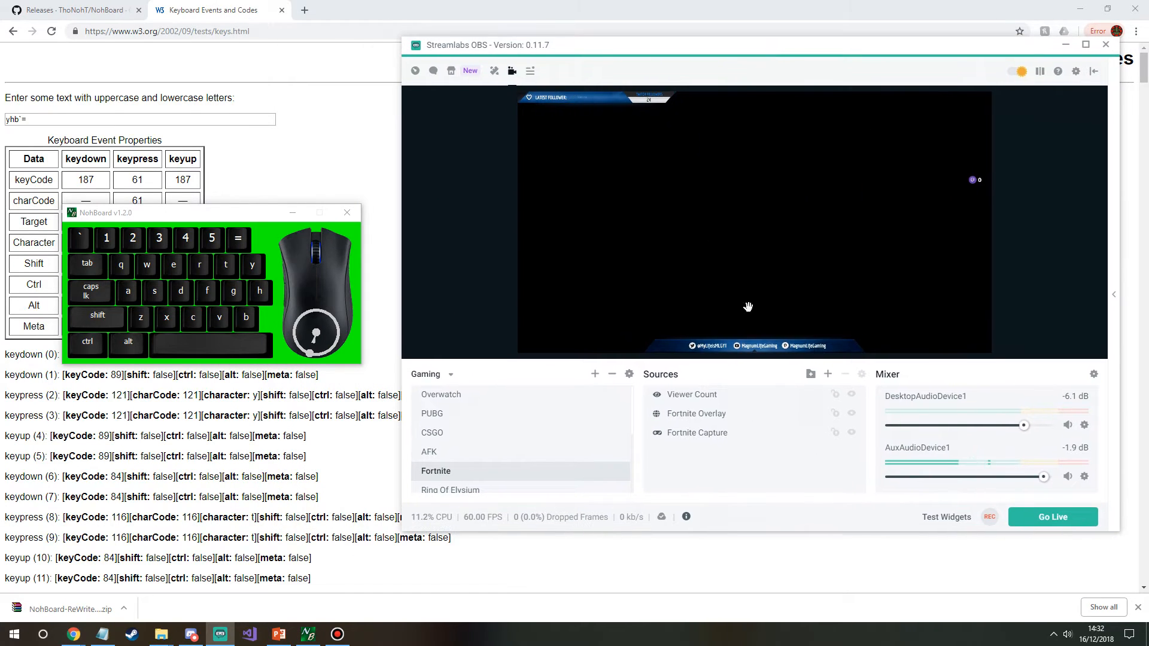
pyautogui.moveTo(251, 211); pyautogui.dragTo(250, 194)
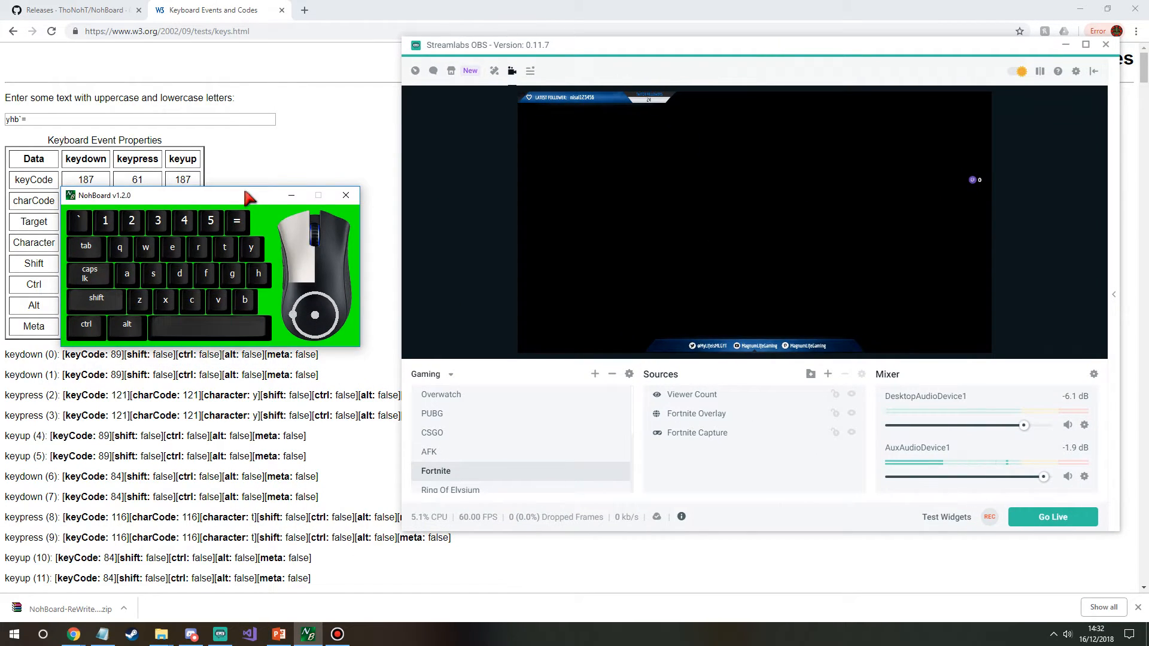
# Step: Add a new Window Capture source named NohBoard to the Fortnite scene
pyautogui.click(829, 374)
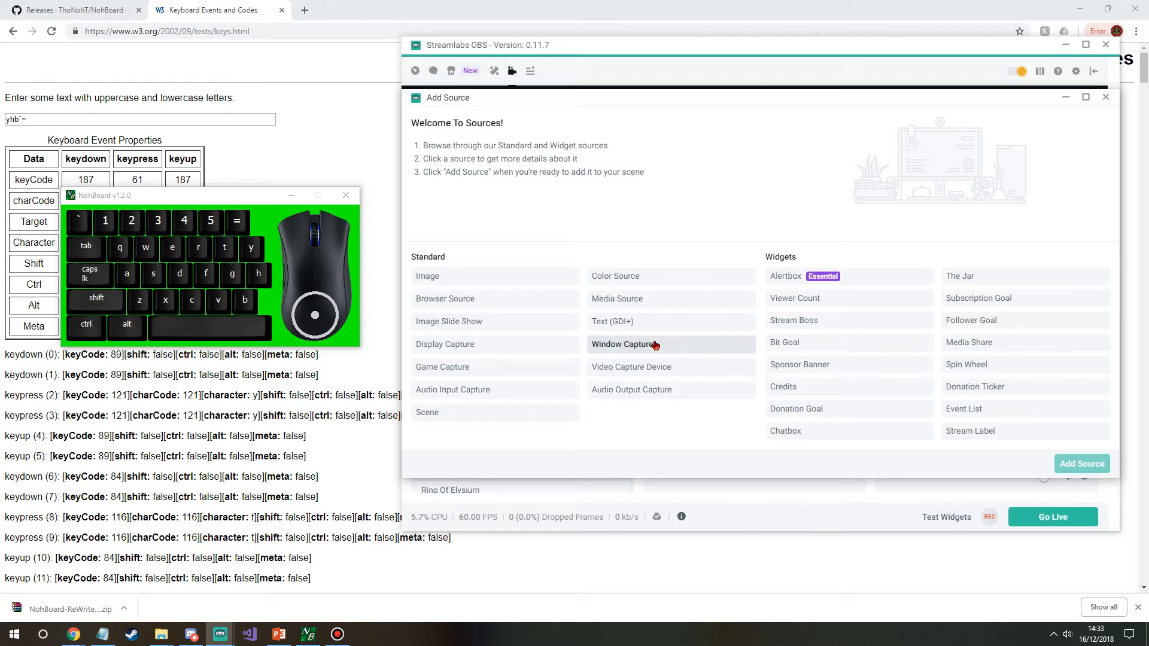
pyautogui.click(654, 345)
pyautogui.click(1079, 465)
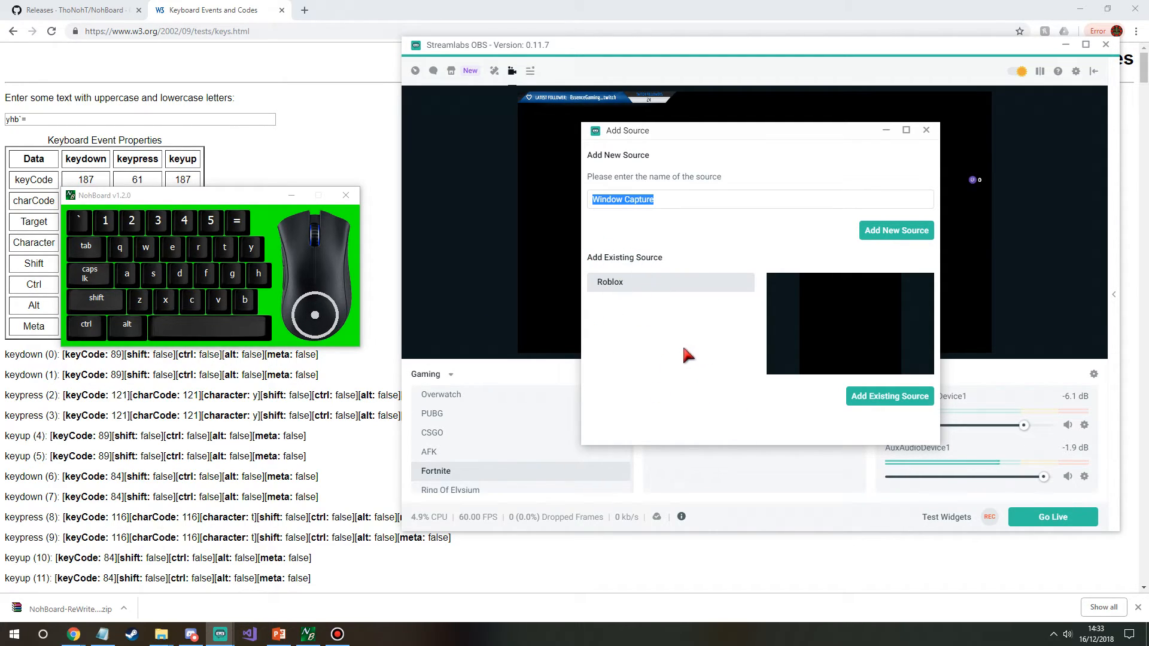
pyautogui.write('NohBoard')
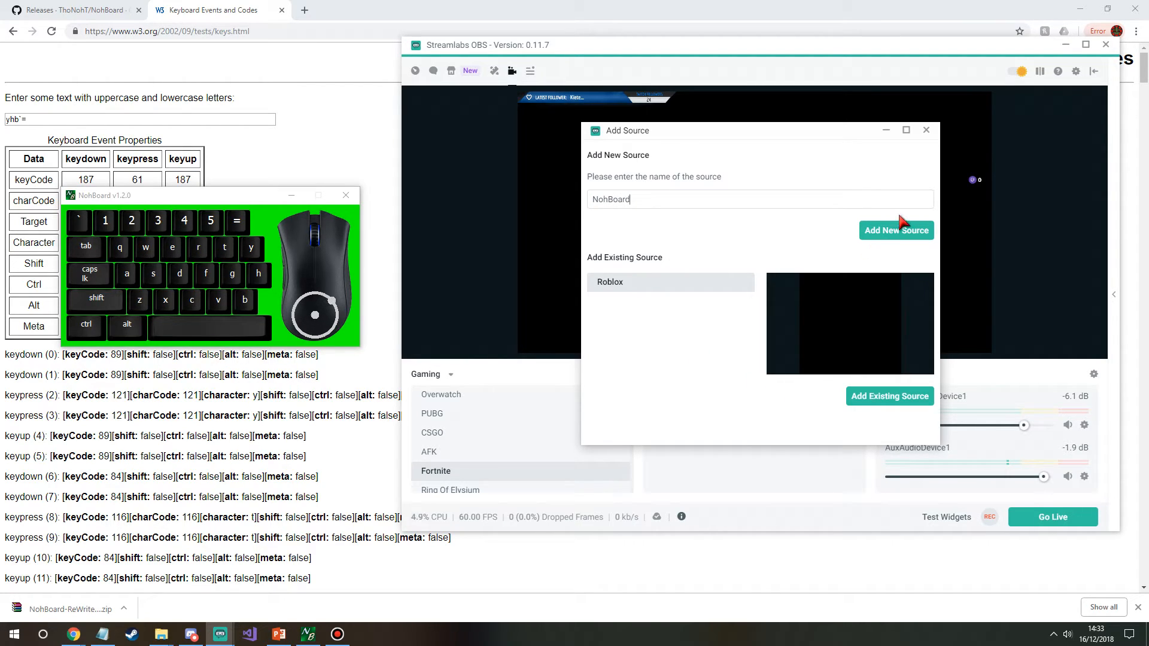
pyautogui.click(901, 226)
# Step: Set the source to capture the NohBoard v1.2.0 window without the cursor, and place it in the canvas's lower-left corner
pyautogui.click(795, 203)
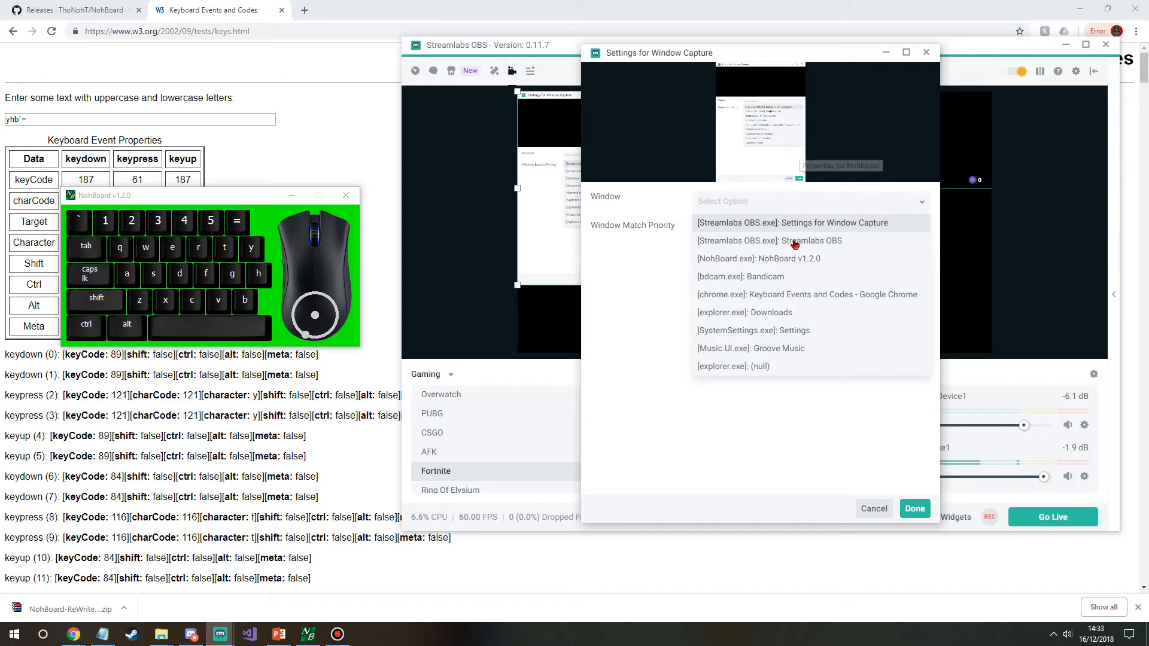
pyautogui.click(793, 260)
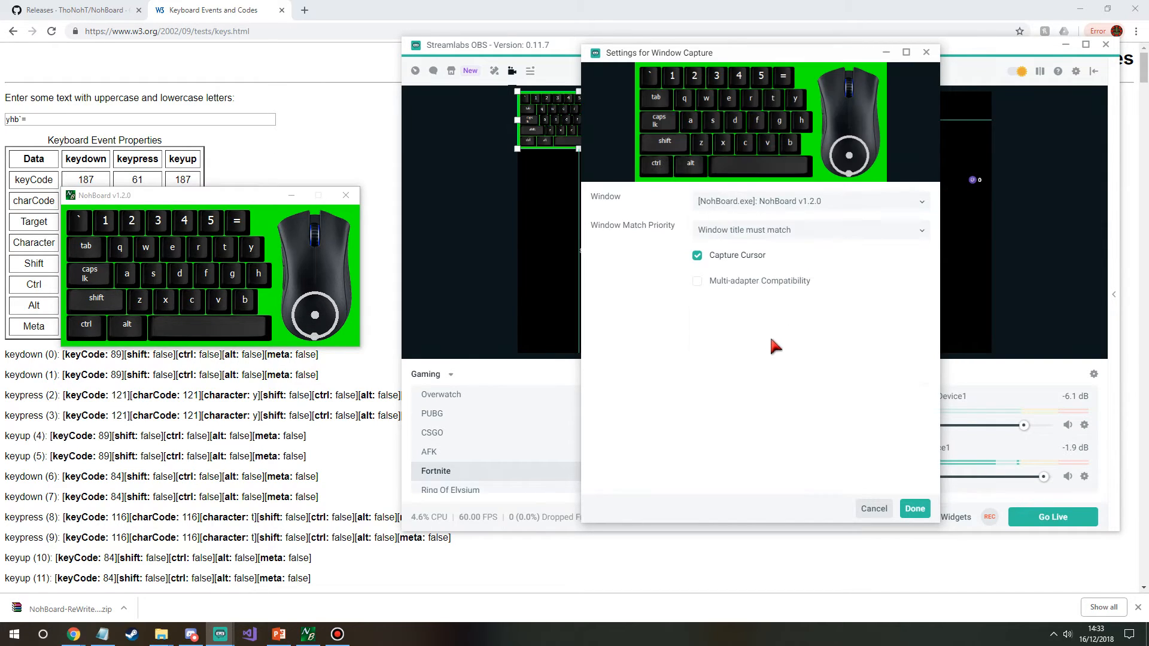
pyautogui.moveTo(716, 57); pyautogui.dragTo(780, 146)
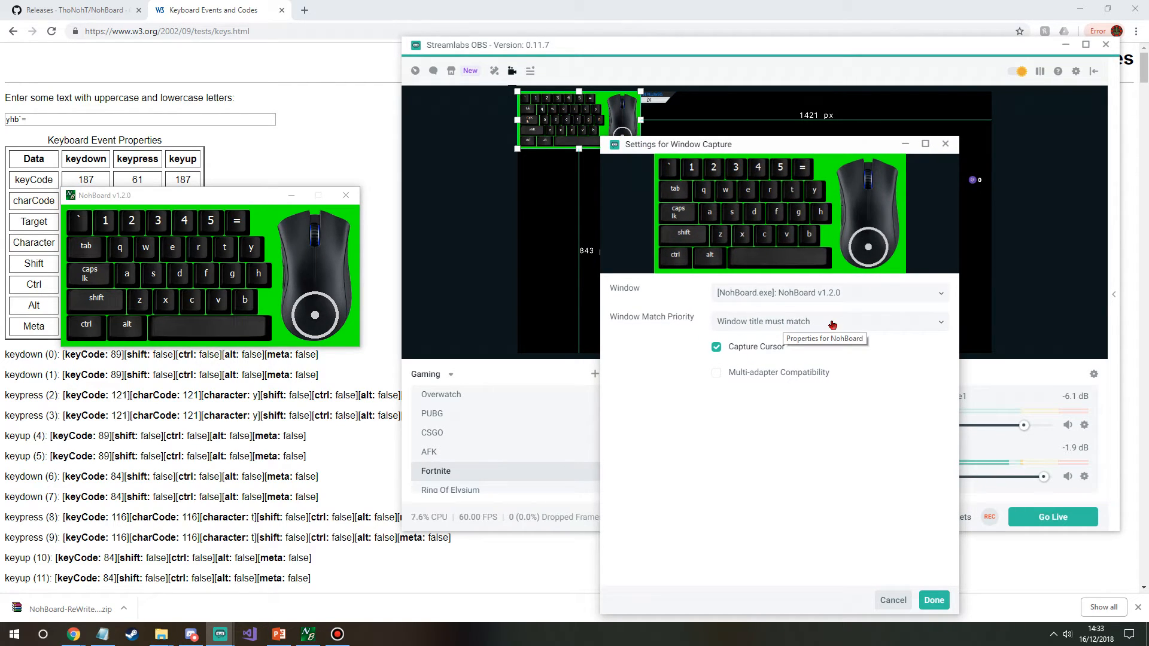
pyautogui.click(832, 324)
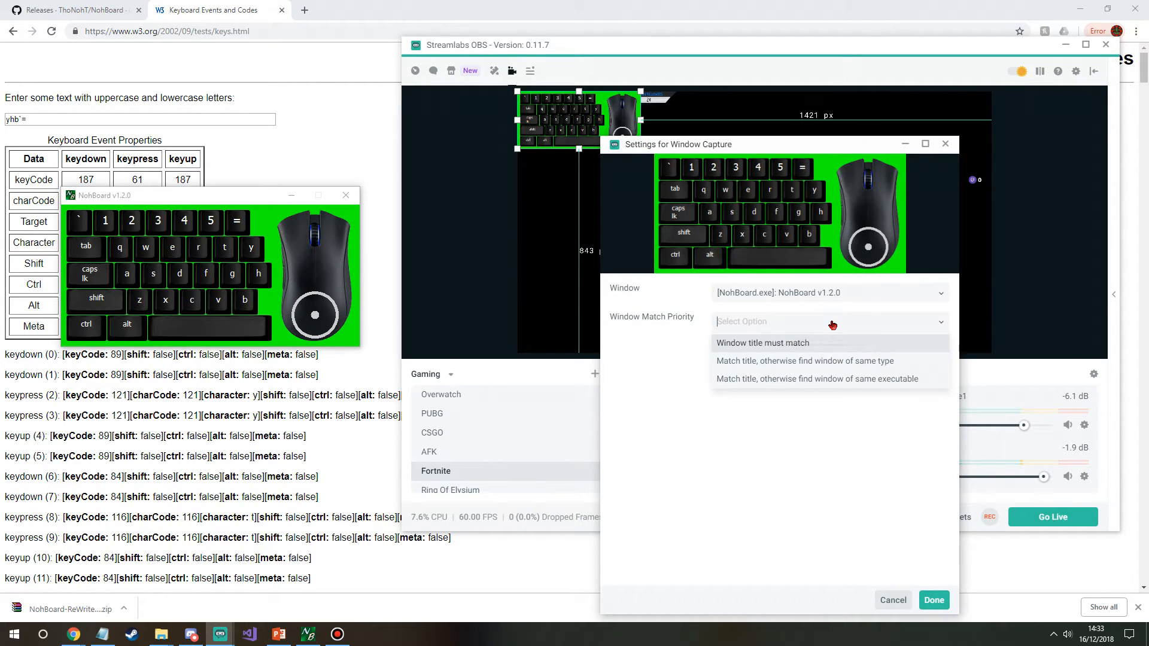
pyautogui.click(676, 360)
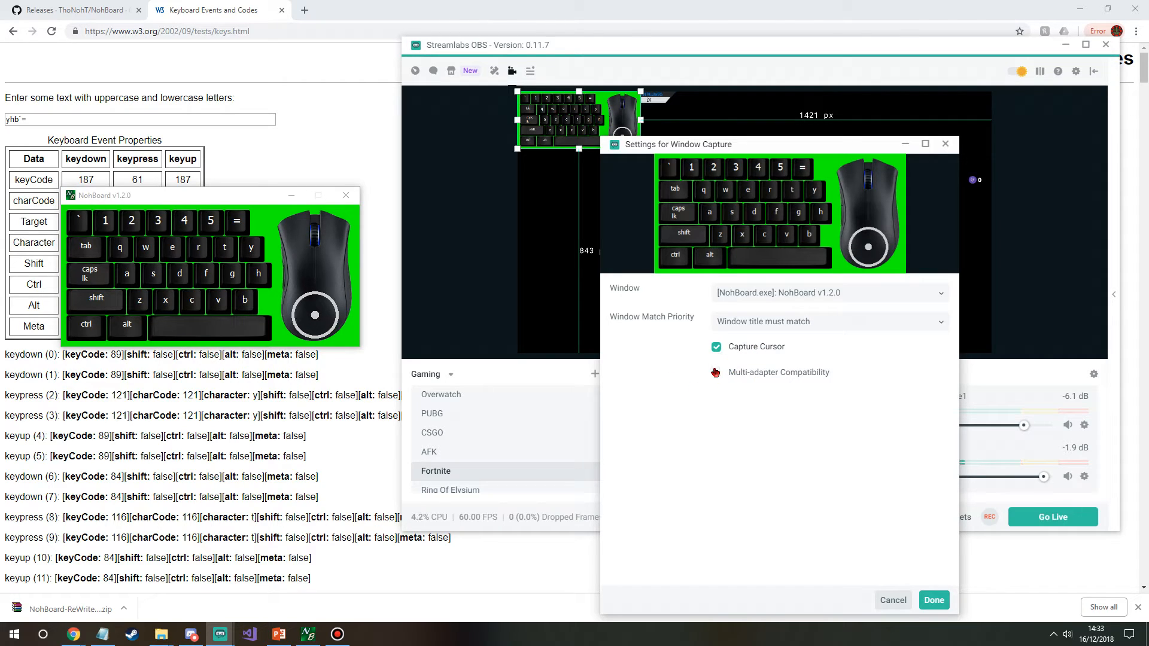
pyautogui.click(717, 350)
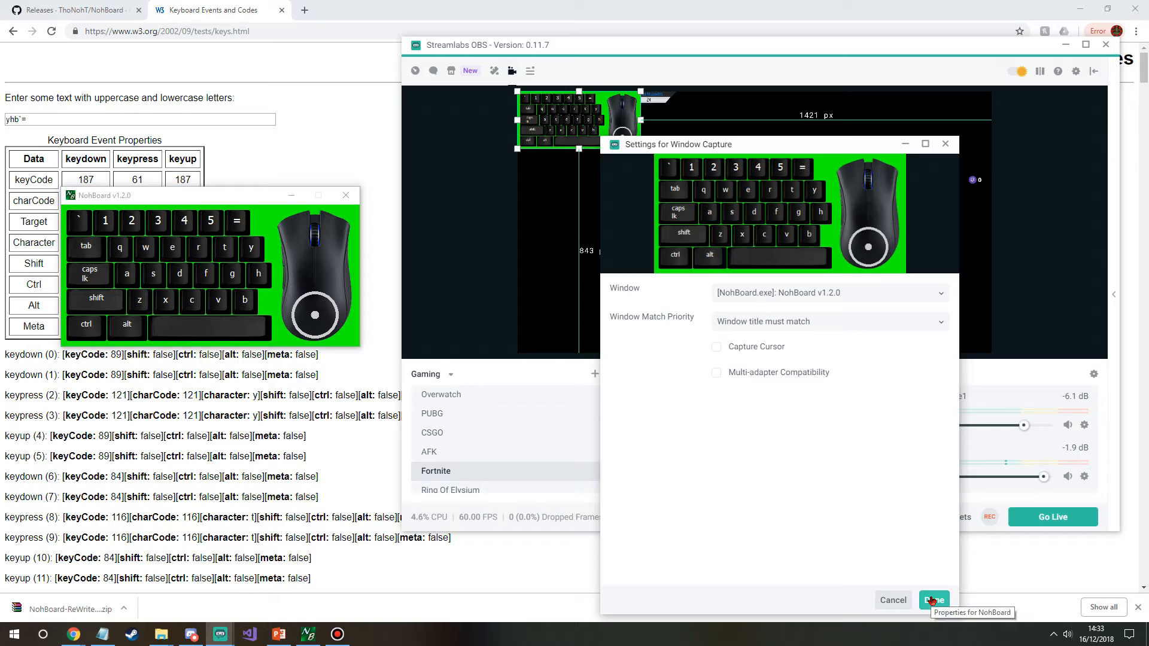
pyautogui.click(932, 601)
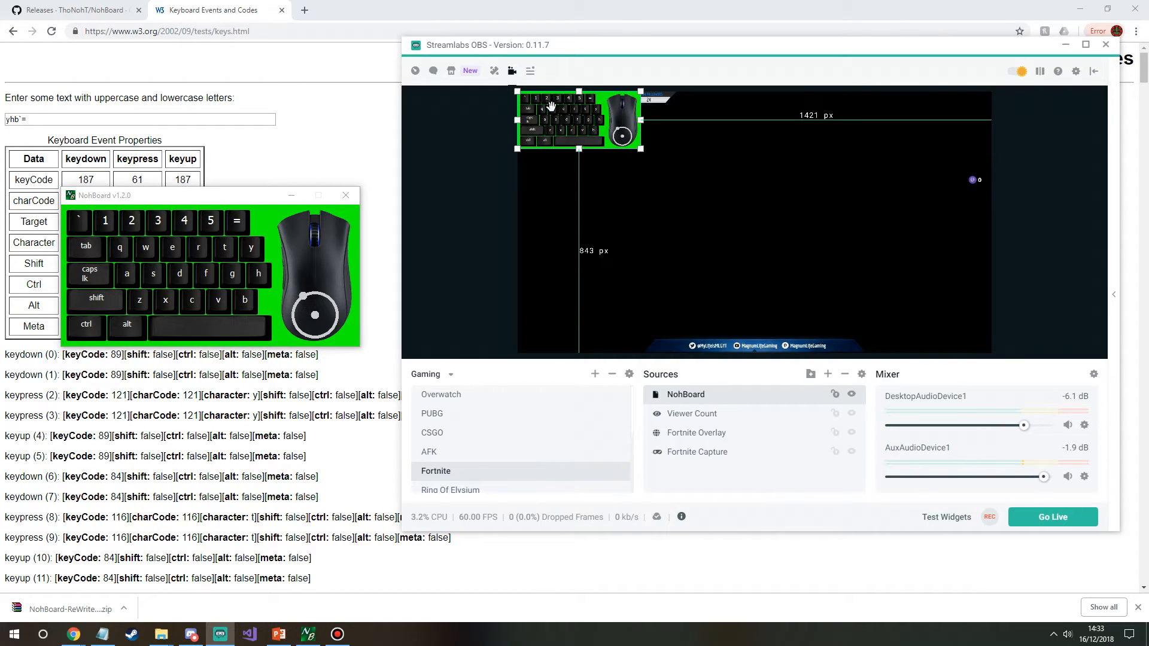
pyautogui.moveTo(570, 114); pyautogui.dragTo(572, 316)
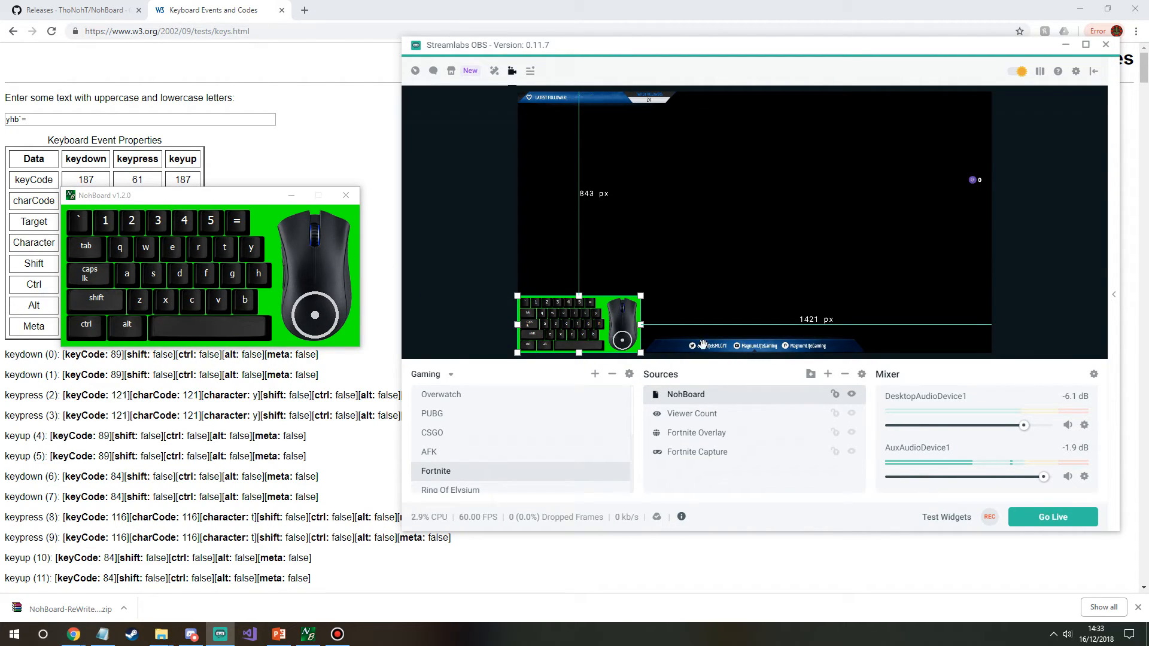
# Step: Add a Chroma Key filter with the green key colour to the NohBoard source
pyautogui.rightClick(731, 398)
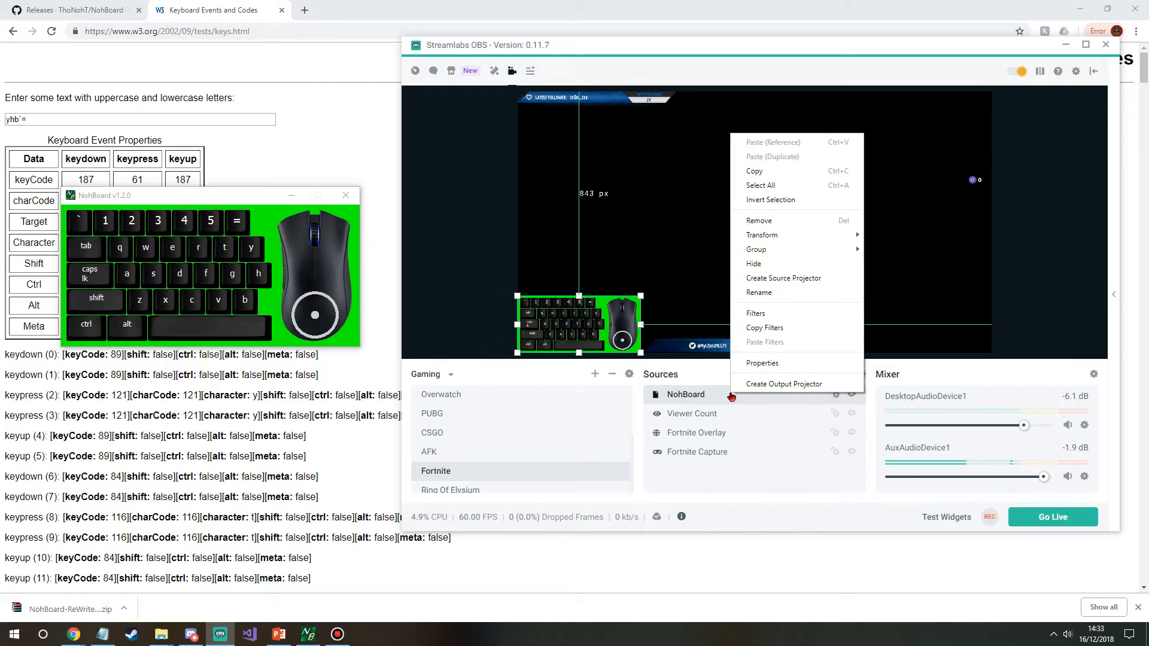
pyautogui.click(757, 314)
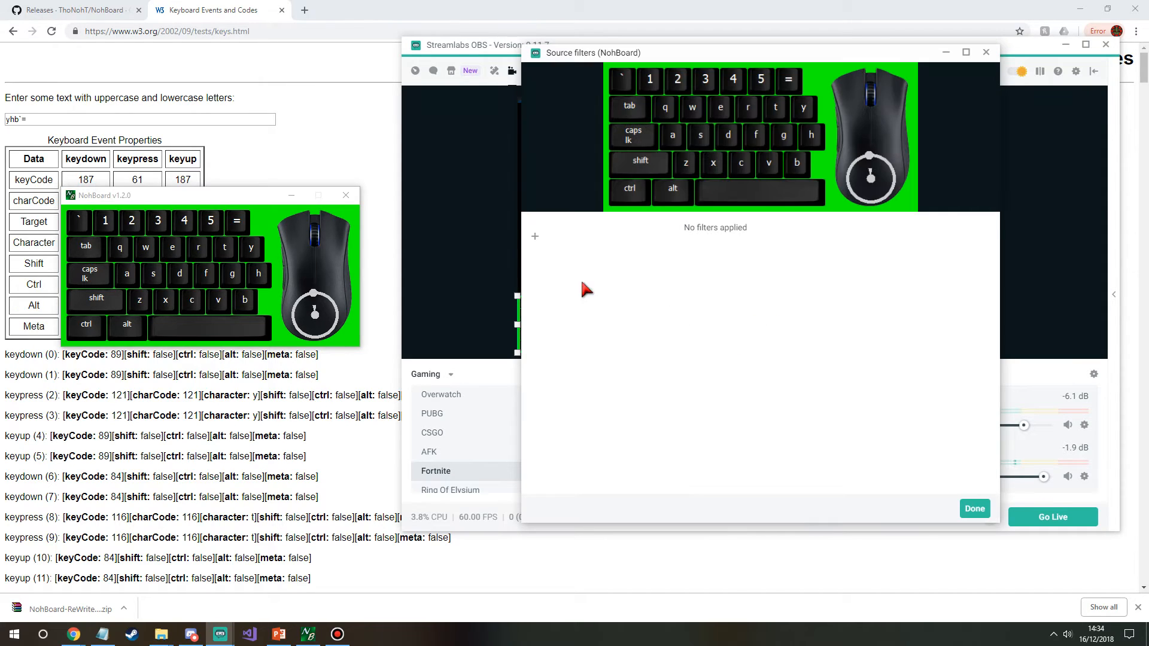
pyautogui.click(537, 239)
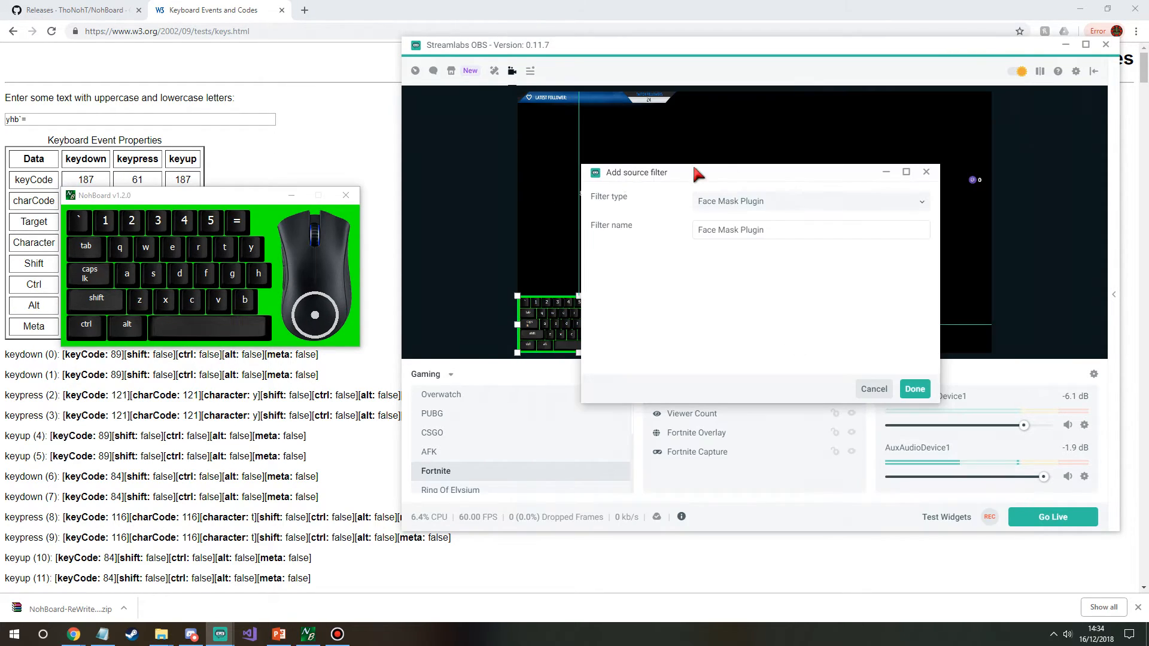
pyautogui.click(727, 202)
pyautogui.scroll(-1, 775, 318)
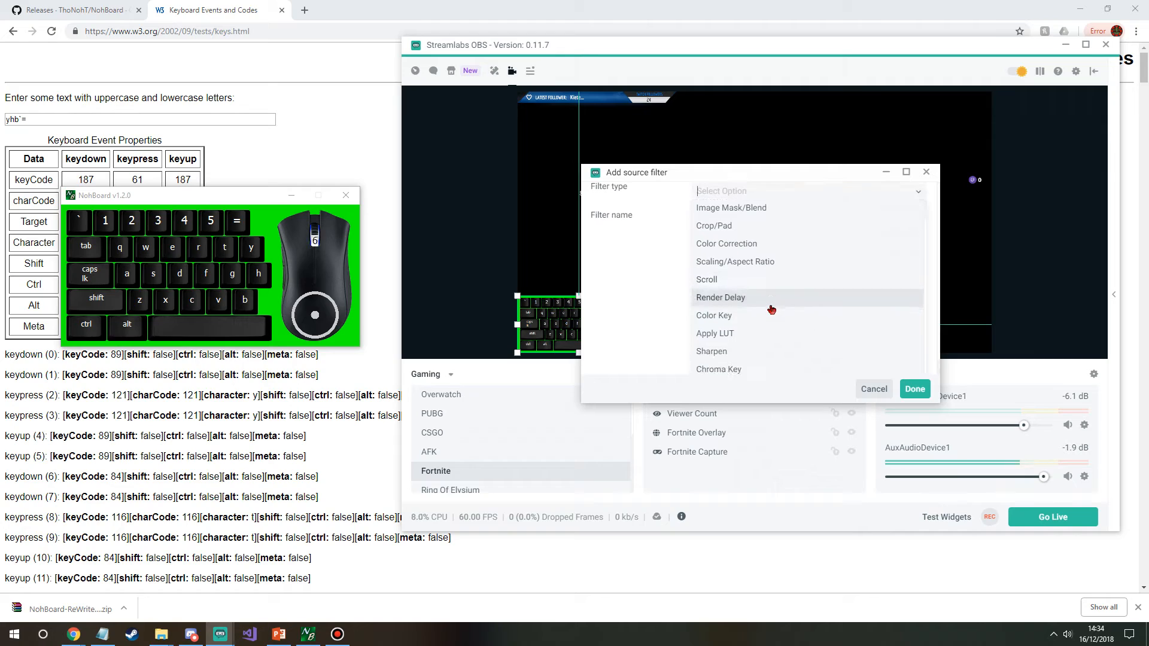
pyautogui.click(730, 368)
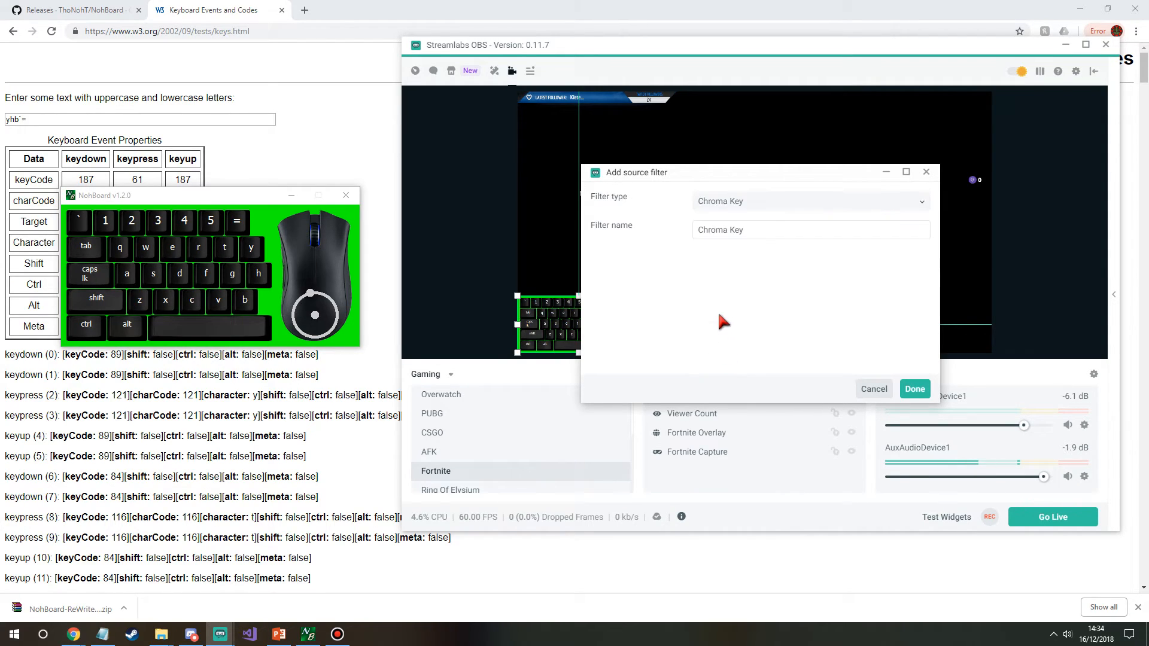
pyautogui.moveTo(748, 231); pyautogui.dragTo(667, 233)
pyautogui.click(743, 233)
pyautogui.click(912, 389)
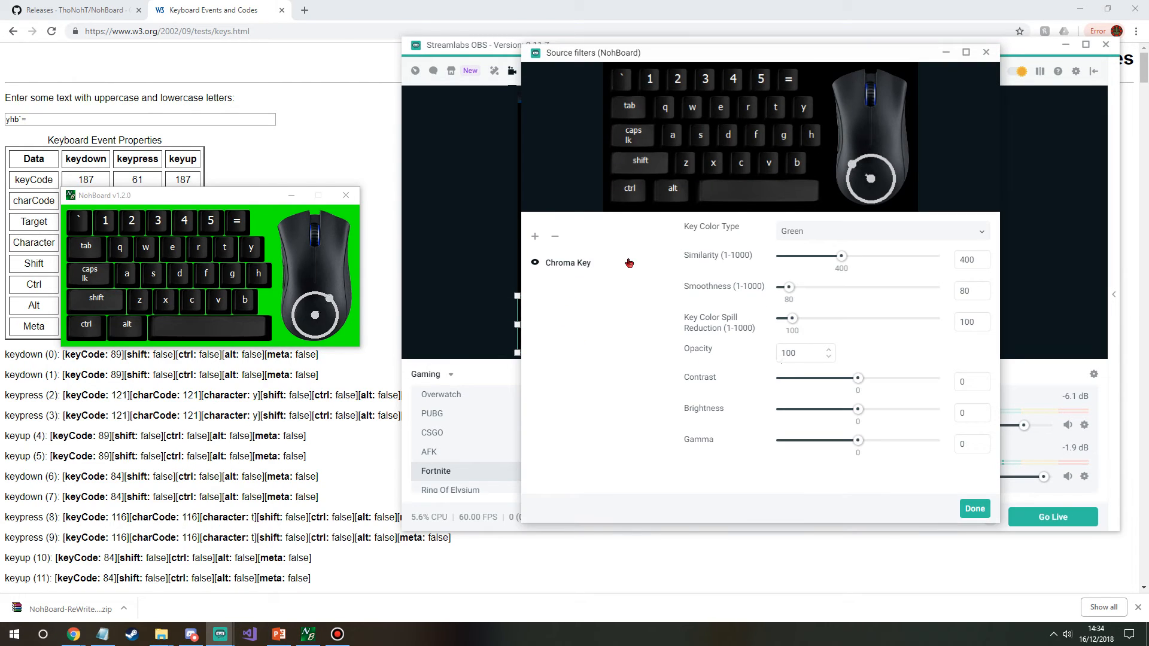
pyautogui.moveTo(736, 55); pyautogui.dragTo(726, 130)
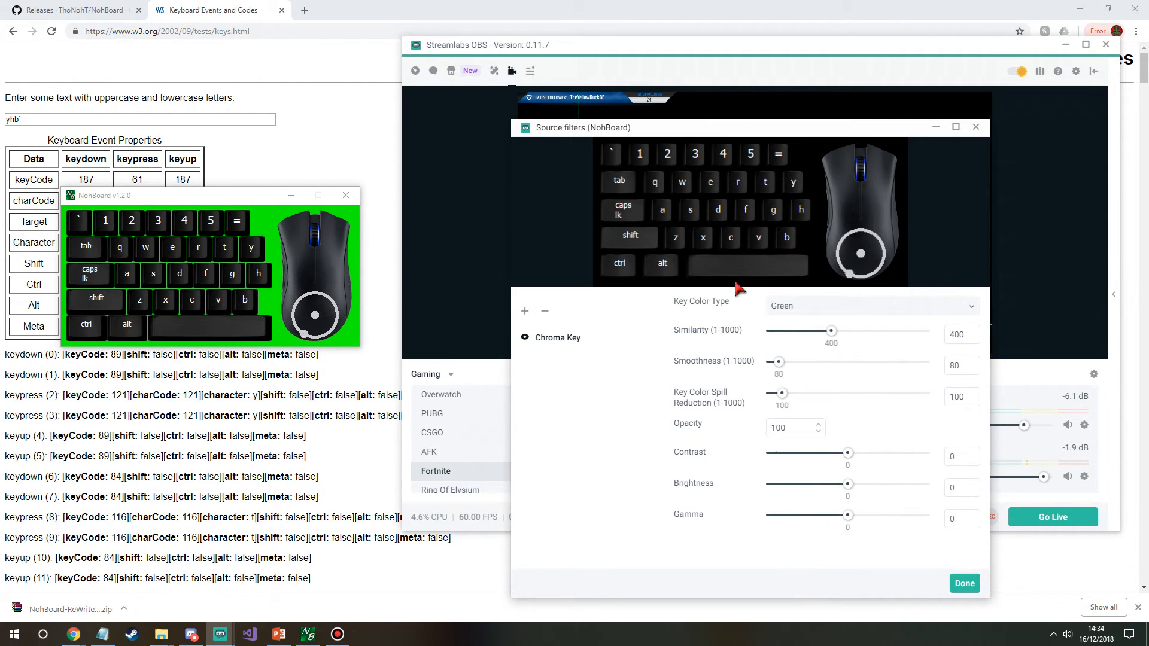
pyautogui.moveTo(717, 134); pyautogui.dragTo(699, 105)
pyautogui.click(950, 555)
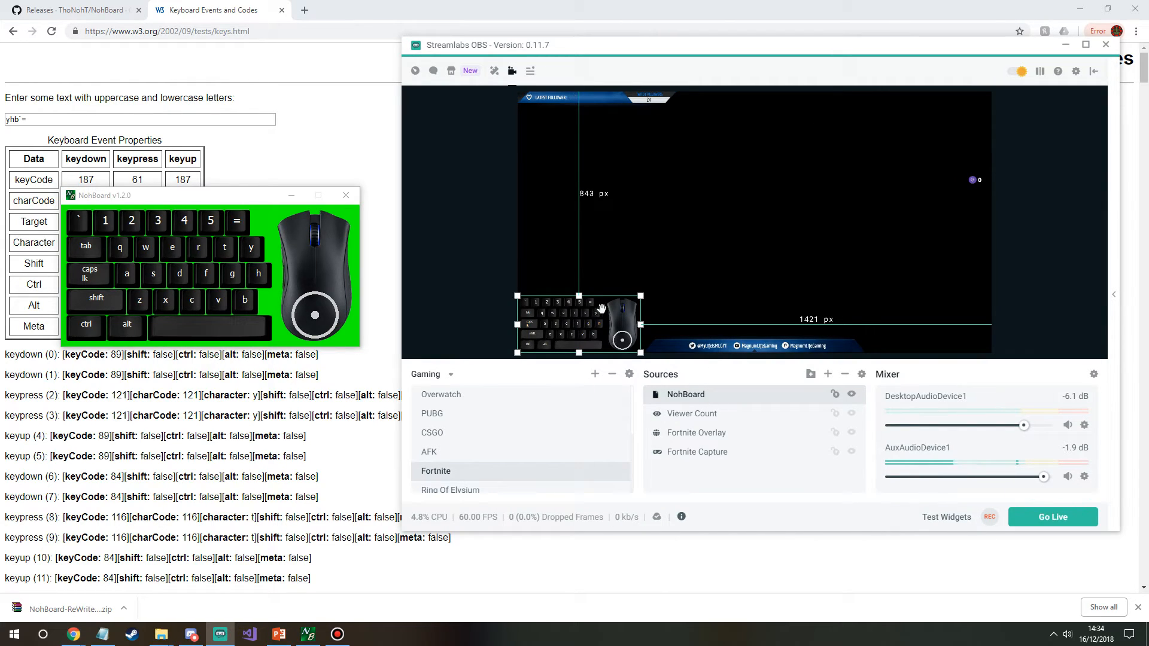
# Step: Reselect the Fortnite scene and reposition the Streamlabs OBS window beside NohBoard
pyautogui.click(453, 459)
pyautogui.click(452, 469)
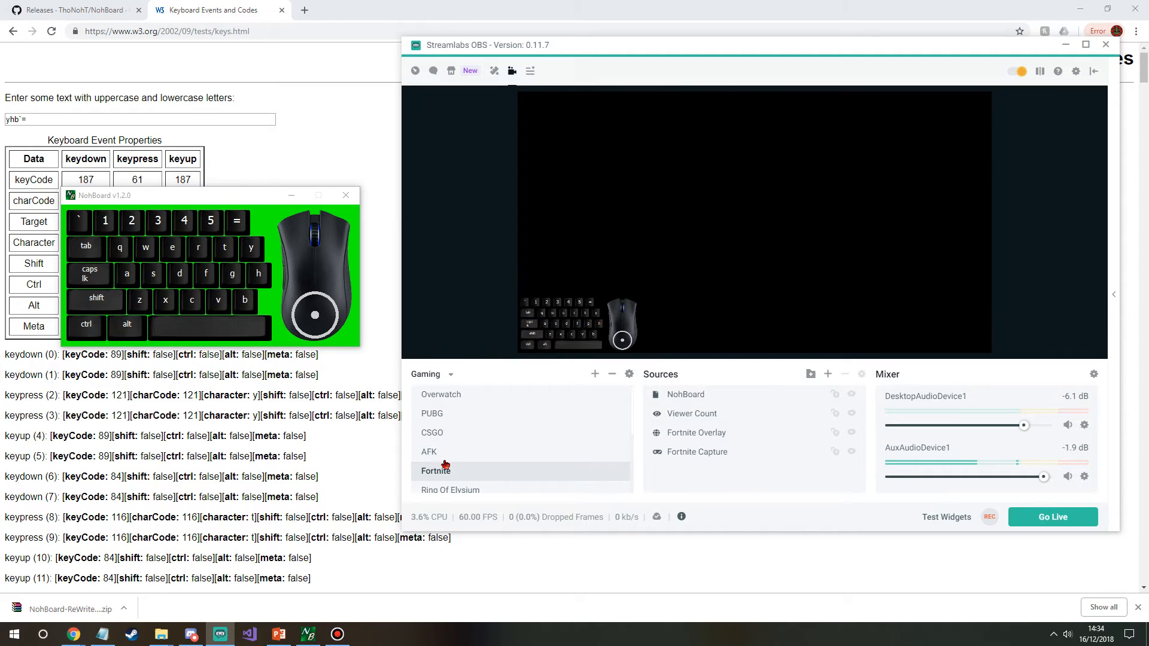
pyautogui.moveTo(759, 51); pyautogui.dragTo(620, 71)
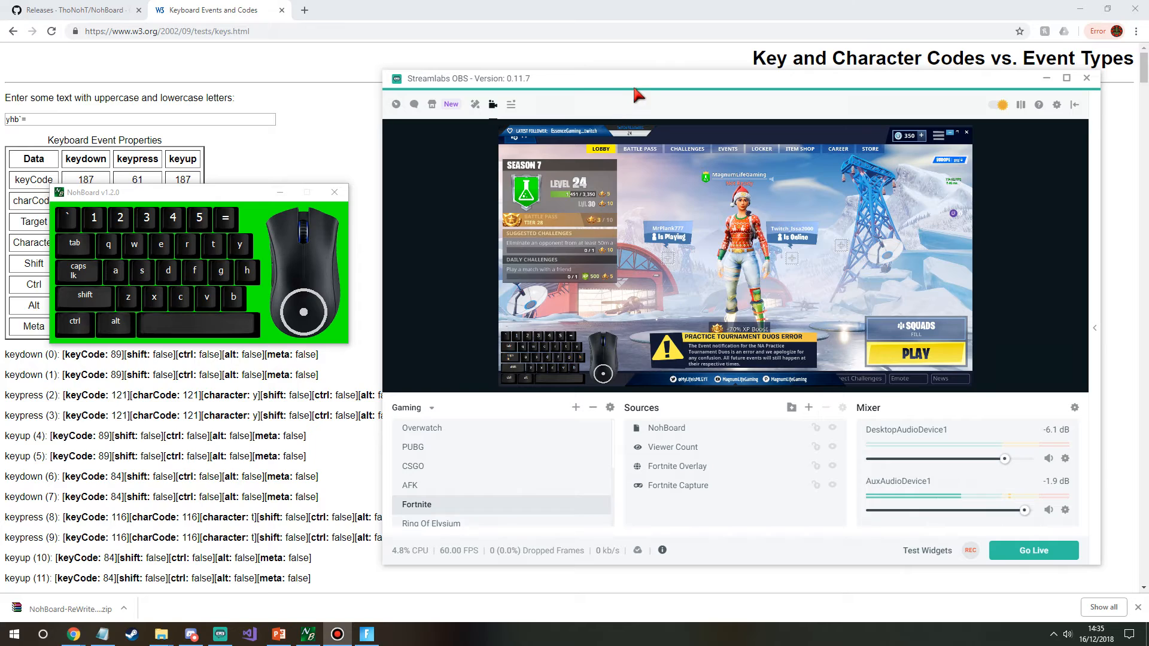
pyautogui.moveTo(622, 72); pyautogui.dragTo(603, 52)
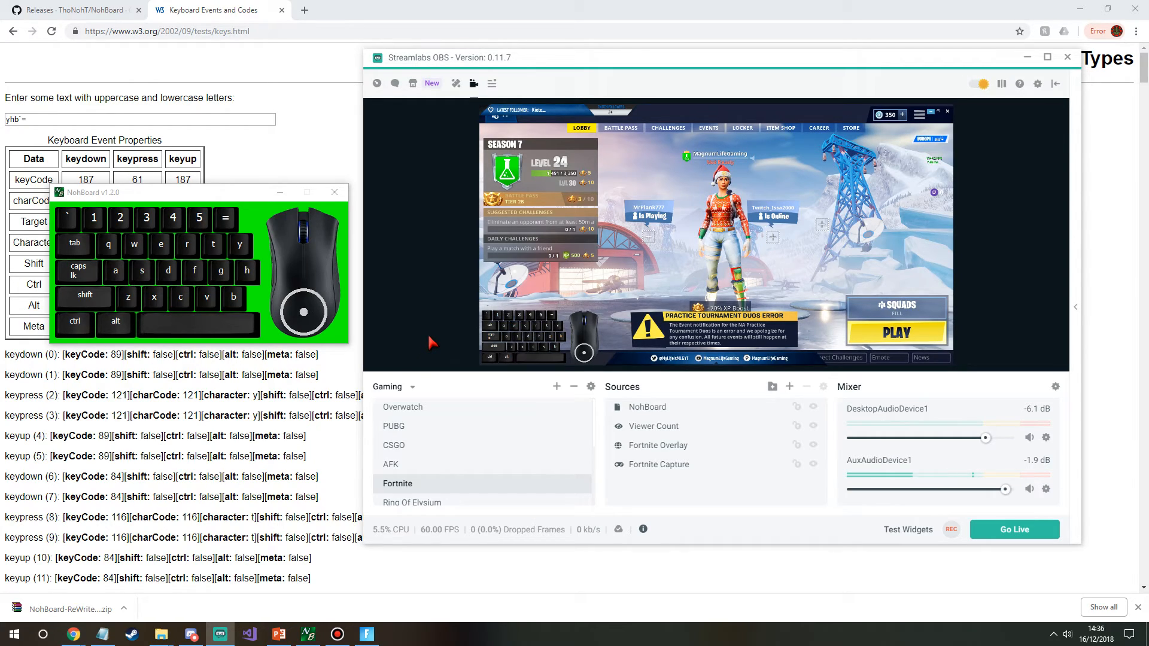
# Step: Test the keyboard overlay over the Fortnite preview with letter keys, the equals key, Ctrl and Alt
pyautogui.press('e')
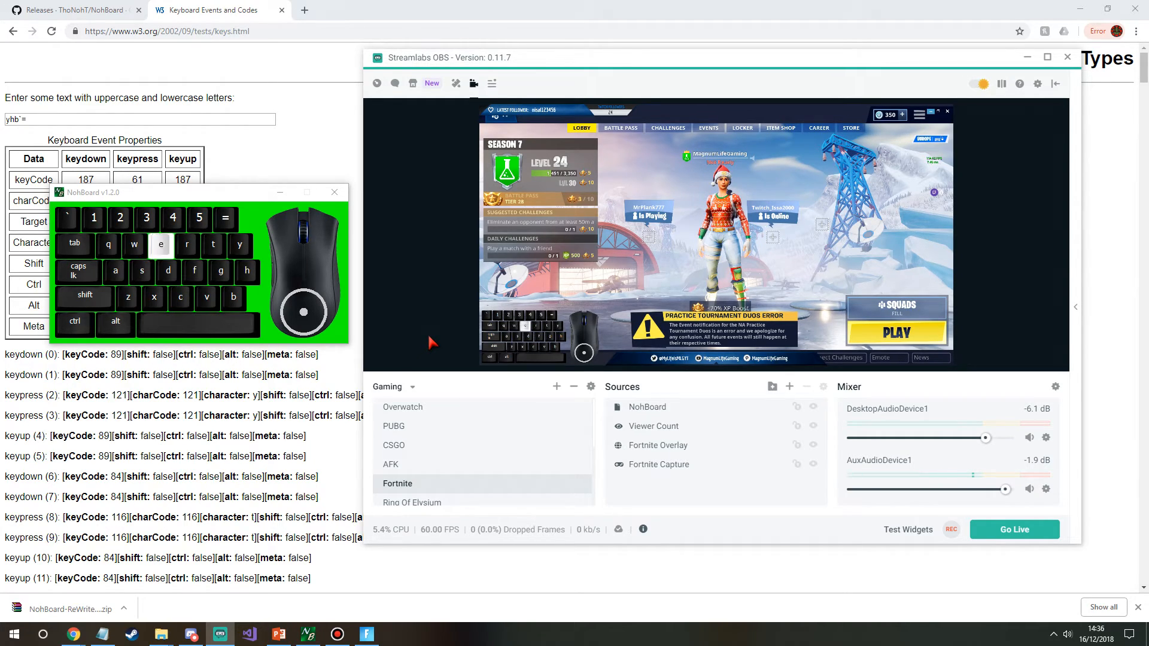
pyautogui.press('d')
pyautogui.press('f')
pyautogui.press('s')
pyautogui.press('e')
pyautogui.press('f')
pyautogui.press('=')
pyautogui.press('ctrl')
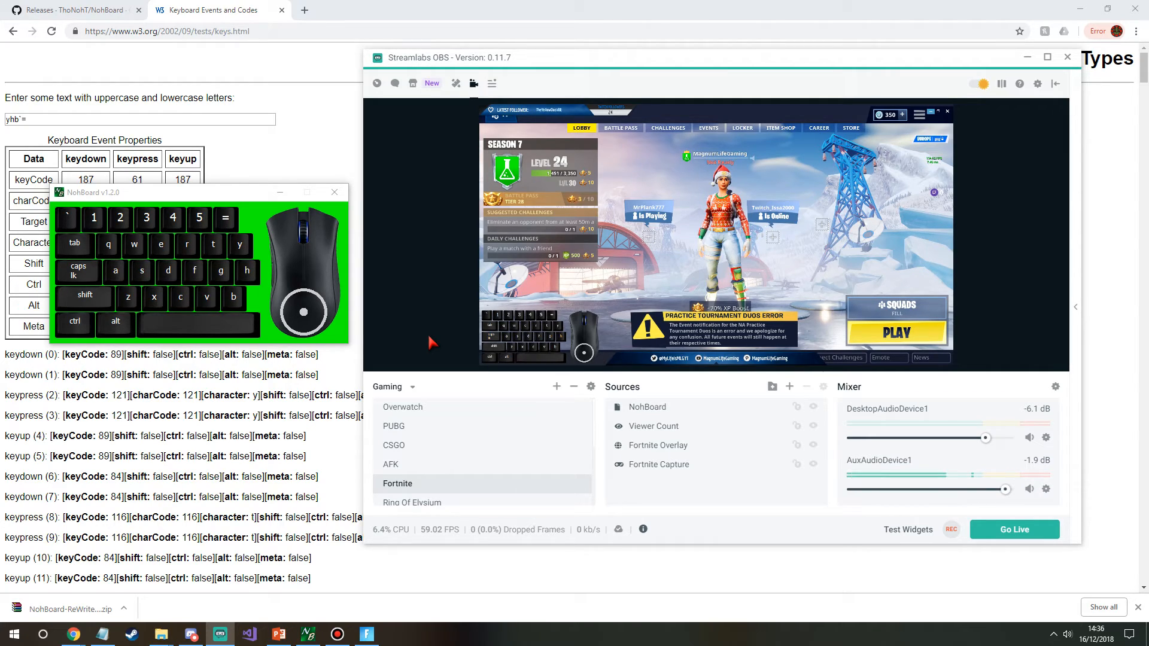
pyautogui.press('alt')
# Step: Select the NohBoard source on the canvas and enlarge it proportionally from its upper-right corner
pyautogui.moveTo(501, 52); pyautogui.dragTo(534, 56)
pyautogui.click(607, 311)
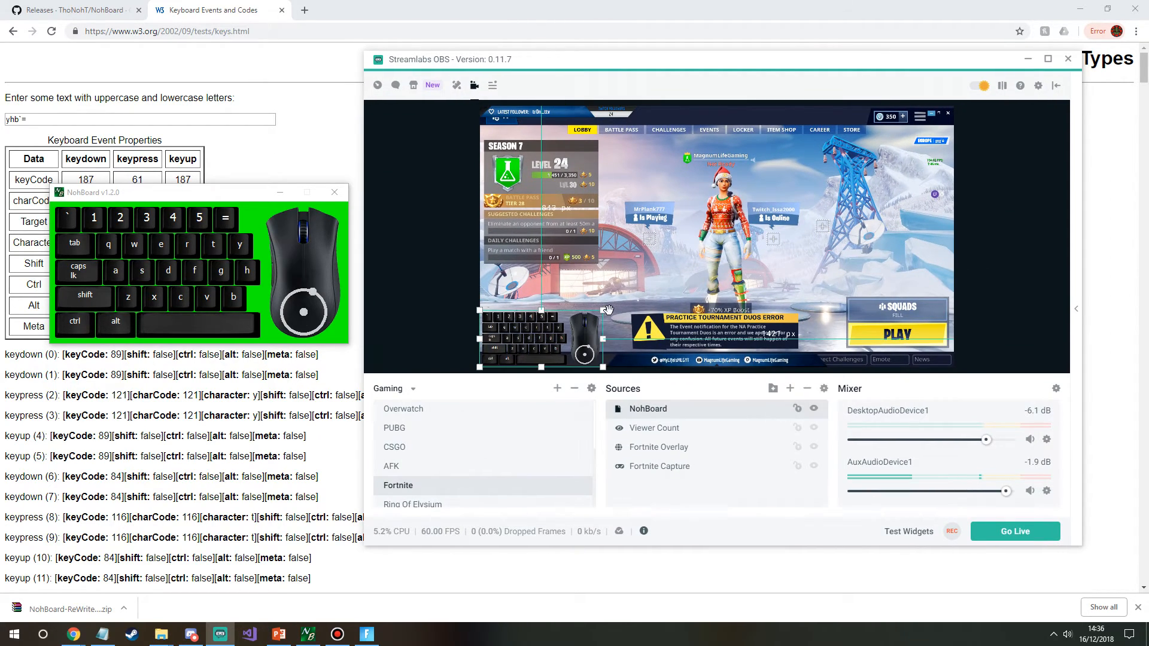
pyautogui.moveTo(603, 310); pyautogui.dragTo(652, 281)
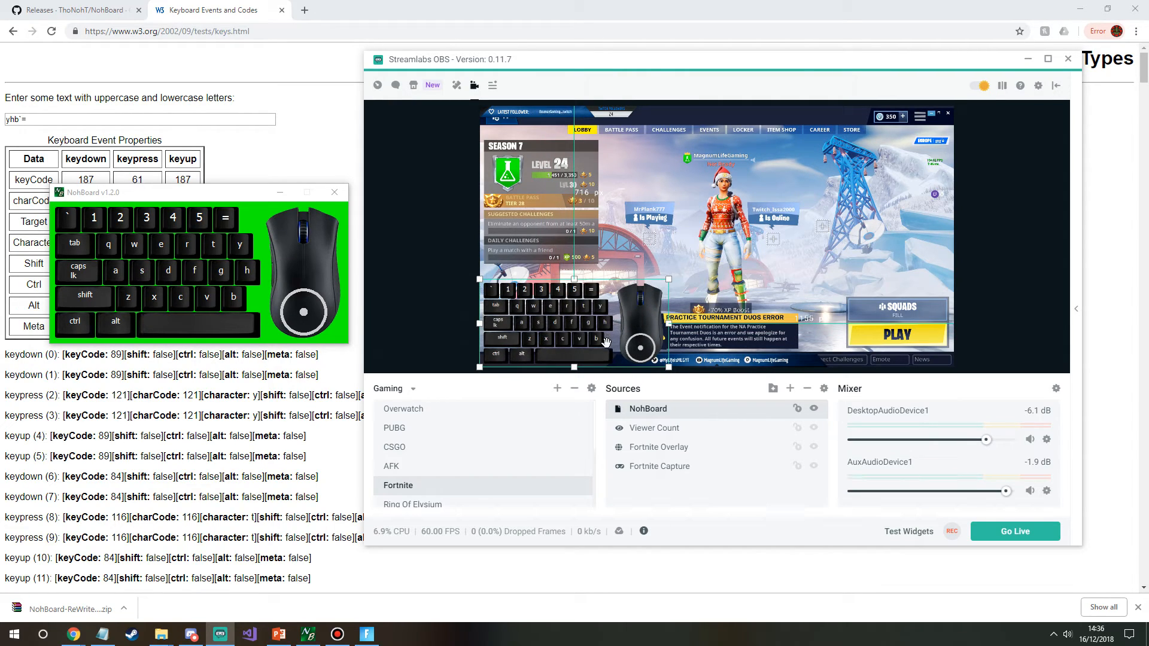
# Step: Test the enlarged overlay in the preview with repeated W, E, R, S, D and F keystrokes
pyautogui.press('w')
pyautogui.press('e')
pyautogui.press('e')
pyautogui.press('r')
pyautogui.press('w')
pyautogui.press('e')
pyautogui.press('w')
pyautogui.press('d')
pyautogui.press('f')
pyautogui.press('s')
pyautogui.press('d')
pyautogui.press('f')
pyautogui.press('s')
pyautogui.press('d')
pyautogui.press('f')
pyautogui.press('s')
pyautogui.press('d')
pyautogui.press('f')
pyautogui.press('s')
pyautogui.press('d')
pyautogui.press('f')
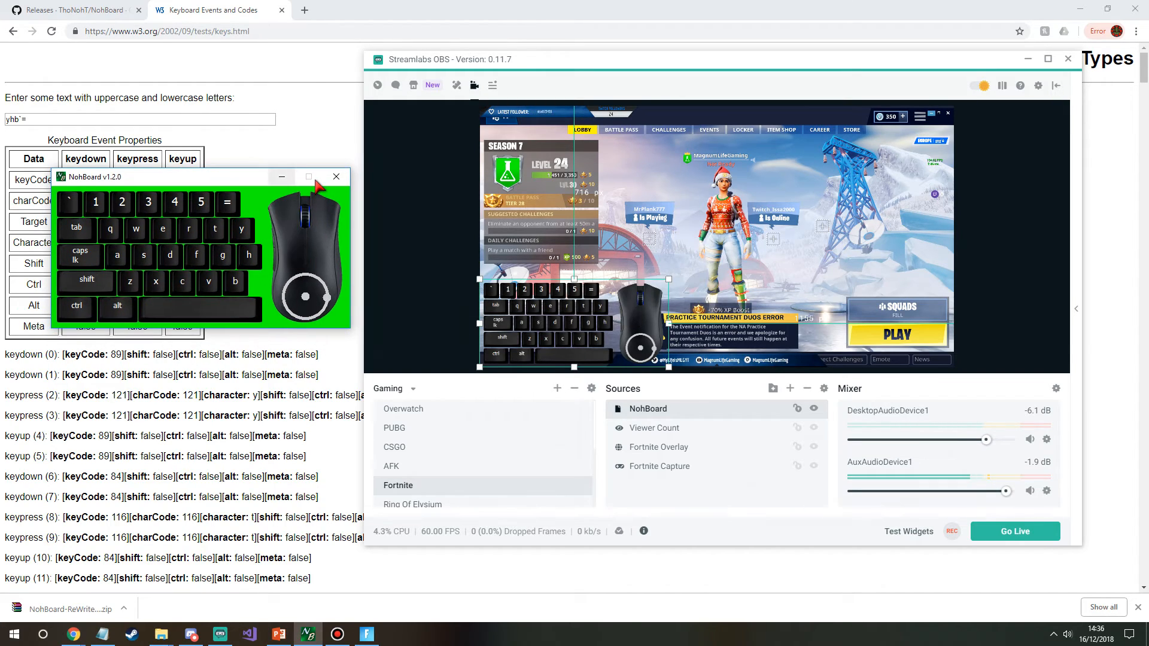
# Step: Close NohBoard and locate the NohBoard application file in the Software\NohBoard folder on the E: drive
pyautogui.click(334, 192)
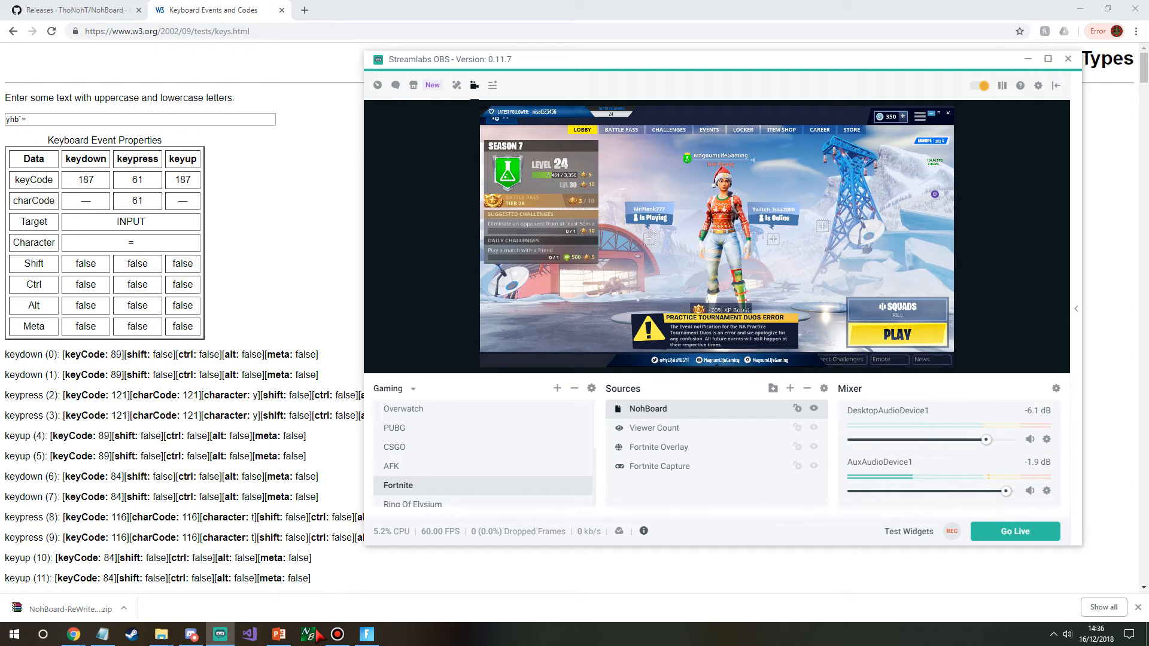
pyautogui.rightClick(161, 634)
pyautogui.click(129, 574)
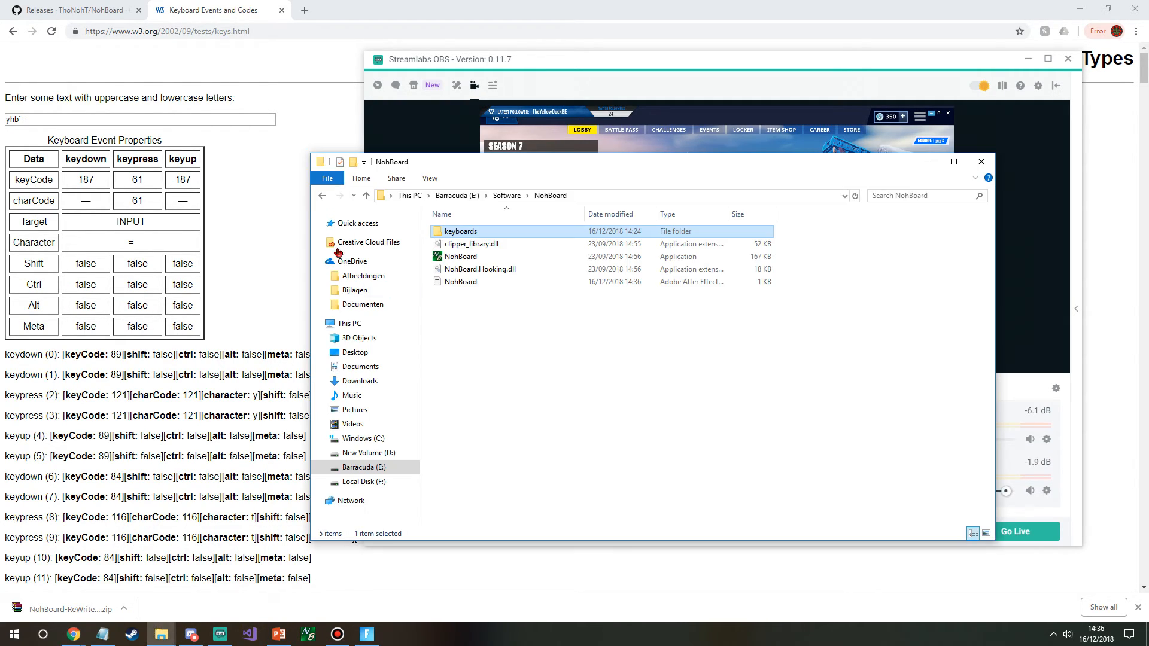
pyautogui.click(487, 257)
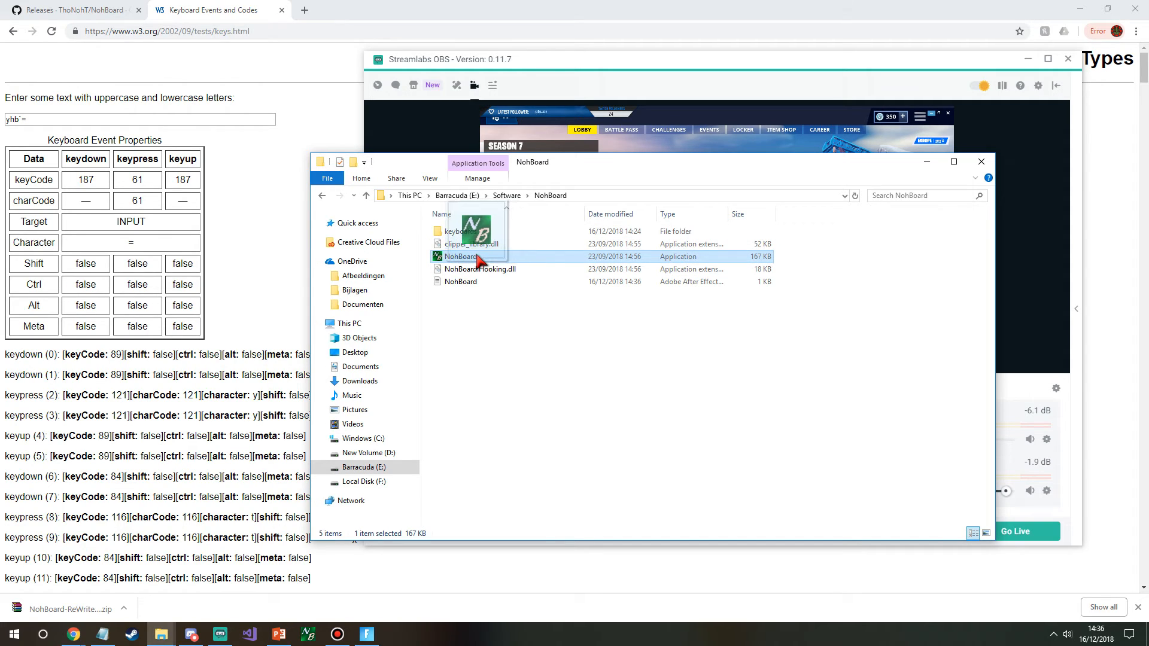
pyautogui.moveTo(394, 591); pyautogui.dragTo(469, 259)
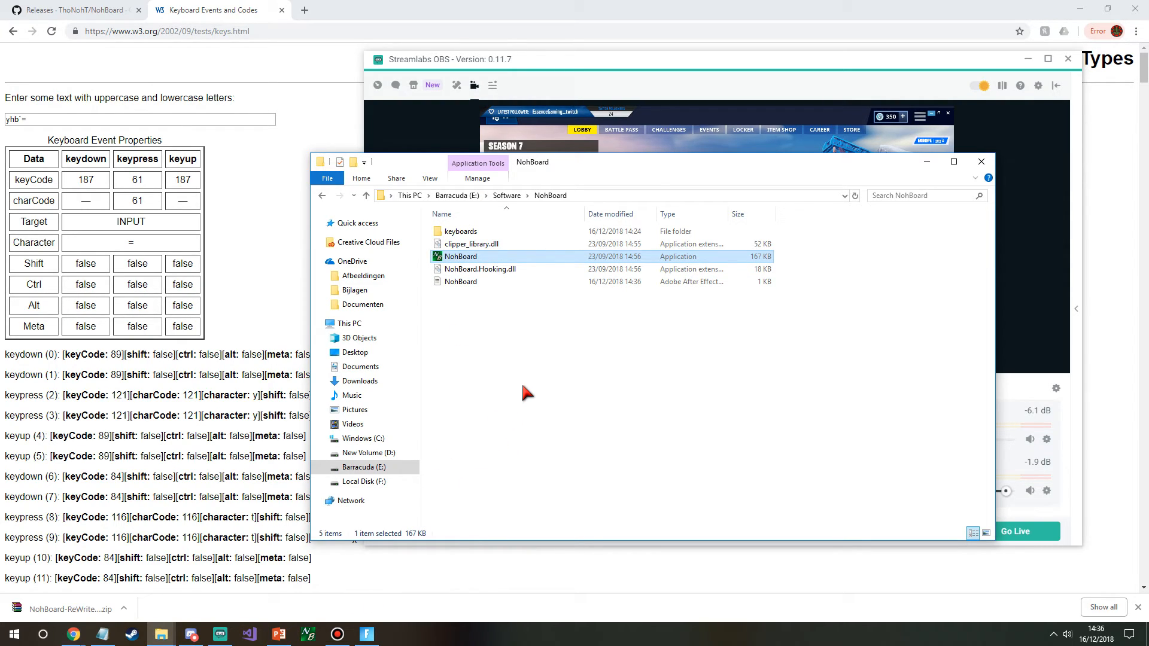
# Step: Search Windows for "noh", clear the search and return to the NohBoard folder
pyautogui.click(43, 636)
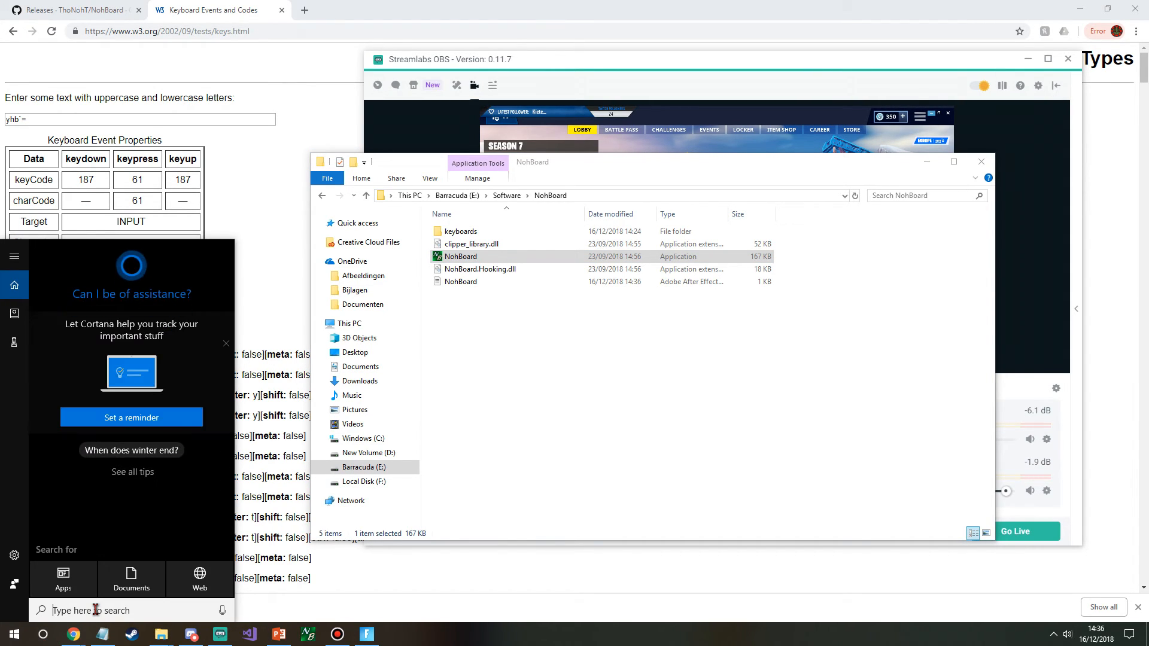
pyautogui.write('oh')
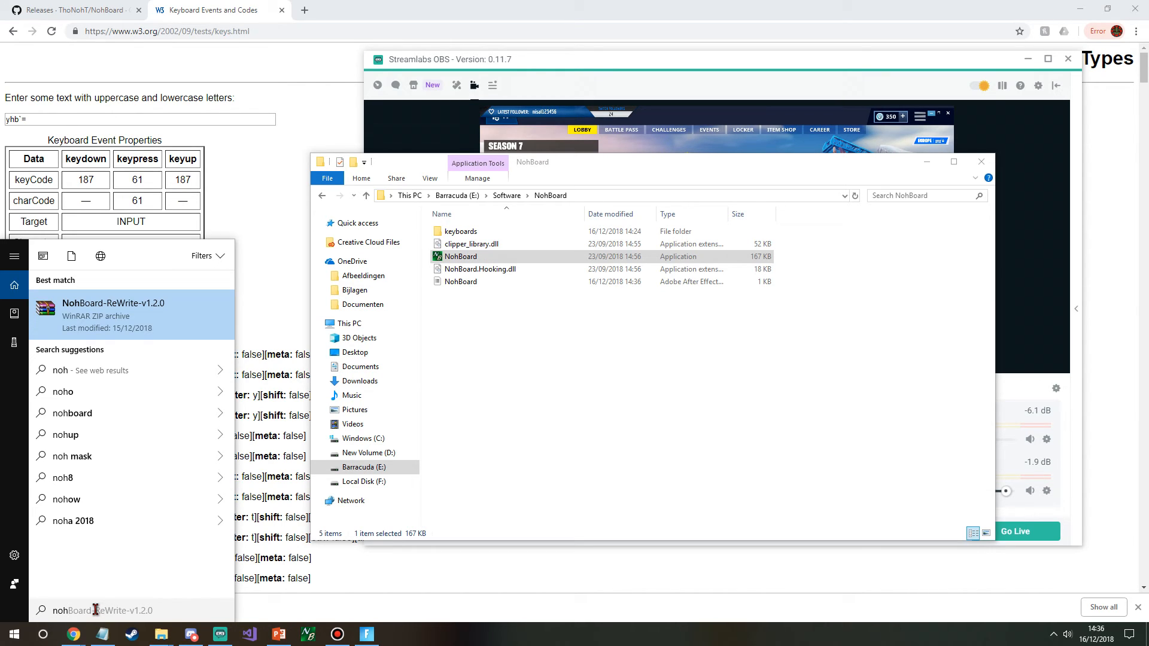
pyautogui.press('BackSpace')
pyautogui.press('BackSpace')
pyautogui.press('BackSpace')
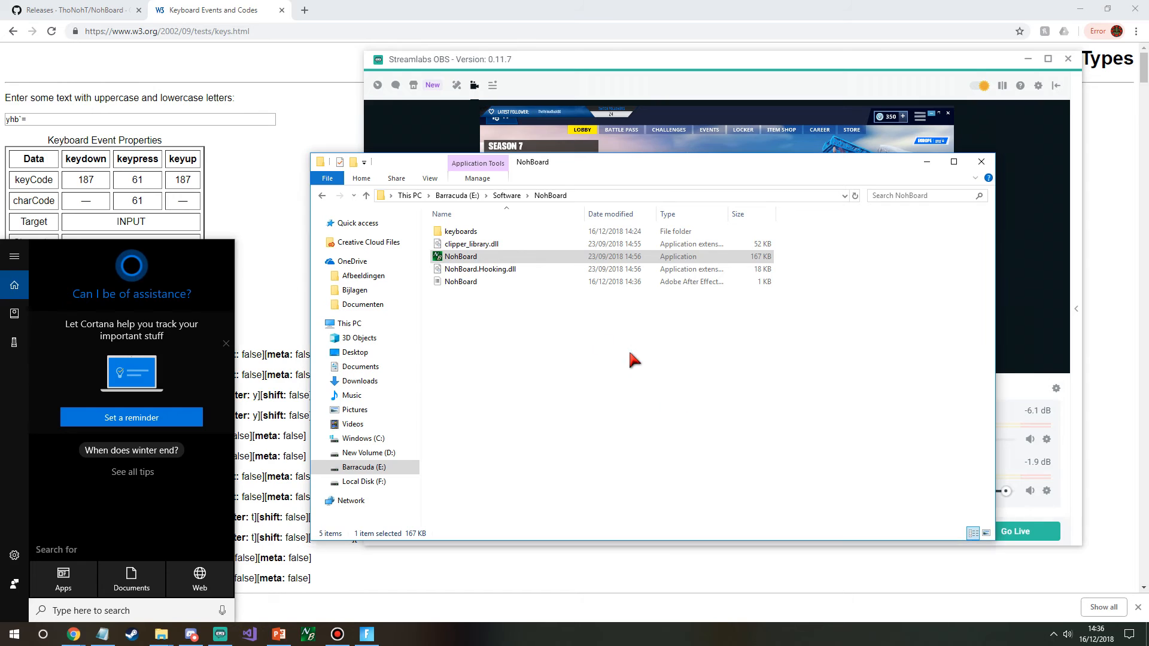
pyautogui.click(628, 348)
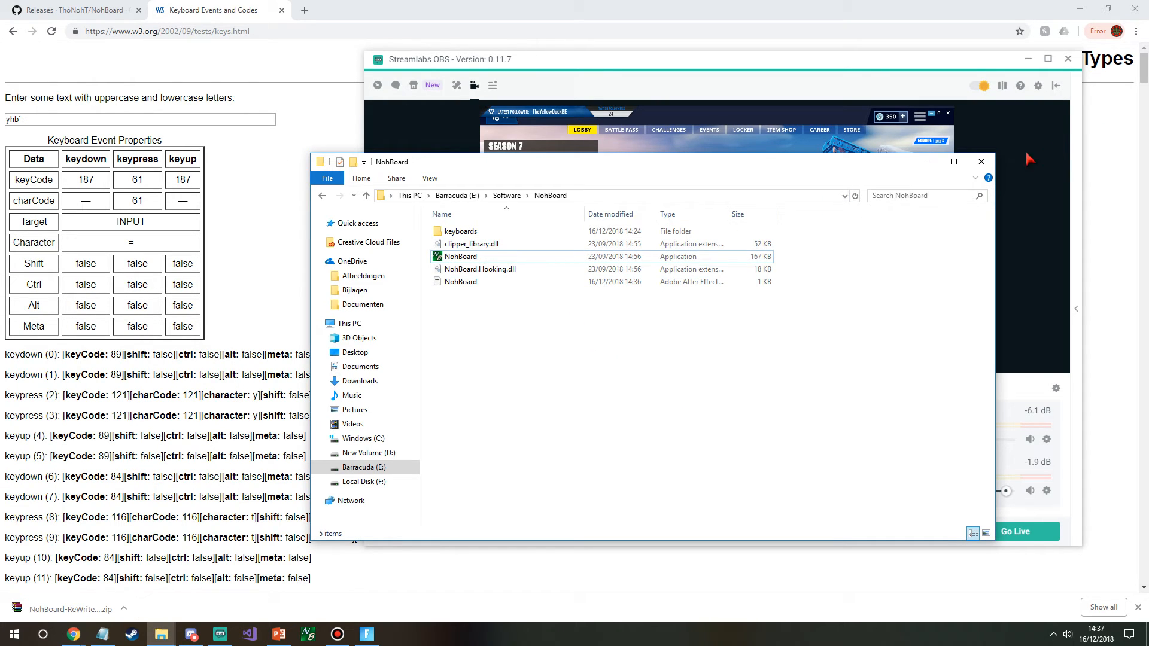
# Step: Close the NohBoard folder, relaunch NohBoard, deselect its source on the canvas, and check the overlay by minimizing and restoring the NohBoard window
pyautogui.click(981, 161)
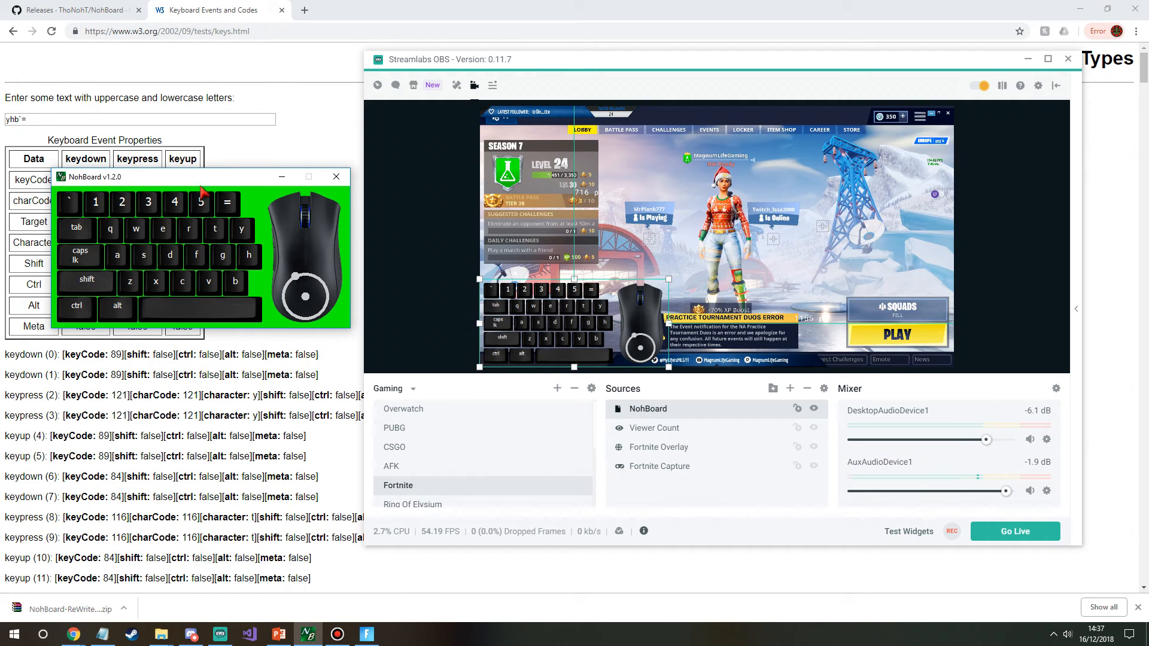
pyautogui.click(280, 177)
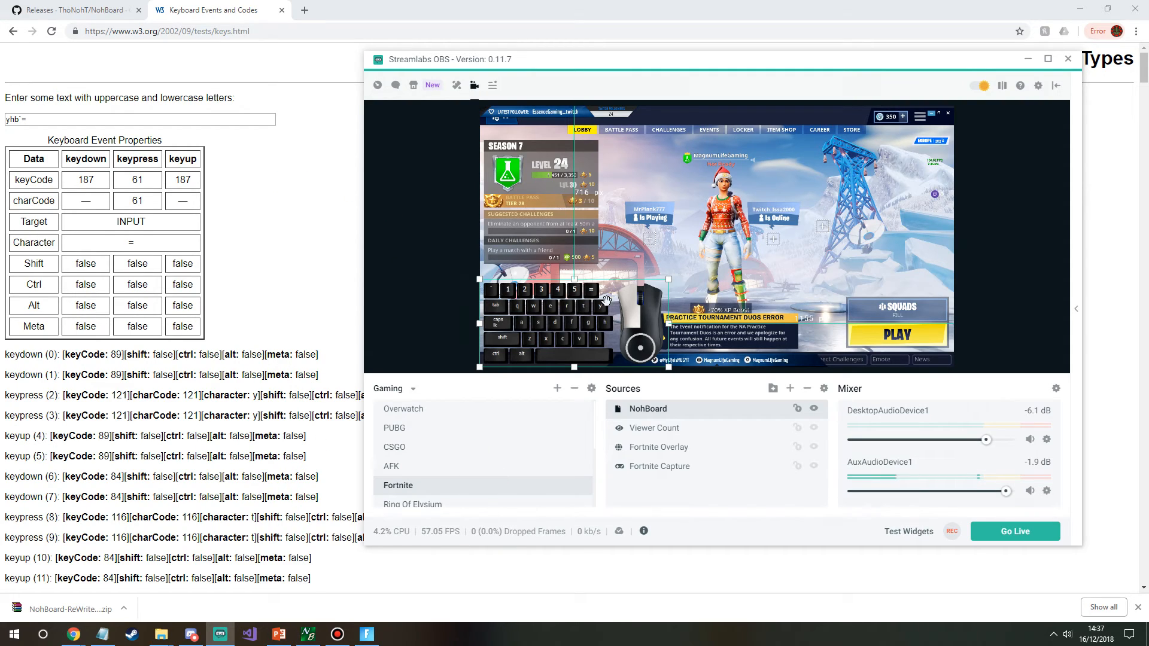
pyautogui.click(413, 261)
pyautogui.click(310, 632)
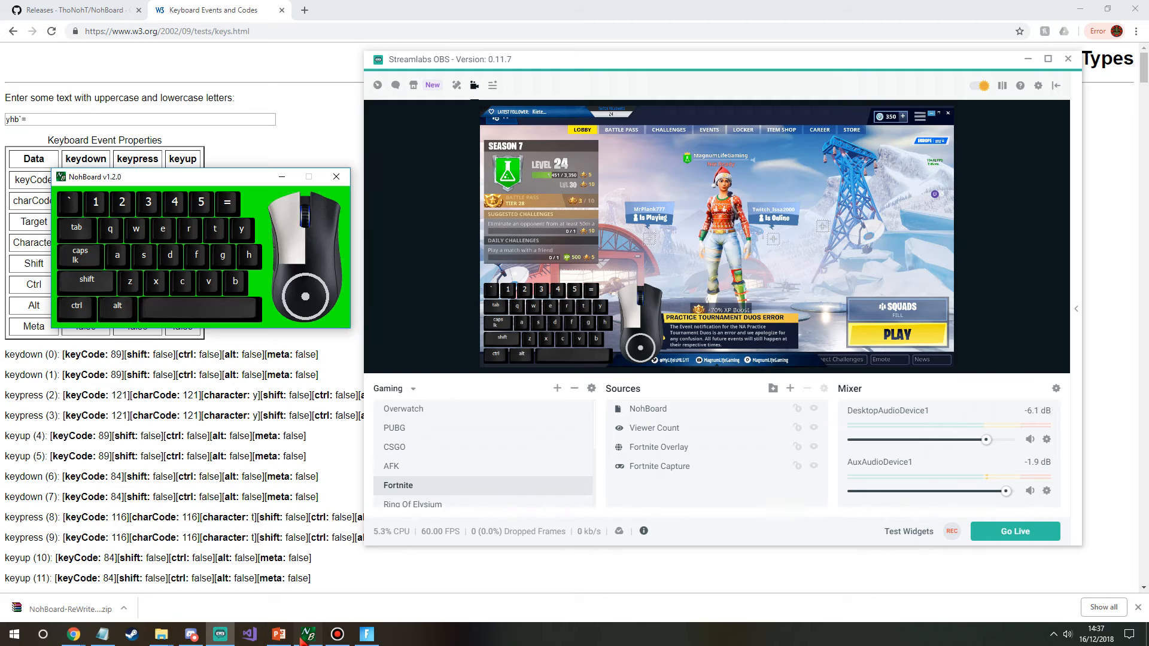
# Step: Move the NohBoard and Streamlabs OBS windows off this monitor and switch to Fortnite
pyautogui.moveTo(215, 179); pyautogui.dragTo(0, 247)
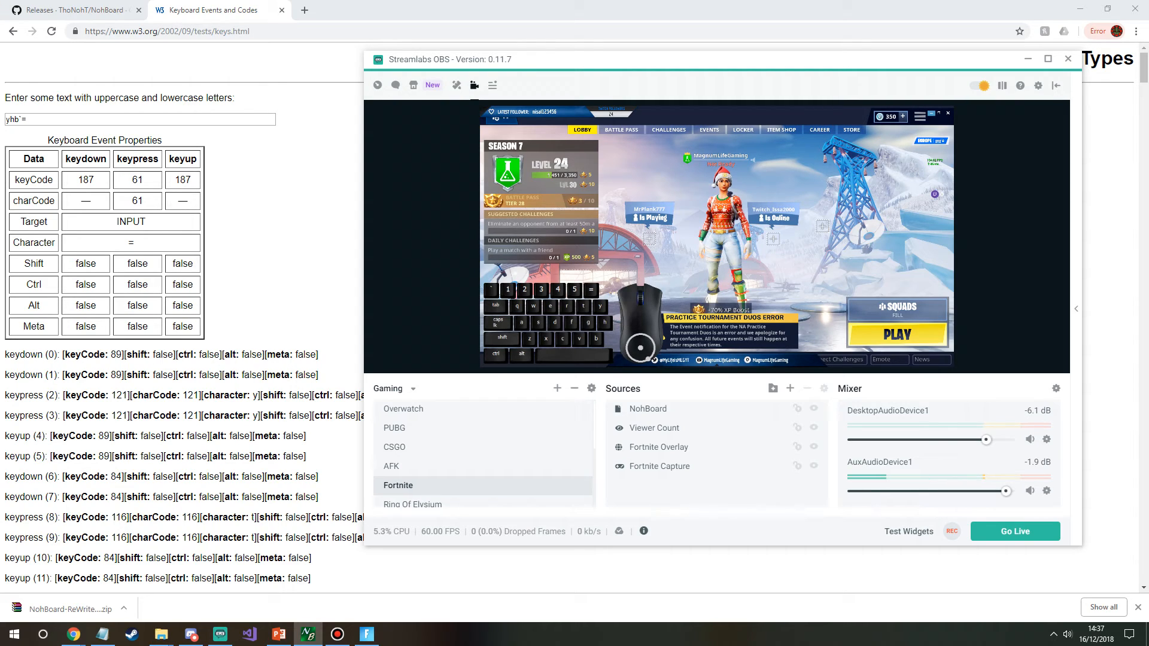
pyautogui.click(683, 508)
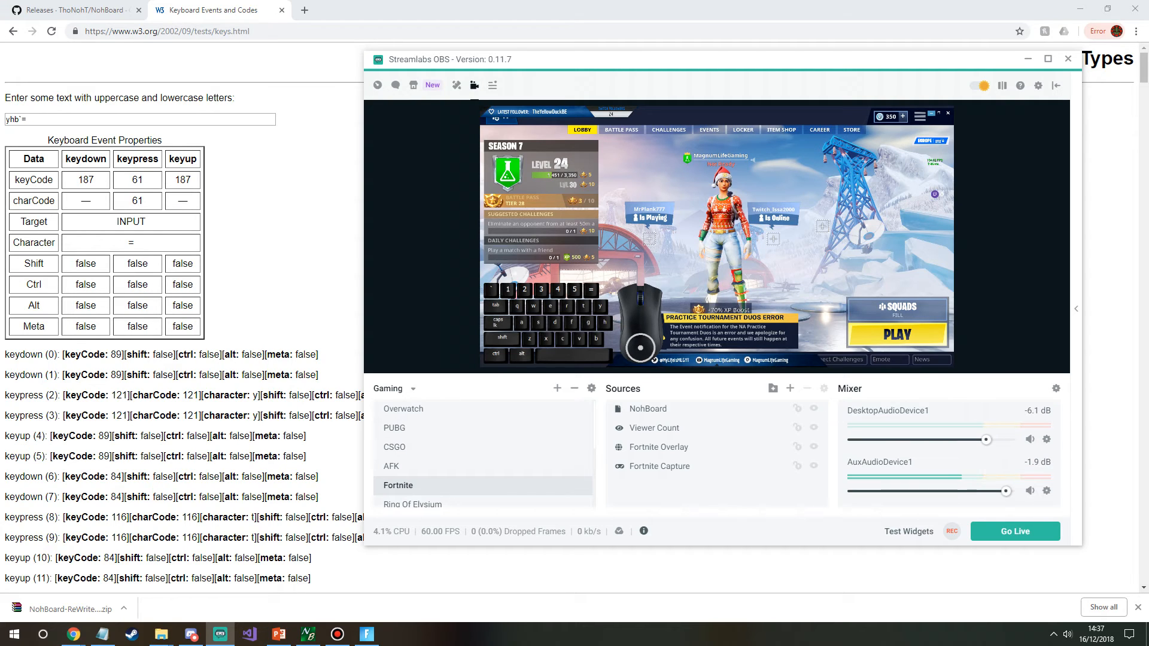
pyautogui.moveTo(571, 59); pyautogui.dragTo(0, 126)
pyautogui.click(367, 634)
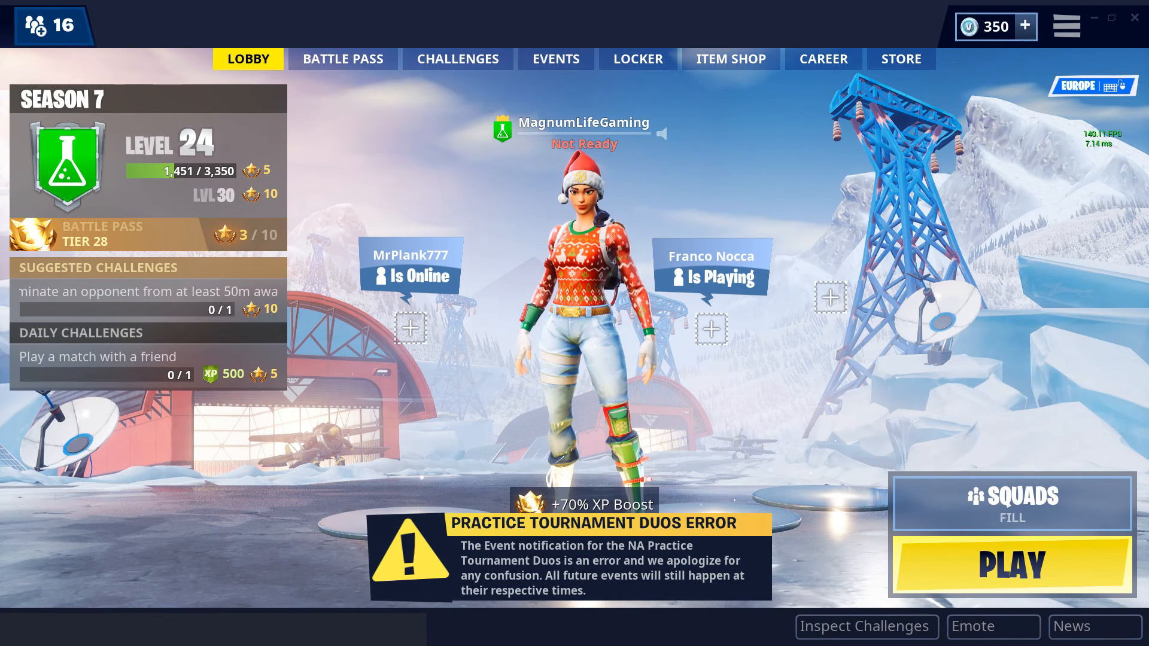
# Step: Bring the NohBoard window over the Fortnite lobby and check how it behaves when focus alternates between the two
pyautogui.hotkey('alt', 'Tab')
pyautogui.moveTo(398, 334); pyautogui.dragTo(557, 293)
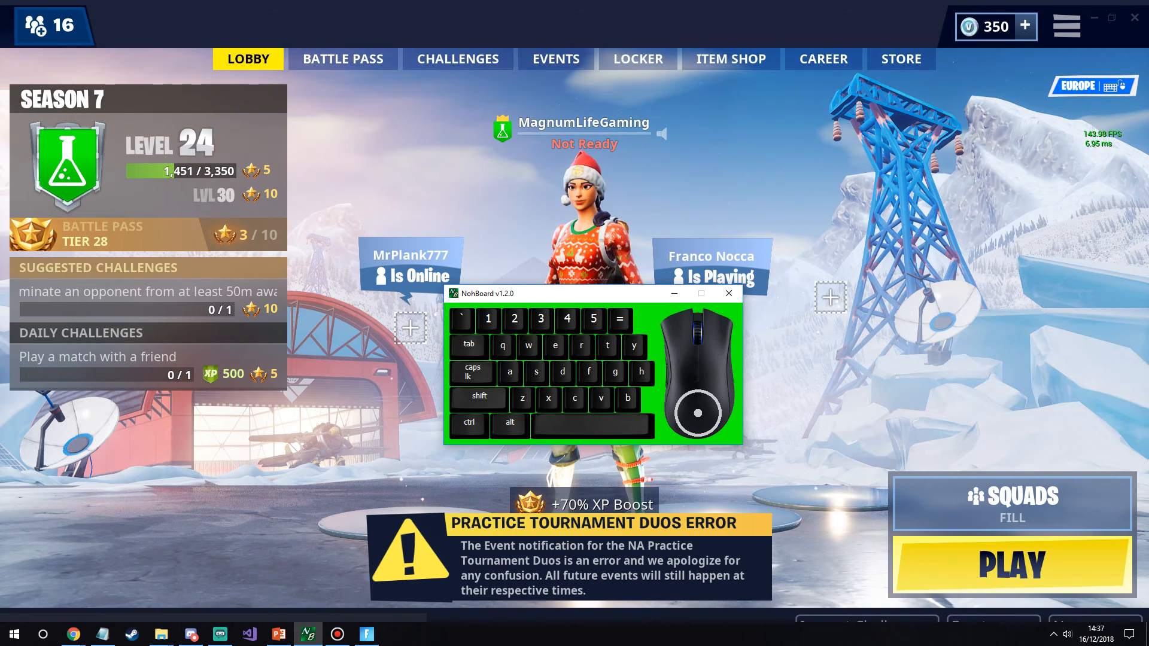
pyautogui.click(229, 565)
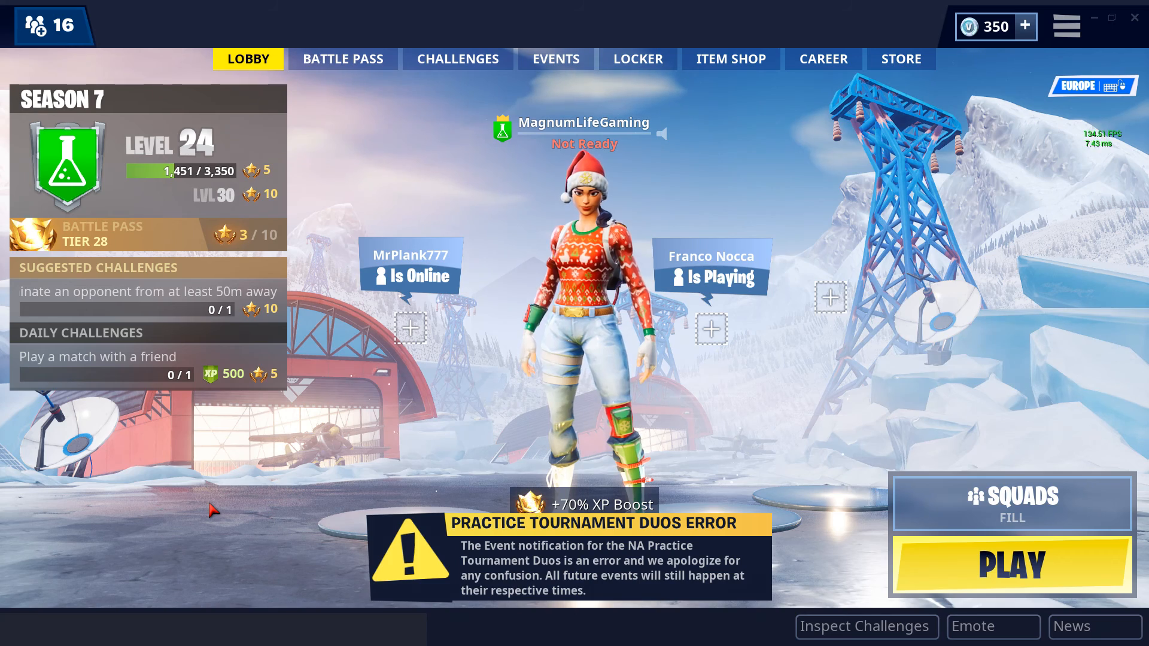
pyautogui.hotkey('alt', 'Tab')
pyautogui.click(675, 296)
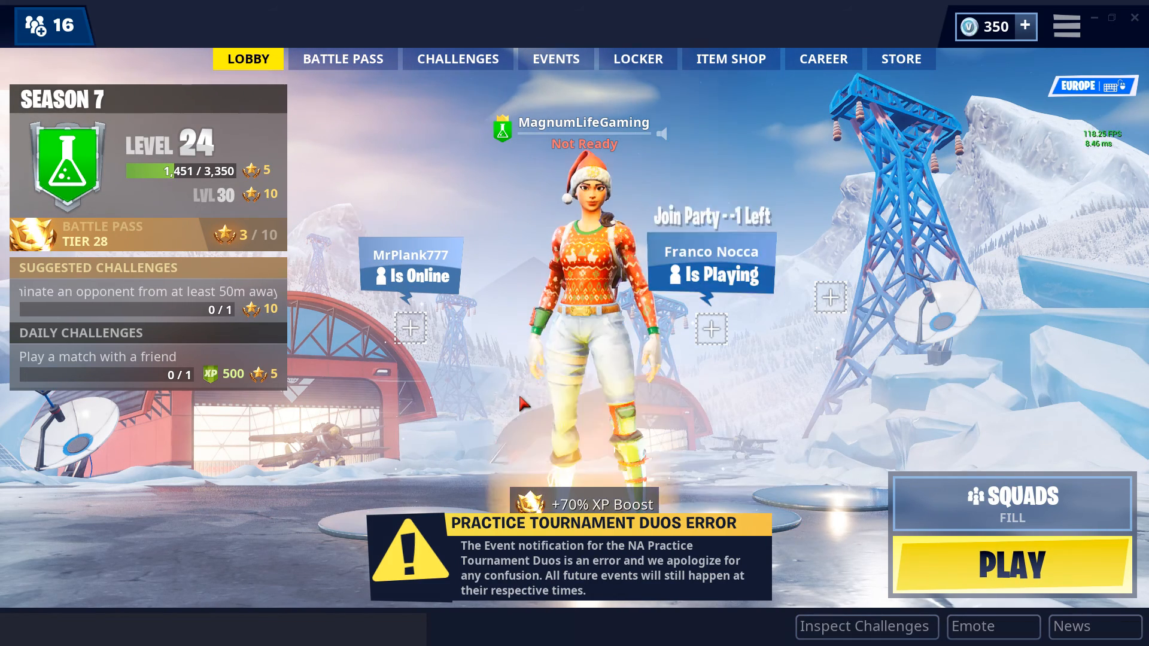
pyautogui.click(587, 466)
pyautogui.hotkey('alt', 'Tab')
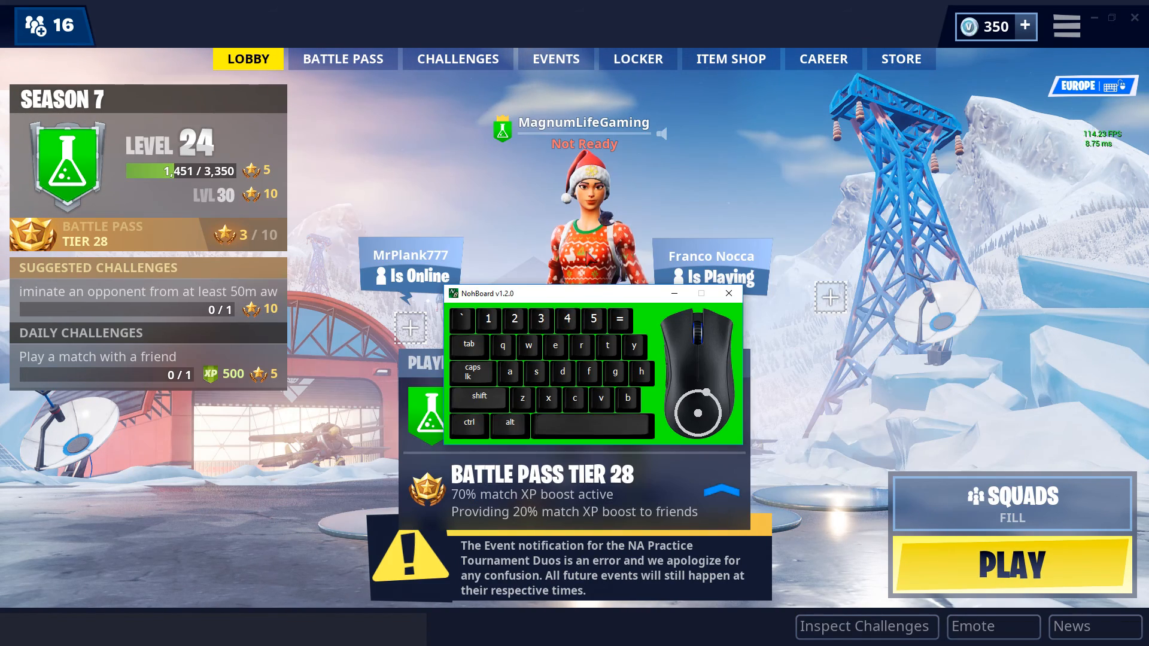
pyautogui.moveTo(659, 293); pyautogui.dragTo(633, 291)
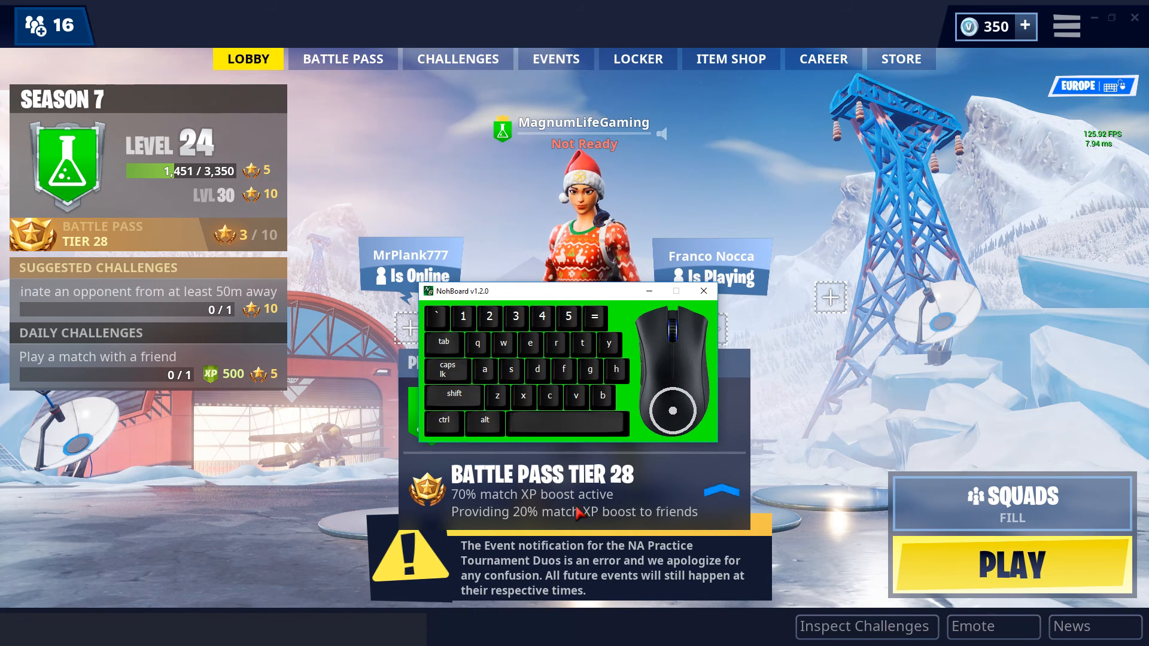
pyautogui.click(571, 498)
pyautogui.click(588, 271)
pyautogui.click(585, 263)
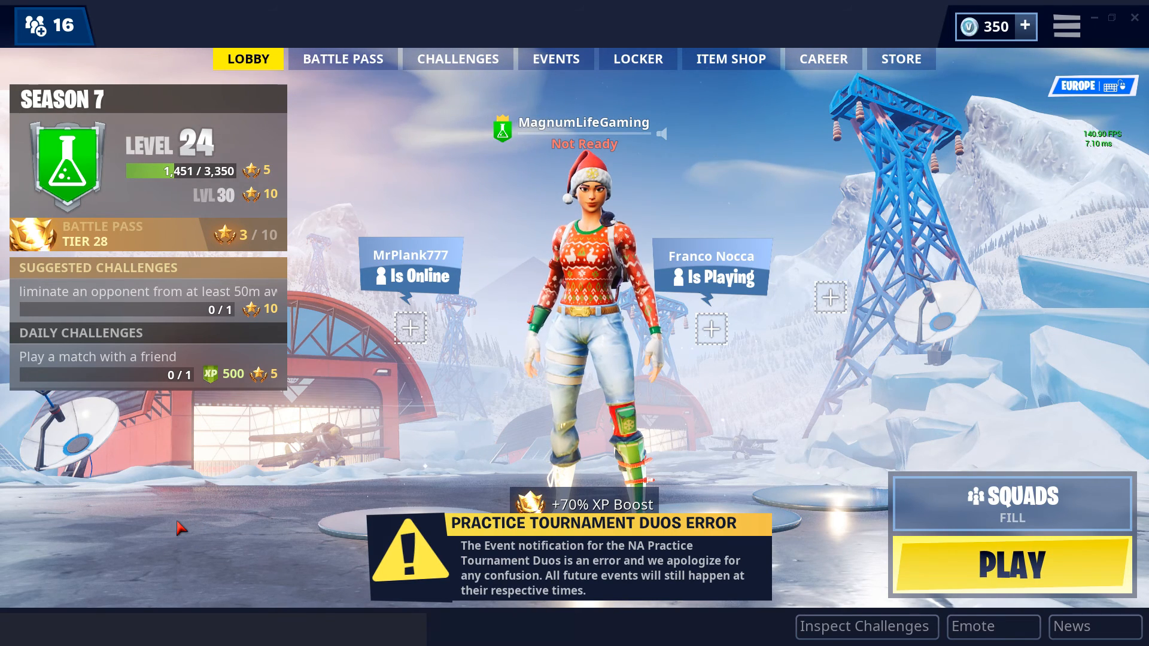
# Step: Minimize Fortnite and arrange the Streamlabs OBS and NohBoard windows side by side on this monitor
pyautogui.click(1094, 17)
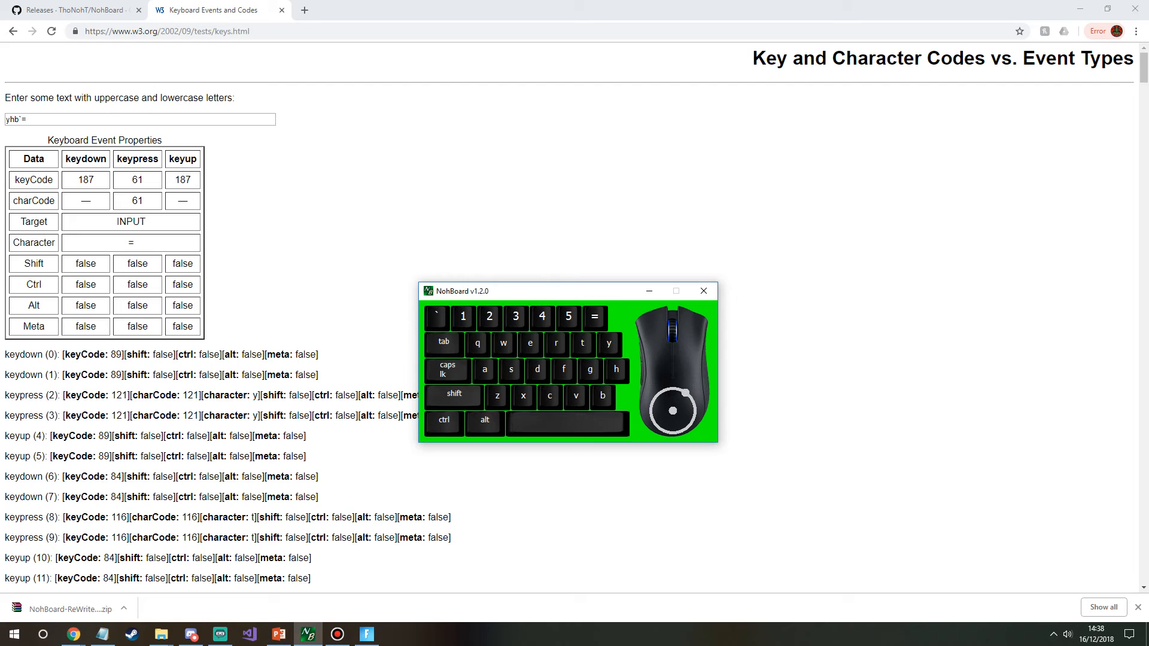
pyautogui.click(220, 634)
pyautogui.moveTo(318, 146); pyautogui.dragTo(734, 92)
pyautogui.click(427, 292)
pyautogui.moveTo(460, 298); pyautogui.dragTo(64, 285)
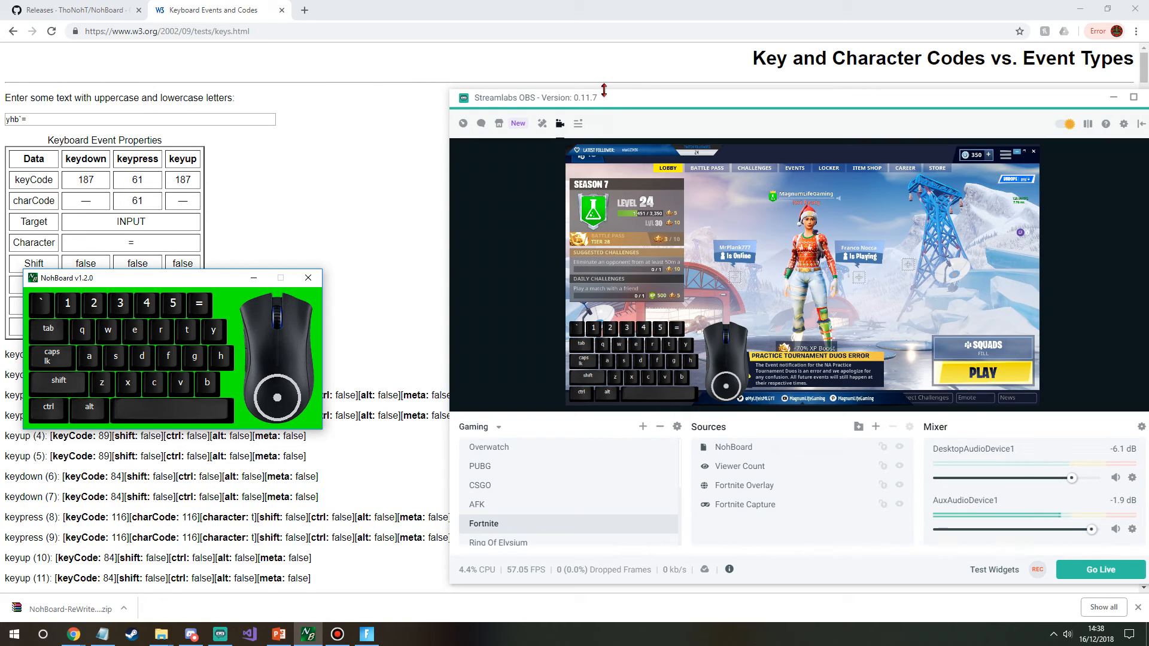
pyautogui.moveTo(601, 90); pyautogui.dragTo(509, 94)
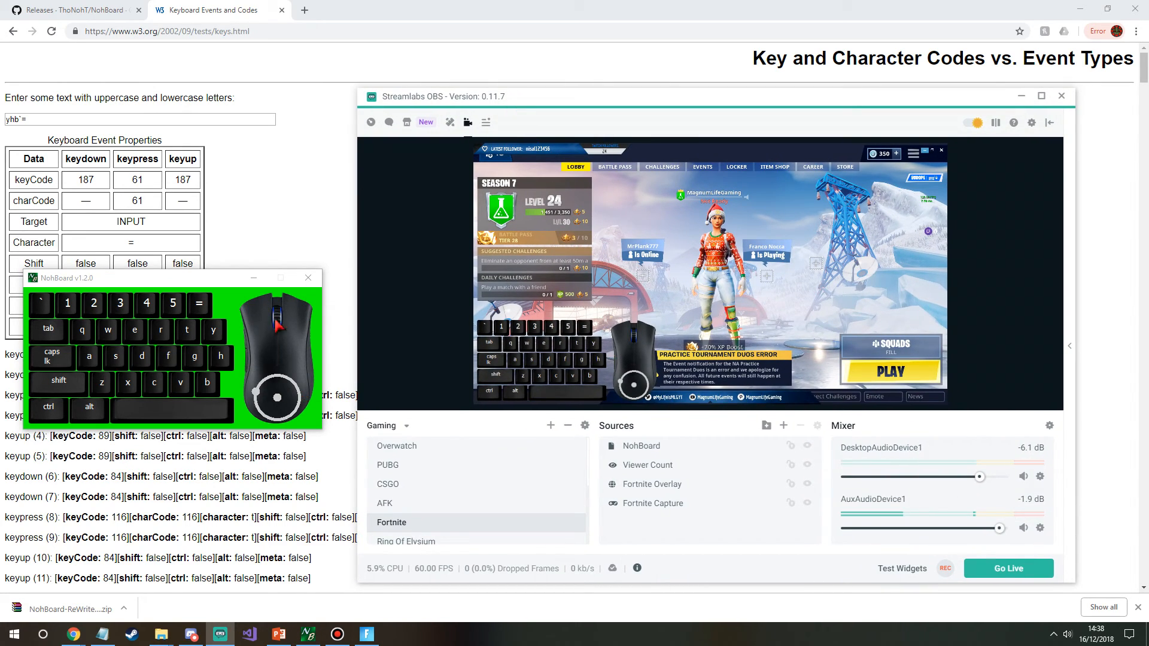
pyautogui.moveTo(175, 287); pyautogui.dragTo(183, 241)
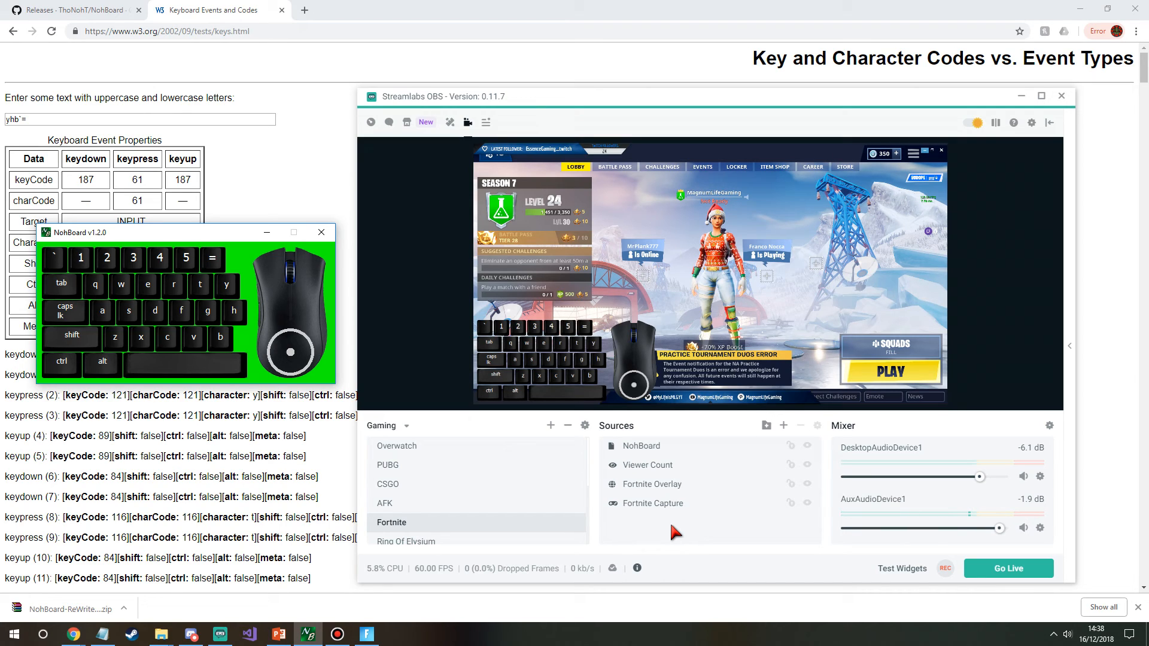
pyautogui.click(671, 520)
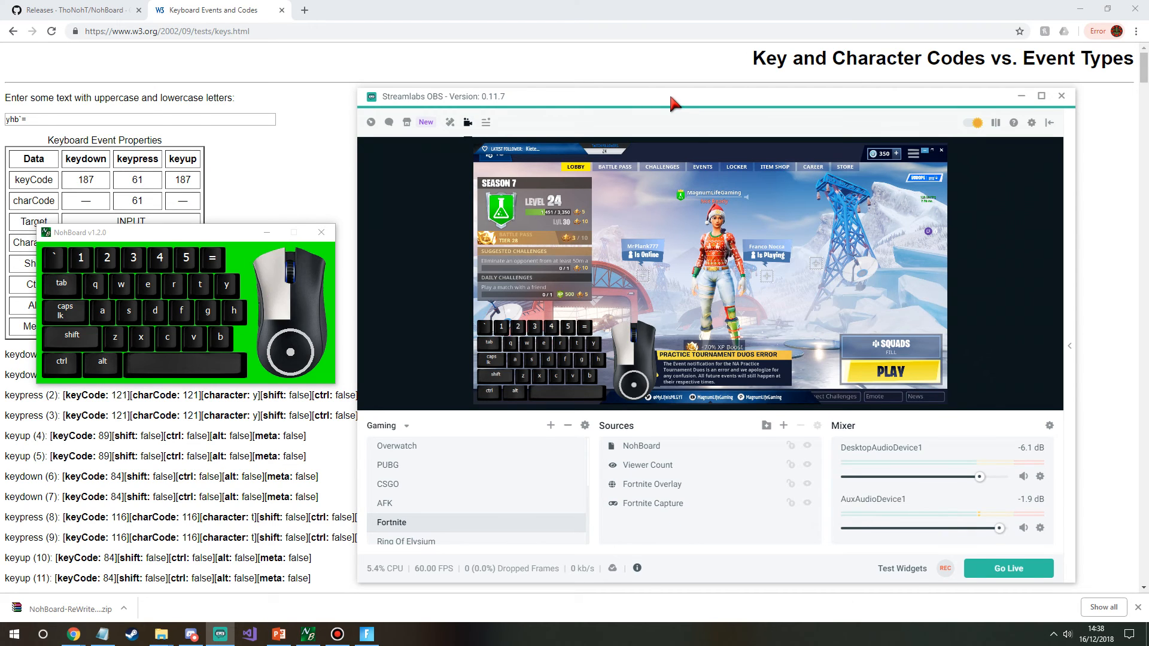
pyautogui.moveTo(669, 92); pyautogui.dragTo(672, 81)
pyautogui.moveTo(534, 88); pyautogui.dragTo(534, 102)
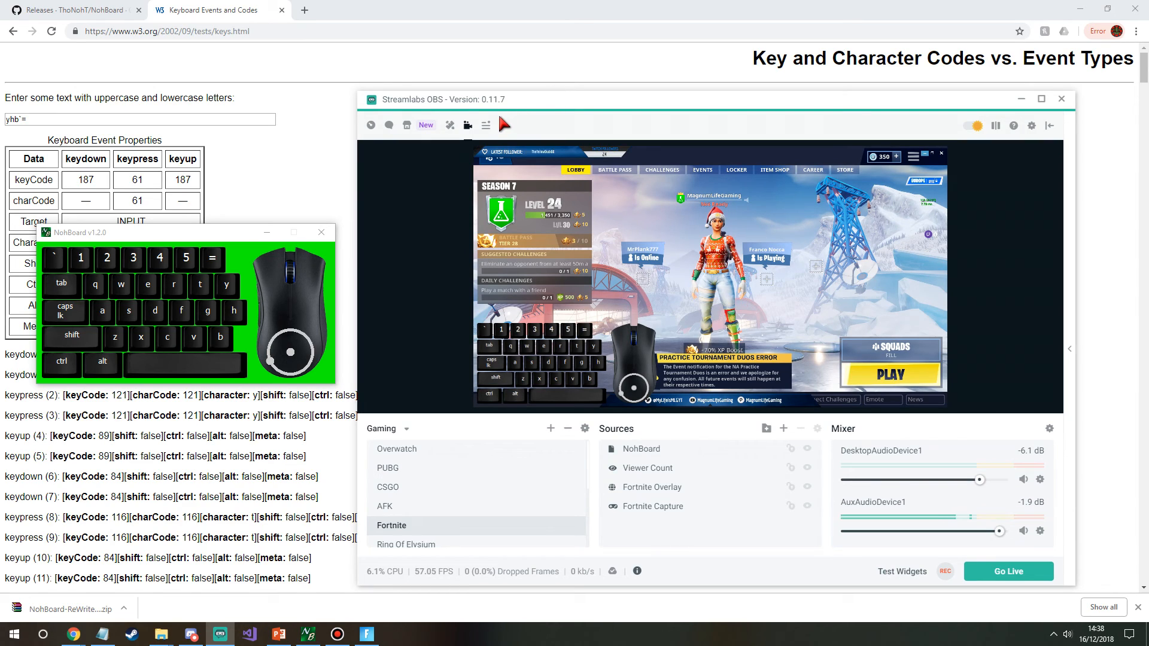
# Step: Open the Live view, expand the stream chat beside it, and return to the scene editor
pyautogui.click(484, 123)
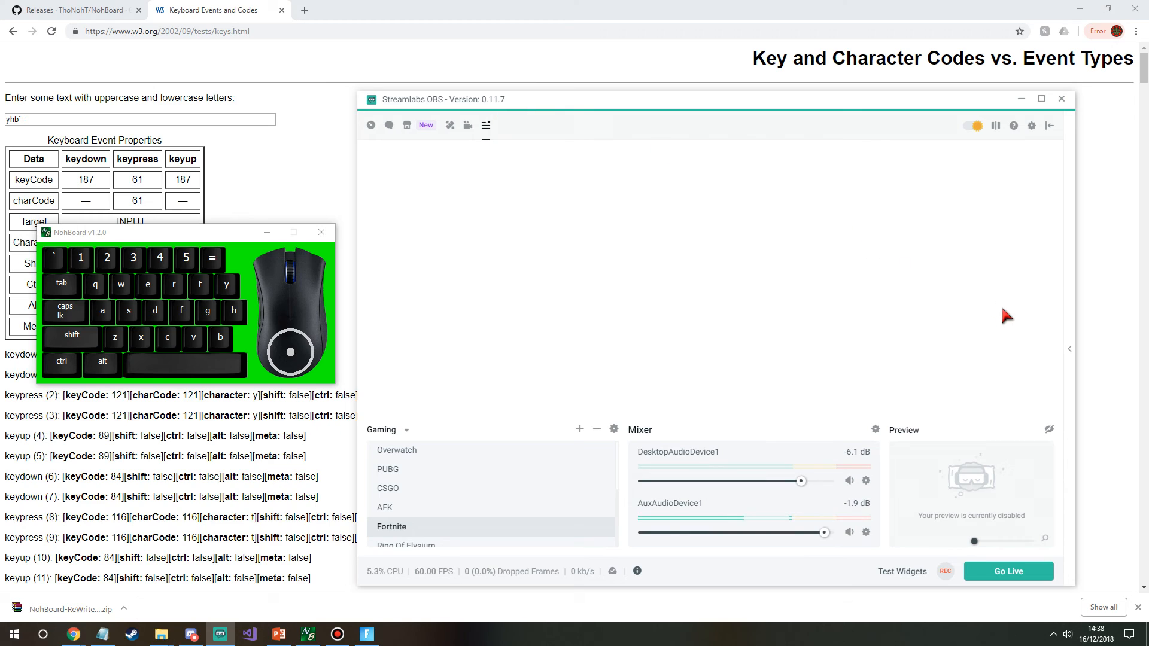
pyautogui.click(1071, 348)
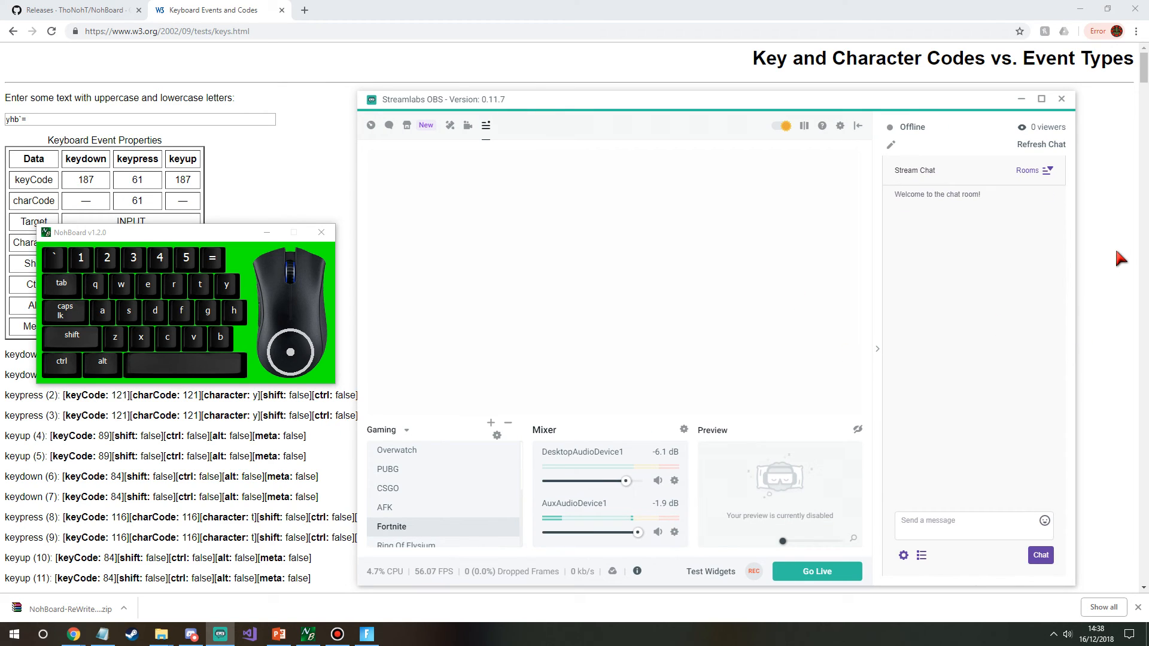
pyautogui.click(468, 127)
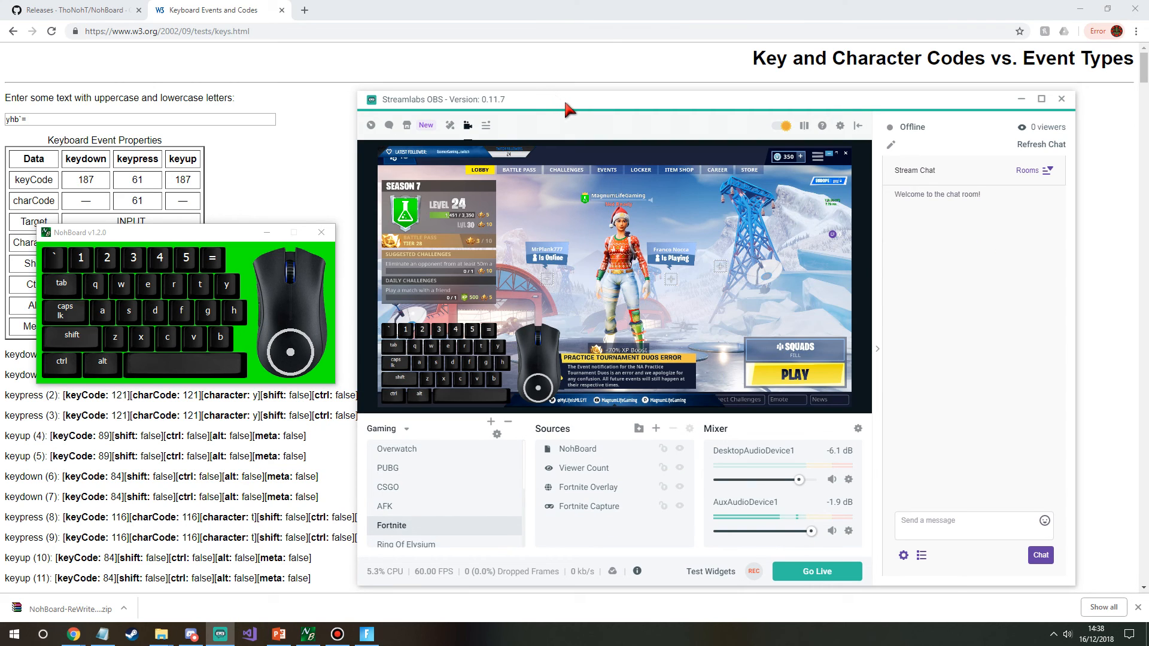
# Step: Reposition the Streamlabs OBS window beside NohBoard and minimize it
pyautogui.moveTo(576, 102)
pyautogui.mouseDown()
pyautogui.moveTo(584, 91)
pyautogui.moveTo(589, 107)
pyautogui.mouseUp()
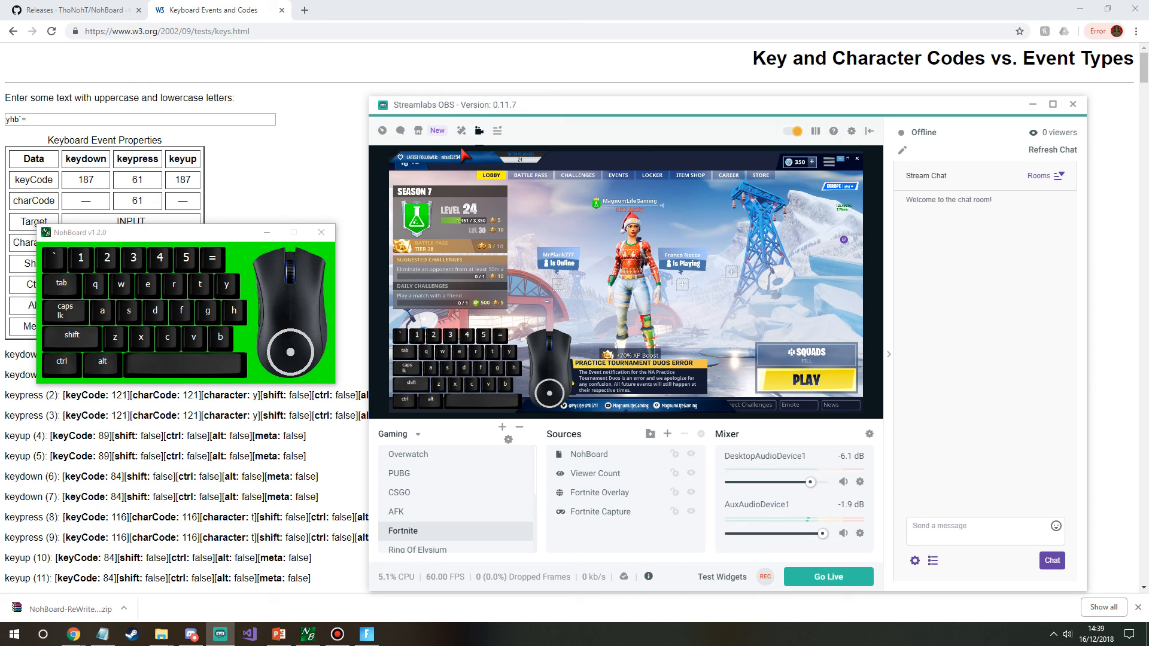
pyautogui.moveTo(540, 106); pyautogui.dragTo(514, 84)
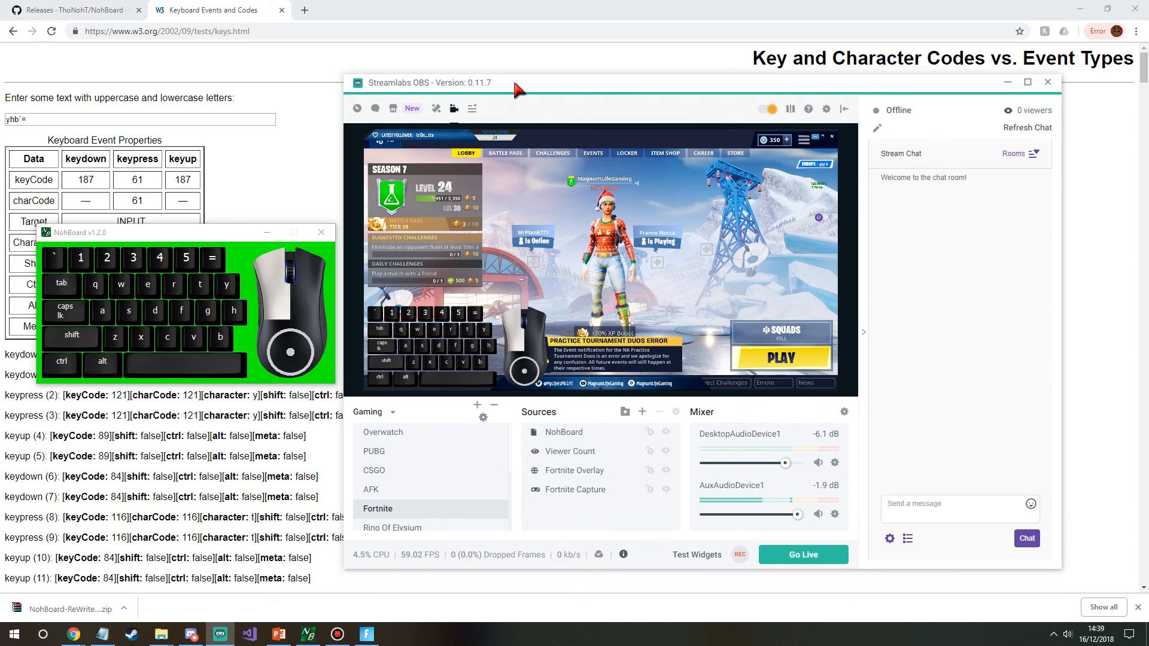
pyautogui.moveTo(514, 84); pyautogui.dragTo(512, 89)
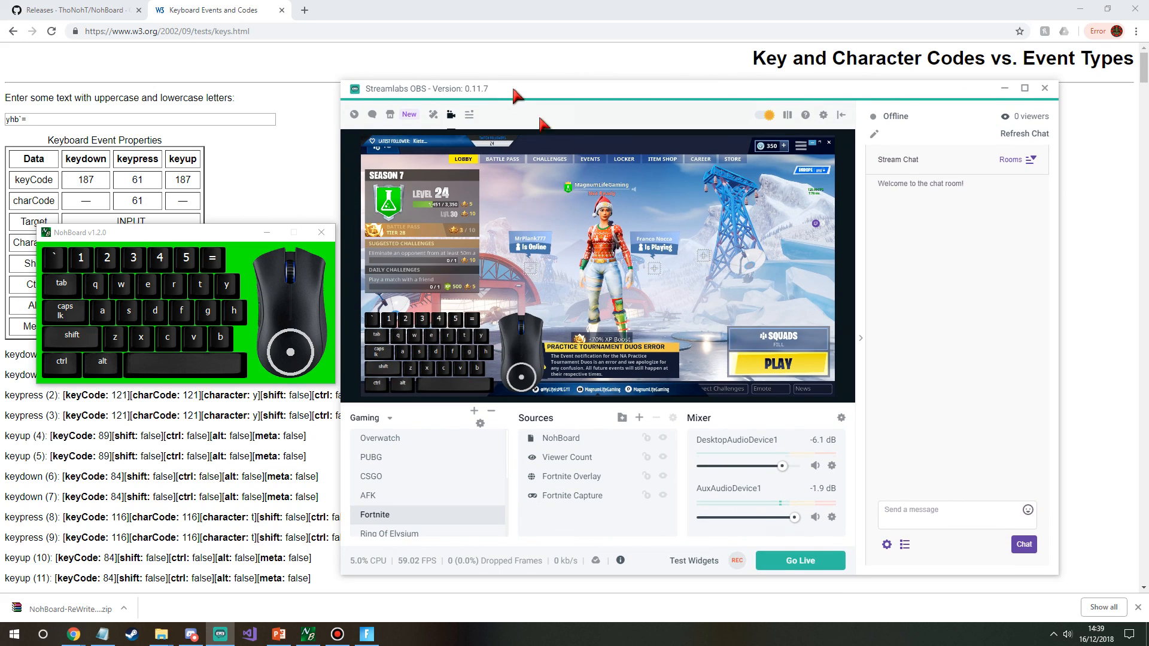
pyautogui.click(1004, 88)
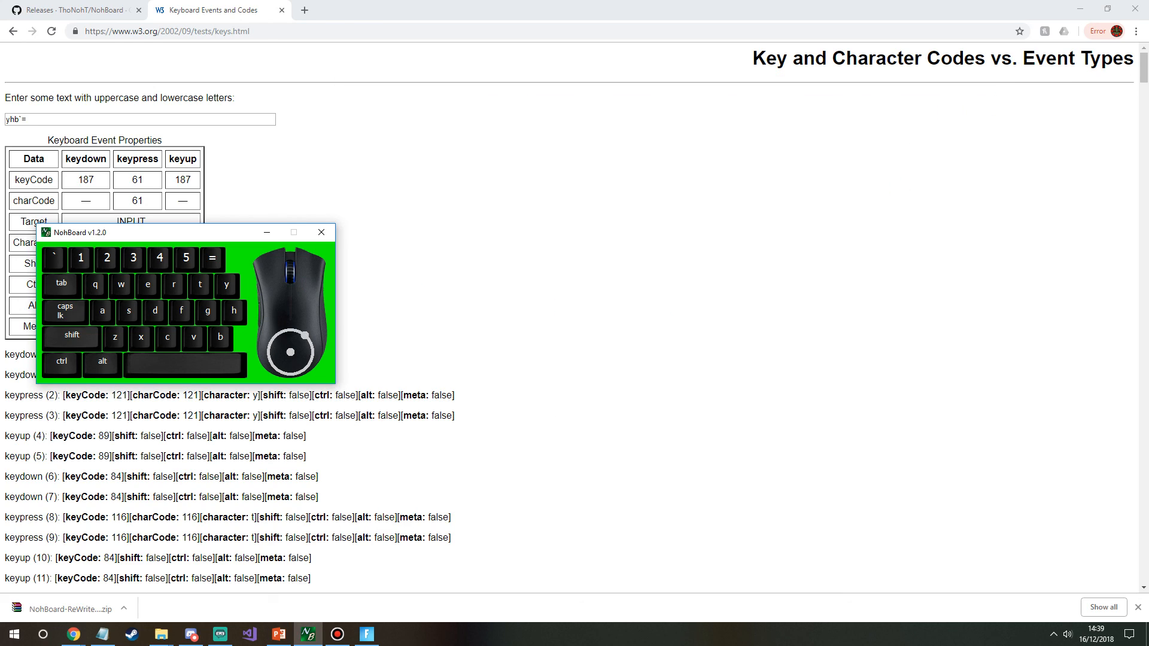